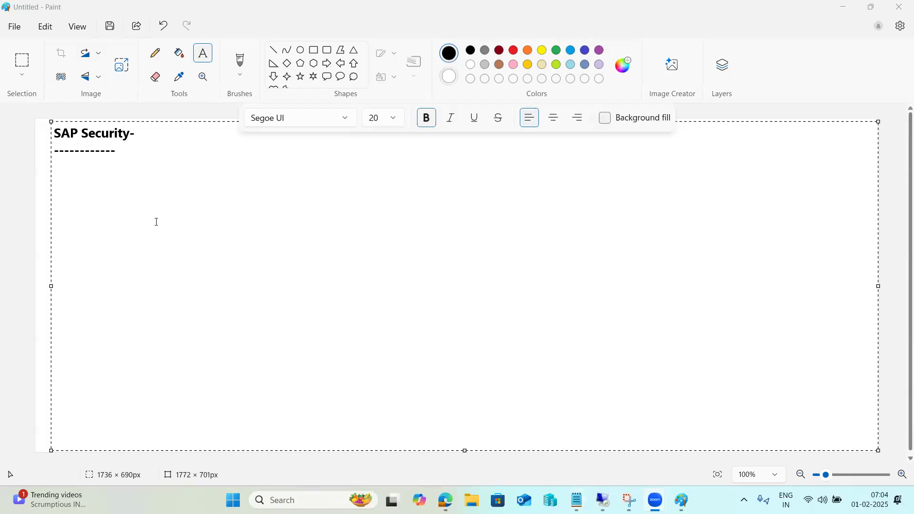
Switch to the remote SAP desktop and open a new logon screen for the SAP ECC DEVELOPMENT connection
click(108, 186)
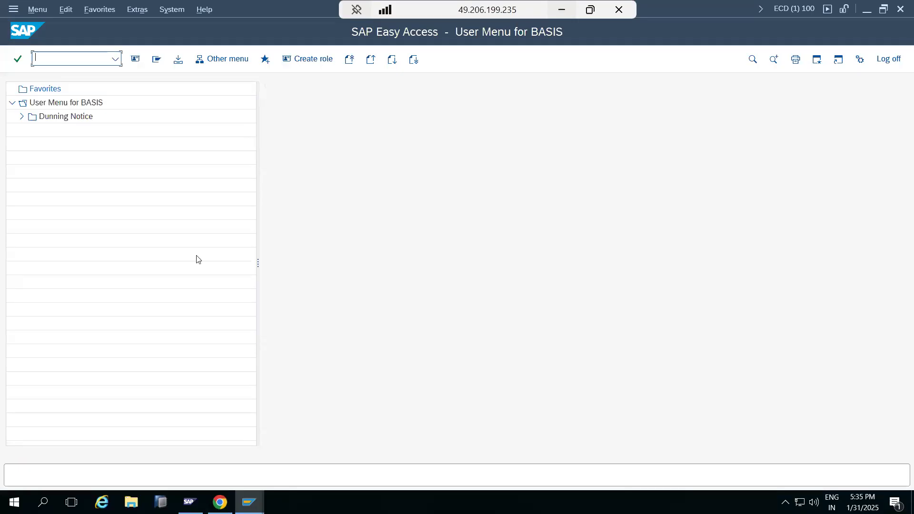
mouse_move(248, 503)
click(196, 465)
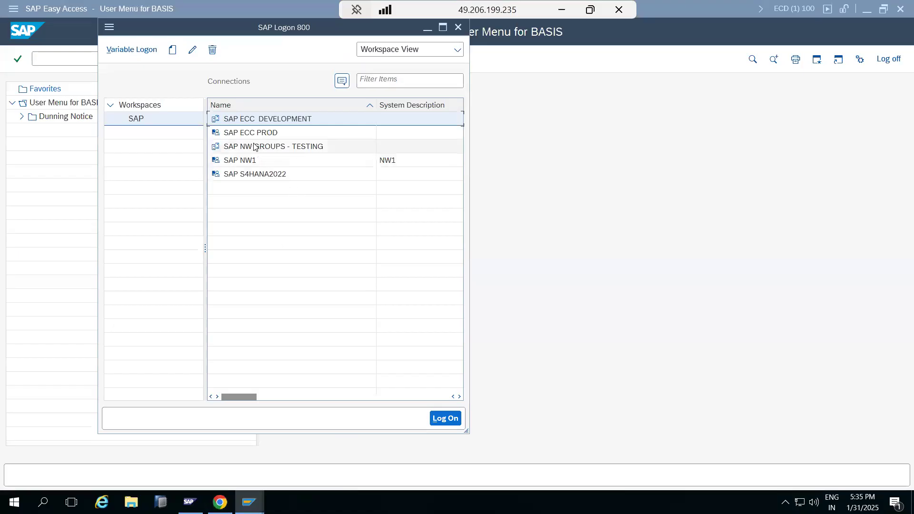
double_click(252, 122)
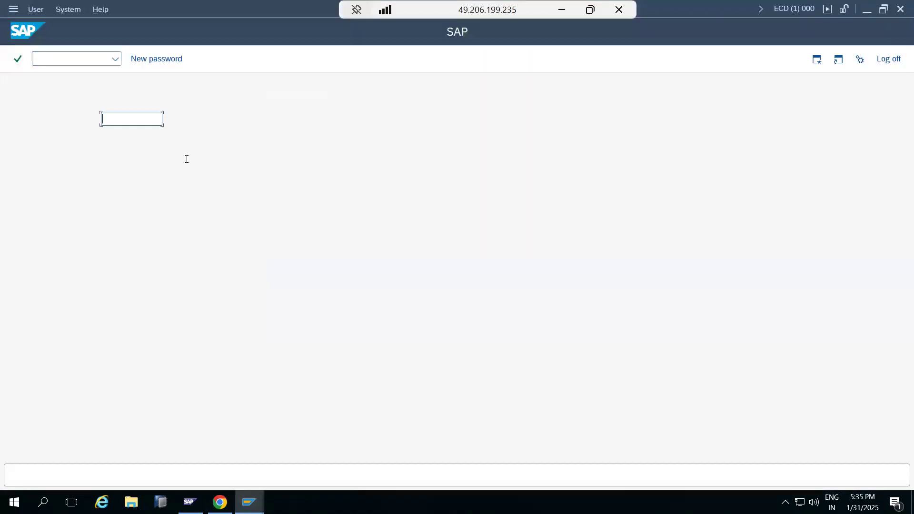
Look over the client, user and password fields on the SAP ECC DEVELOPMENT logon screen
click(219, 501)
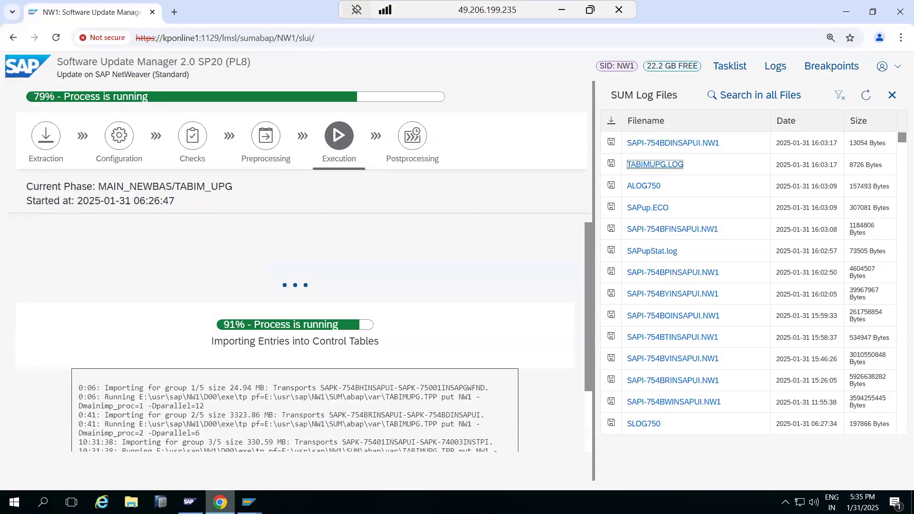
key(alt+Tab)
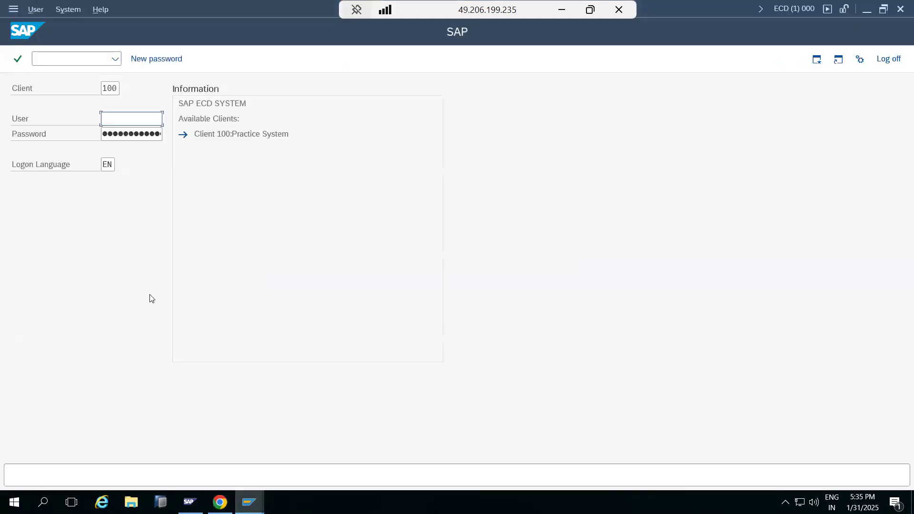
click(122, 137)
drag(119, 88, 105, 88)
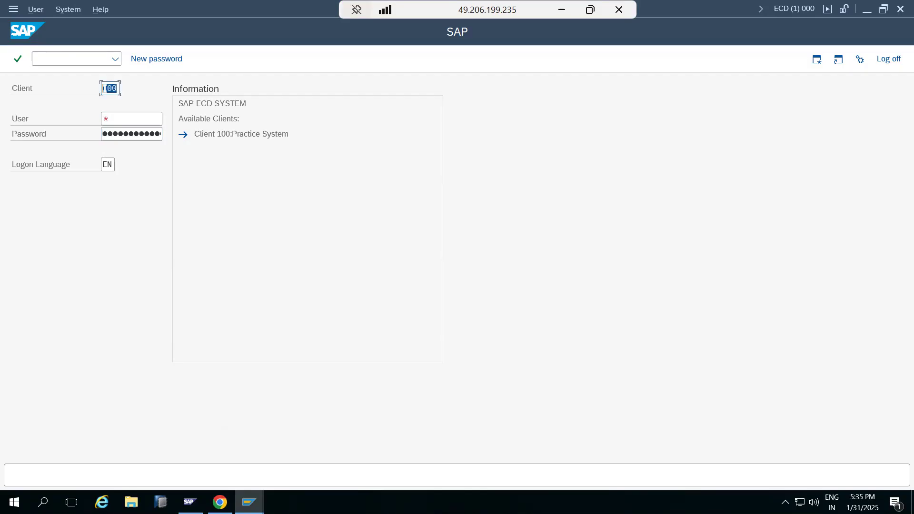
click(118, 114)
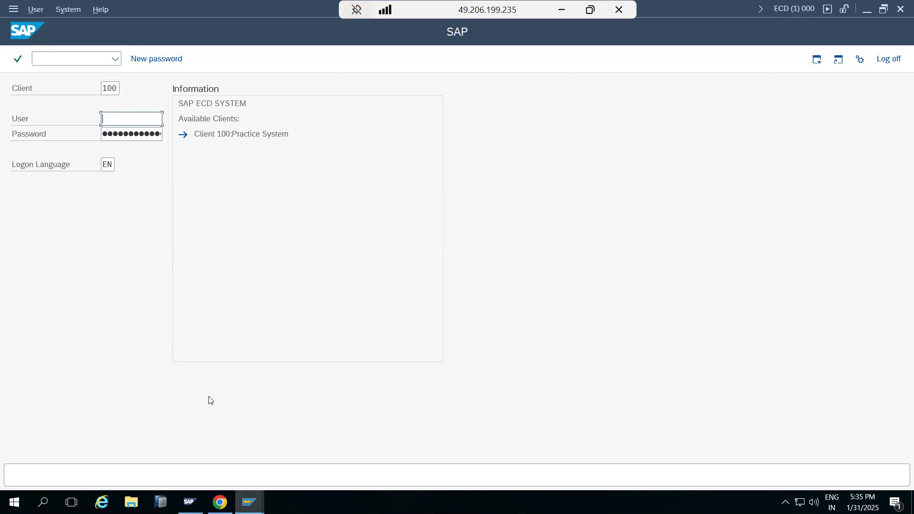
In the client 100 session, expand the Dunning Notice folder and run transaction sm04
click(249, 500)
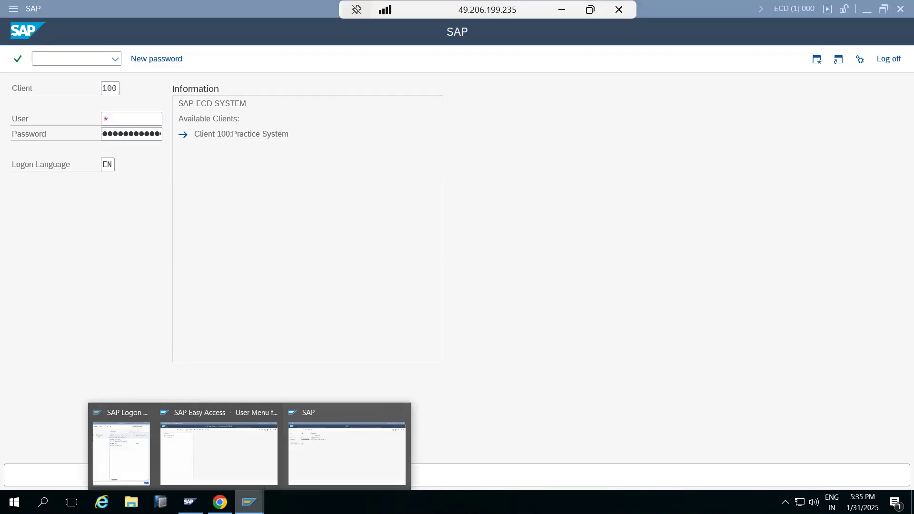
click(241, 453)
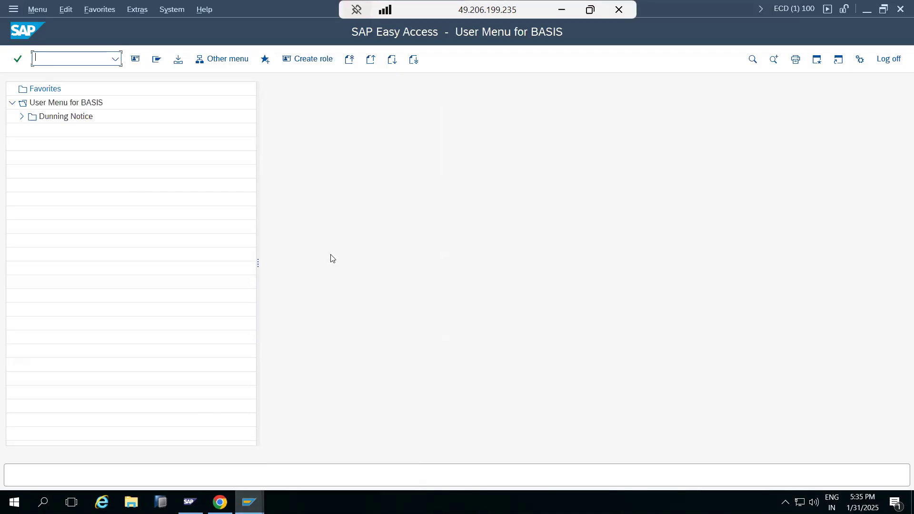
click(22, 116)
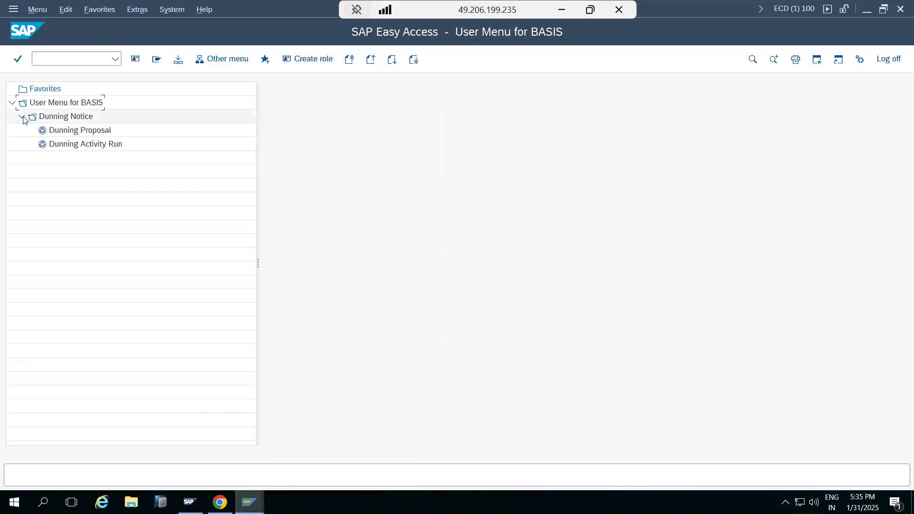
click(56, 62)
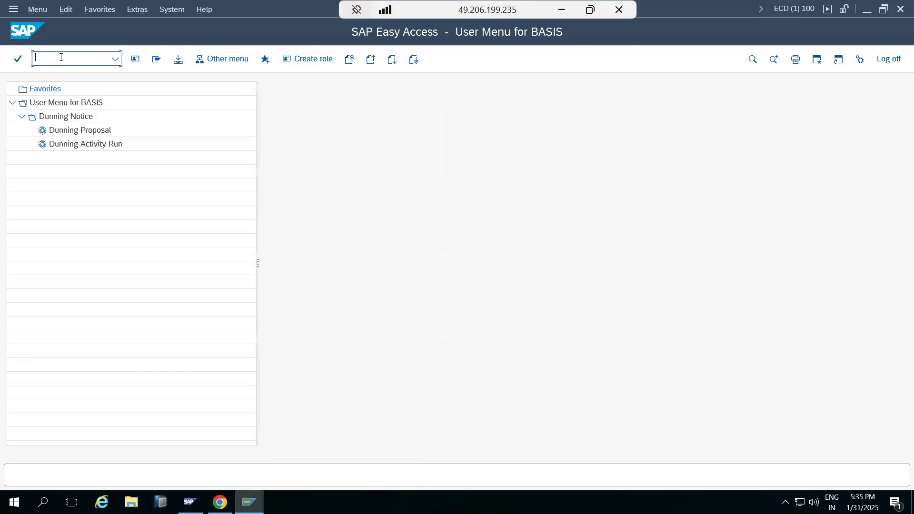
text(sm04)
key(Return)
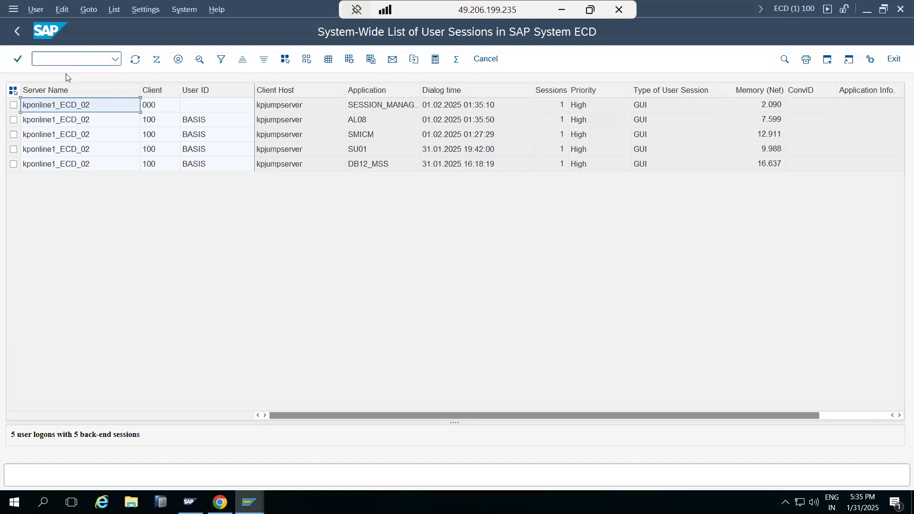
Examine the BASIS entries in the system-wide user session list, then return to SAP Easy Access
click(198, 136)
click(201, 150)
click(199, 163)
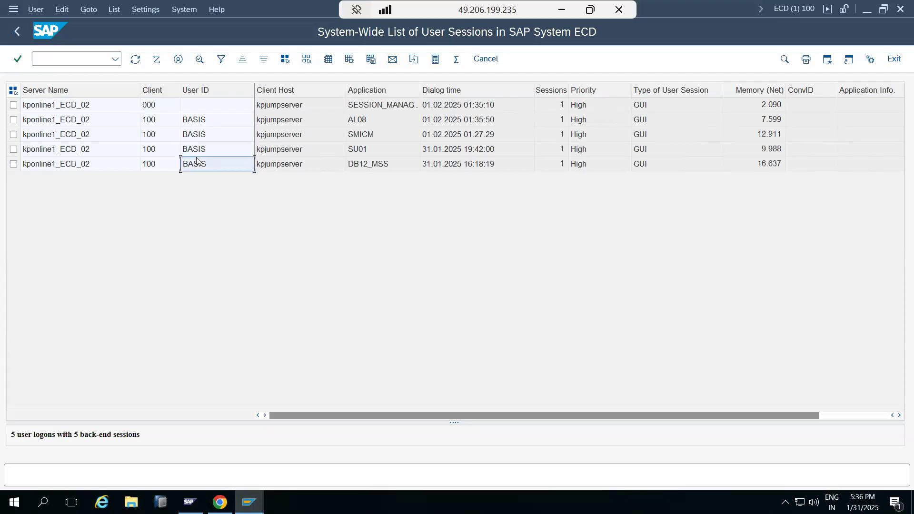
click(197, 150)
click(195, 135)
click(195, 125)
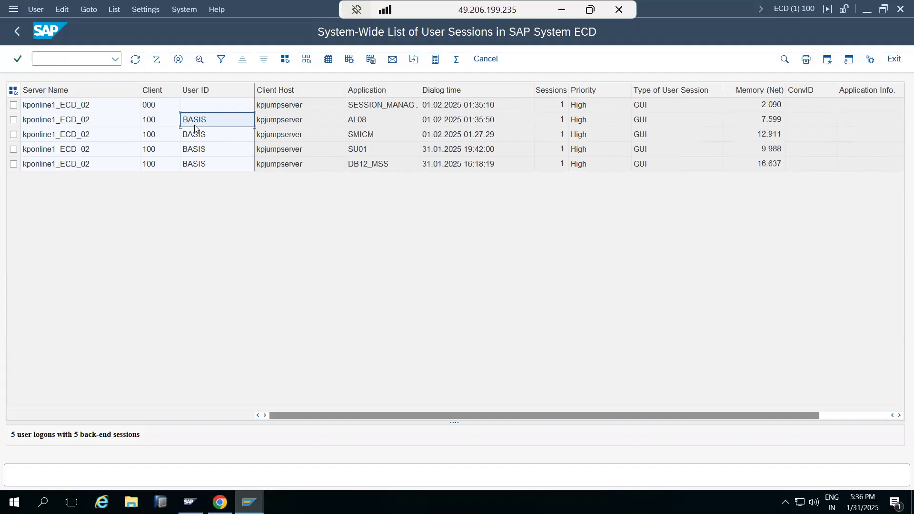
click(196, 139)
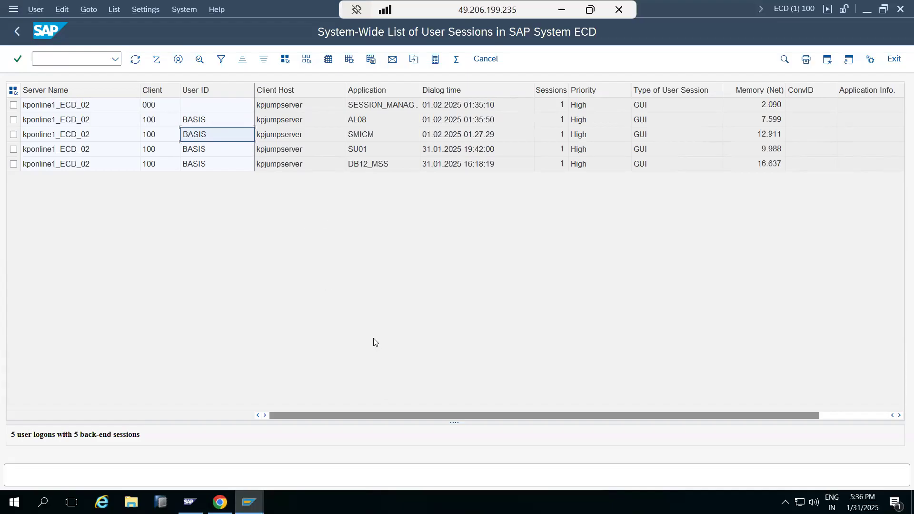
click(15, 32)
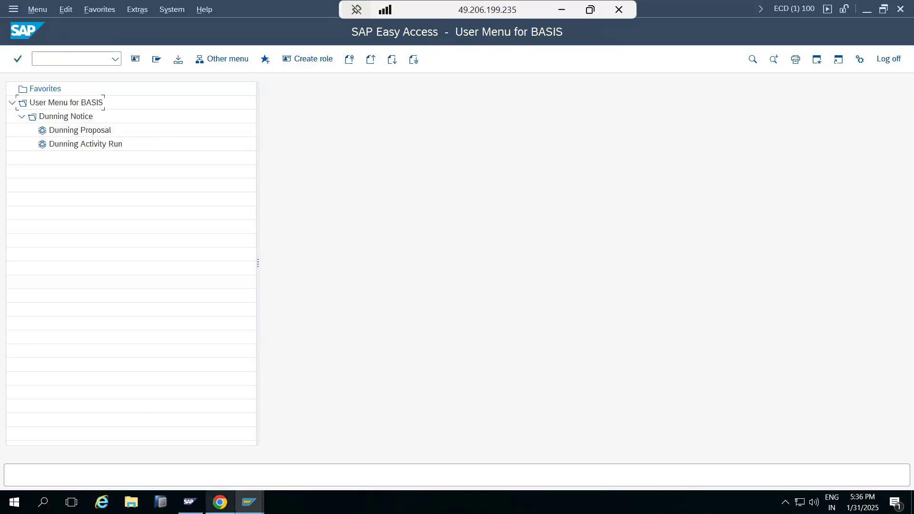
Switch to the Paint notes and list USER -, ROLE and AUTORIZATION on separate lines under the SAP Security heading
mouse_move(248, 502)
click(230, 465)
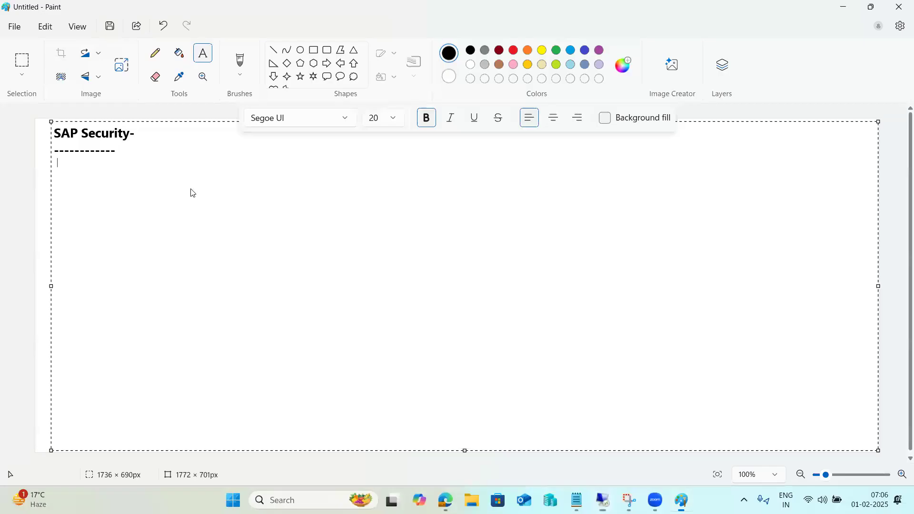
text(USER -)
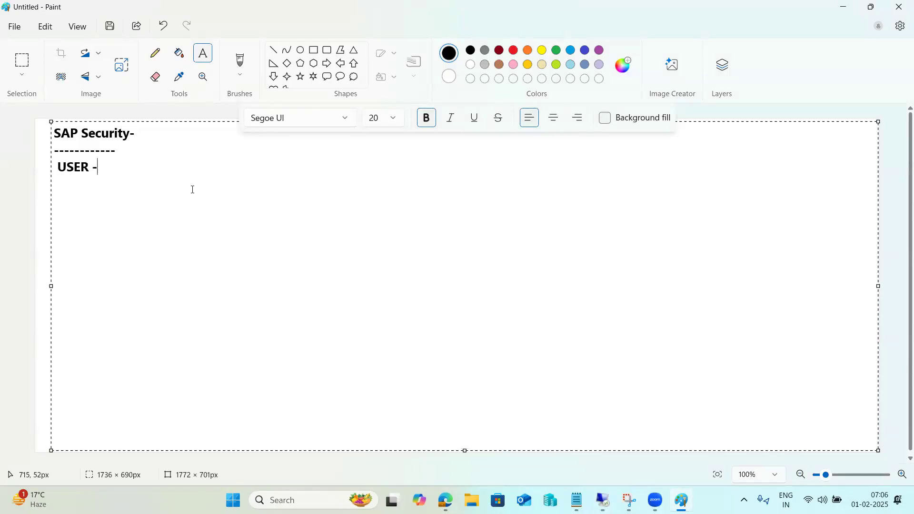
key(Return)
text(ROLE)
key(Return)
text(AUTORIZ)
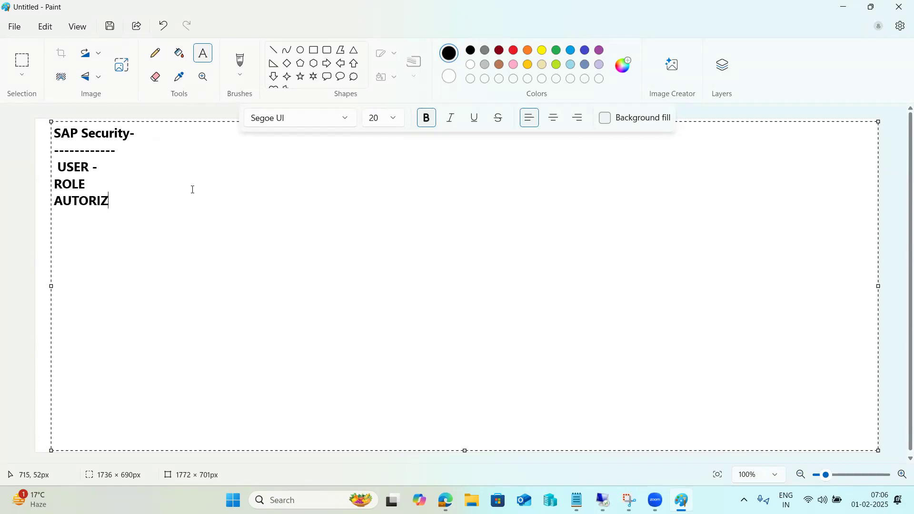
text(ATION)
click(59, 169)
key(BackSpace)
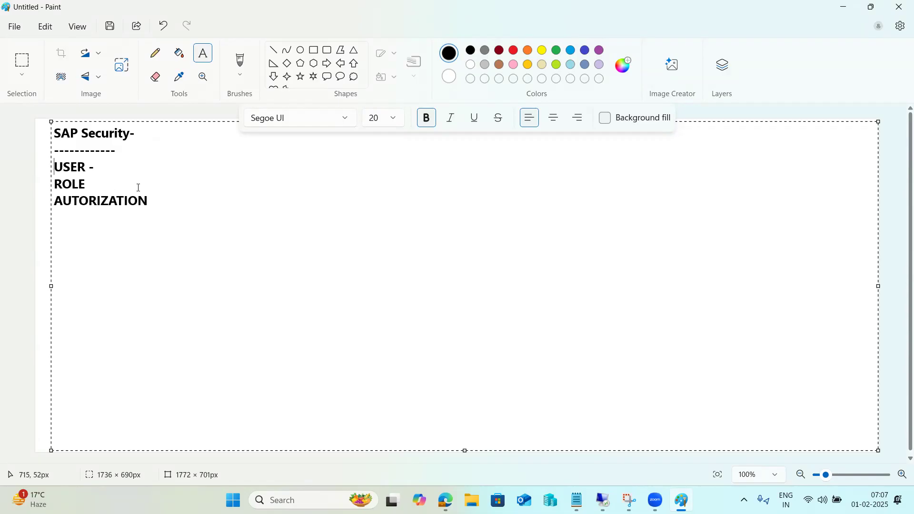
Add a hyphen after ROLE in the SAP Security notes
click(150, 201)
drag(149, 201, 57, 210)
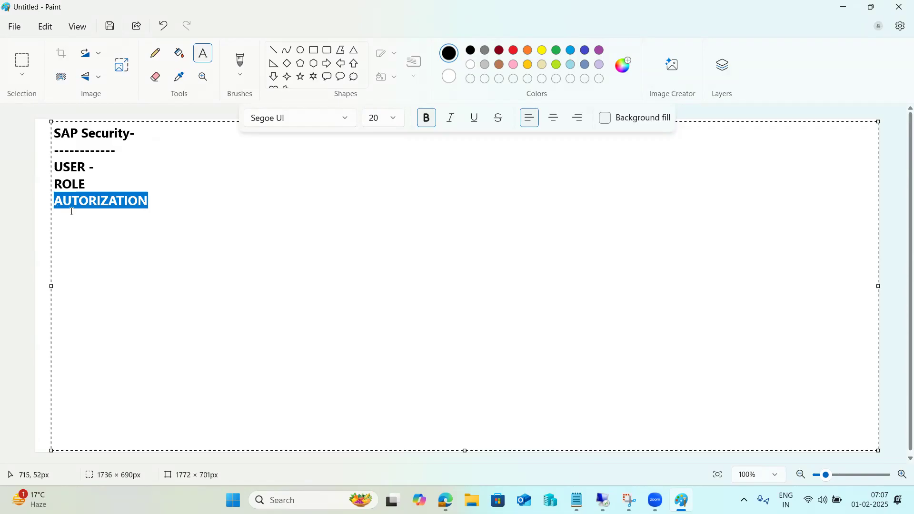
click(118, 202)
click(91, 183)
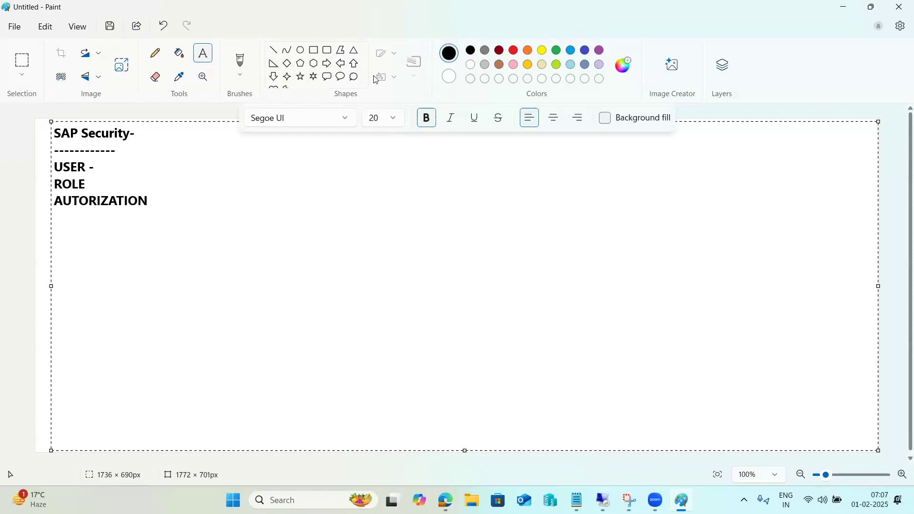
text(-)
Append the transaction codes Su01,Su10 to the USER line of the notes
drag(150, 202, 58, 167)
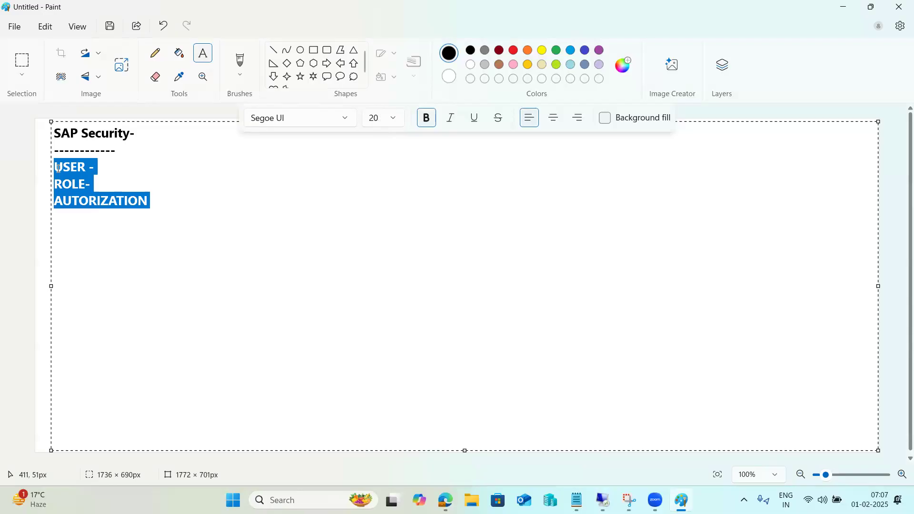
click(125, 168)
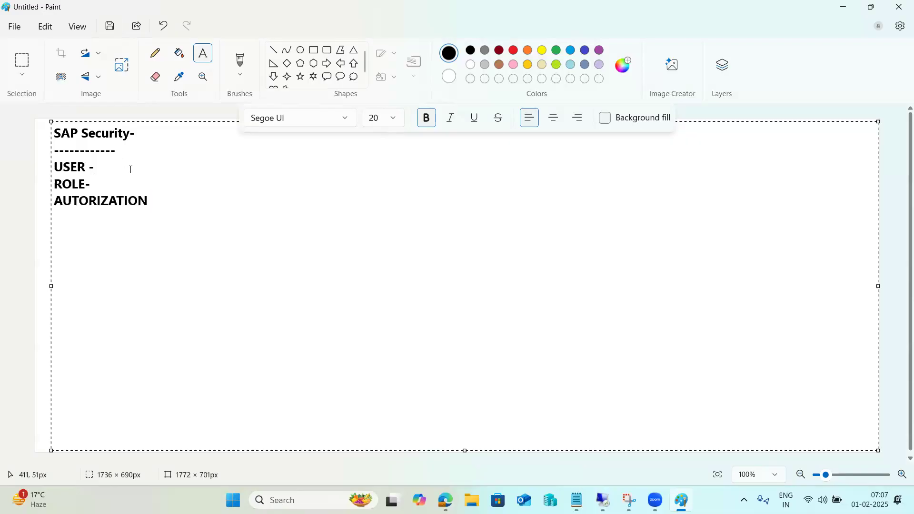
text(Su01,Su10)
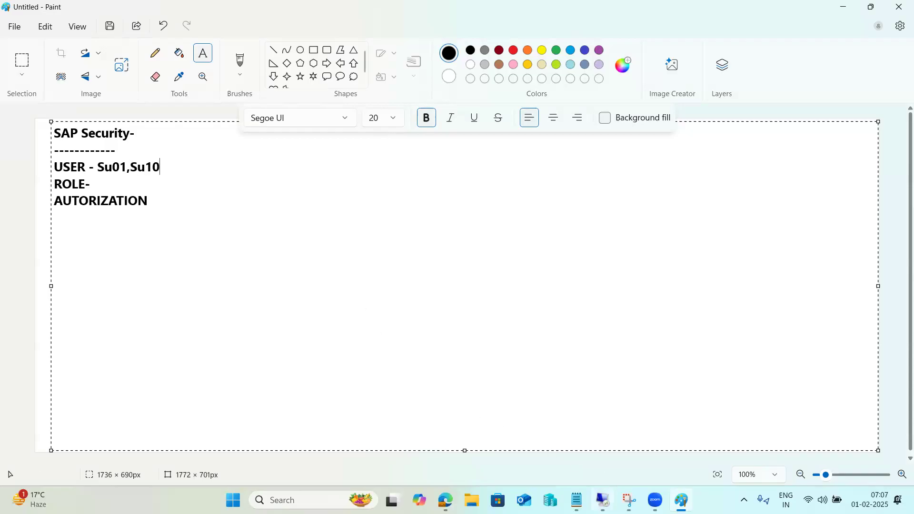
Switch back to the client 100 SAP session and open user maintenance with transaction su01
click(604, 500)
click(57, 63)
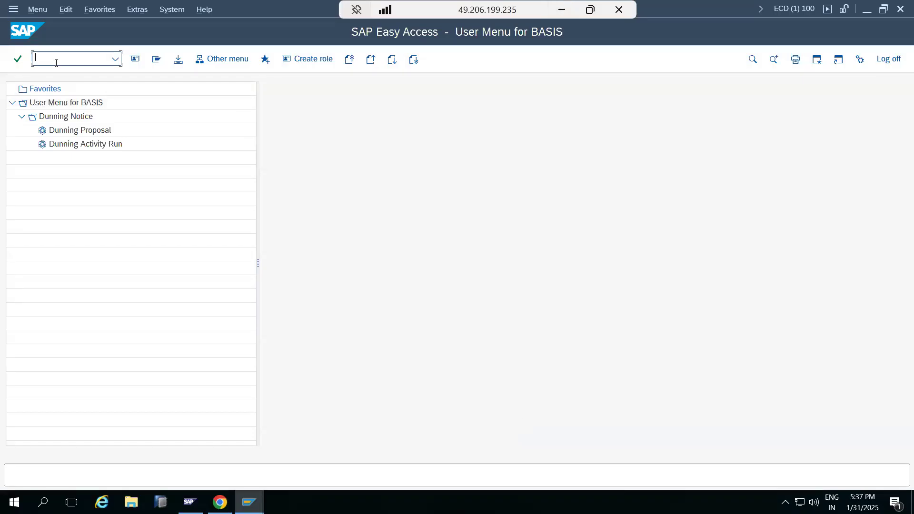
text(su01)
key(Return)
Try to create a user in client 100, entering a person's first name as the user ID
click(70, 88)
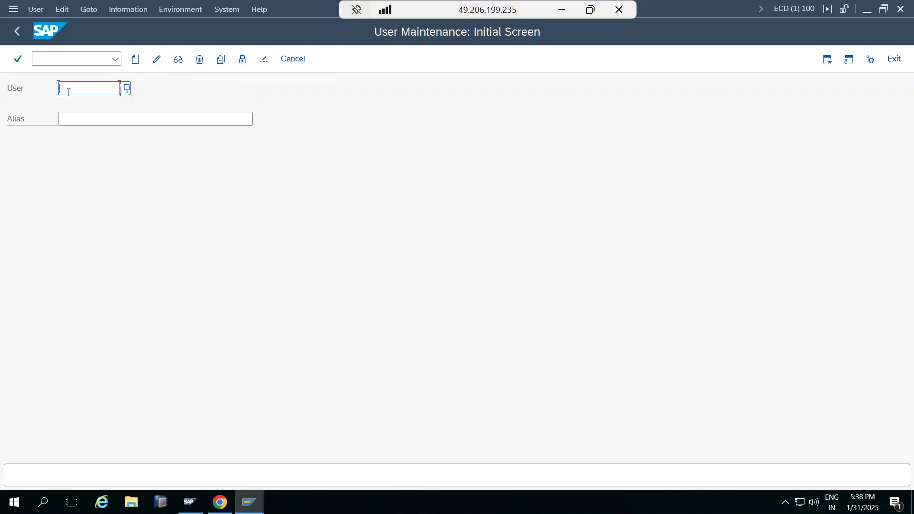
text(basis)
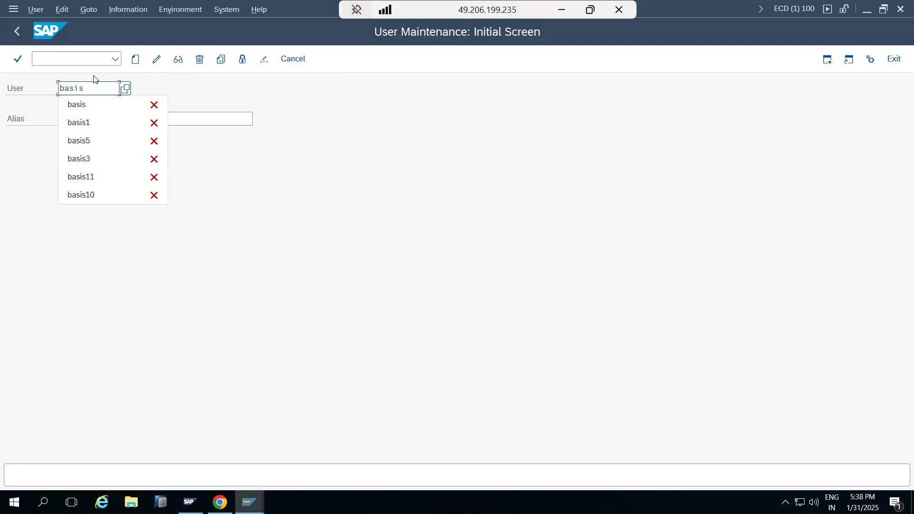
text(ravi)
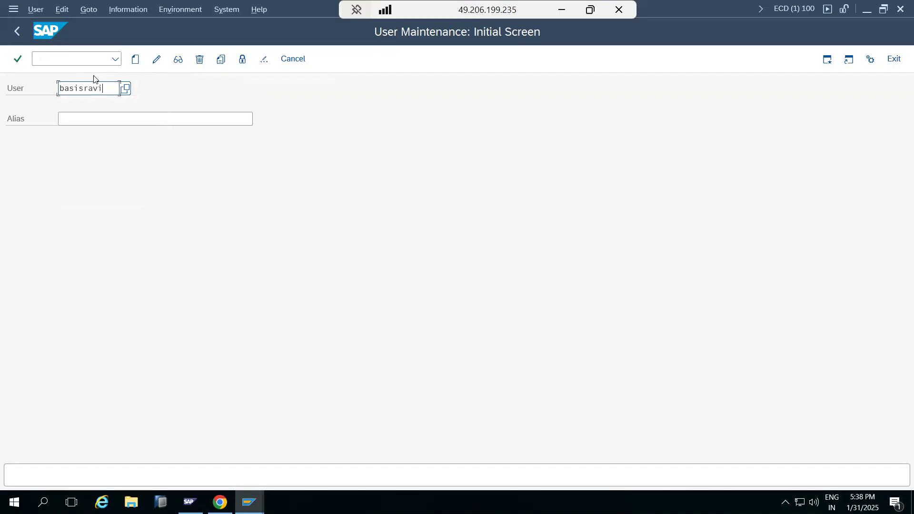
key(ctrl+a)
text(ravi)
click(135, 60)
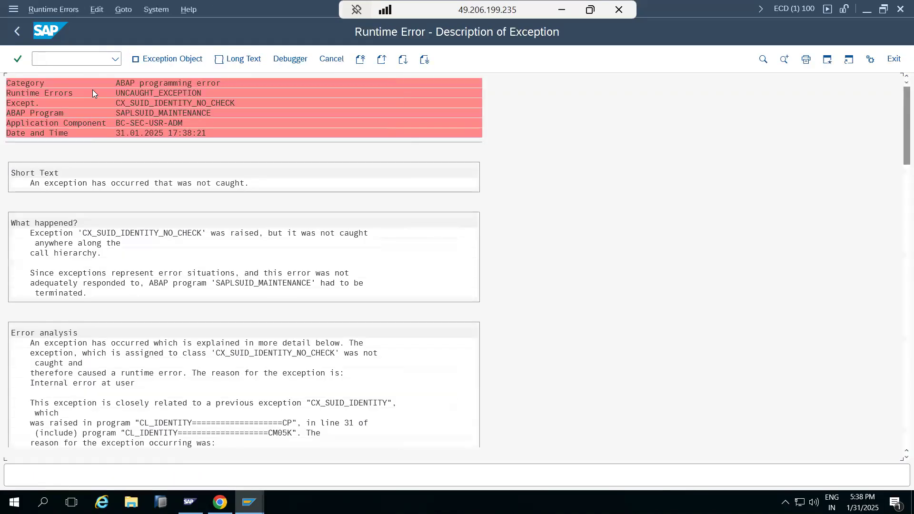
Log on to client 001 as user basis with the account password from the waiting logon screen
click(249, 502)
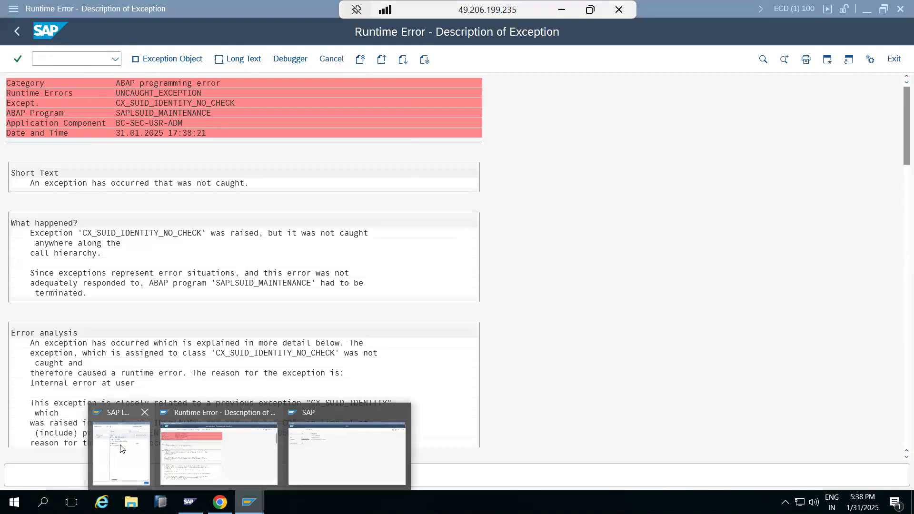
click(319, 449)
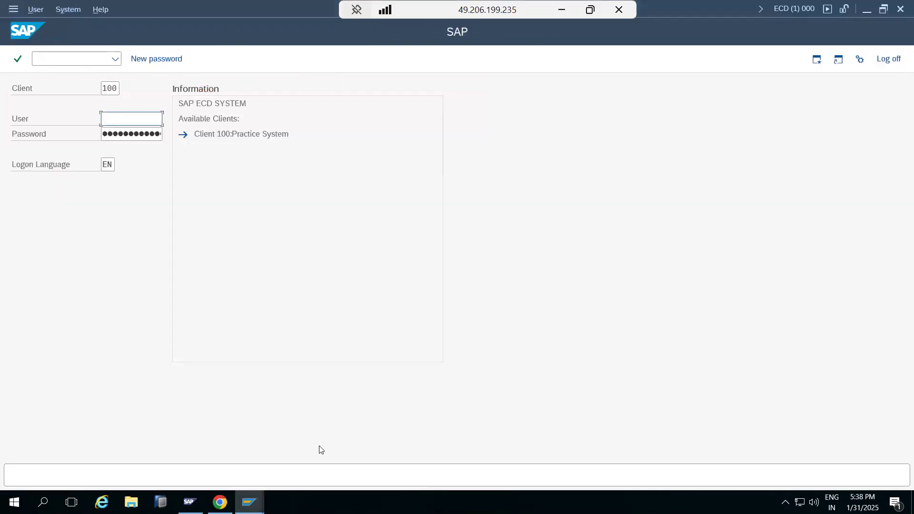
click(115, 89)
double_click(114, 88)
text(001)
key(Tab)
text(basis)
key(Tab)
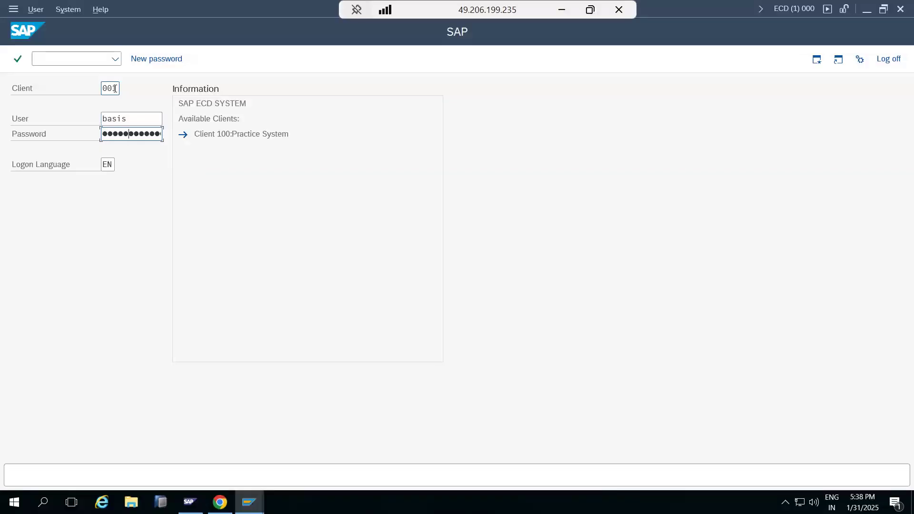
key(Return)
Open user maintenance with transaction su01 in client 001 and start creating a user, with a first name plus 1 as the user ID
text(su0)
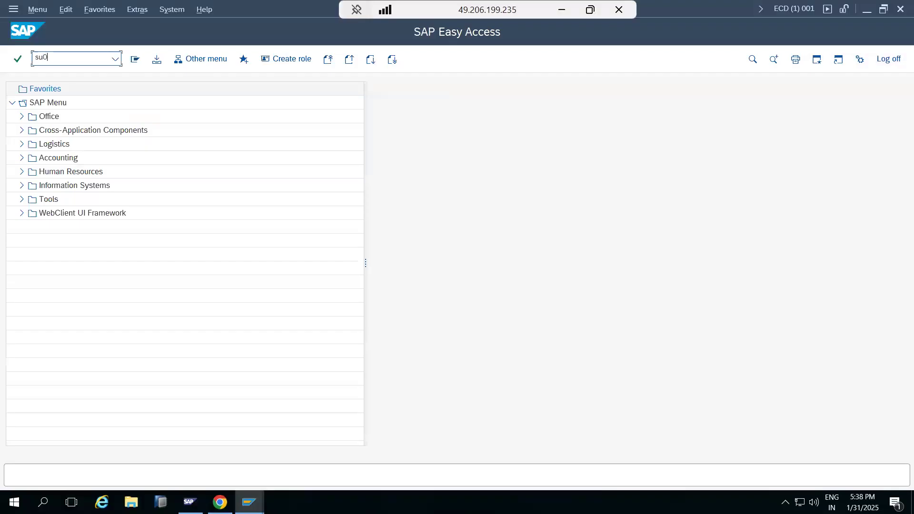
text(1)
key(Return)
text(ravi1)
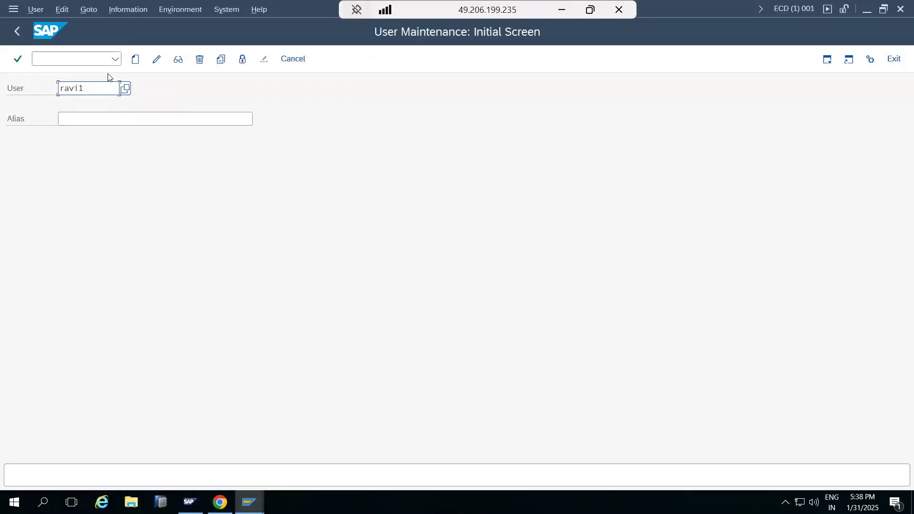
click(135, 59)
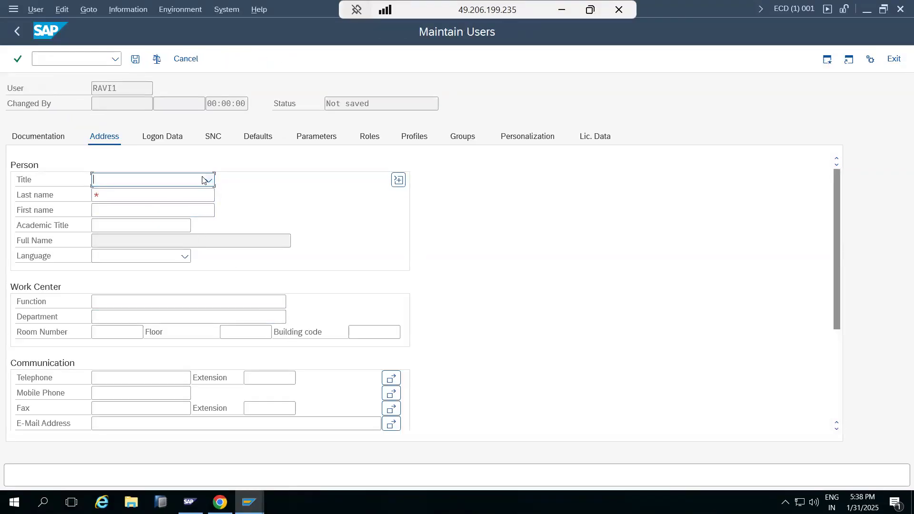
Set the new user's title to Mr. and fill in the last name and first name in the address data
click(202, 179)
click(127, 195)
click(125, 196)
text(ravi)
key(Tab)
text(ravi)
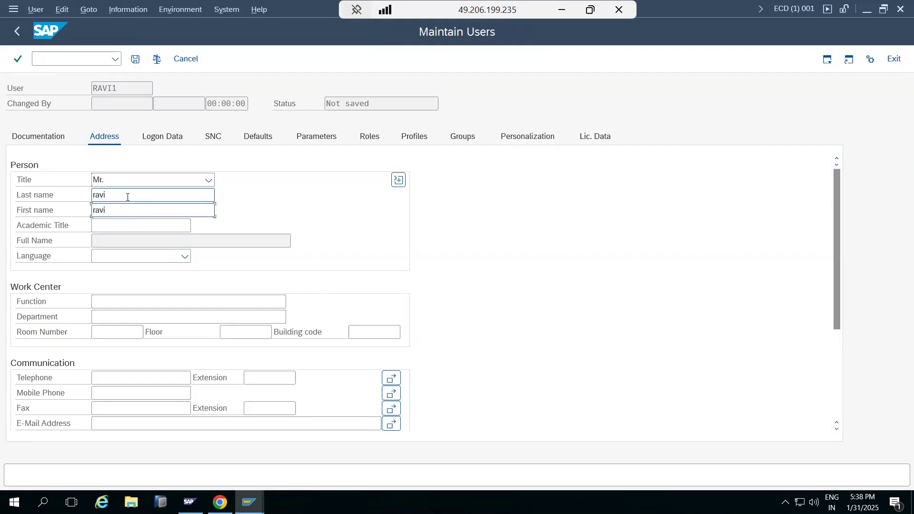
scroll(132, 288, down, 2)
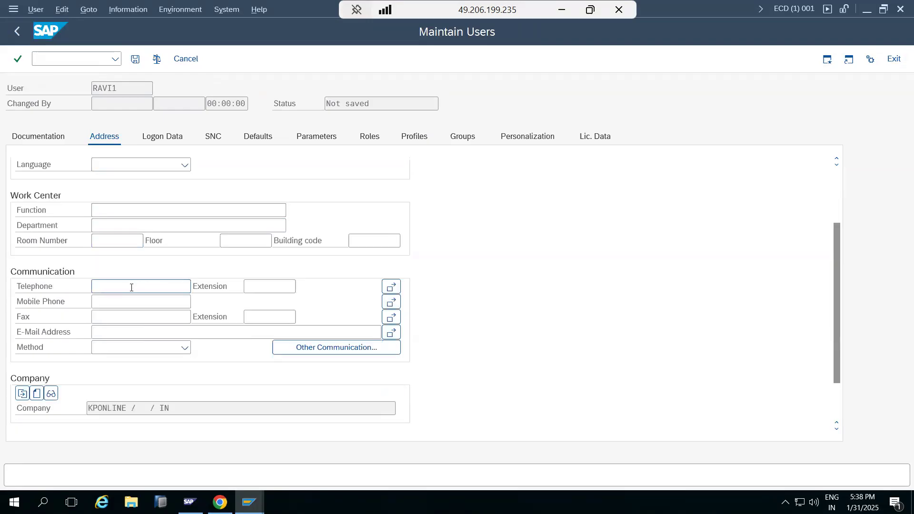
scroll(131, 287, down, 1)
click(100, 256)
click(135, 286)
scroll(135, 286, up, 3)
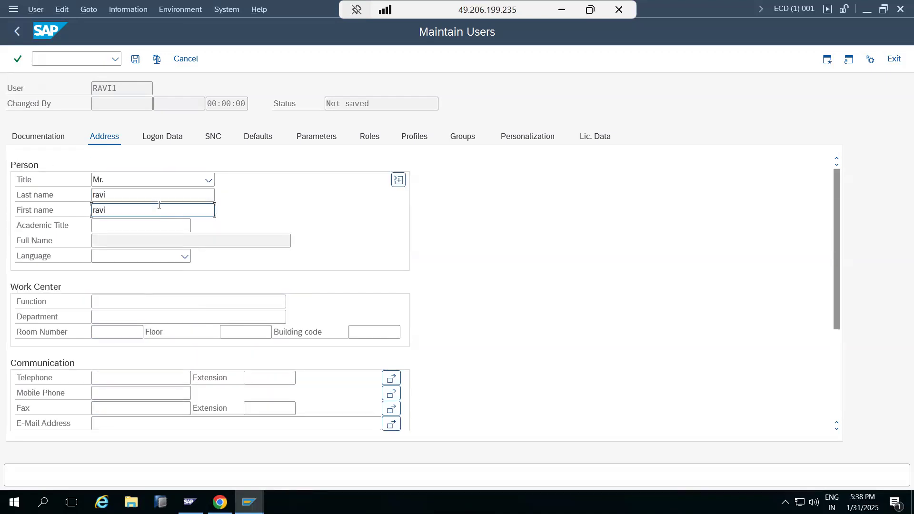
Keep the user type as Dialog in the logon data and enter and repeat the new user's initial password
click(169, 141)
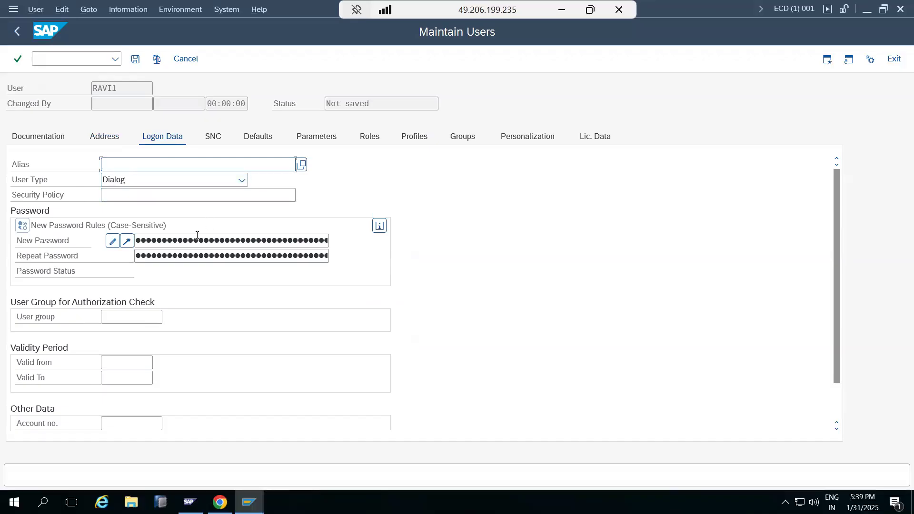
click(242, 182)
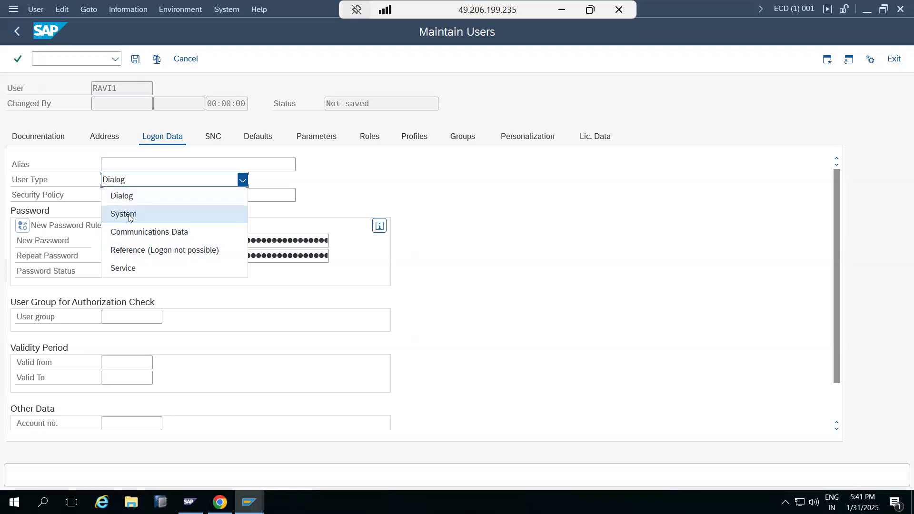
click(123, 196)
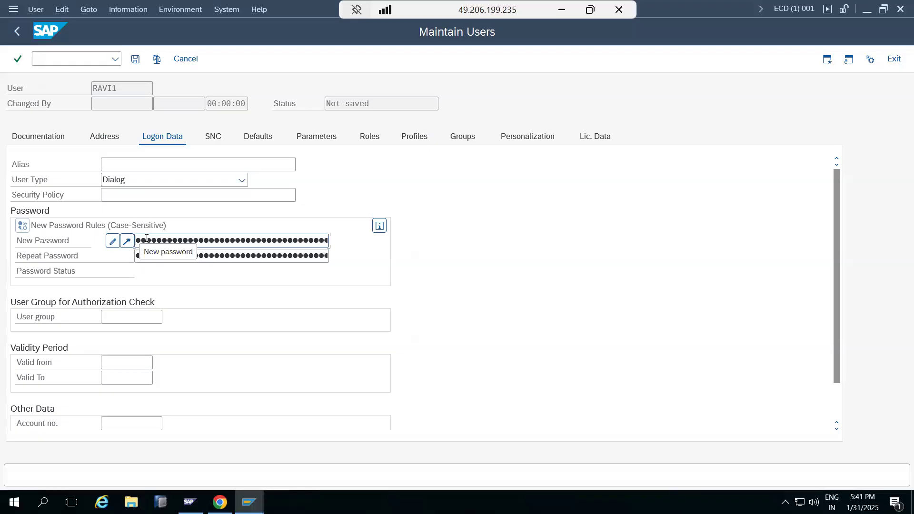
key(Tab)
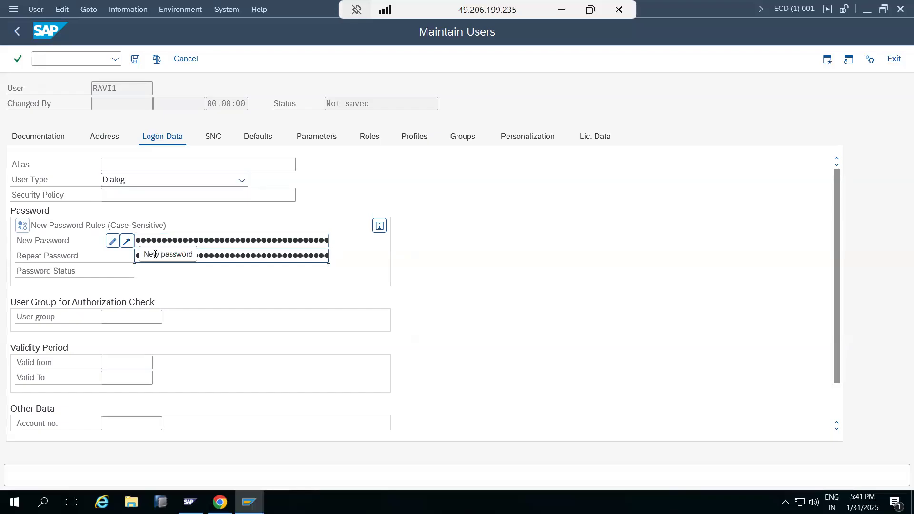
click(124, 363)
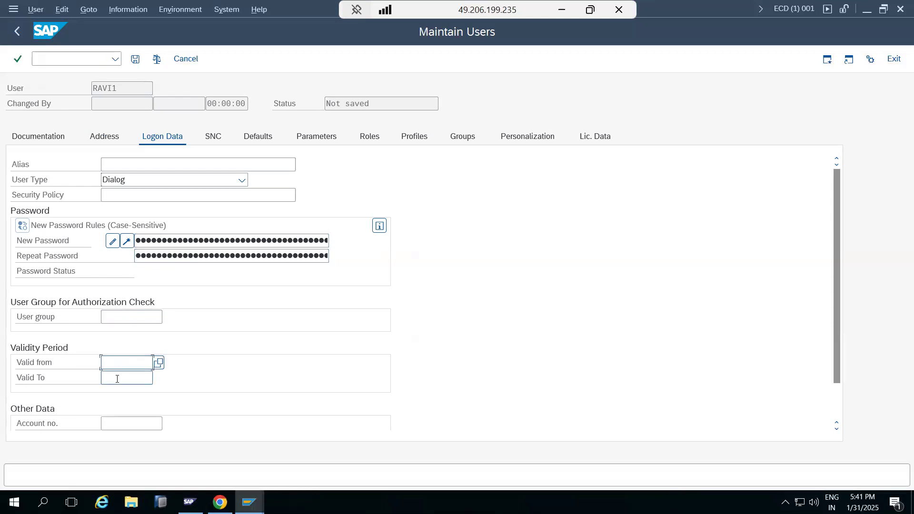
click(117, 379)
Look through the new user's defaults and role assignments, then save the user
click(261, 137)
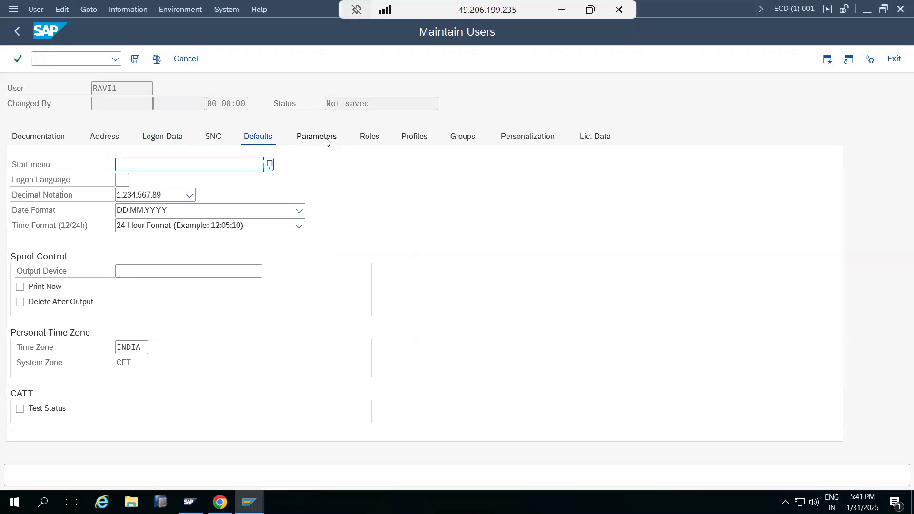
click(375, 139)
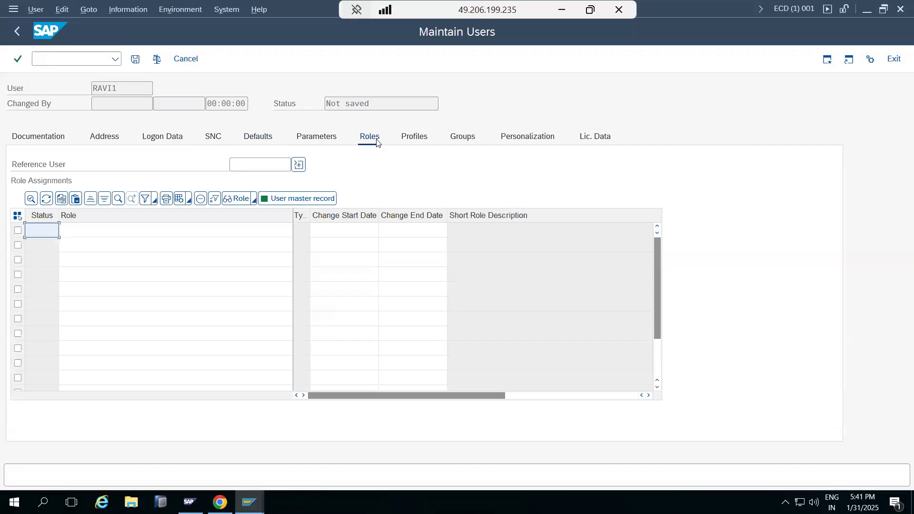
click(138, 60)
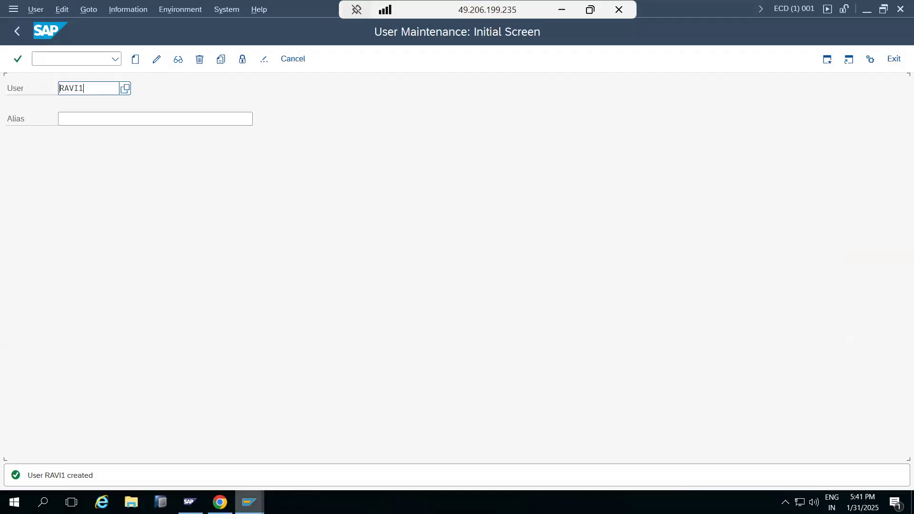
Exit the runtime error screen in the client 100 session and log that session off
mouse_move(249, 502)
click(219, 450)
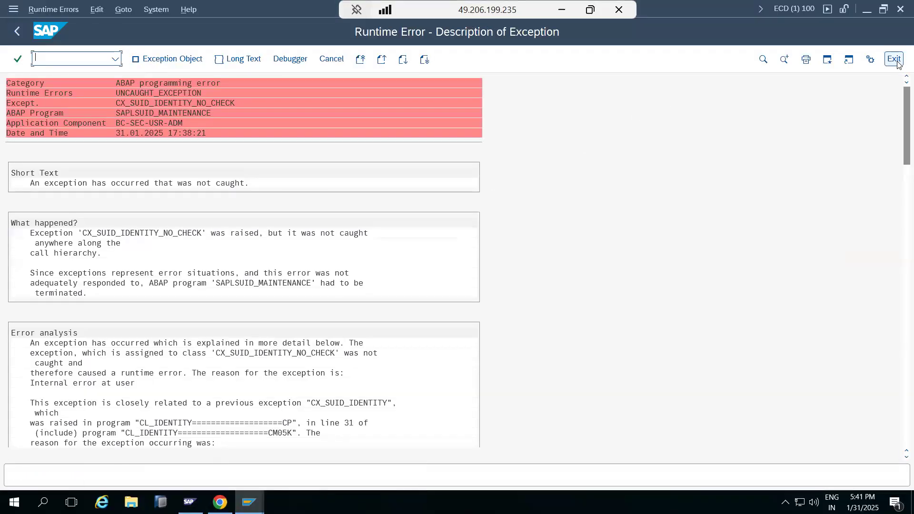
click(890, 58)
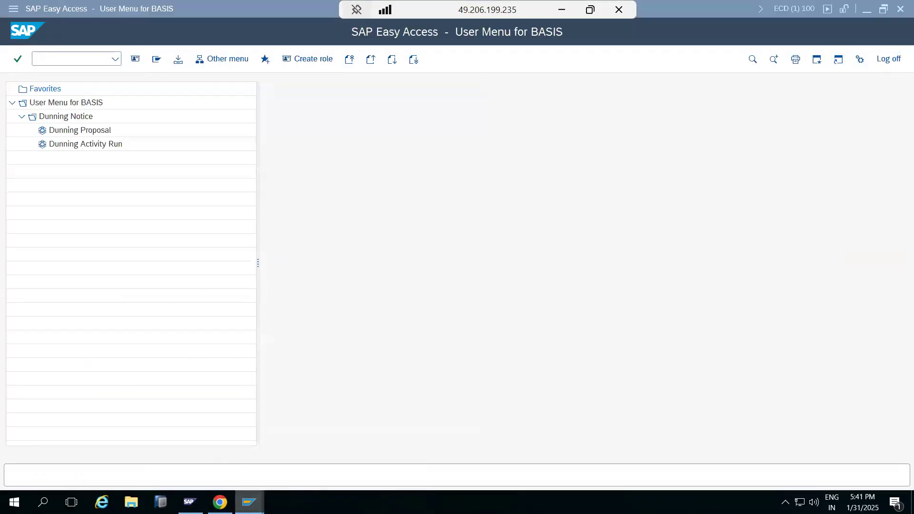
mouse_move(249, 503)
click(272, 412)
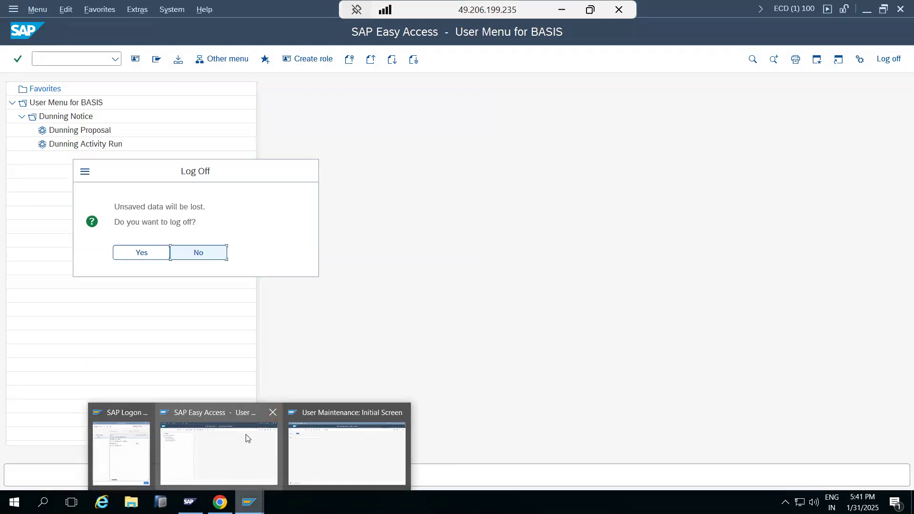
click(138, 251)
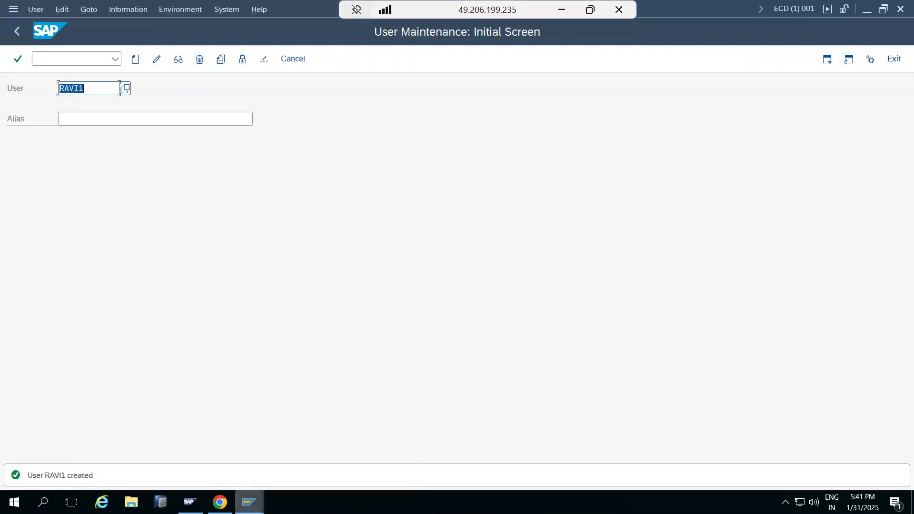
Open a new SAP ECC DEVELOPMENT connection and log on to client 001 as the new user with the initial password
mouse_move(248, 502)
click(191, 455)
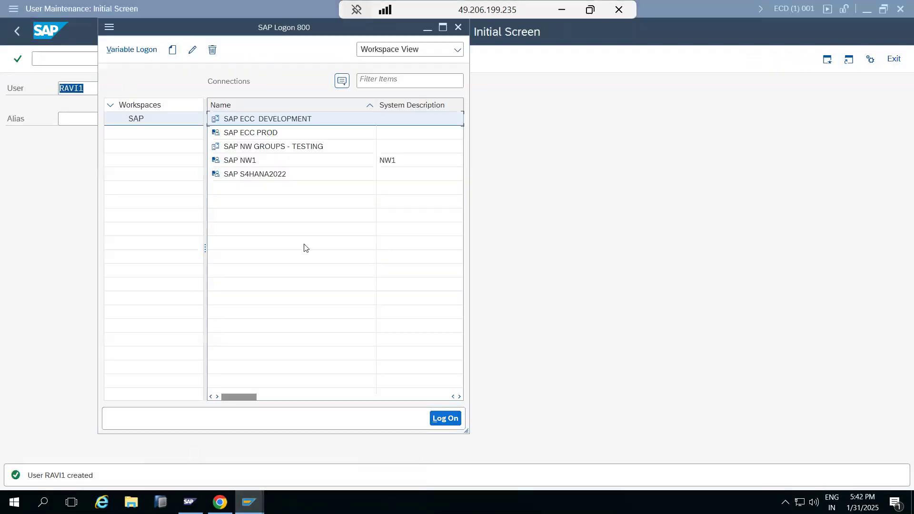
double_click(237, 120)
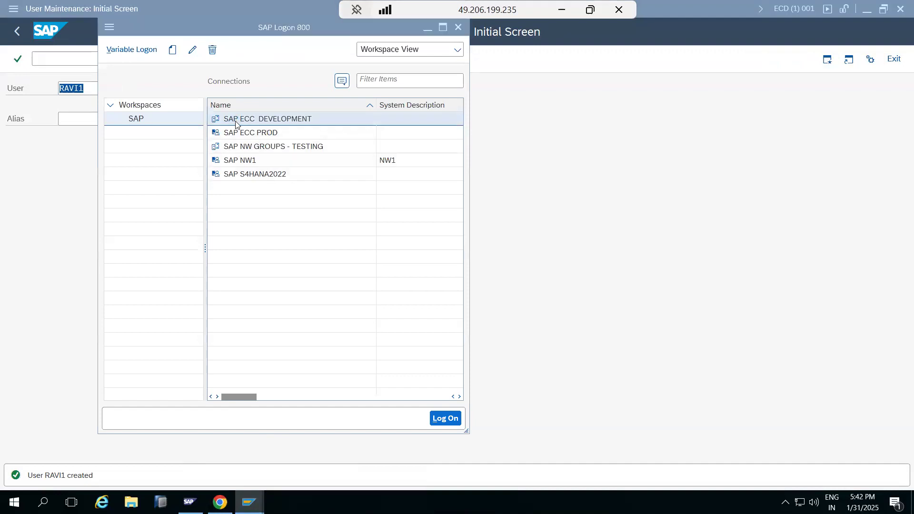
text(001)
key(Tab)
text(ravi1)
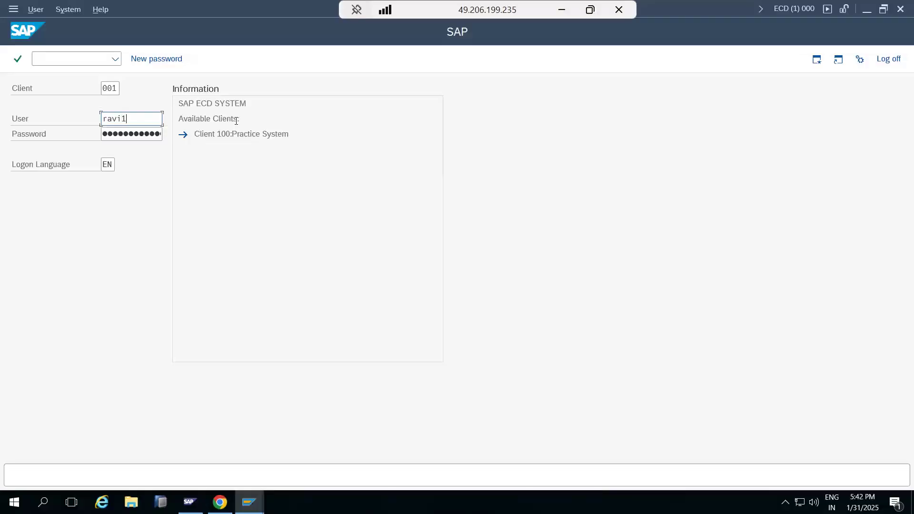
key(Tab)
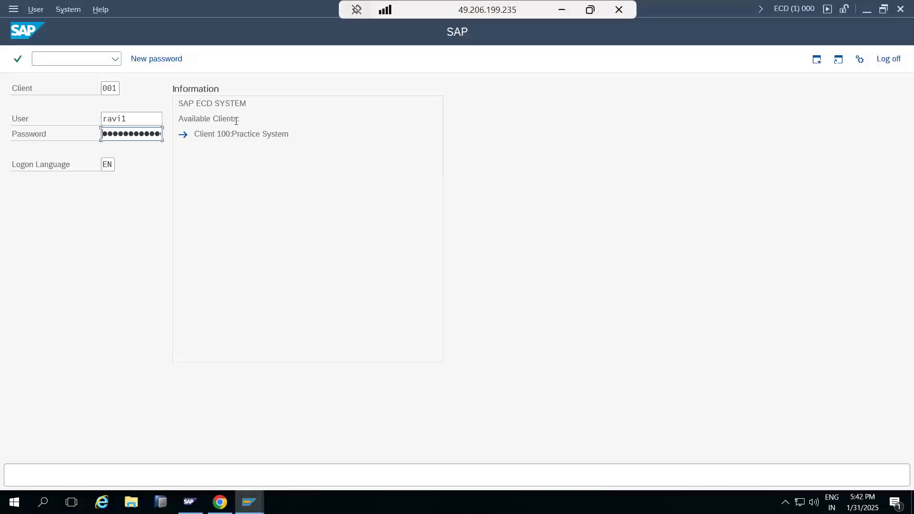
key(Return)
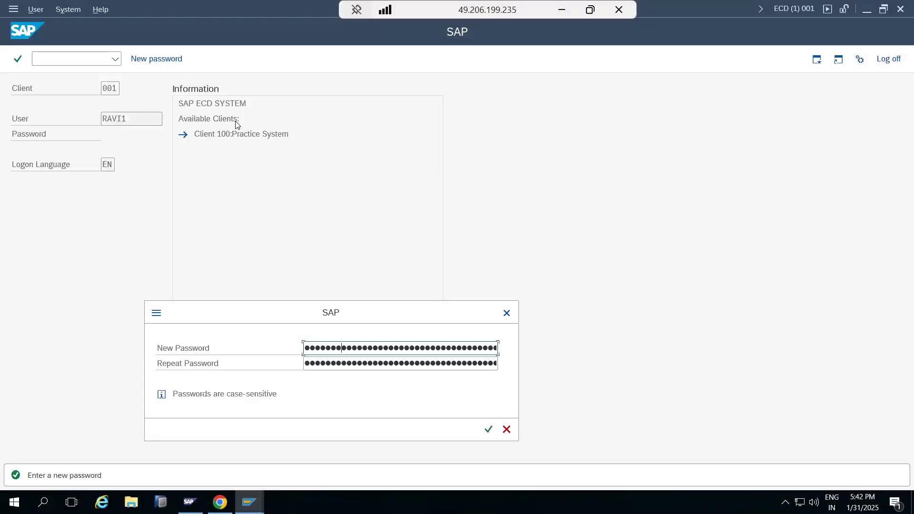
Enter and repeat a new password for the user and continue to the SAP Easy Access screen
key(Tab)
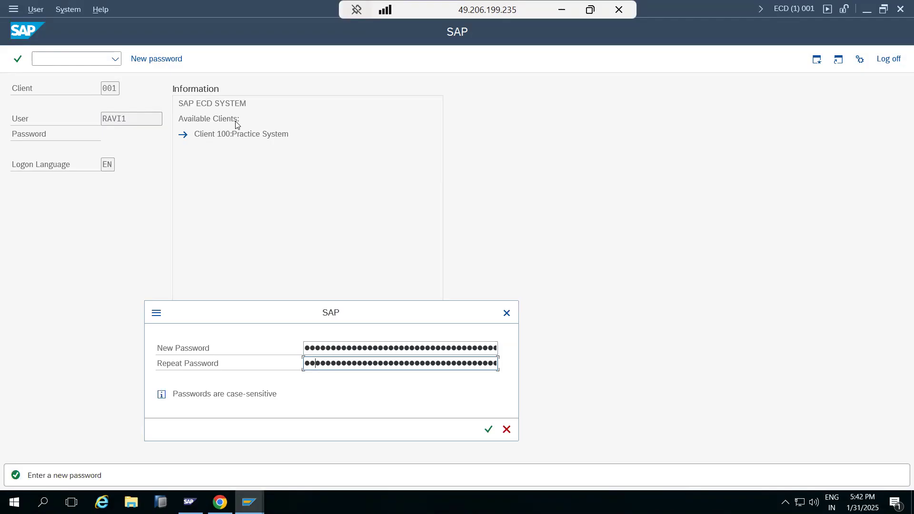
key(Return)
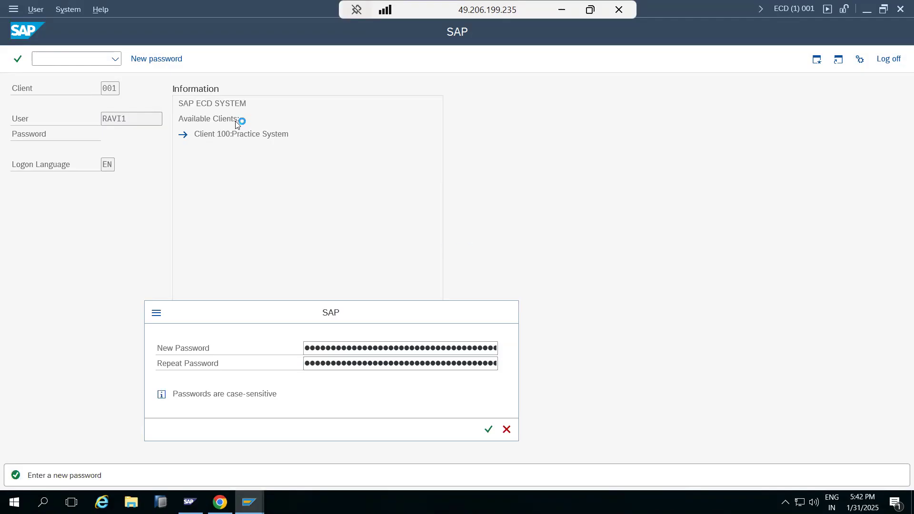
click(388, 414)
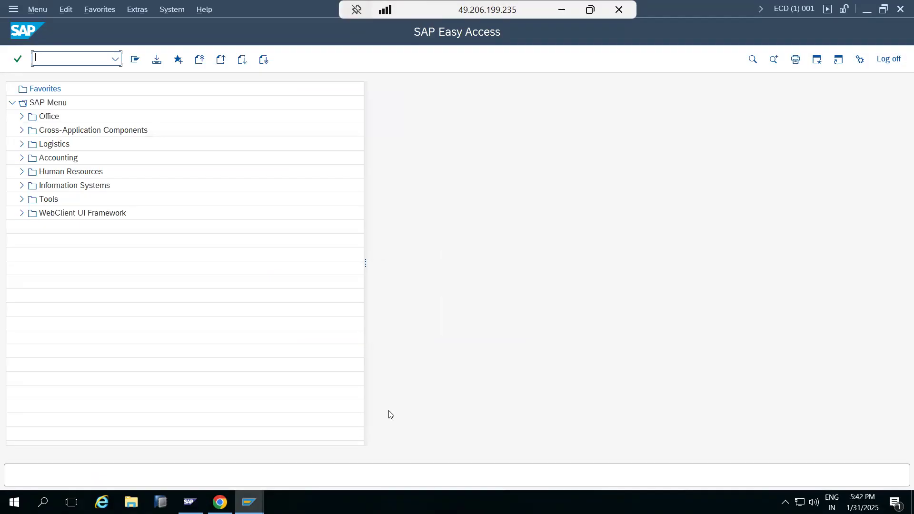
Try to run transactions ST22 and SM51 as the new user
text(ST22)
key(Return)
text(sm51)
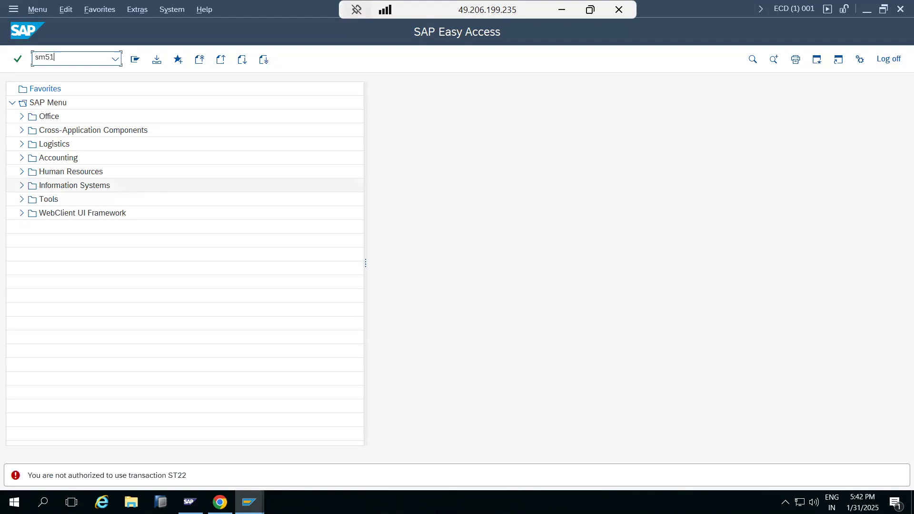
key(Return)
Return to the administrator's user maintenance session, check the new user's role assignments in change mode, and go back to SAP Easy Access
click(250, 502)
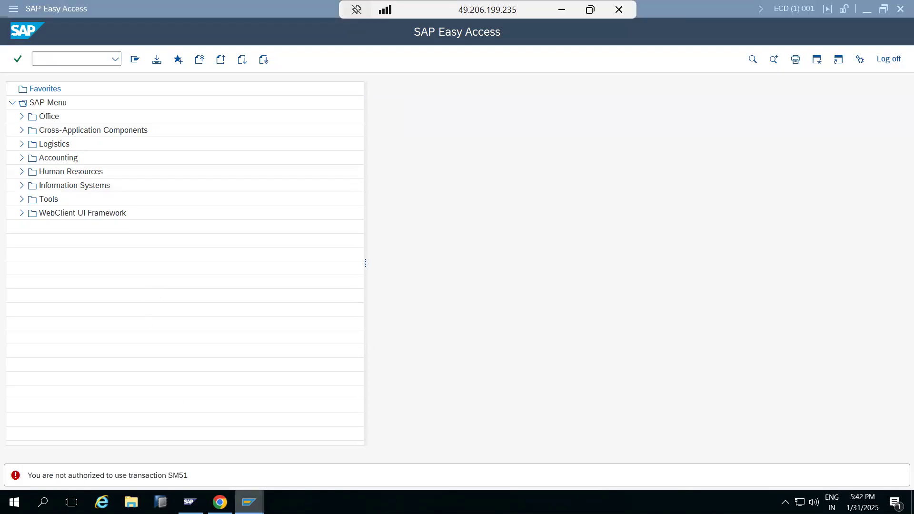
click(218, 469)
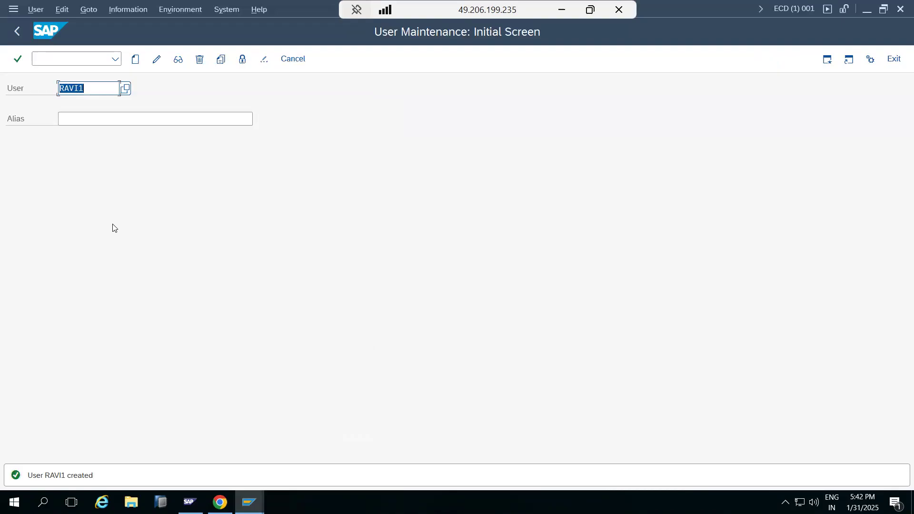
click(157, 59)
click(372, 137)
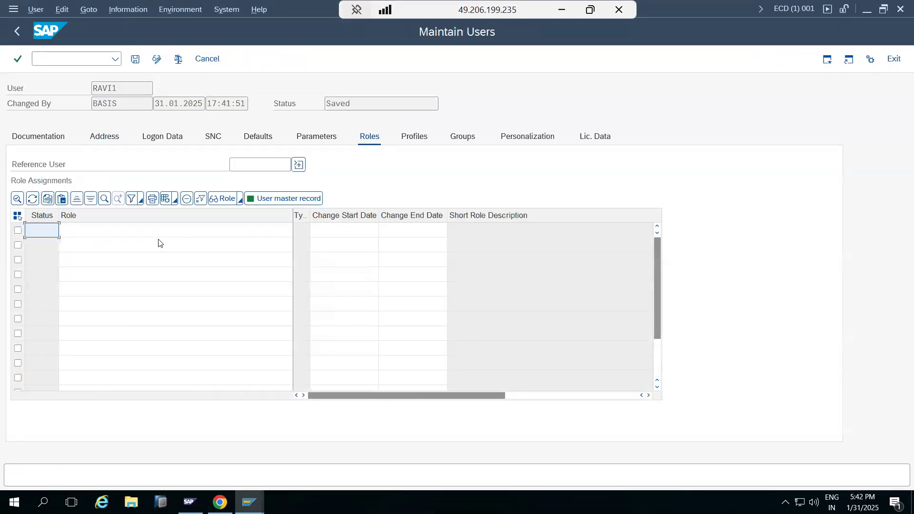
click(139, 231)
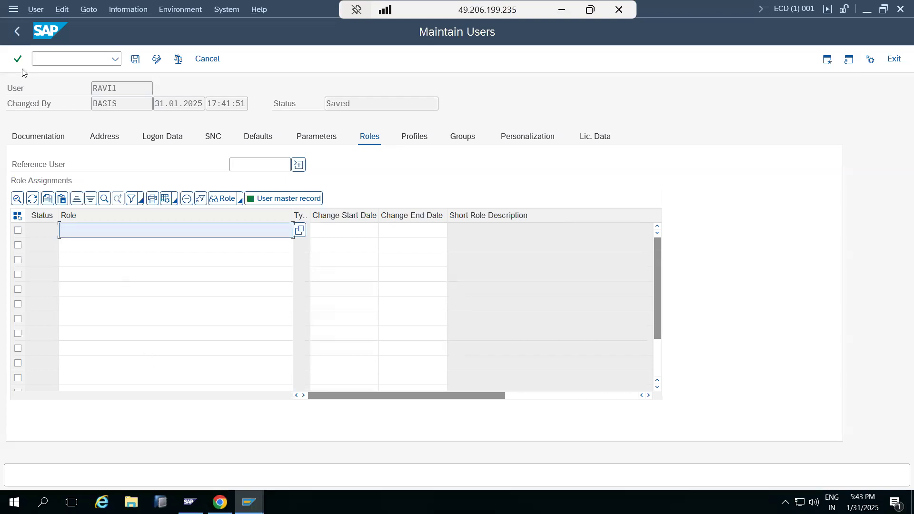
click(17, 31)
click(18, 37)
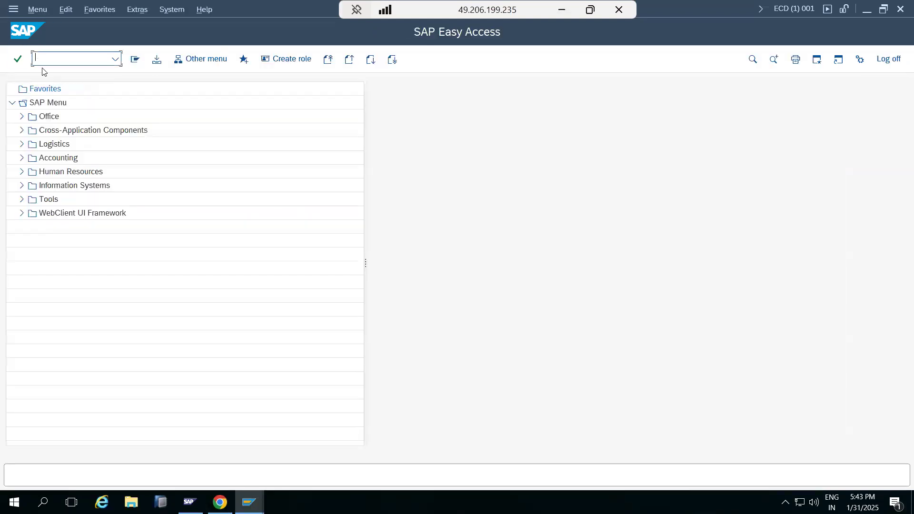
Run transaction PFCG and start creating a single role named Z_BASIS_L1
text(pfcg)
key(Return)
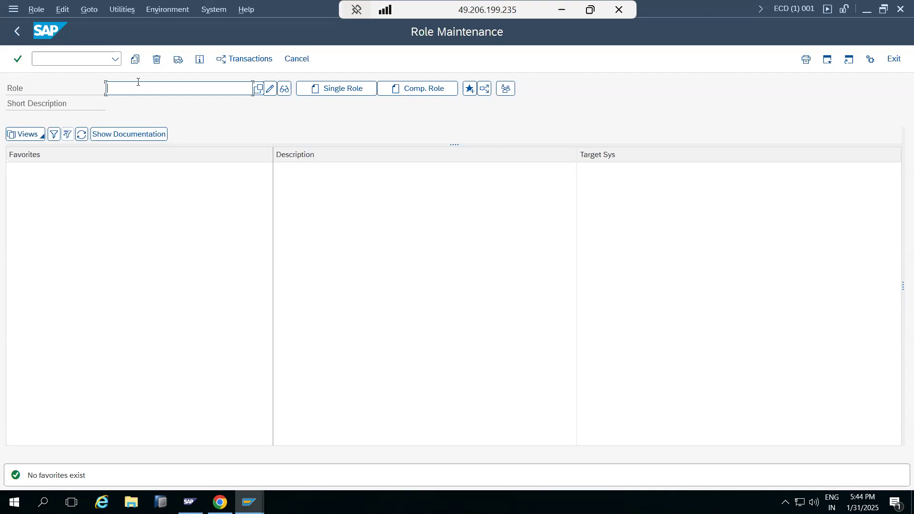
text(Z_)
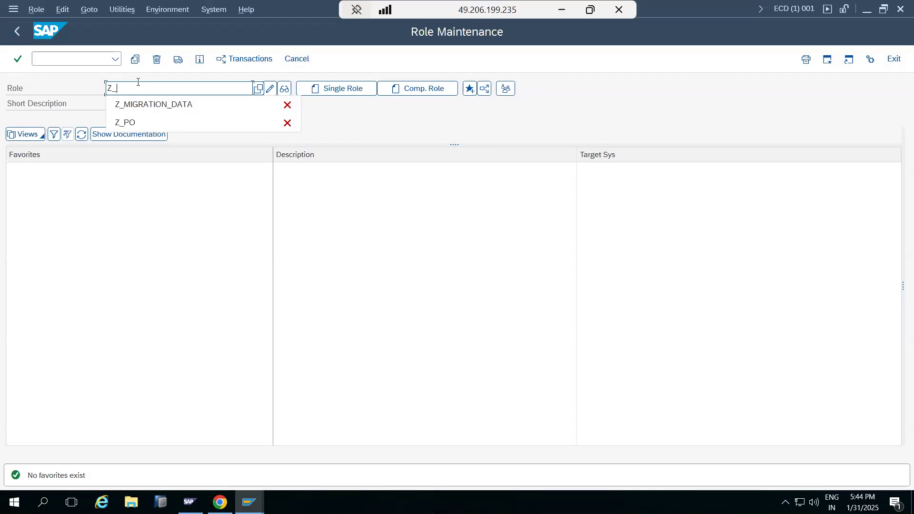
text(BAS)
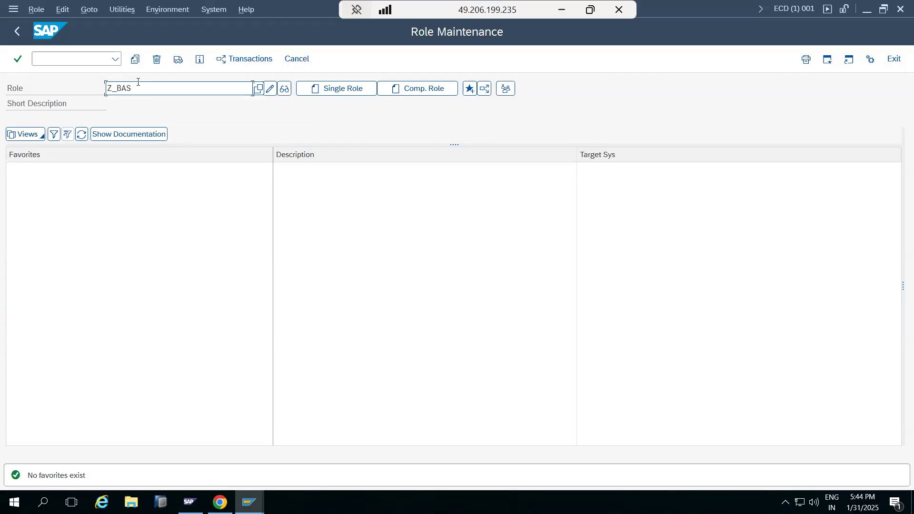
text(IS_L1)
click(316, 89)
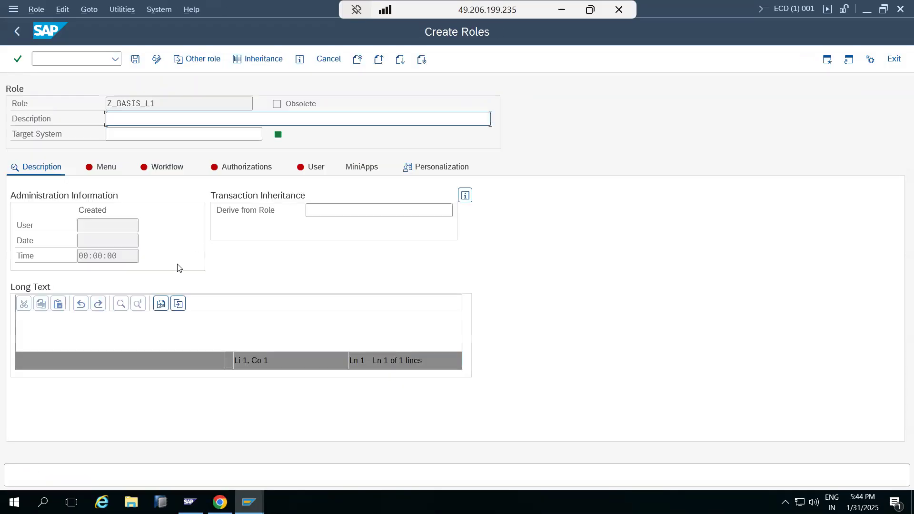
Copy the role name Z_BASIS_L1 into the role's description and save the role
double_click(138, 106)
key(ctrl+c)
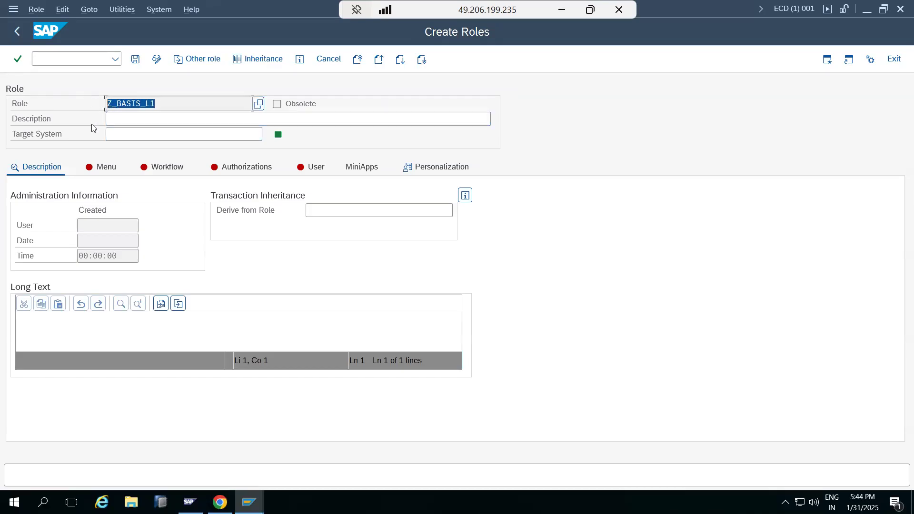
click(115, 117)
key(ctrl+v)
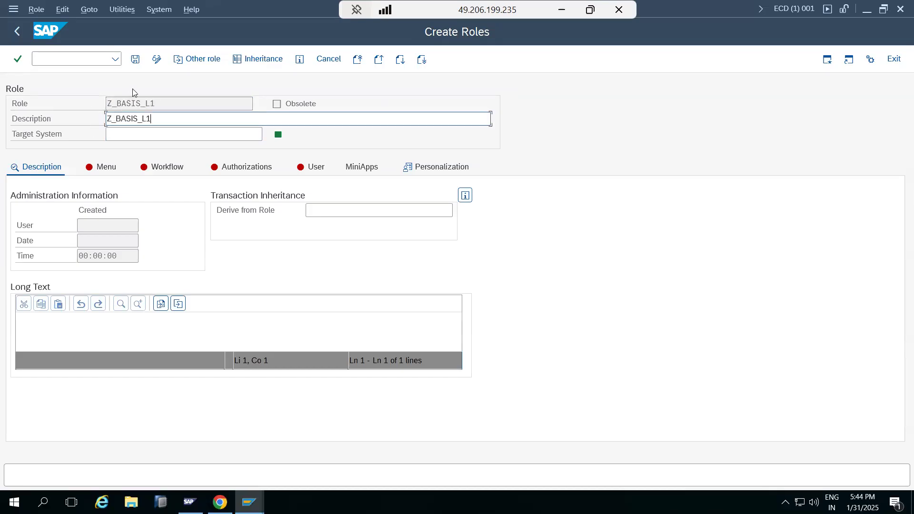
click(135, 60)
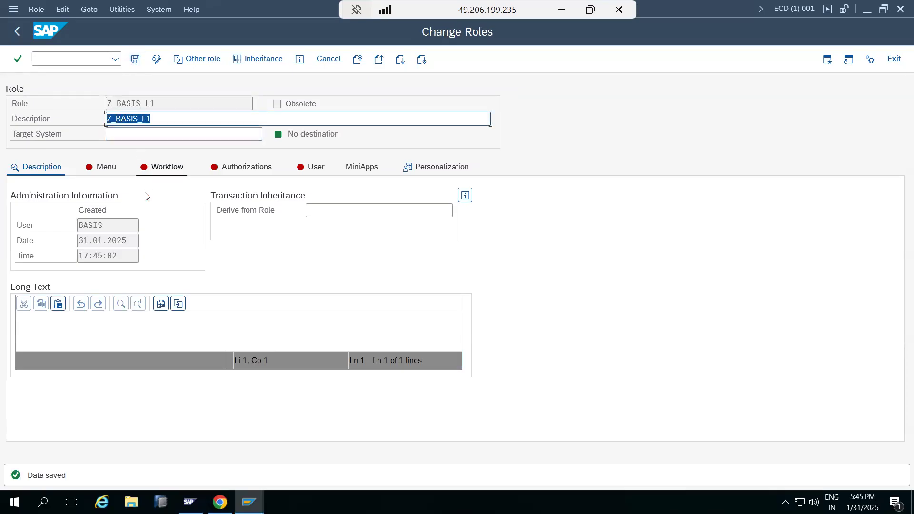
Open transaction assignment for the role menu and list transaction codes SU53, ST22 and SM50
click(107, 169)
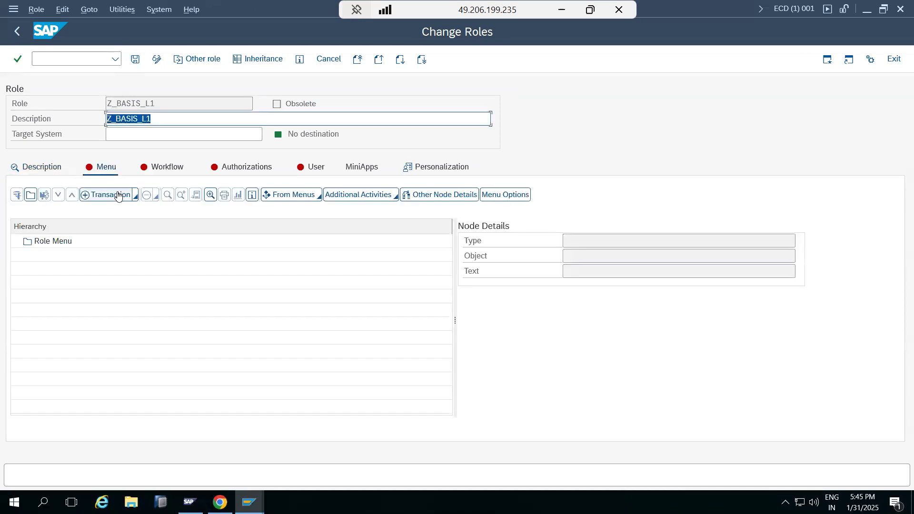
click(135, 195)
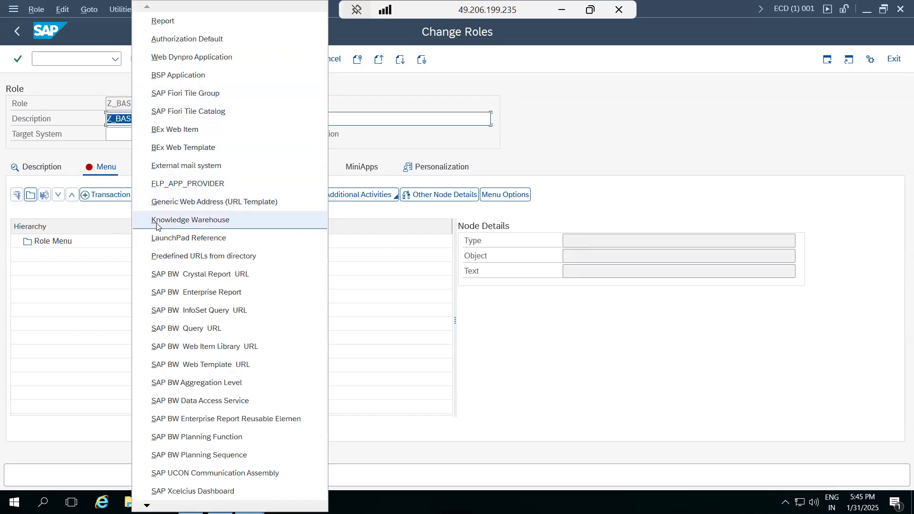
click(101, 200)
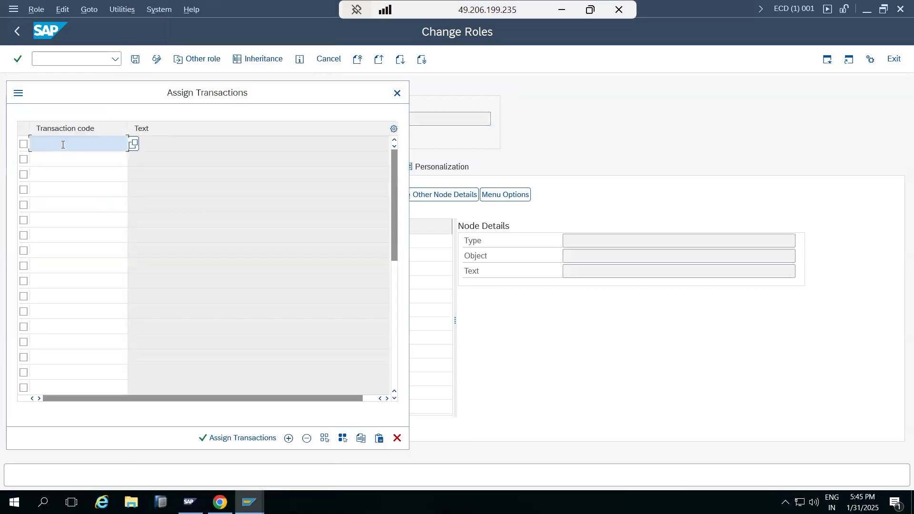
text(SU53)
key(Return)
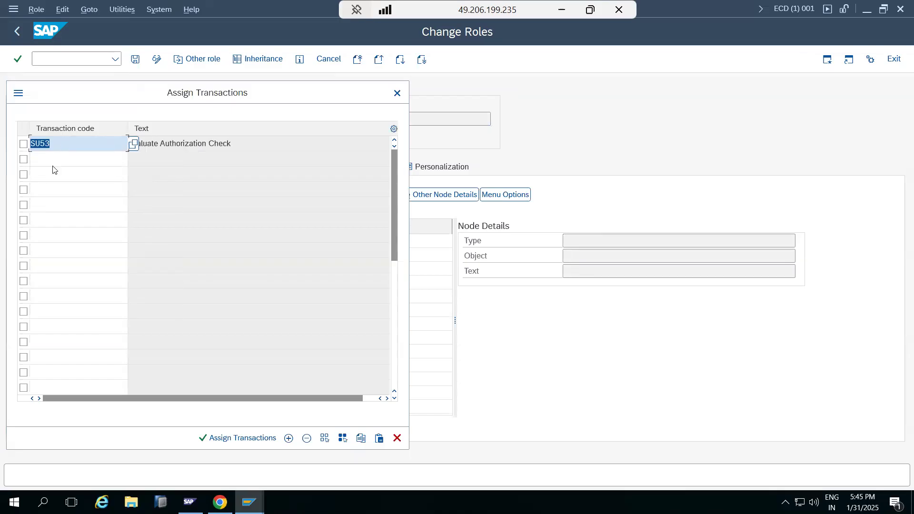
click(51, 157)
text(ST22)
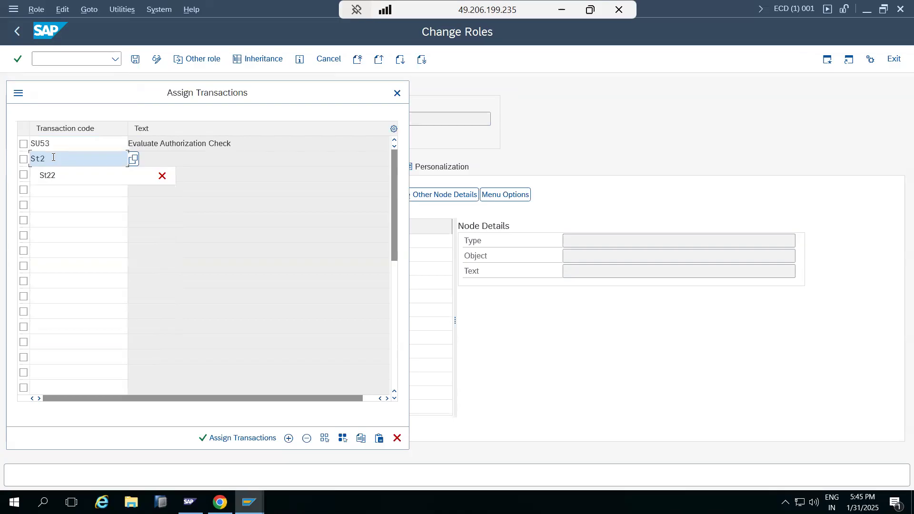
key(Return)
click(52, 175)
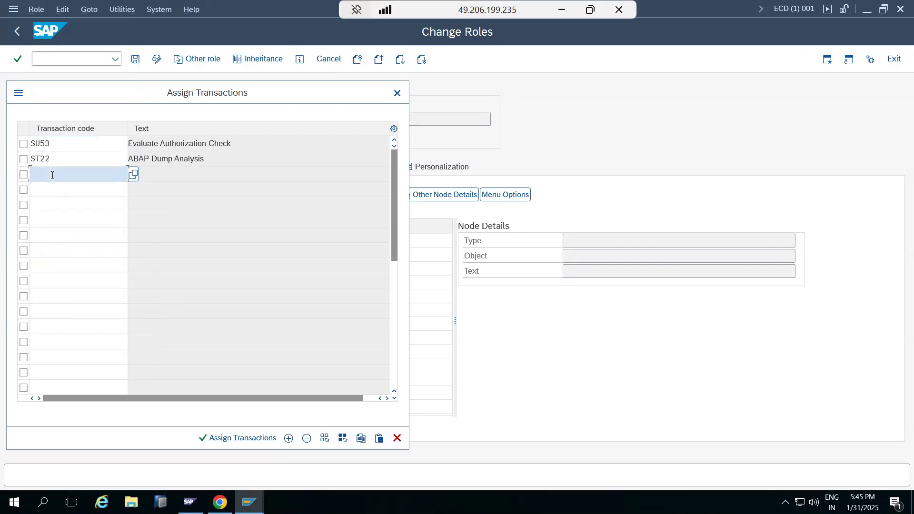
text(SM50)
key(Return)
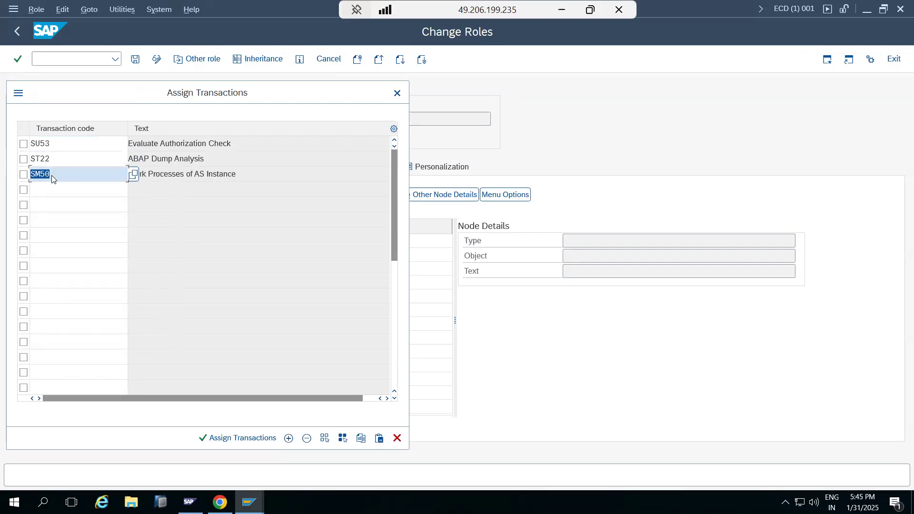
Add transaction codes SM51, SM66 and SM21 to the list of transactions for the role
click(53, 190)
text(SM51)
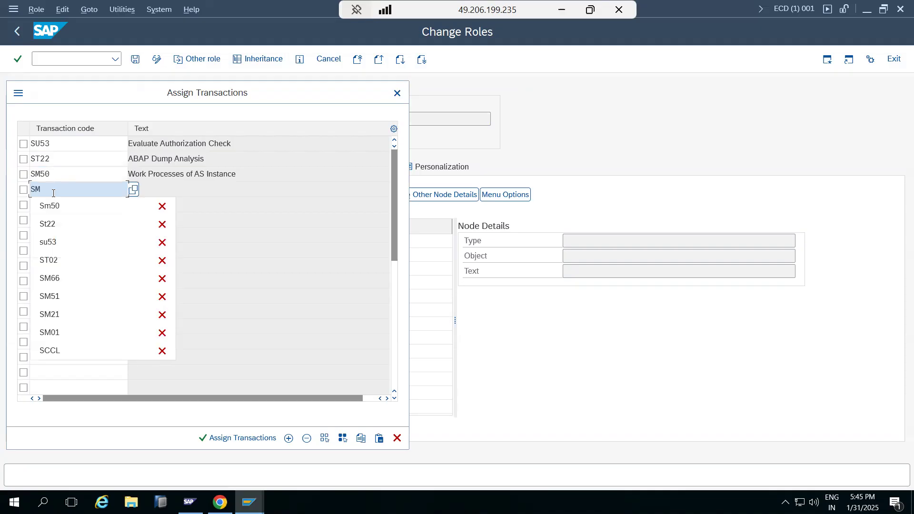
key(Return)
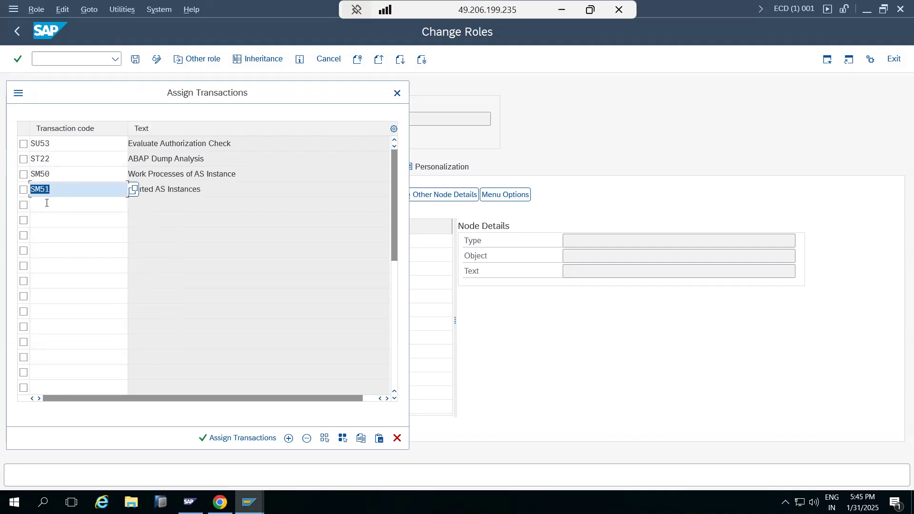
click(47, 203)
text(SM66)
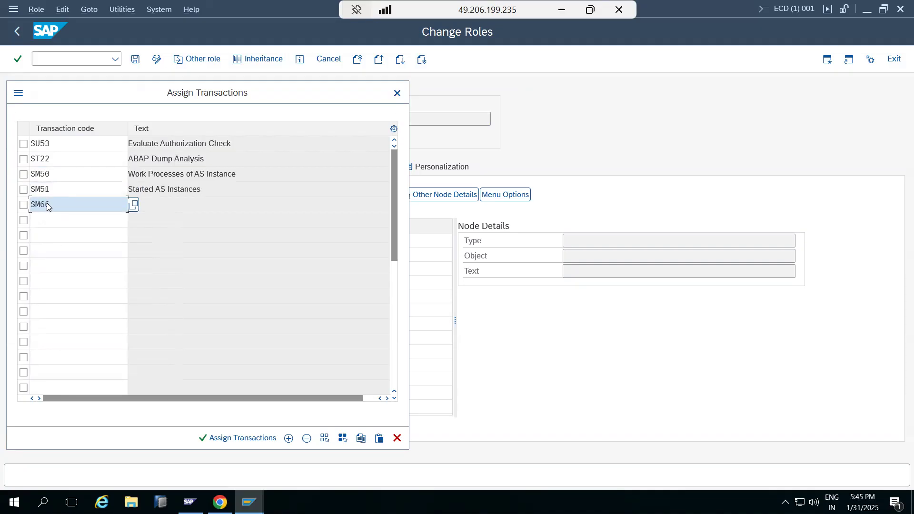
key(Return)
click(47, 218)
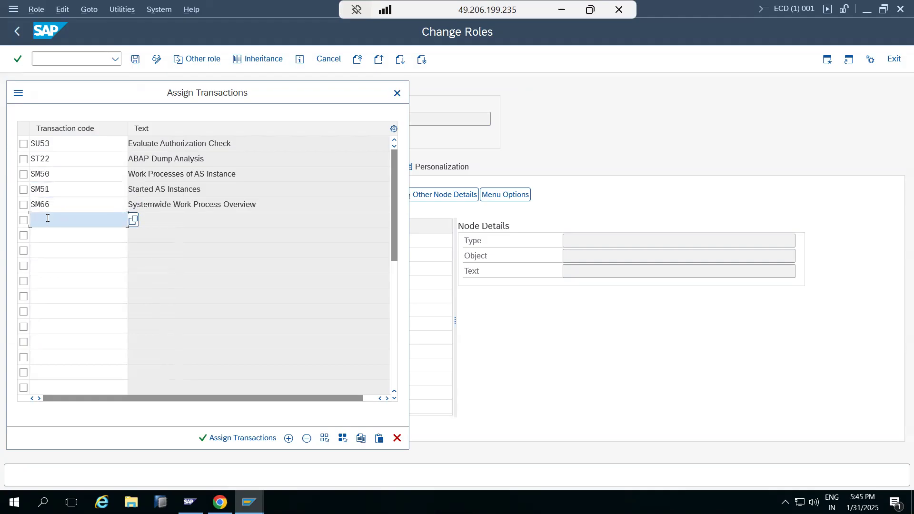
text(SM21)
key(Return)
Add transaction codes SM13 and SM14, assign all listed transactions to the role menu, and save the role
click(50, 233)
text(Sm13)
key(Return)
click(49, 253)
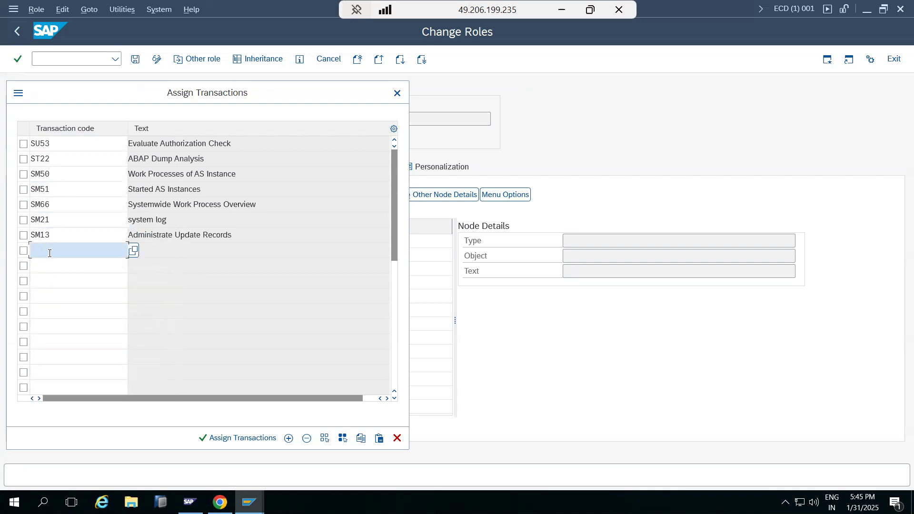
text(Sm14)
key(Return)
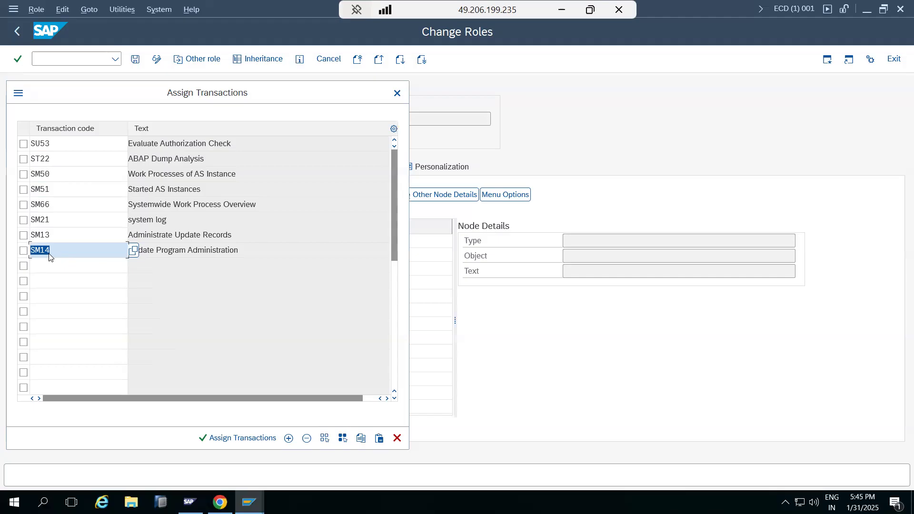
click(230, 438)
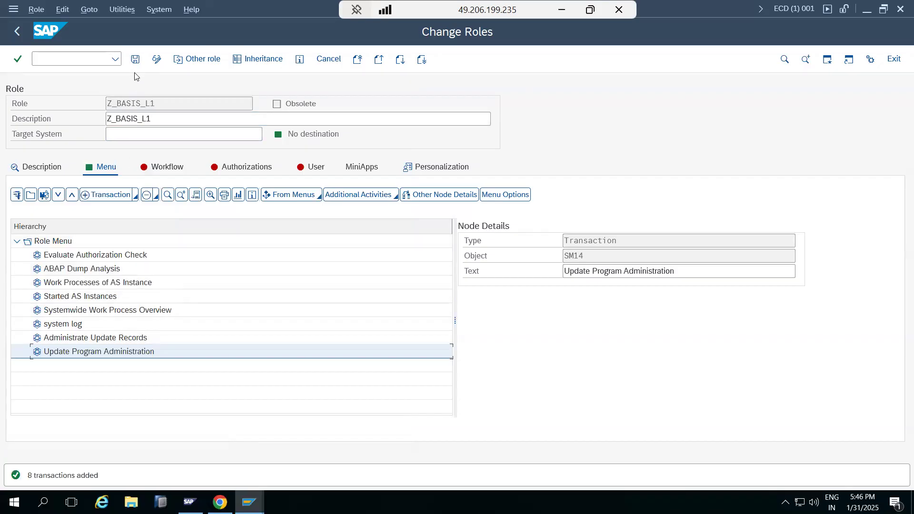
click(135, 59)
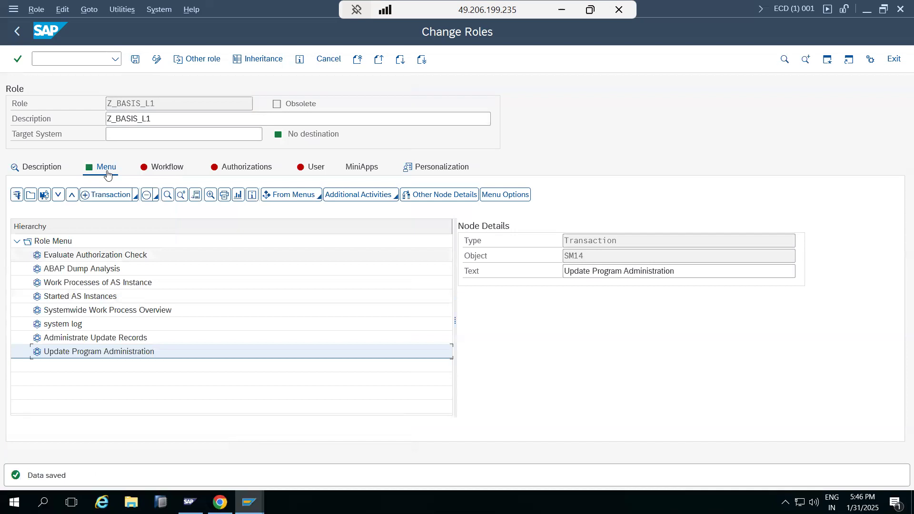
drag(157, 102, 106, 102)
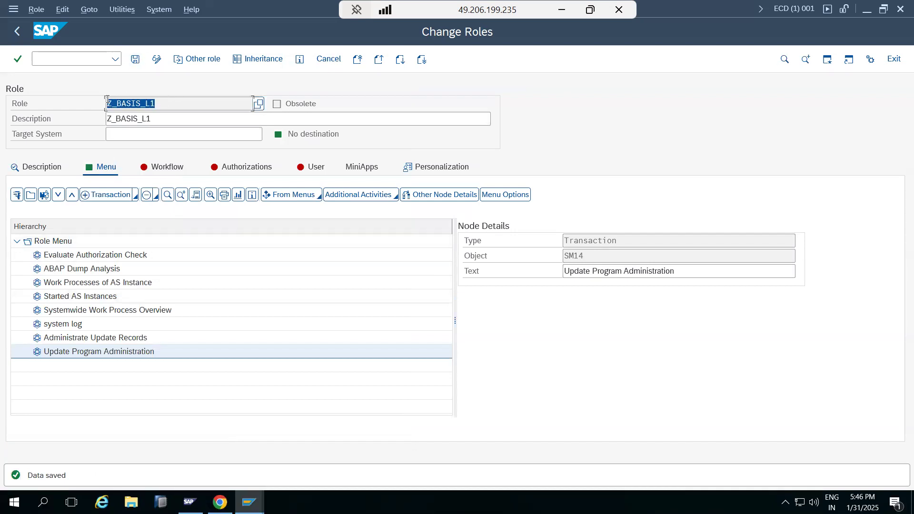
click(107, 100)
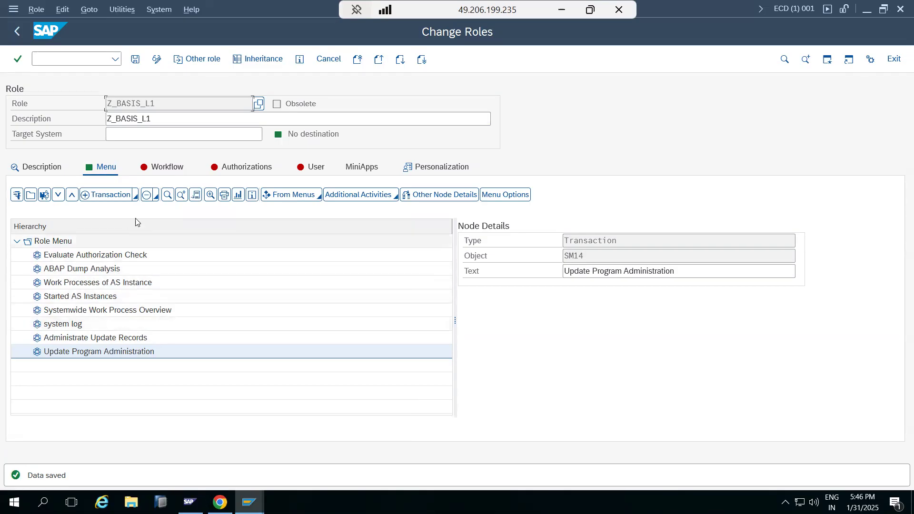
Have an authorization profile name proposed for the role and open its authorization data for changing, saving the role when asked
click(240, 166)
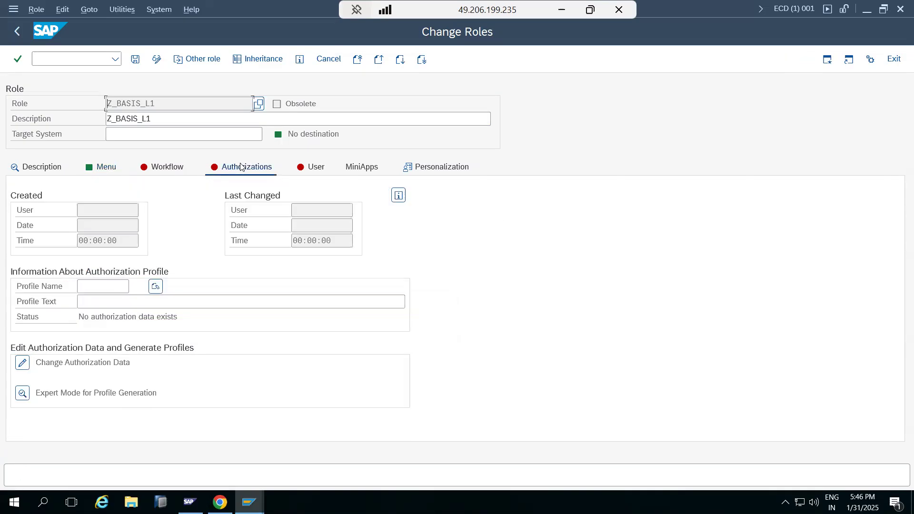
click(157, 288)
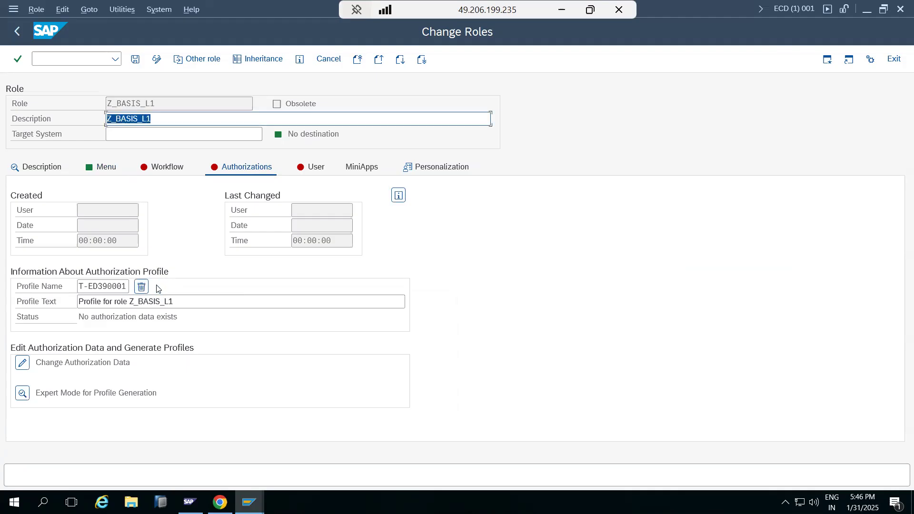
click(22, 365)
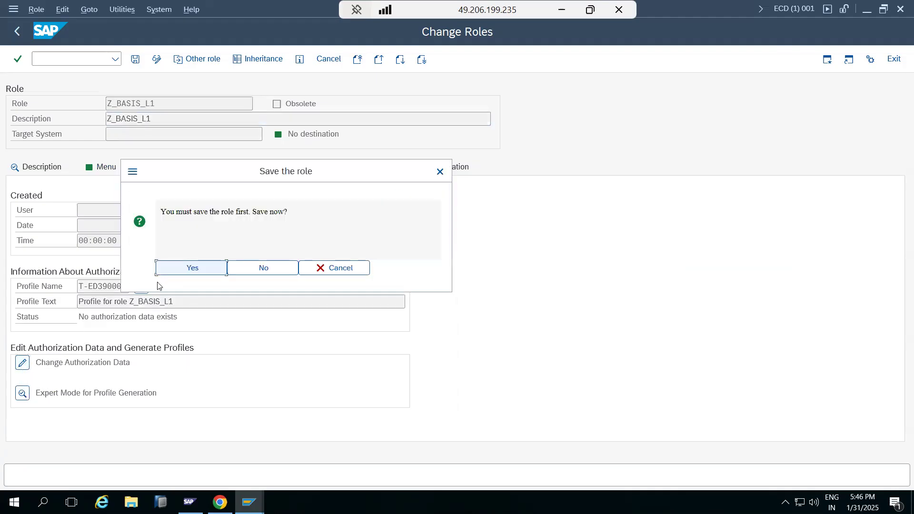
click(176, 271)
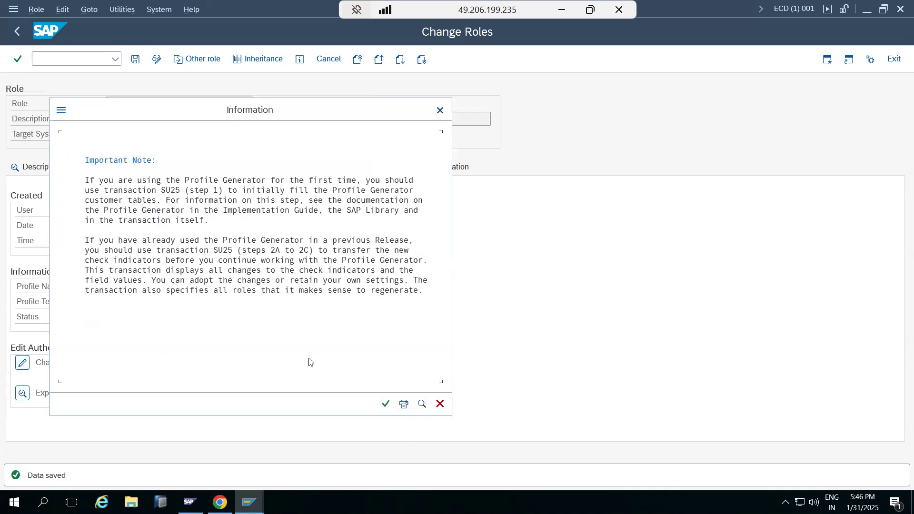
click(386, 404)
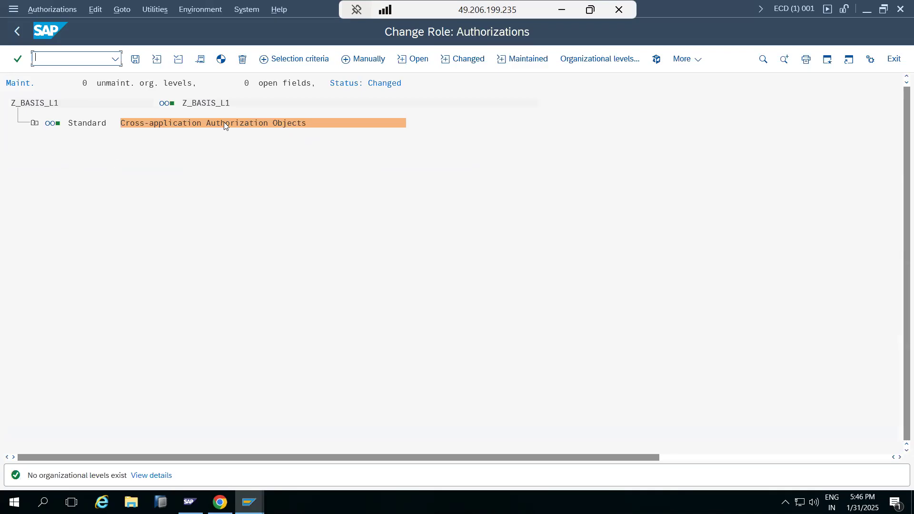
Review the transaction codes under Cross-application Authorization Objects and generate the role's profile while exiting back to the initial Role Maintenance screen
click(33, 123)
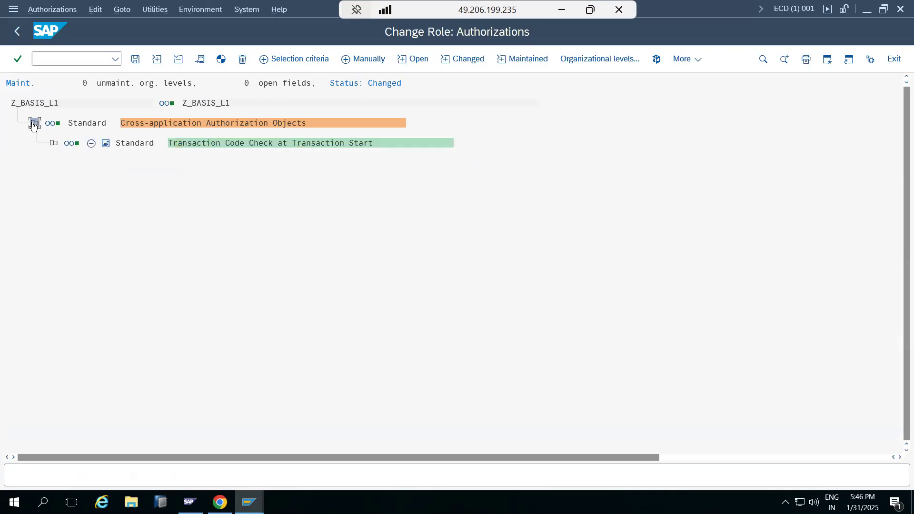
click(51, 143)
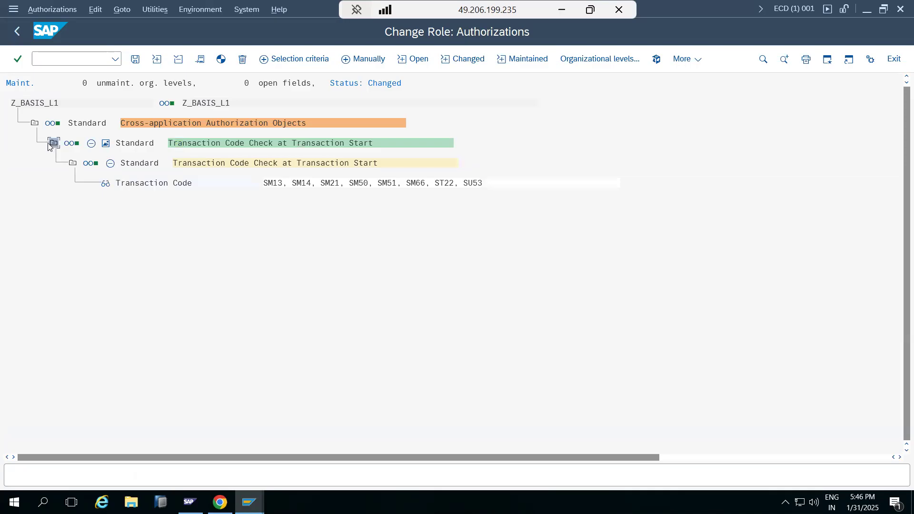
click(53, 143)
click(33, 123)
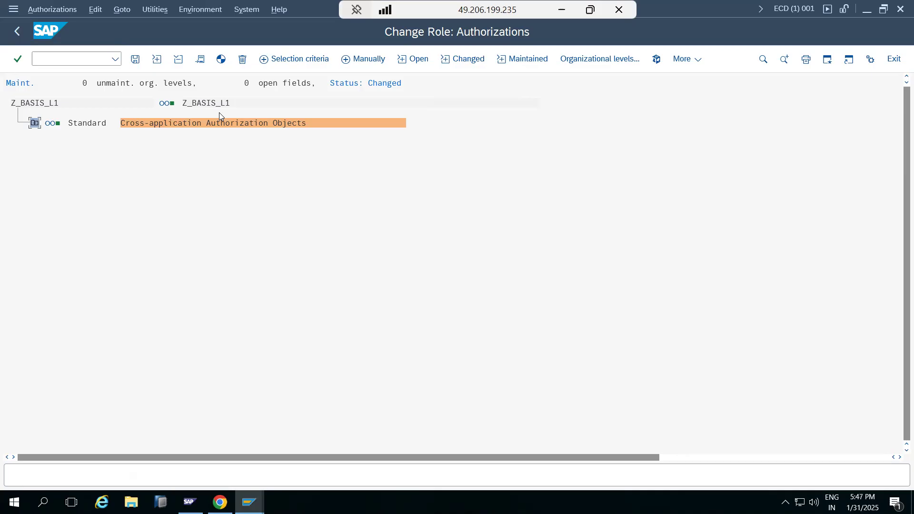
click(81, 127)
click(19, 33)
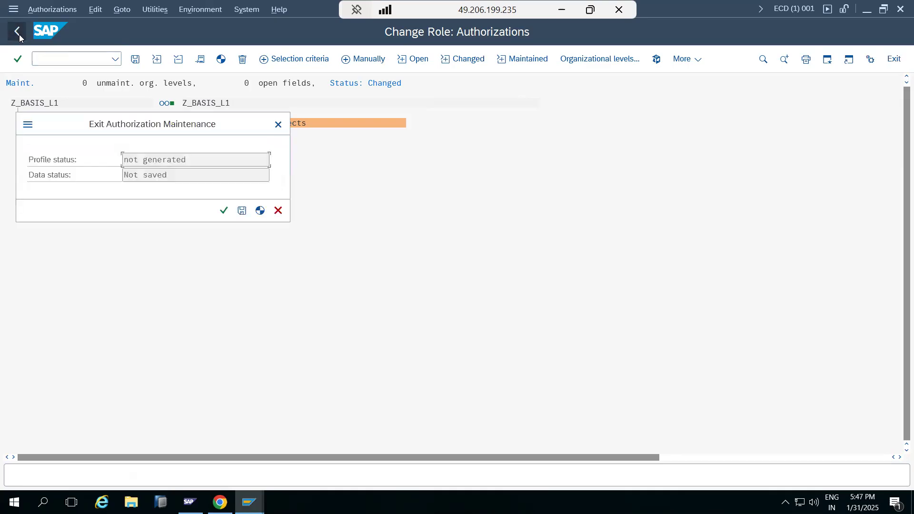
click(222, 210)
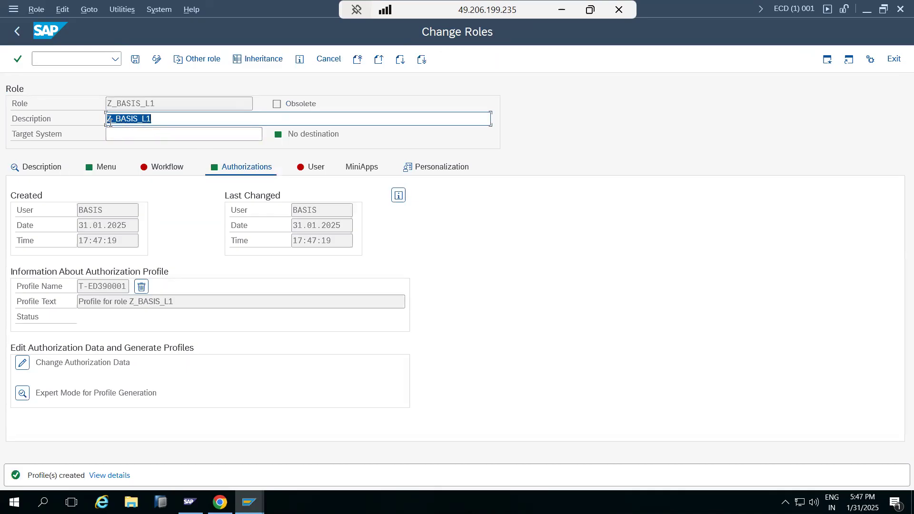
click(17, 31)
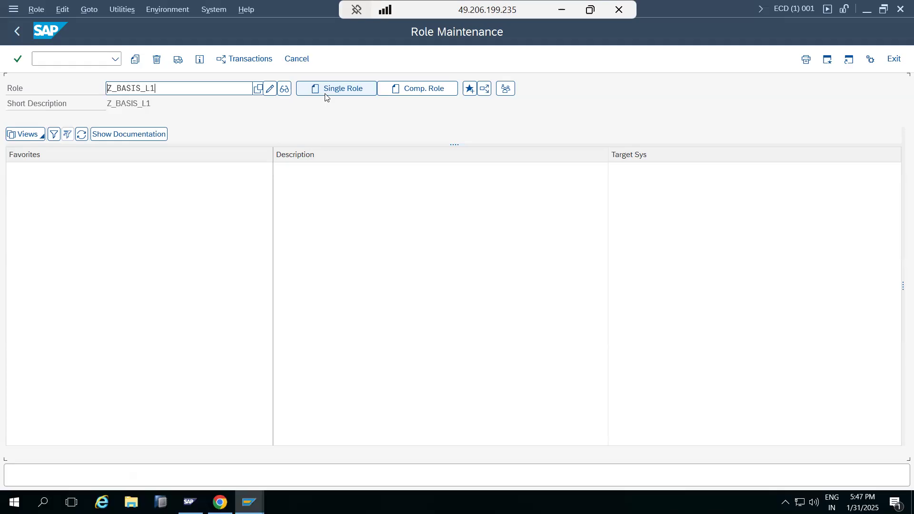
Open role Z_BASIS_L1 for changing, save it from its authorizations view, and display the transactions in its role menu
double_click(210, 93)
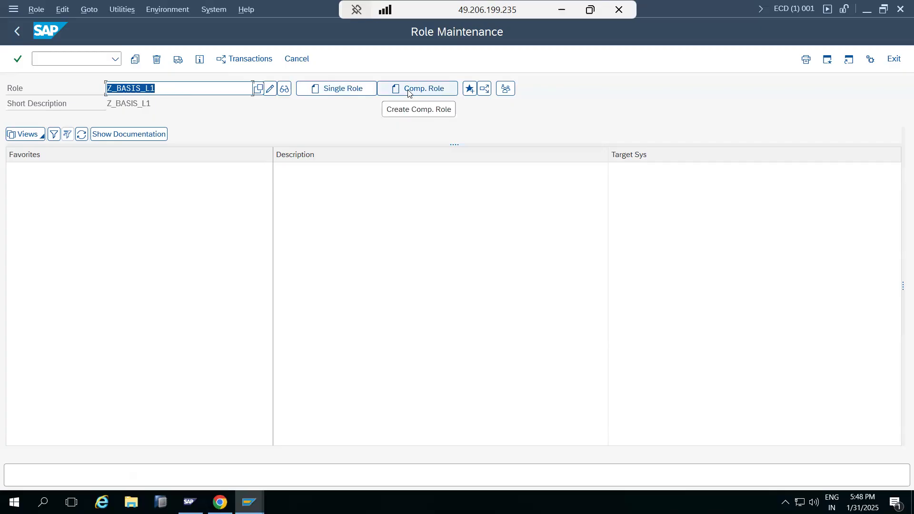
click(273, 95)
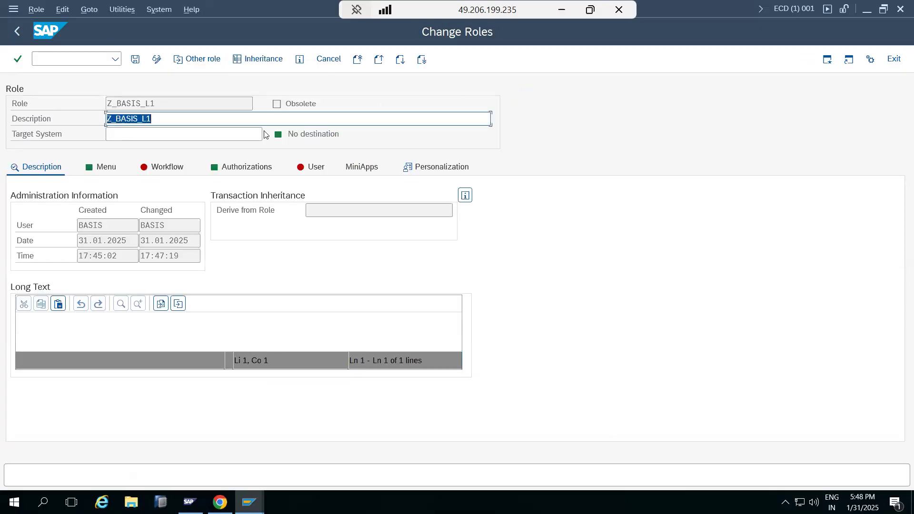
click(252, 165)
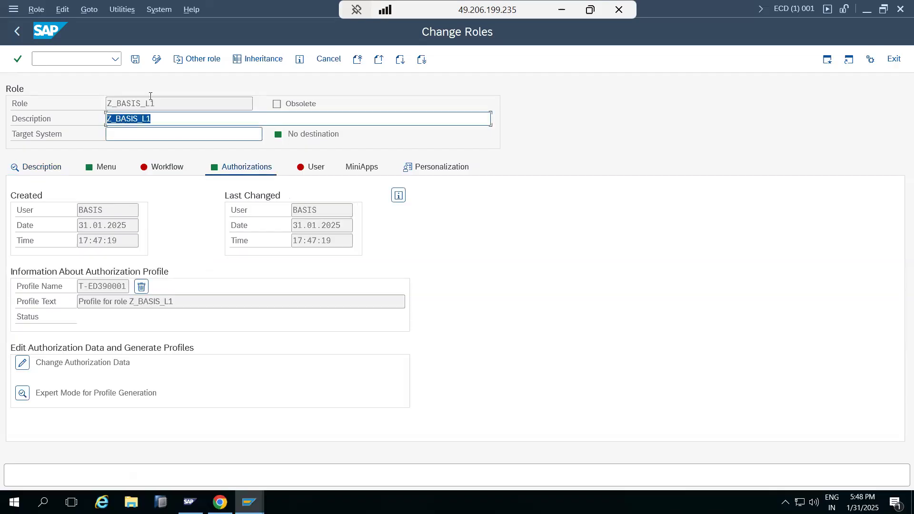
click(135, 59)
click(102, 168)
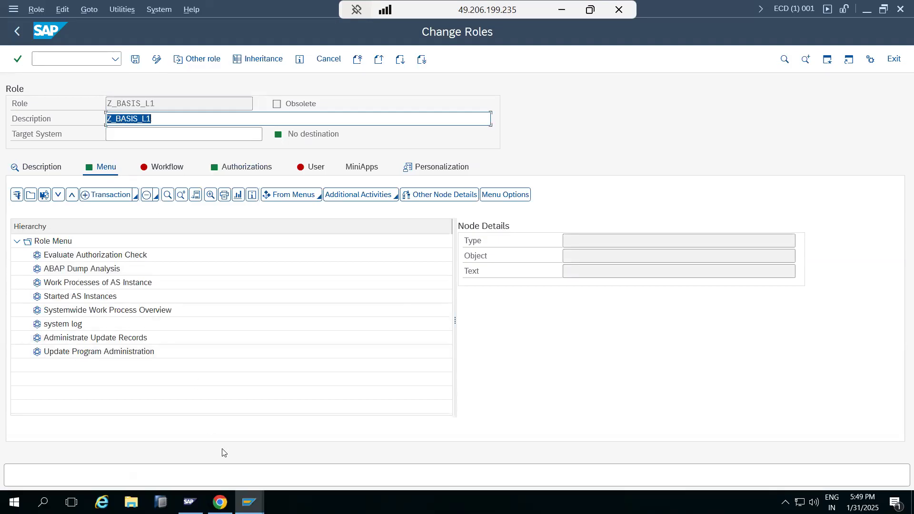
Start User Maintenance (SU01) in a new session and open the test user for changing
click(827, 60)
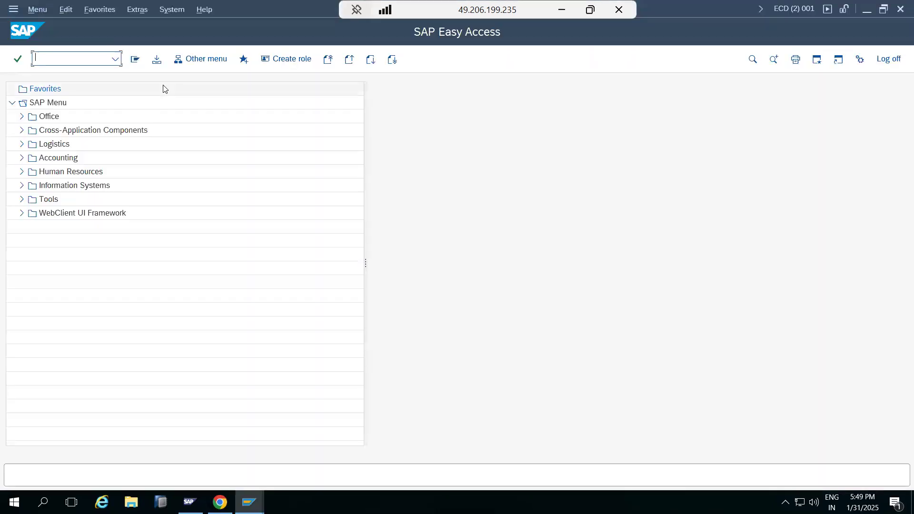
text(su01)
key(Return)
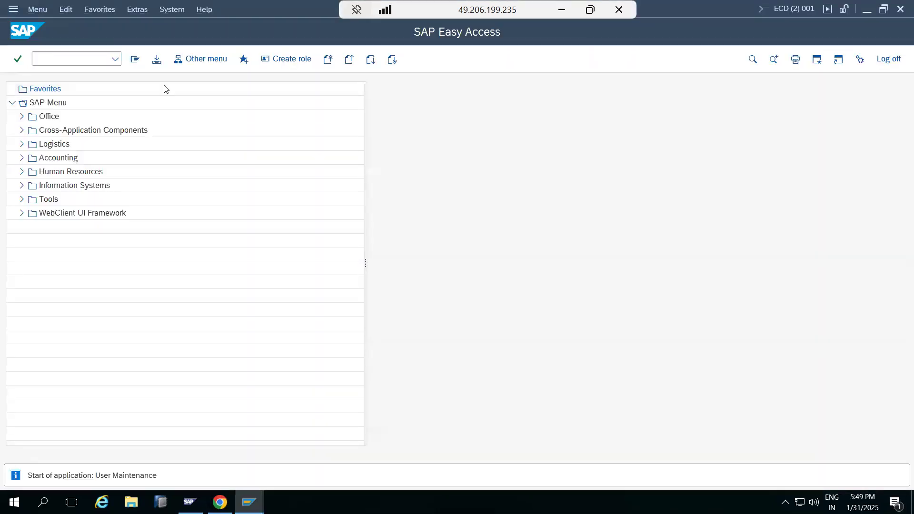
click(157, 59)
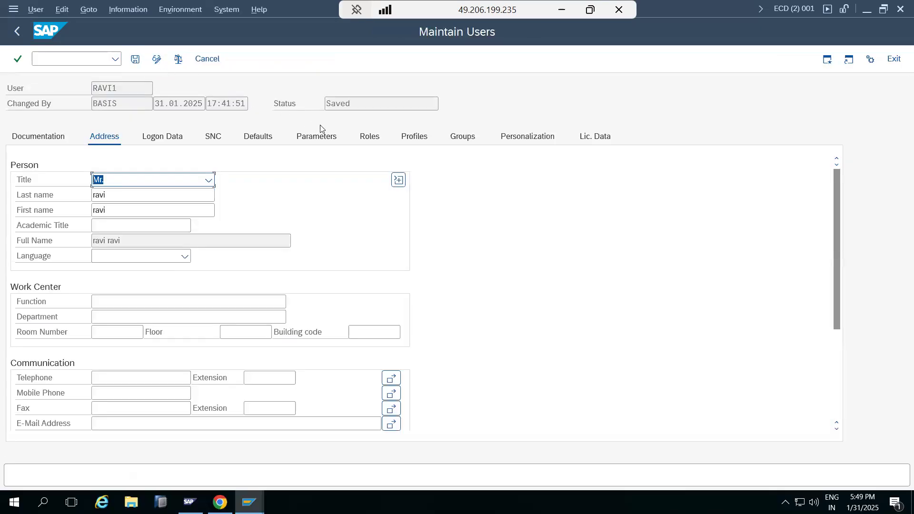
Assign role Z_BASIS_L1 to the test user and save the user record
click(370, 136)
click(91, 232)
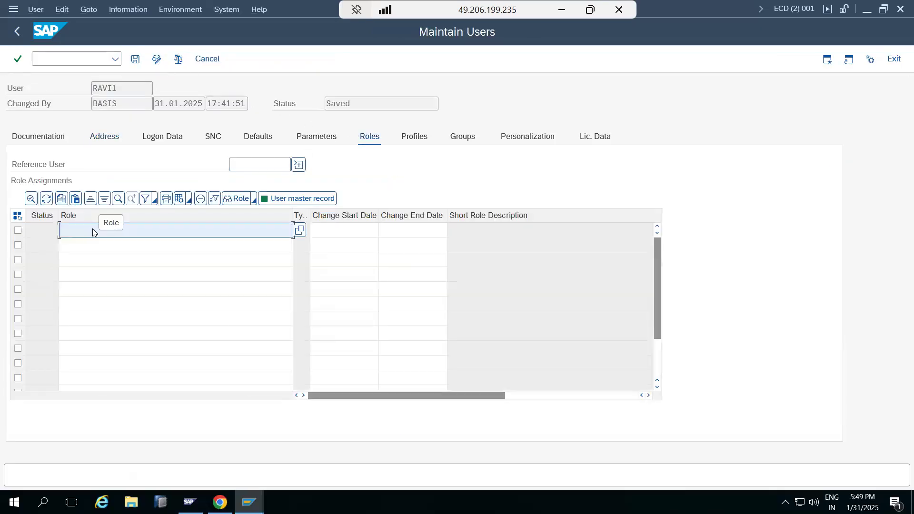
text(Z_BASS)
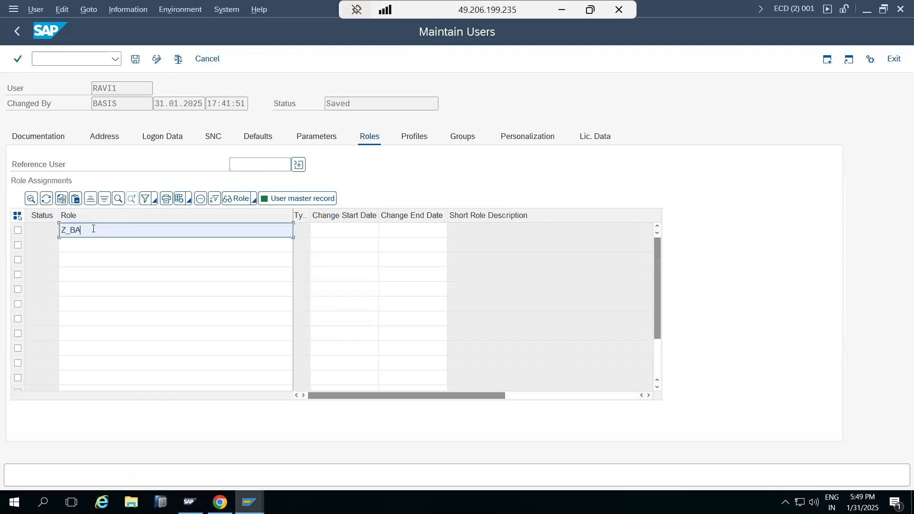
key(BackSpace)
key(BackSpace)
text(SIS_L1)
key(Return)
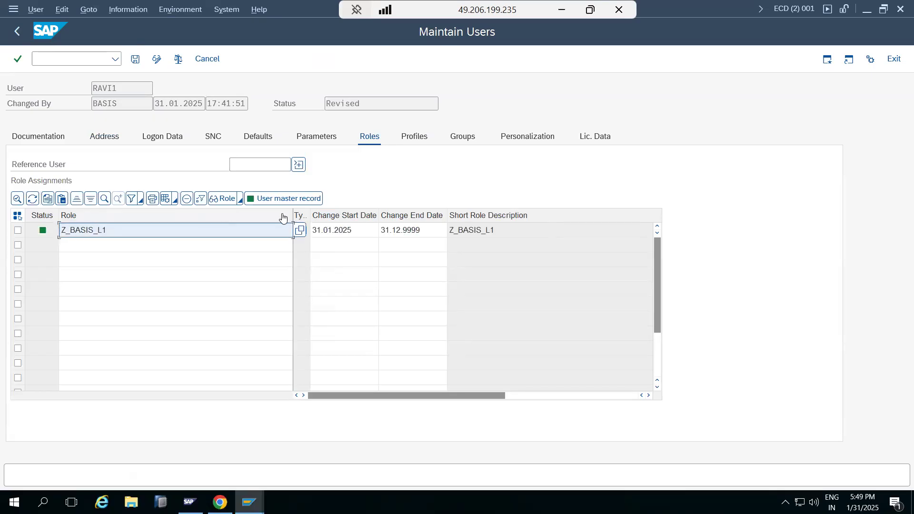
click(136, 61)
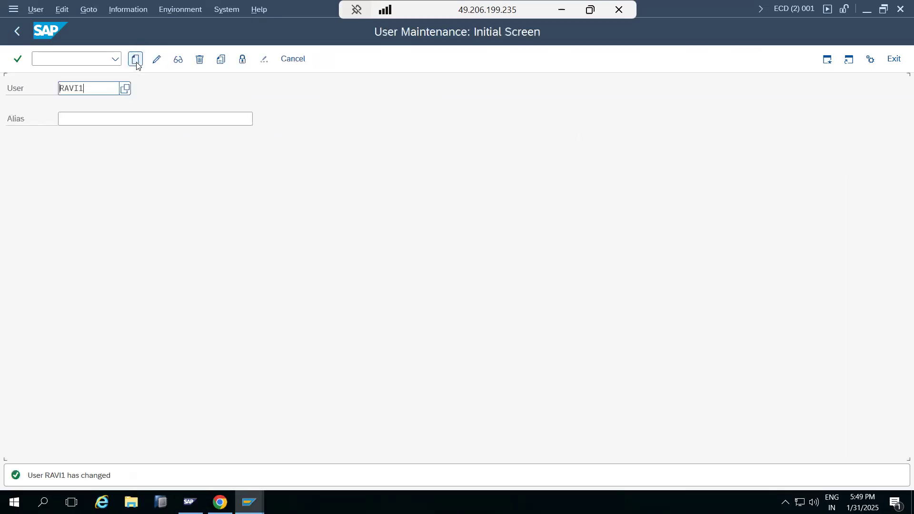
Switch to the test user's session, run transaction SM50 to check access, and return to SAP Easy Access
click(249, 502)
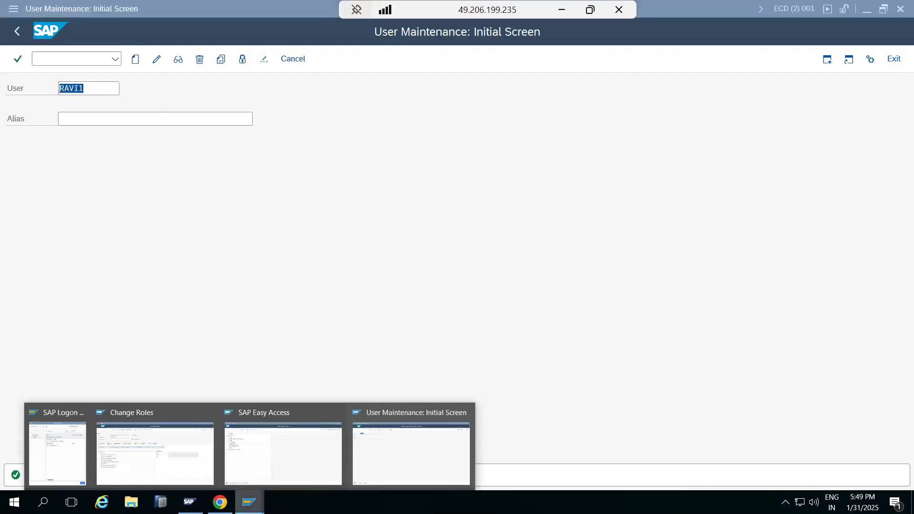
click(406, 447)
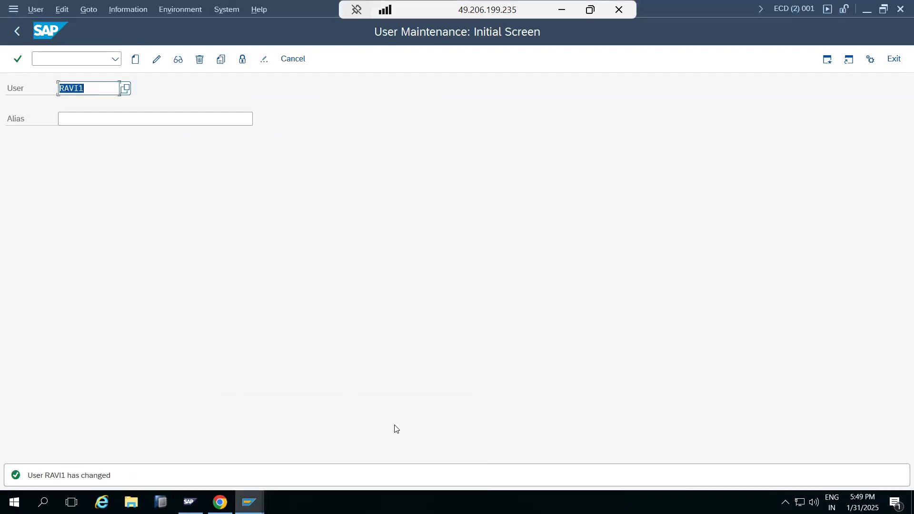
click(250, 502)
click(271, 466)
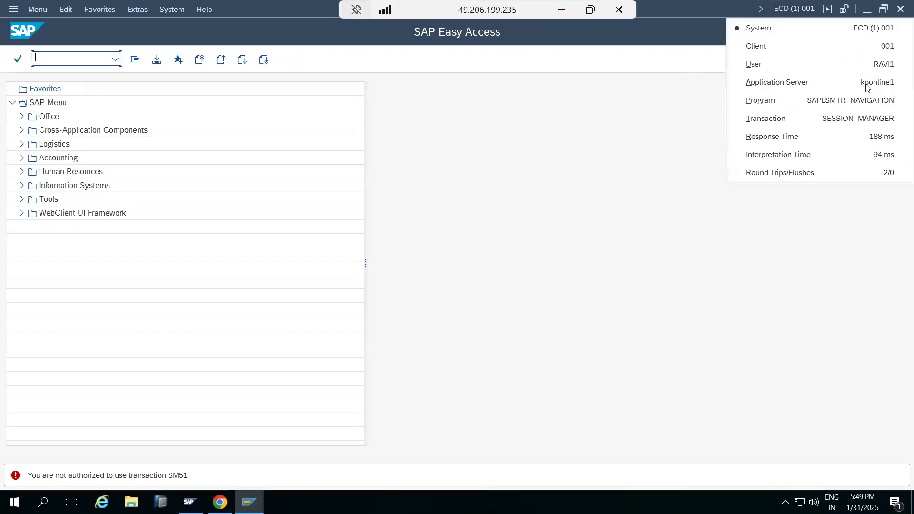
click(50, 58)
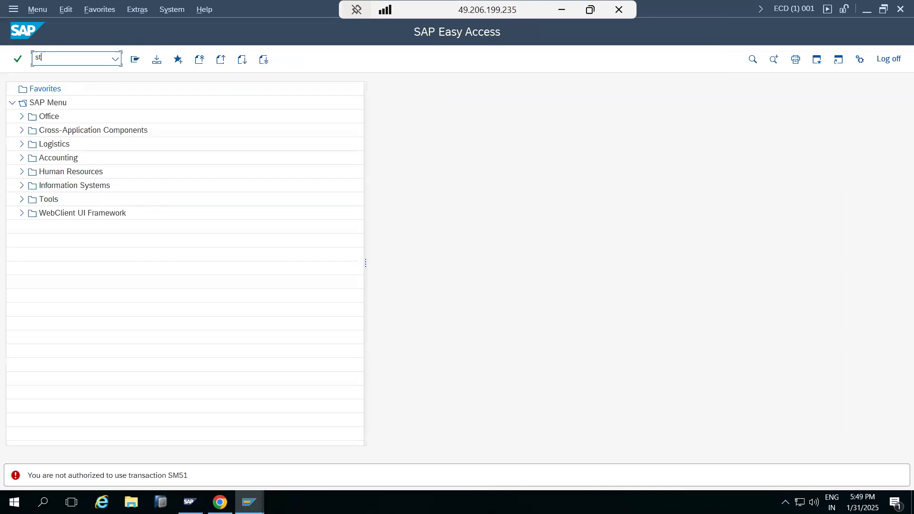
text(sm50)
key(Return)
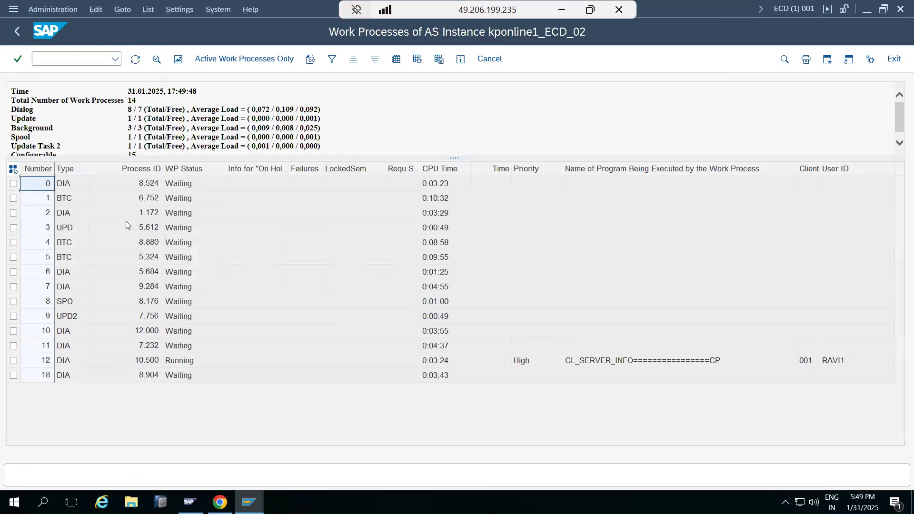
click(17, 31)
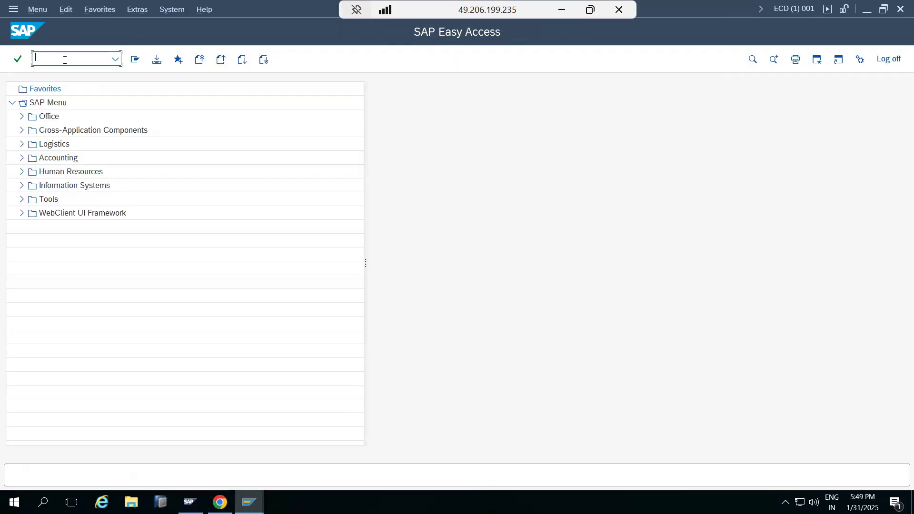
Run transaction SM51 as the test user to check access and return to SAP Easy Access
text(sm51)
key(Return)
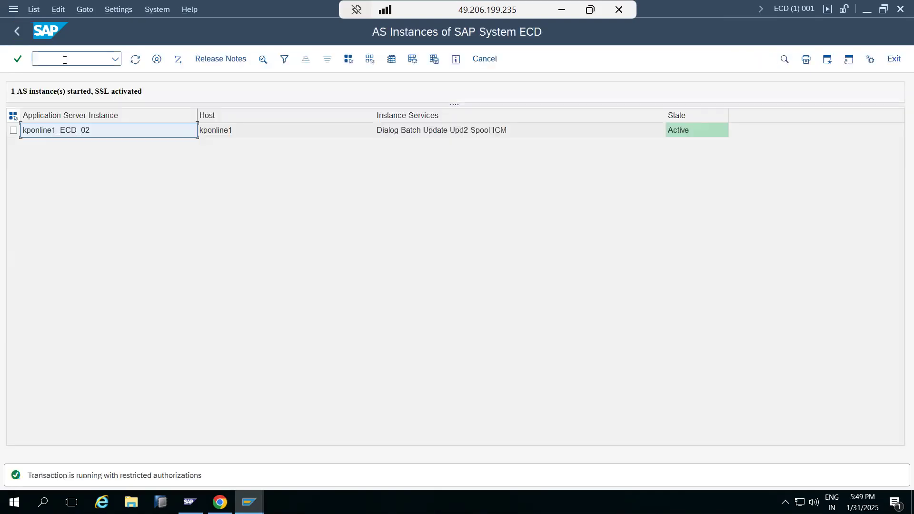
click(17, 30)
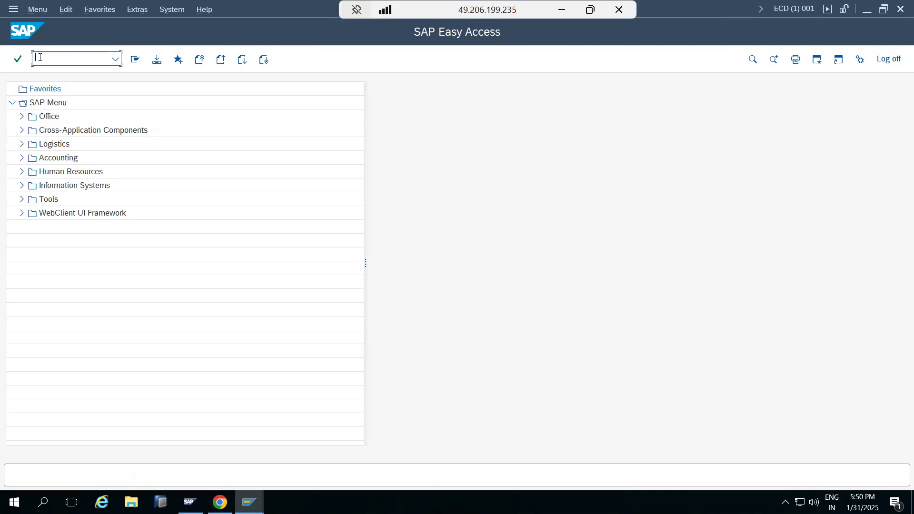
Check the role menu of Z_BASIS_L1 and try running transactions SYSLOG and STMS in the test user's session
click(249, 502)
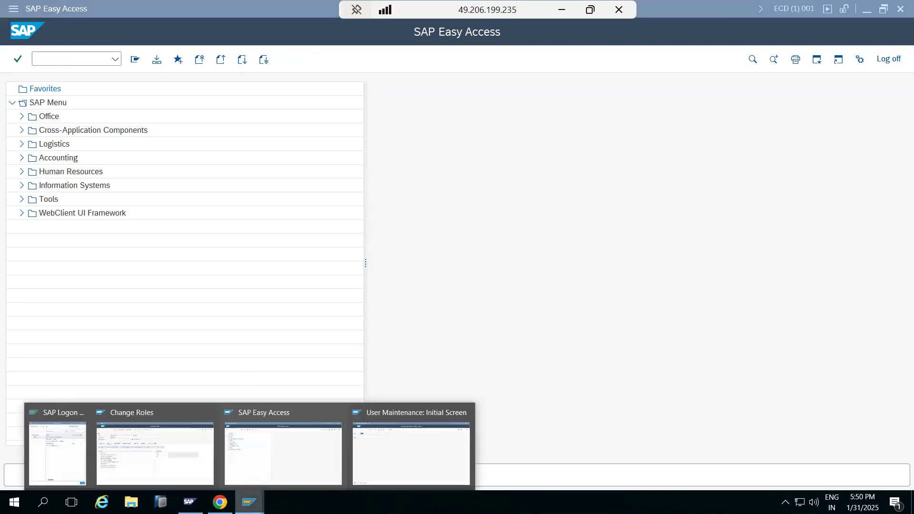
click(158, 453)
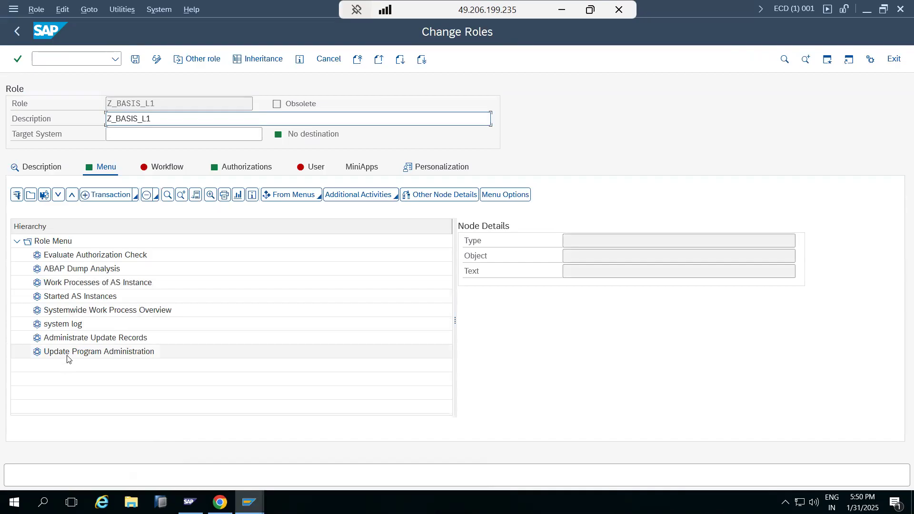
click(249, 502)
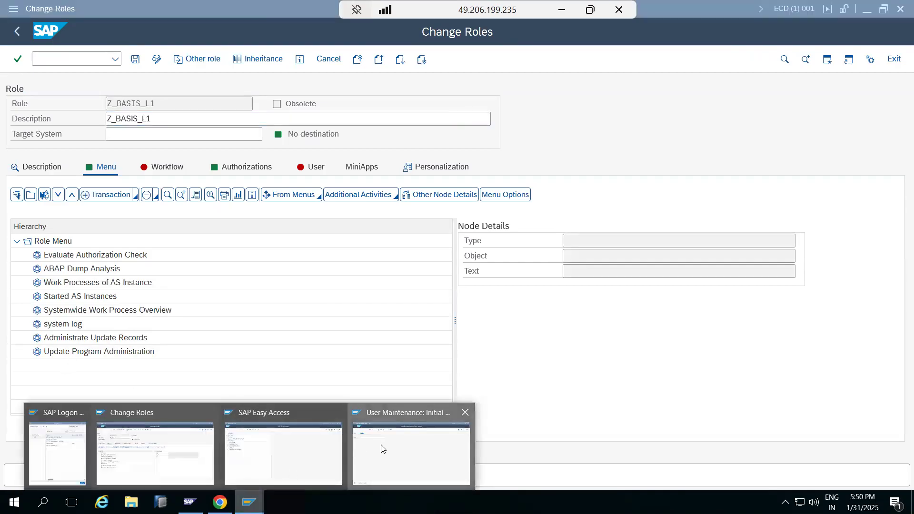
click(301, 453)
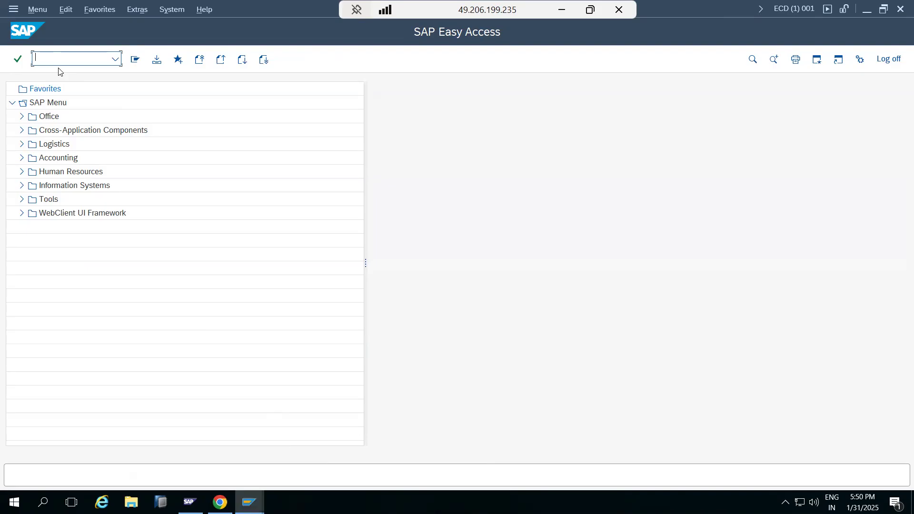
text(SYSLOG)
key(Return)
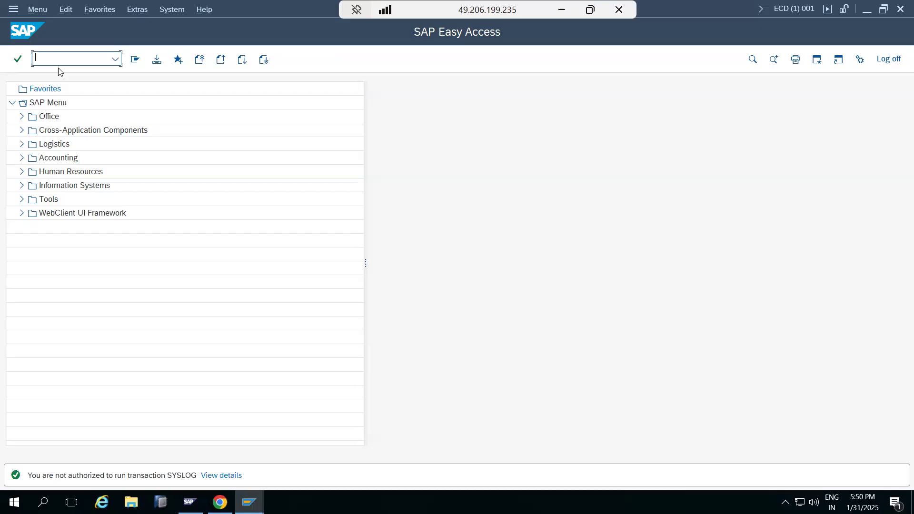
text(stms)
key(Return)
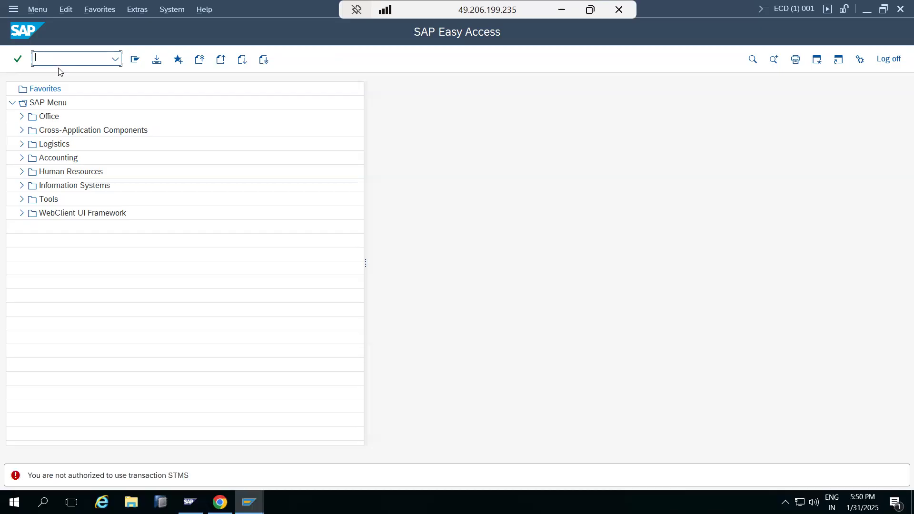
Open the authorization data of role Z_BASIS_L1 for changing and enter S_DEVELOP as a manually selected authorization object
click(250, 503)
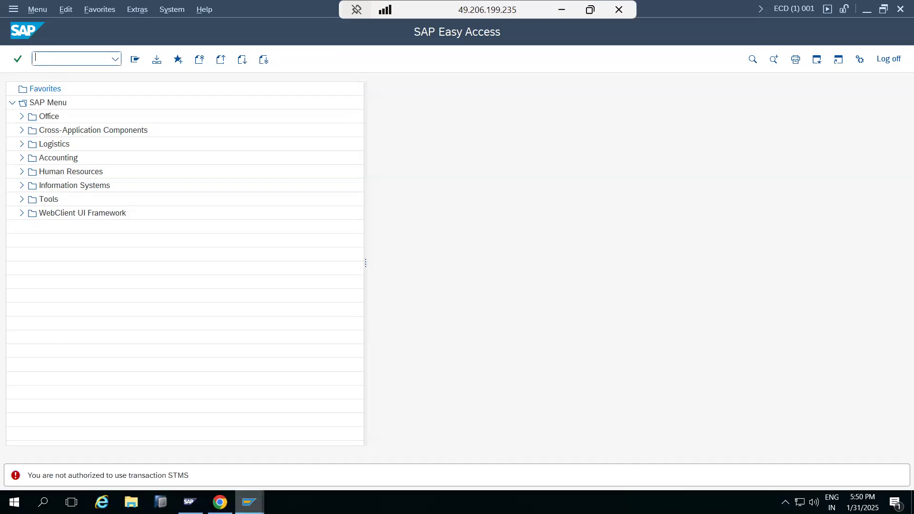
click(168, 451)
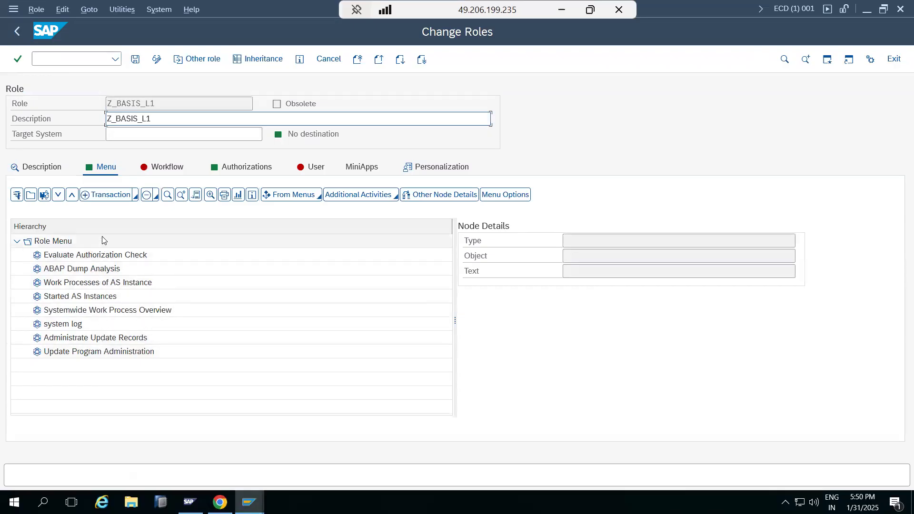
click(241, 167)
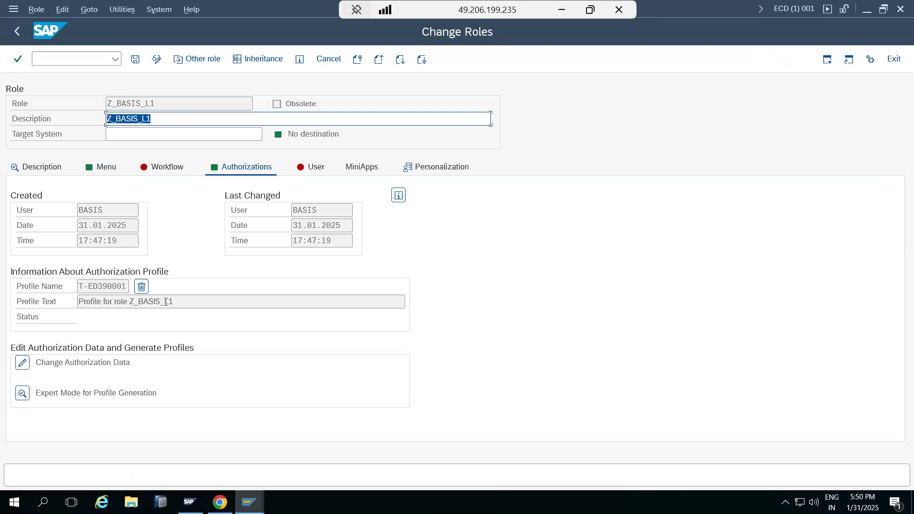
click(22, 364)
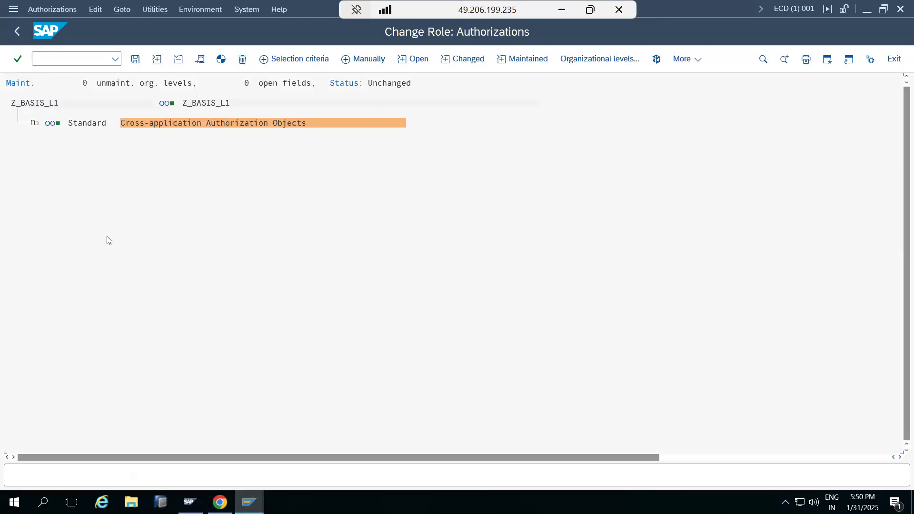
click(351, 64)
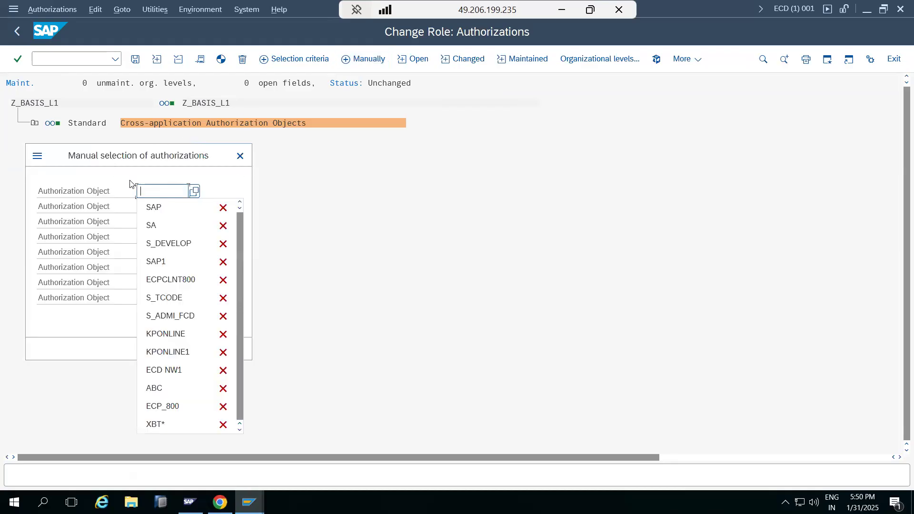
click(144, 243)
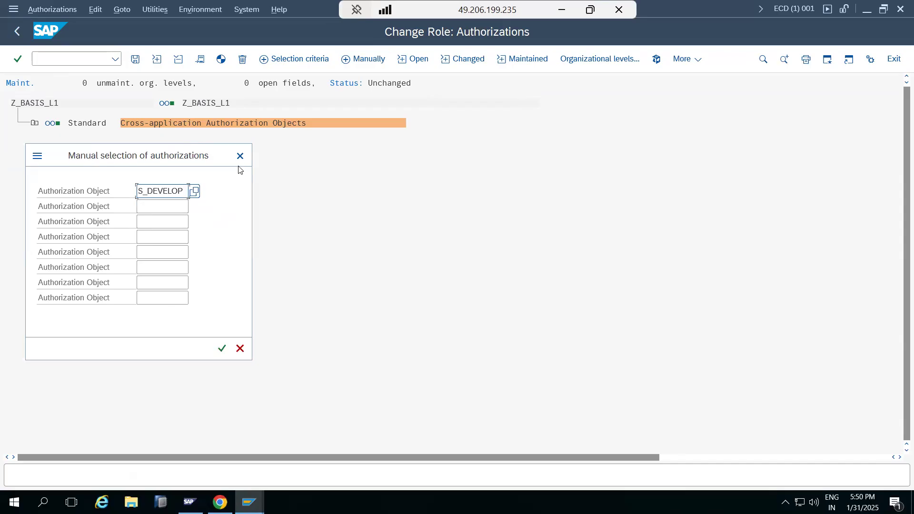
Switch to the User Maintenance session and run transaction SU22
click(249, 502)
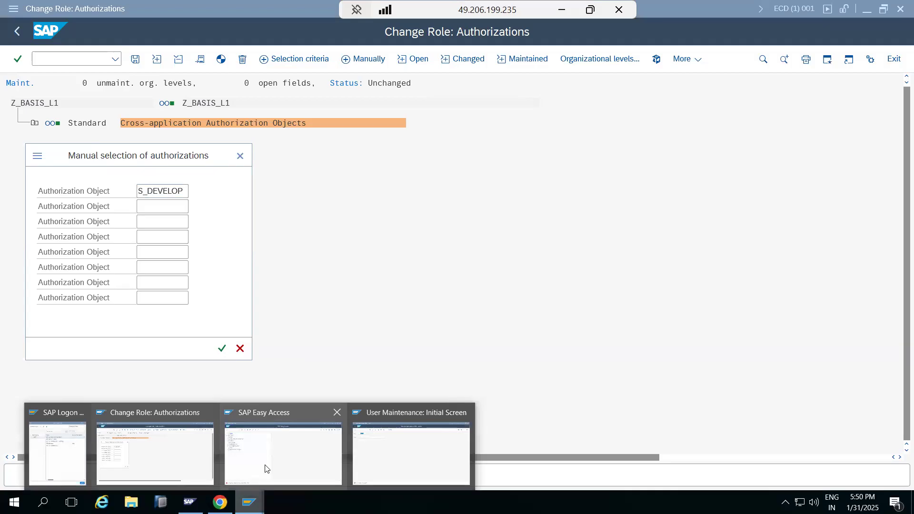
click(376, 453)
click(67, 59)
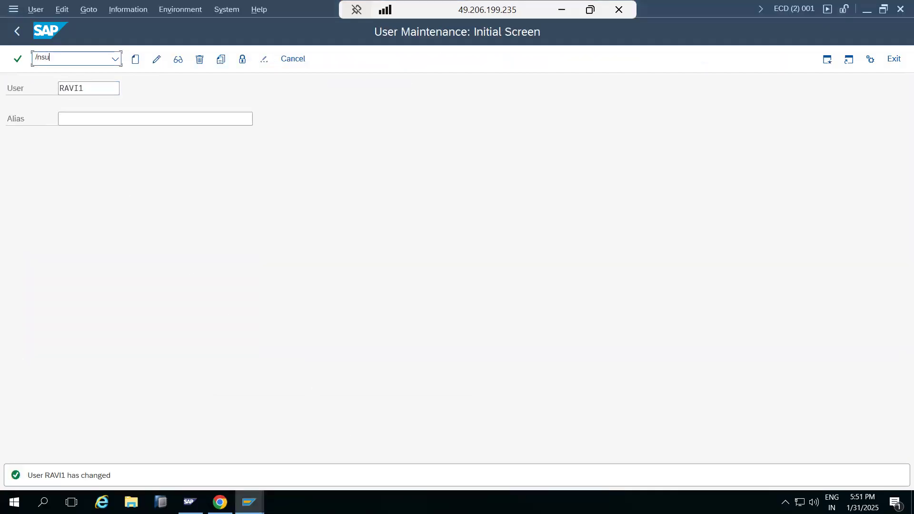
text(/nsu22)
key(Return)
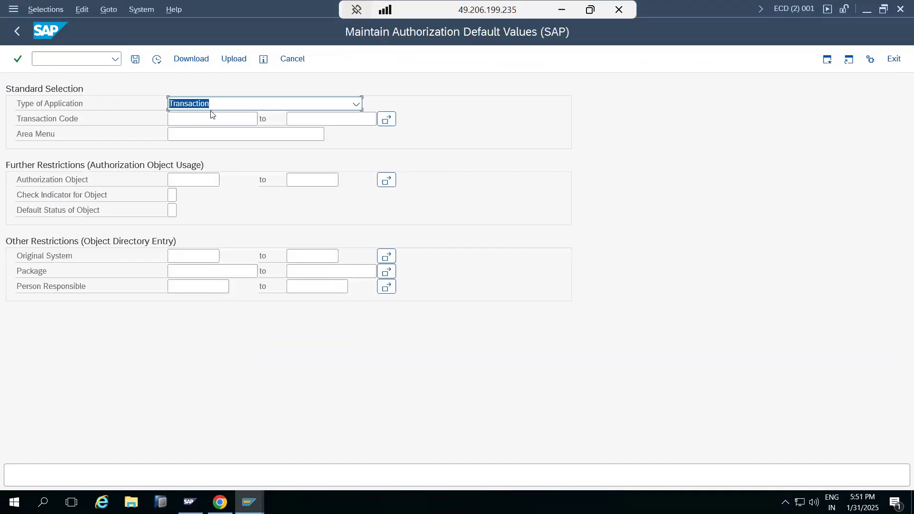
Display the authorization objects maintained for transaction code SM21
click(204, 125)
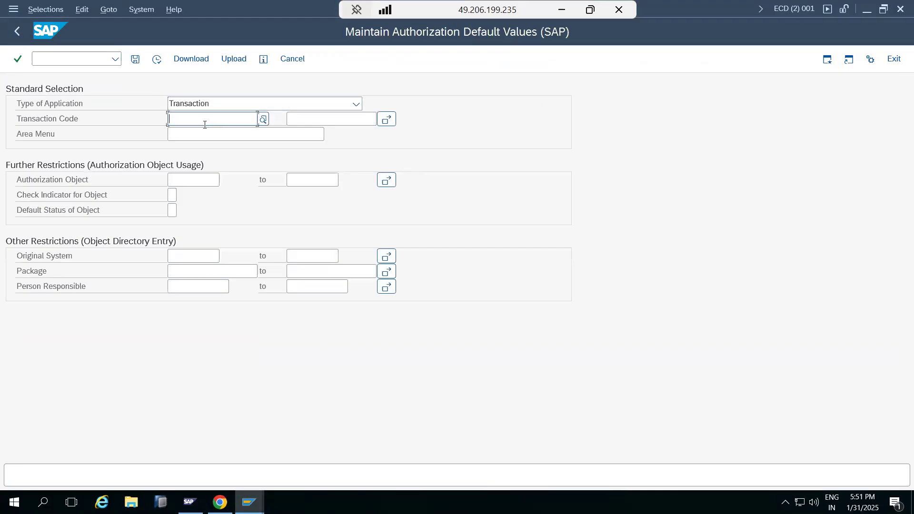
text(SM21)
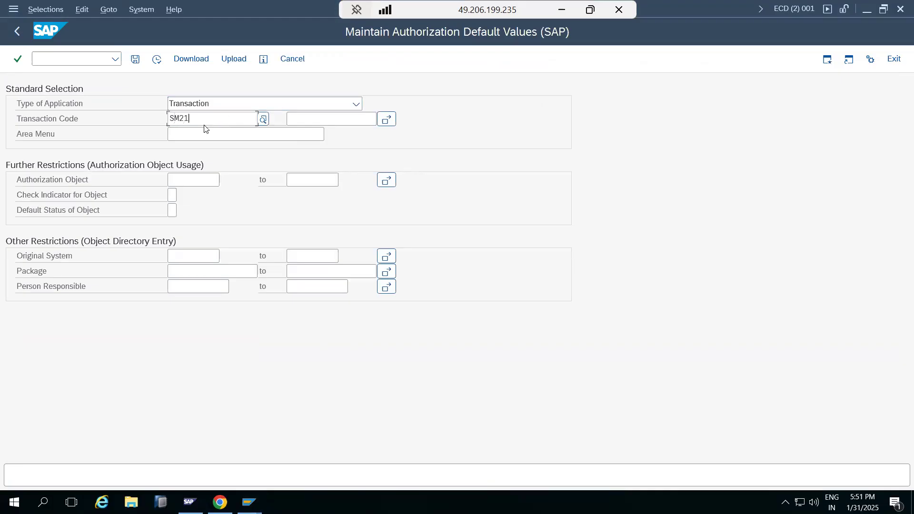
click(193, 165)
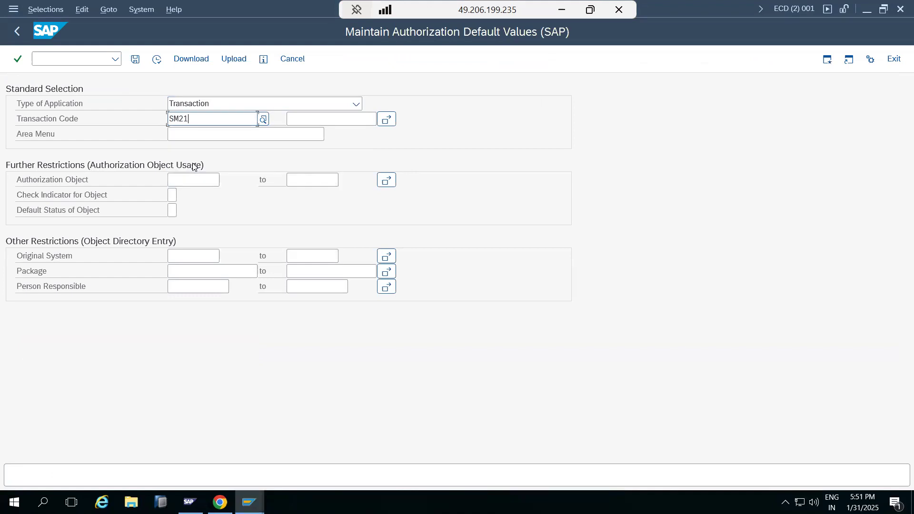
click(157, 61)
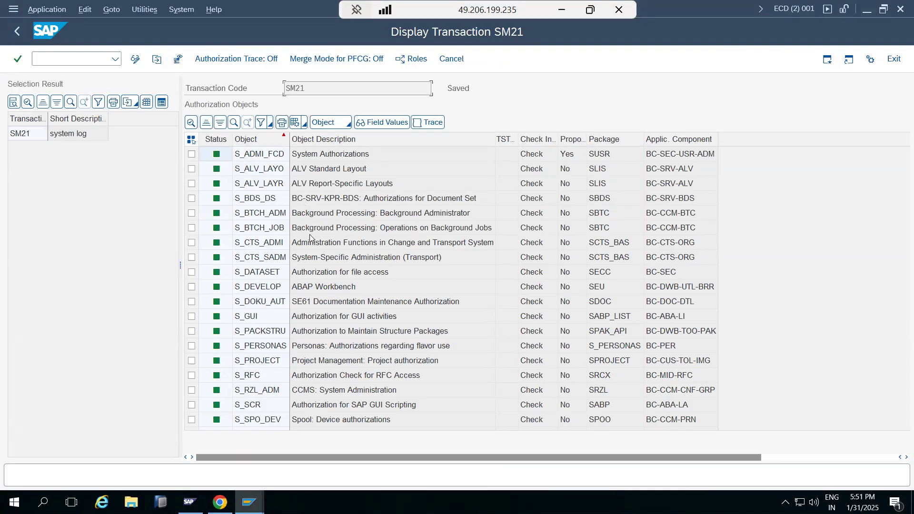
Copy object S_ADMI_FCD from the SM21 list and insert it manually into role Z_BASIS_L1 in place of S_DEVELOP
click(260, 158)
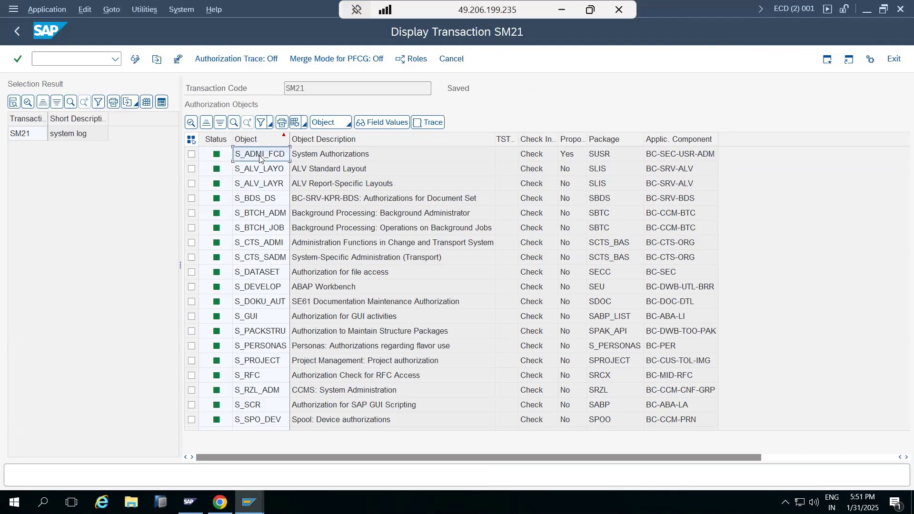
click(249, 502)
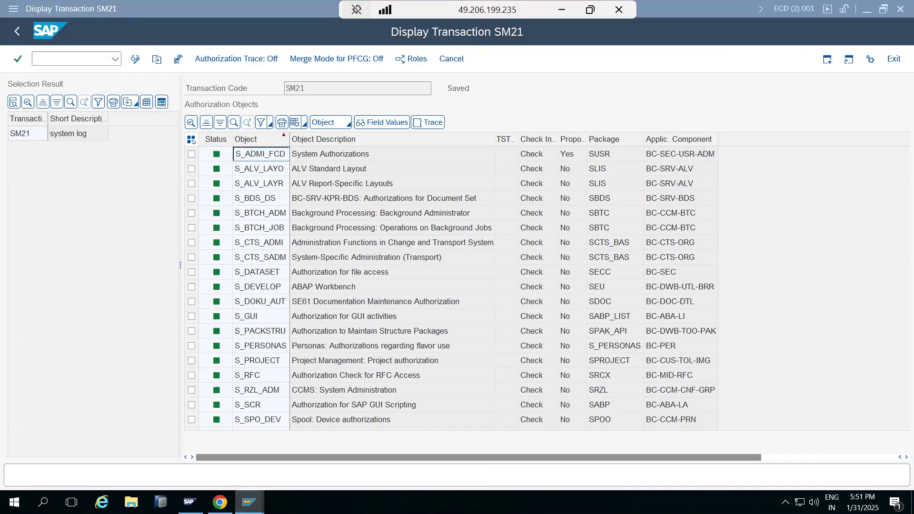
click(157, 452)
click(150, 192)
text(S_)
key(ctrl+a)
text(S_ADMI_FCD)
click(221, 348)
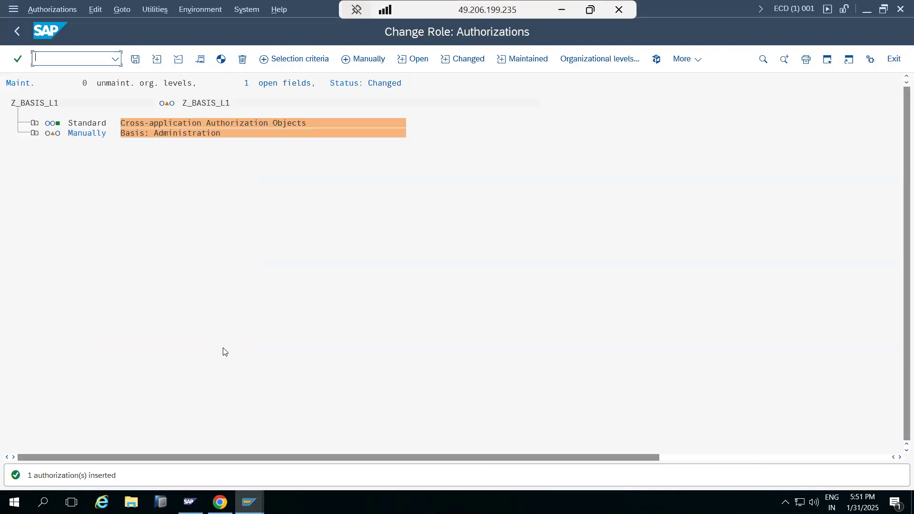
Open the System administration function values of S_ADMI_FCD and select System Messages, Analyze system log and Use of SP01 (all users)
click(34, 133)
click(53, 153)
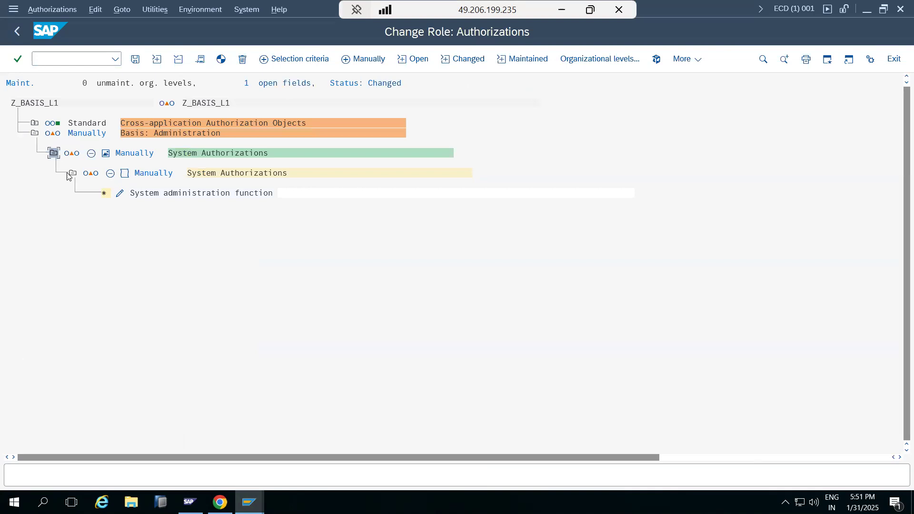
click(119, 195)
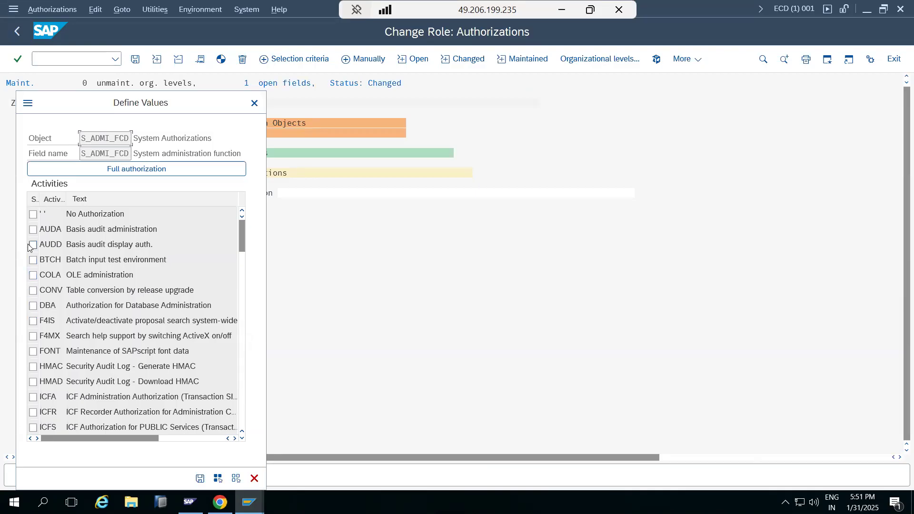
scroll(44, 323, down, 2)
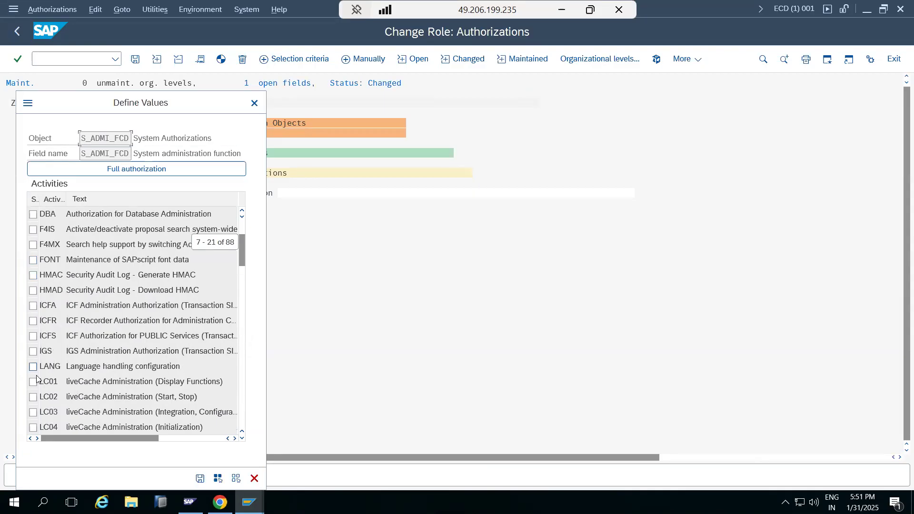
scroll(42, 403, down, 4)
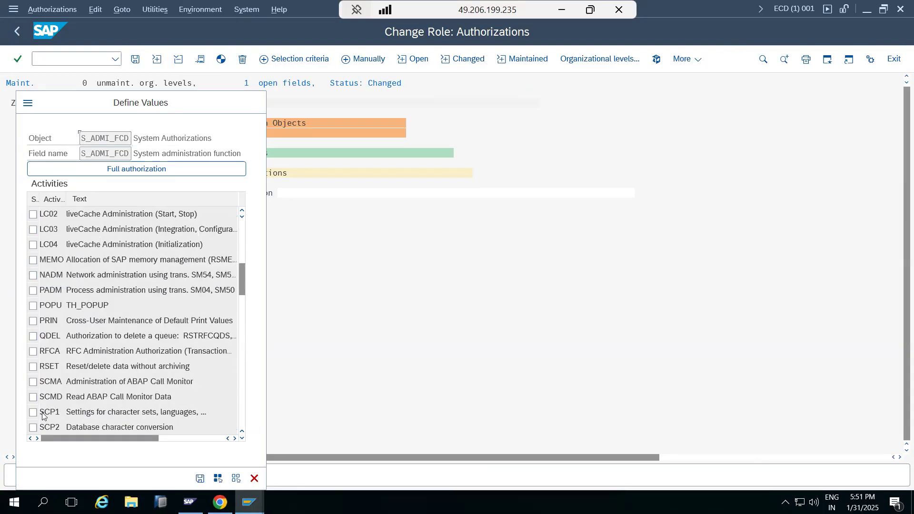
scroll(44, 411, down, 4)
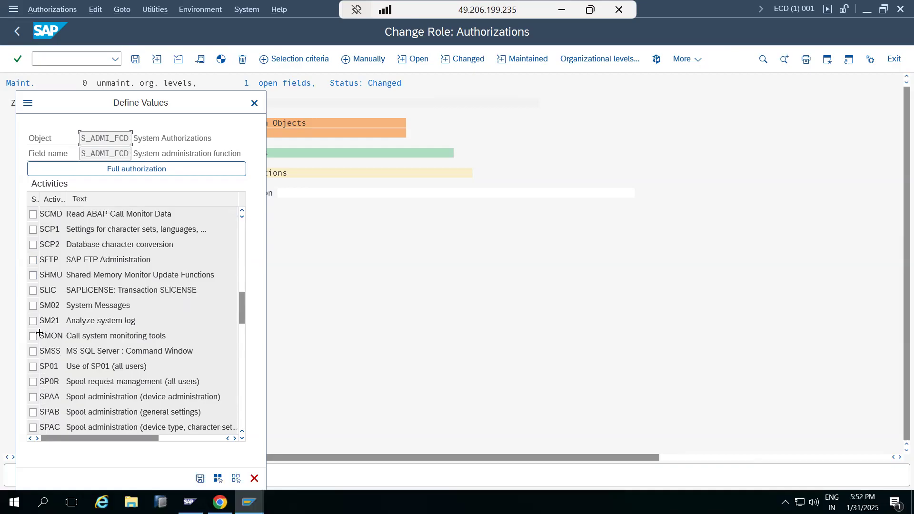
click(31, 308)
scroll(31, 366, down, 4)
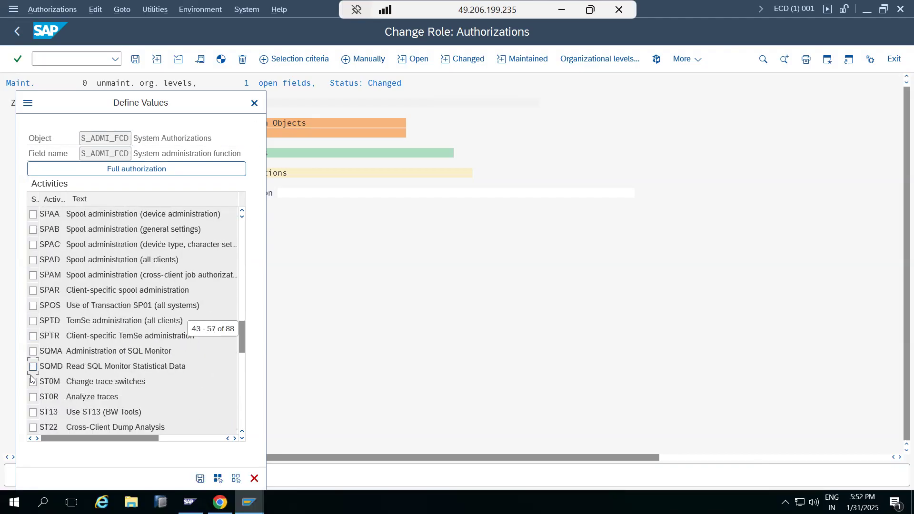
Add the activities ST22, SYNC, T000, TLCK and UNIX to the S_ADMI_FCD values and save the selection
click(33, 427)
scroll(35, 428, down, 2)
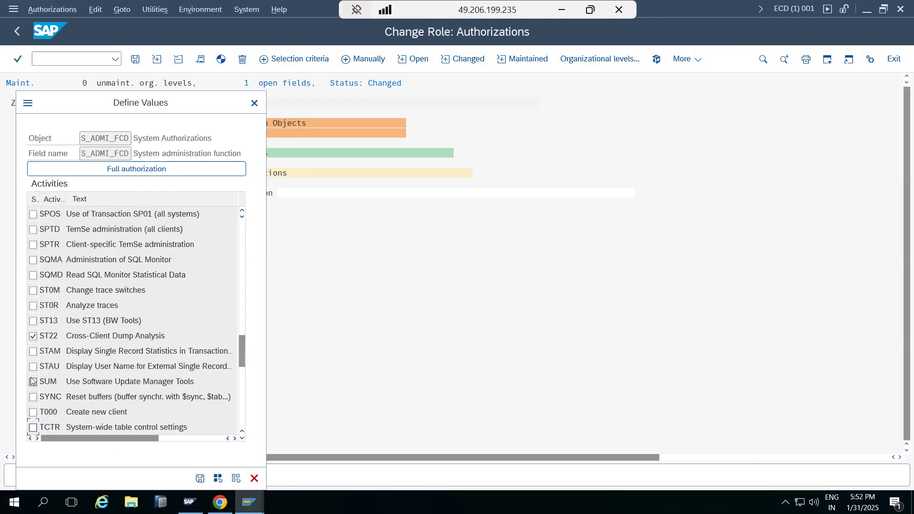
click(33, 367)
scroll(34, 399, down, 4)
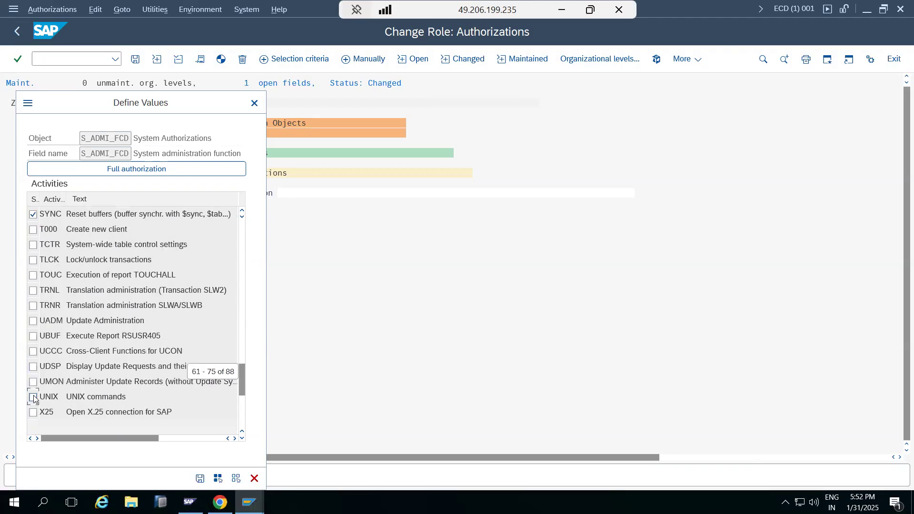
click(33, 230)
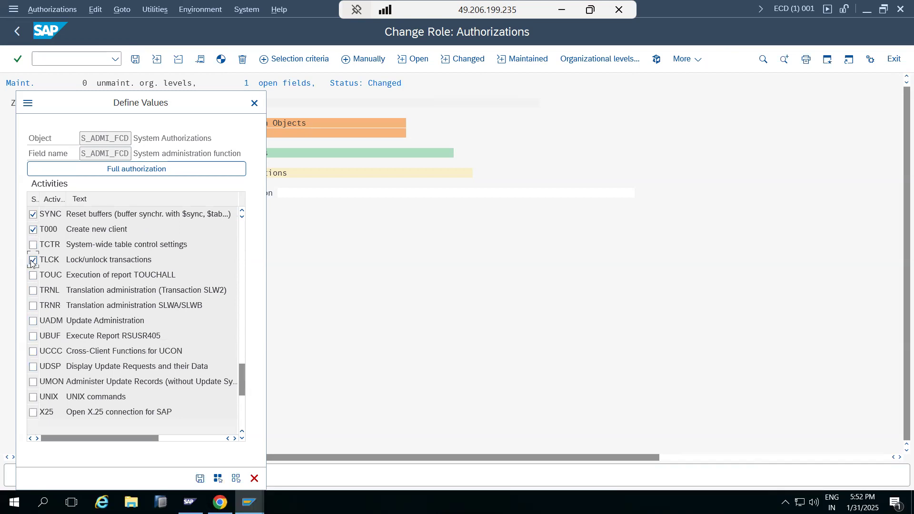
click(33, 397)
click(200, 478)
Save the authorization data of Z_BASIS_L1, generate its profile, and return to the role maintenance screen
click(137, 59)
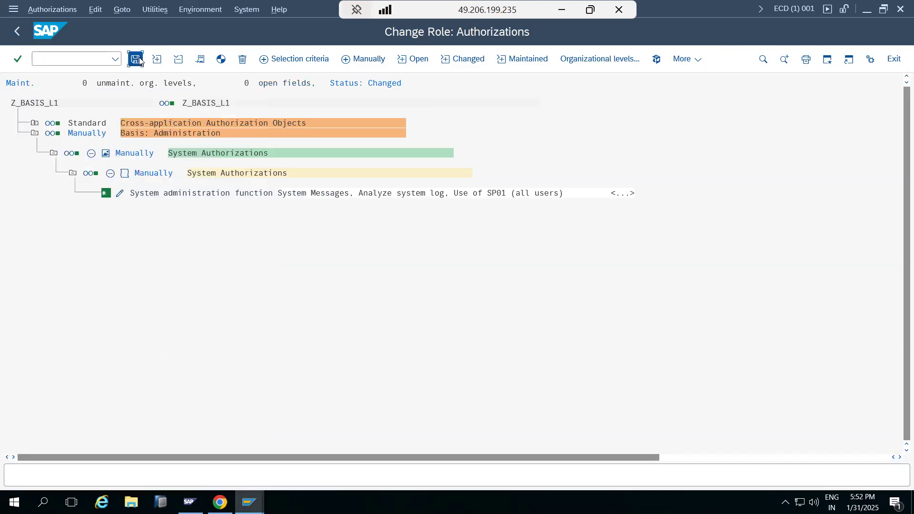
click(222, 62)
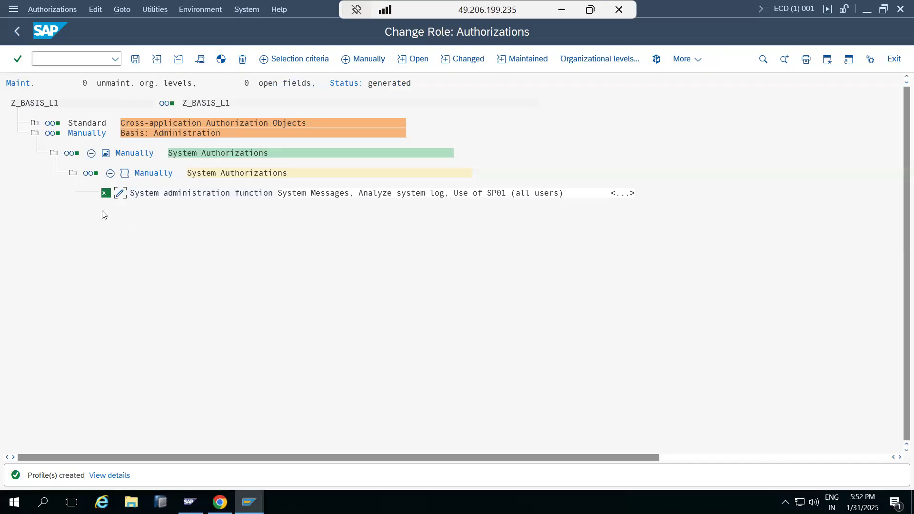
click(18, 31)
click(136, 60)
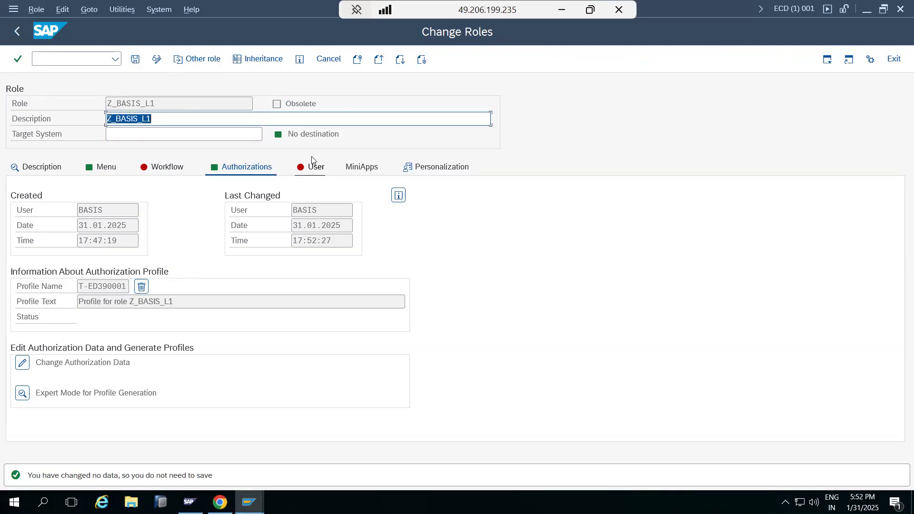
Assign the test user's ID to role Z_BASIS_L1 and save the role
click(319, 170)
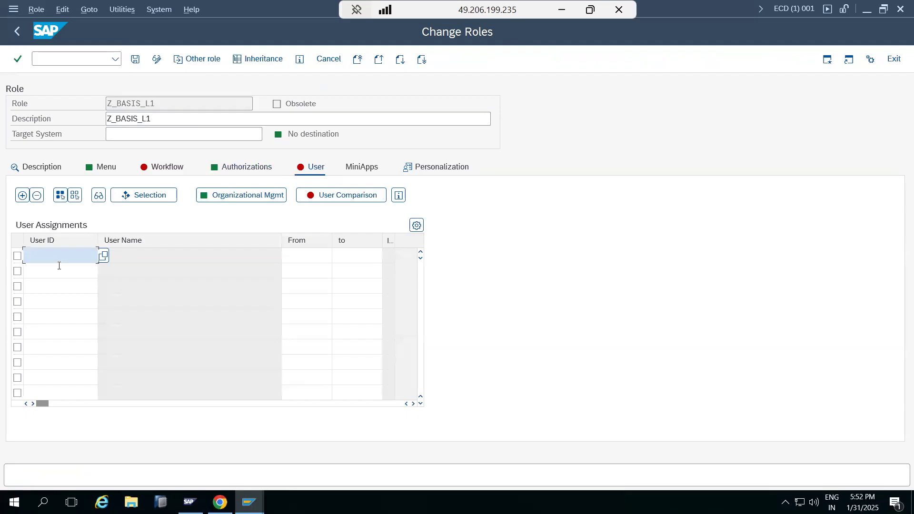
text(ravi1)
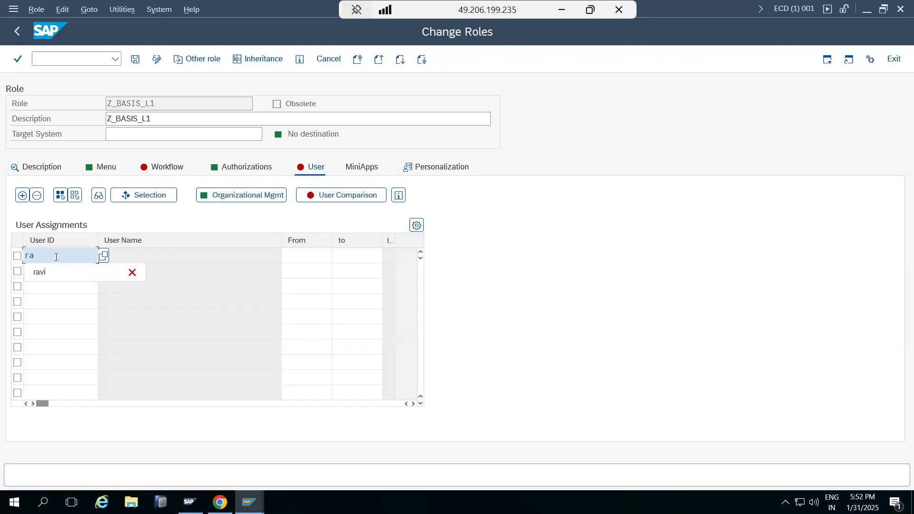
key(Return)
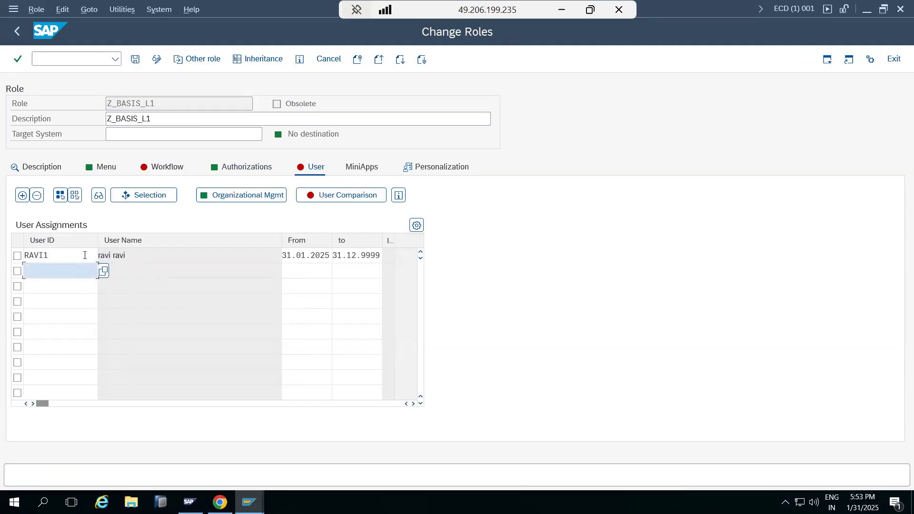
click(135, 60)
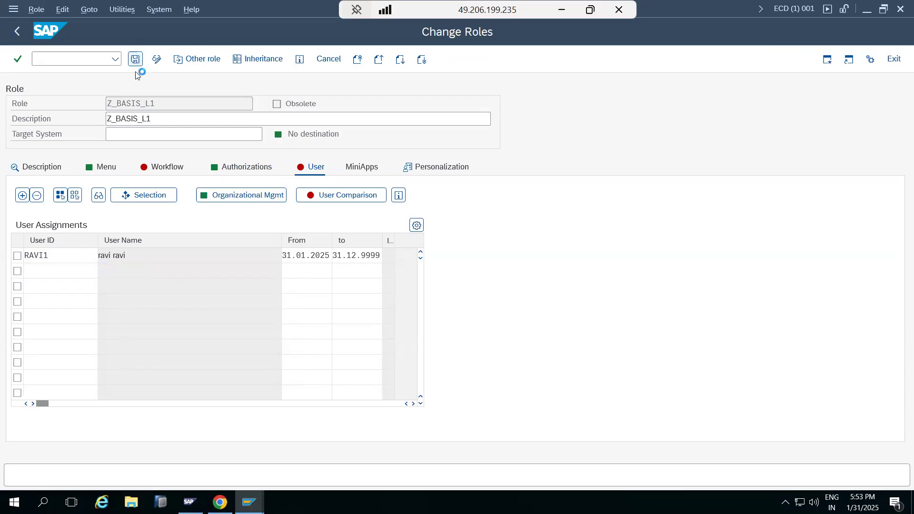
Run a complete user master comparison for role Z_BASIS_L1 and save the role again
click(321, 194)
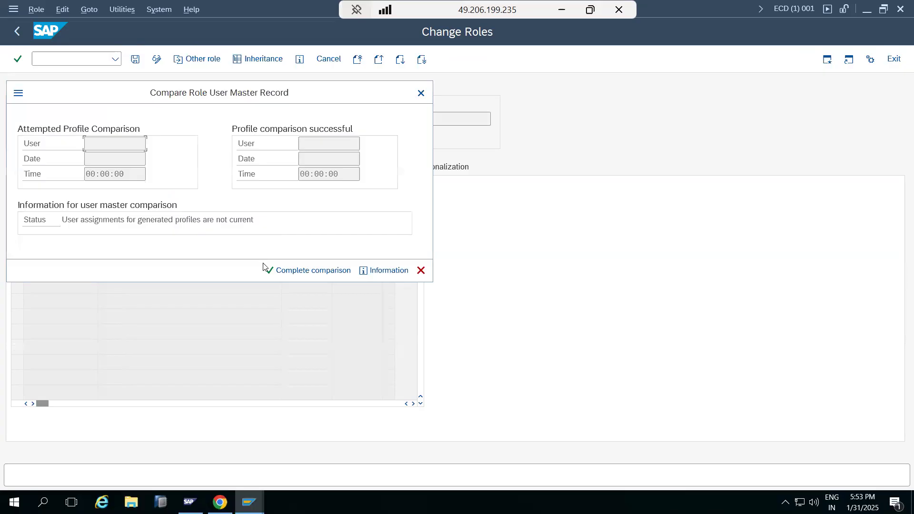
click(274, 270)
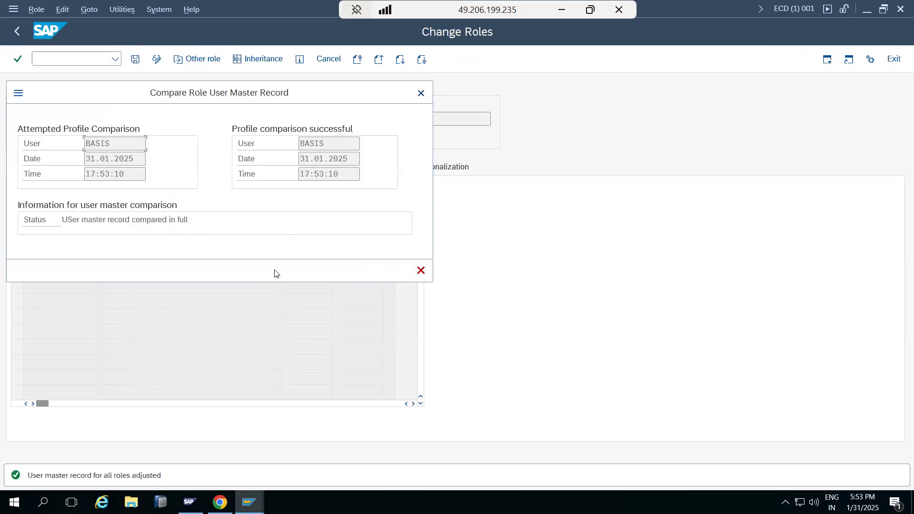
click(421, 270)
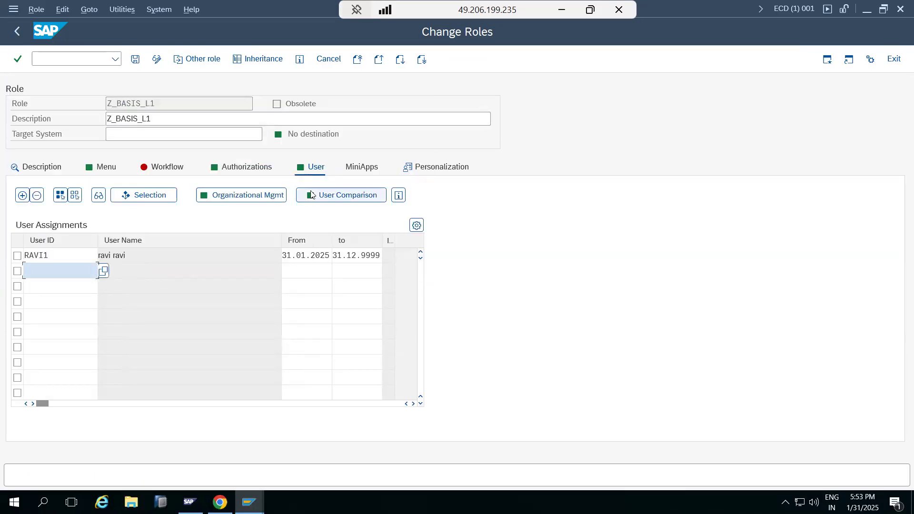
click(135, 59)
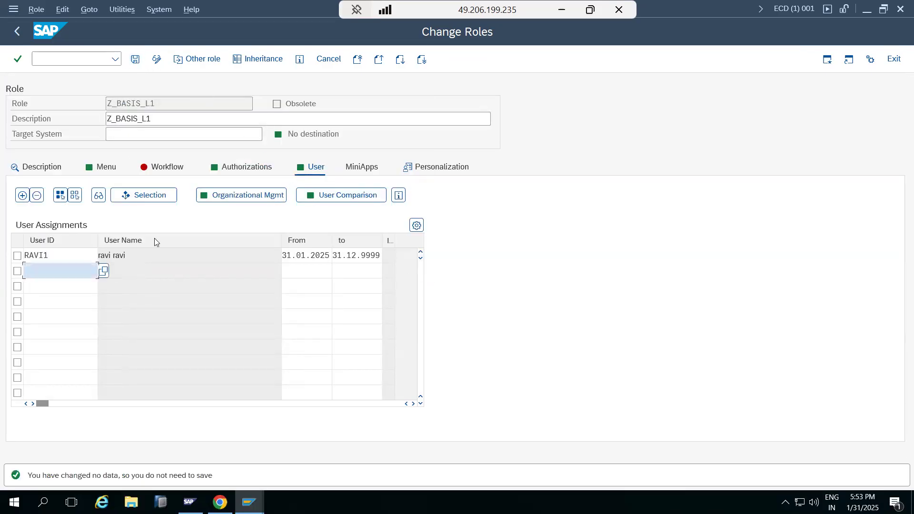
Switch to the test user's session, run transaction SM21 to check access, and return to SAP Easy Access
mouse_move(249, 502)
click(257, 465)
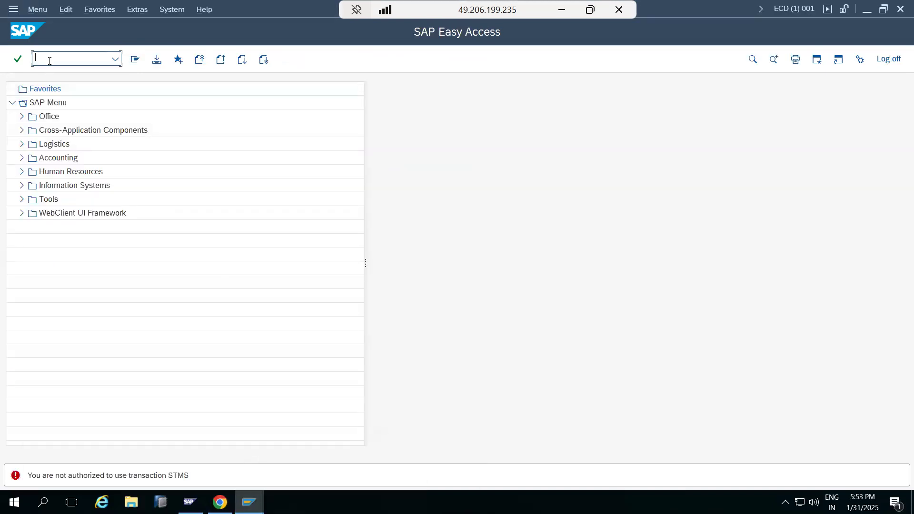
text(sm21)
key(Return)
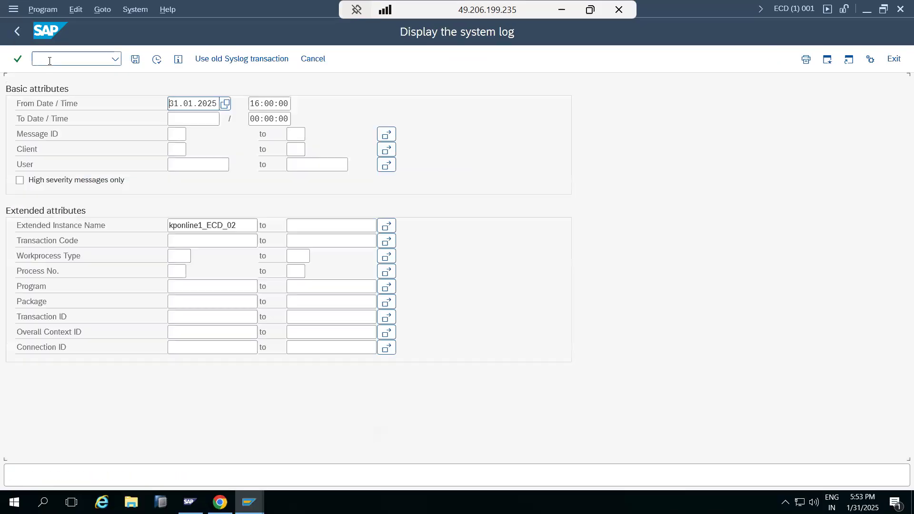
click(19, 34)
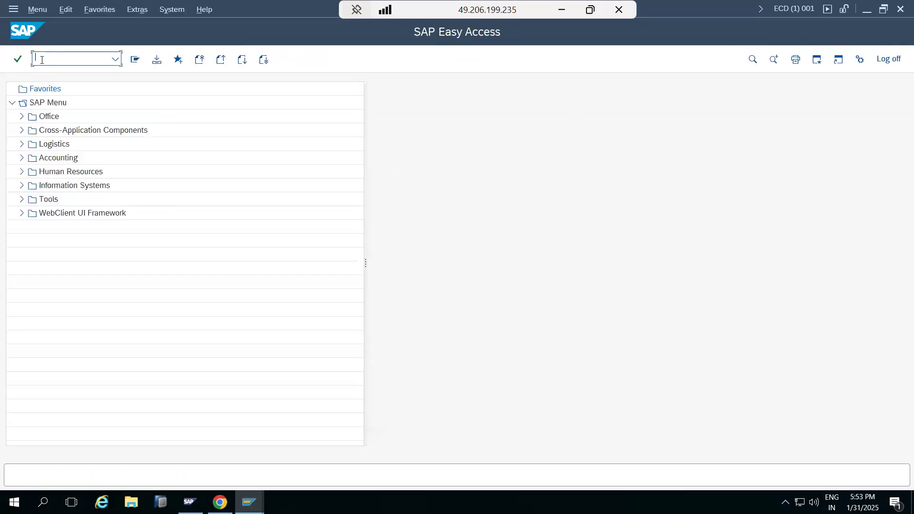
Try transactions STMS, SP01 and SM13 as the test user to check access
text(stms)
key(Return)
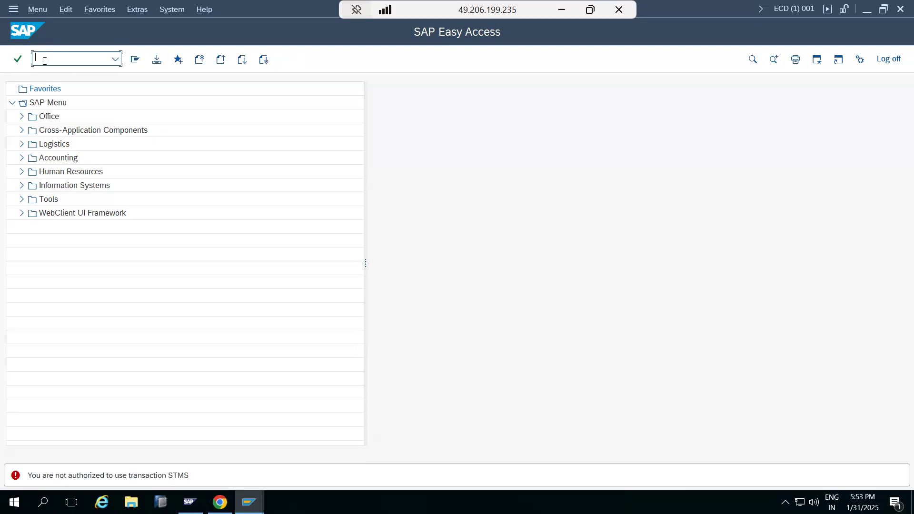
text(sp01)
key(Return)
text(13)
key(Return)
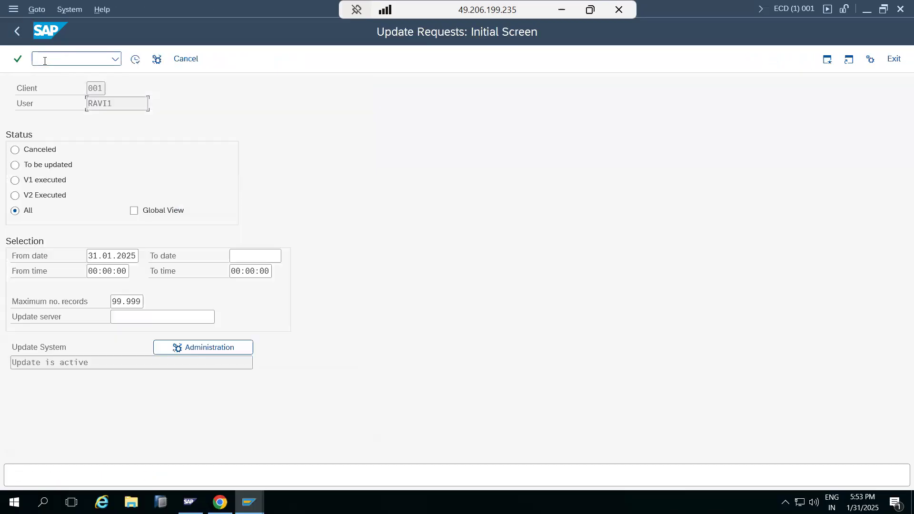
Return from the update requests screen to SAP Easy Access and review the role menu of Z_BASIS_L1 in the Change Roles session
click(15, 32)
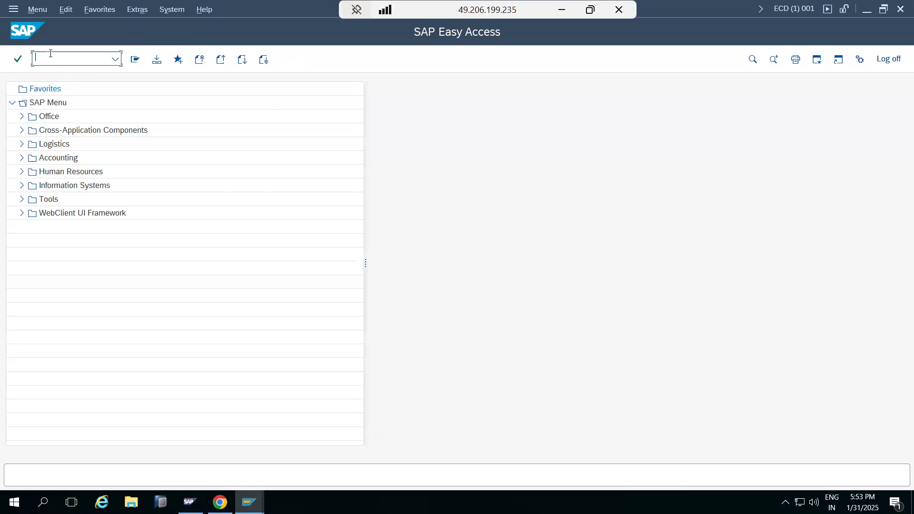
mouse_move(248, 502)
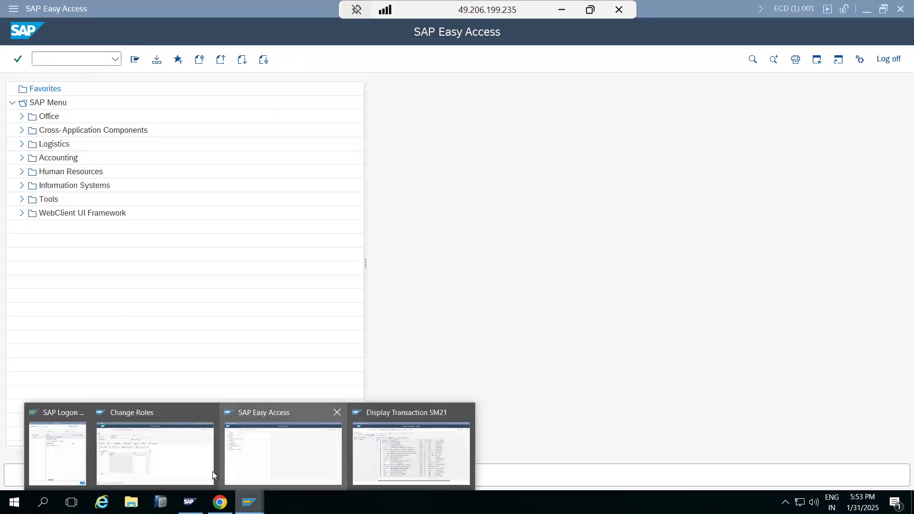
click(181, 469)
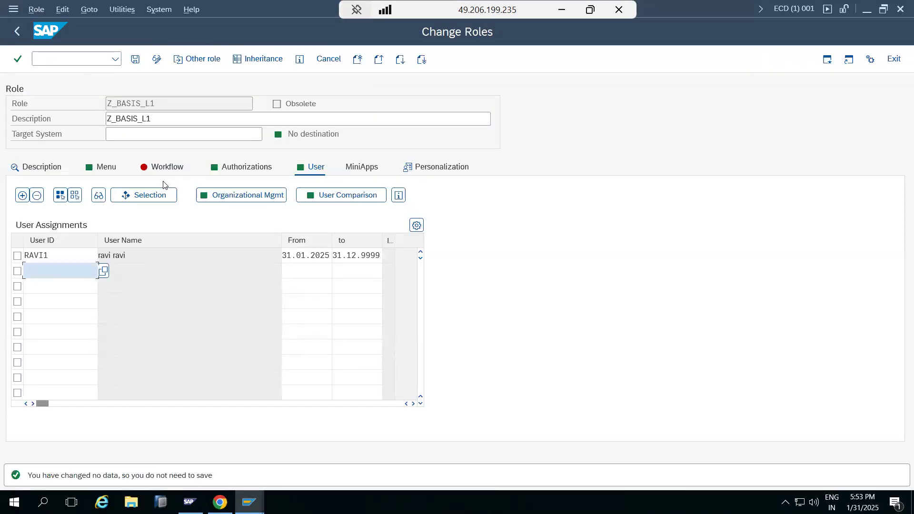
click(103, 171)
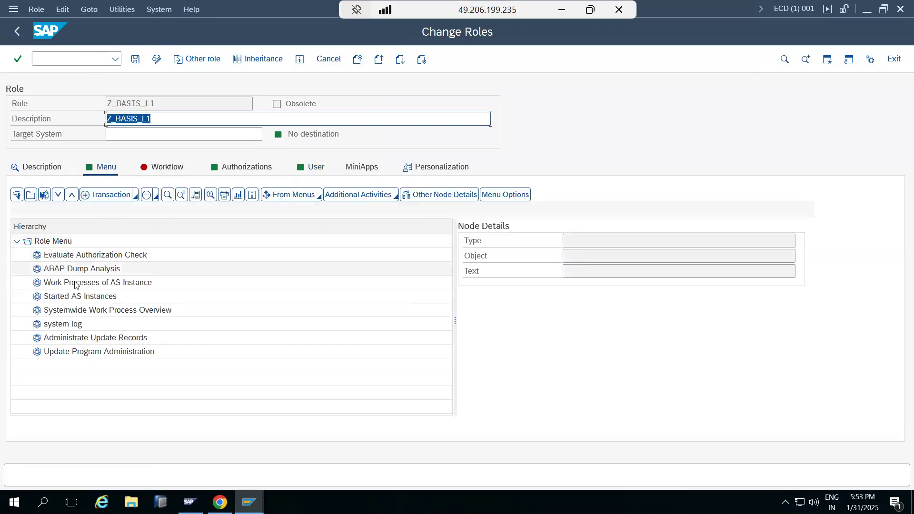
Switch back to the test user's session and try transaction STMS to check access
click(249, 503)
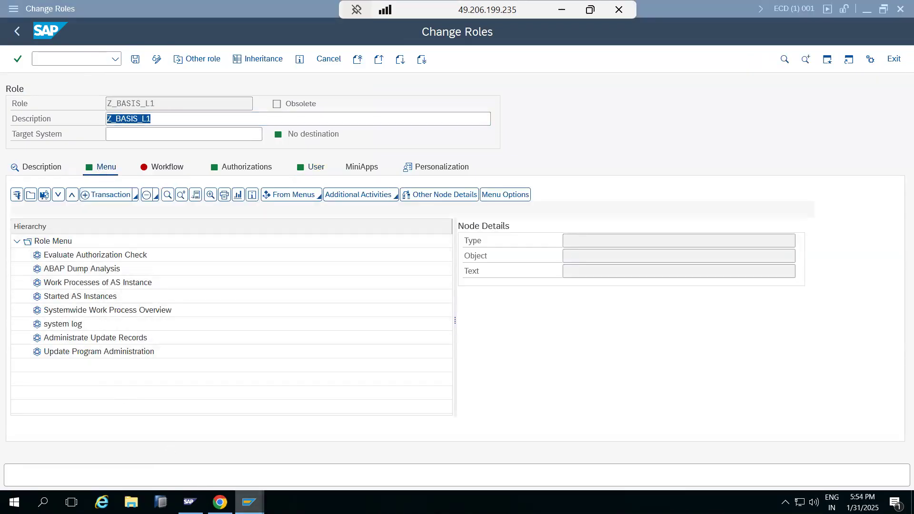
click(265, 473)
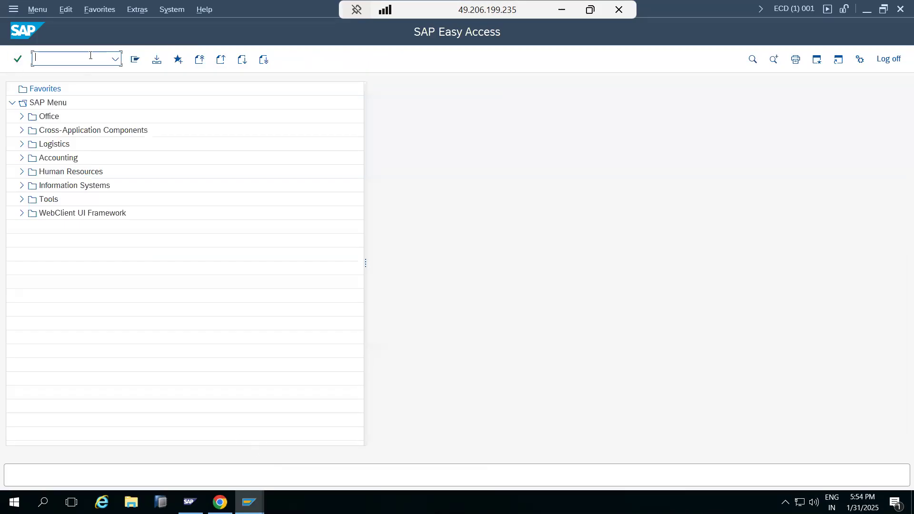
text(stms)
key(Return)
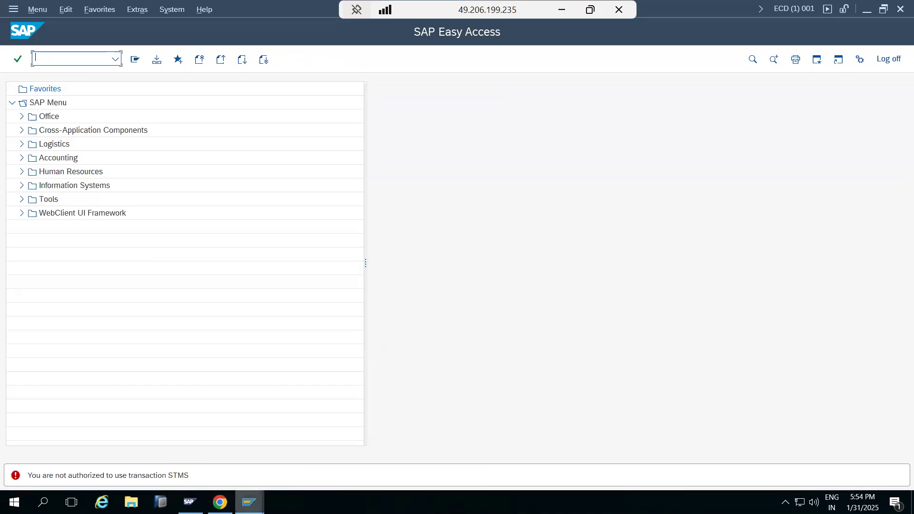
mouse_move(249, 503)
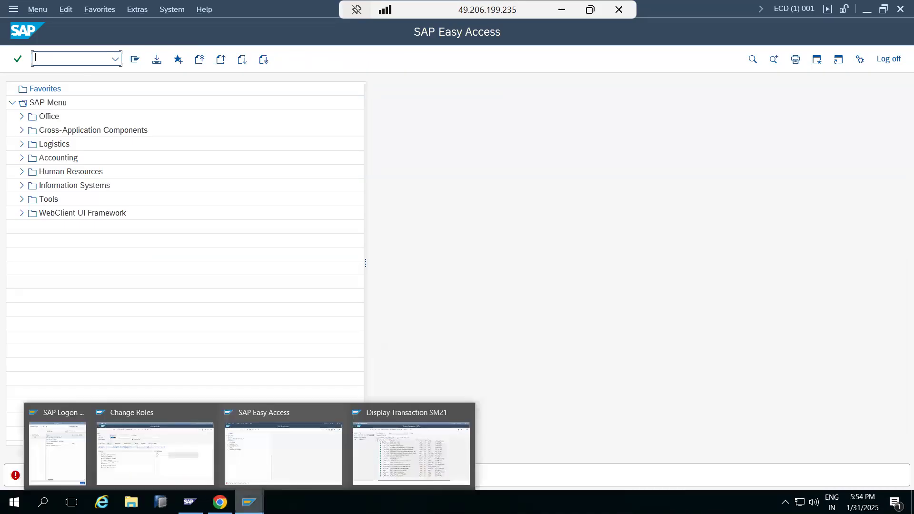
click(271, 463)
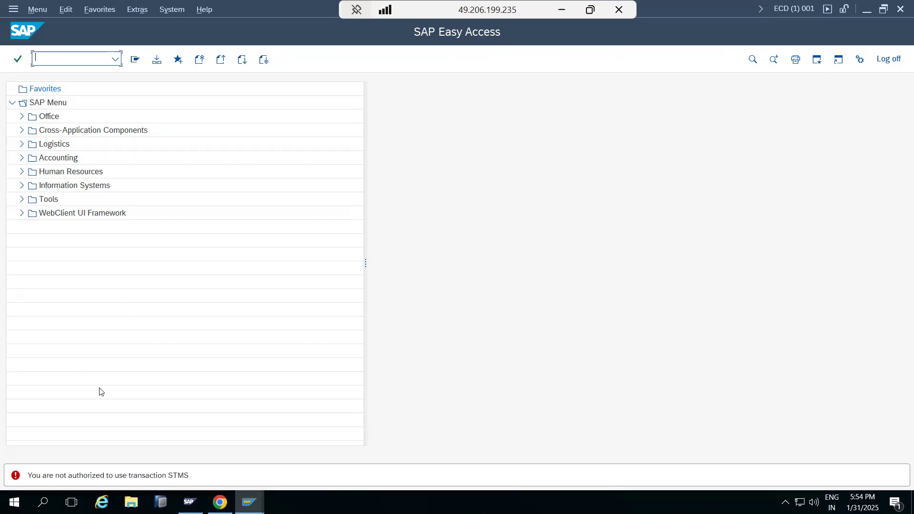
Display the test user's authorization data and examine the failed authorization checks and the objects and values they name
drag(97, 475, 188, 478)
click(56, 60)
text(su53)
key(Return)
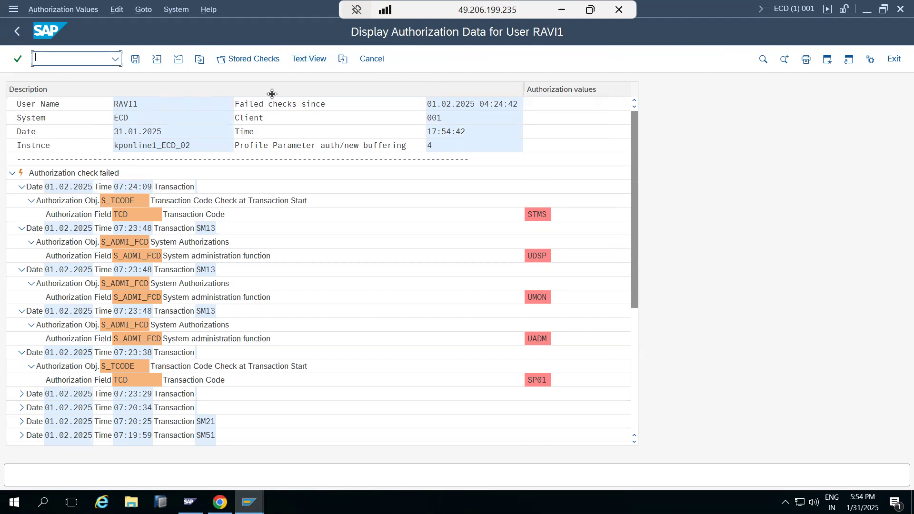
scroll(140, 334, down, 6)
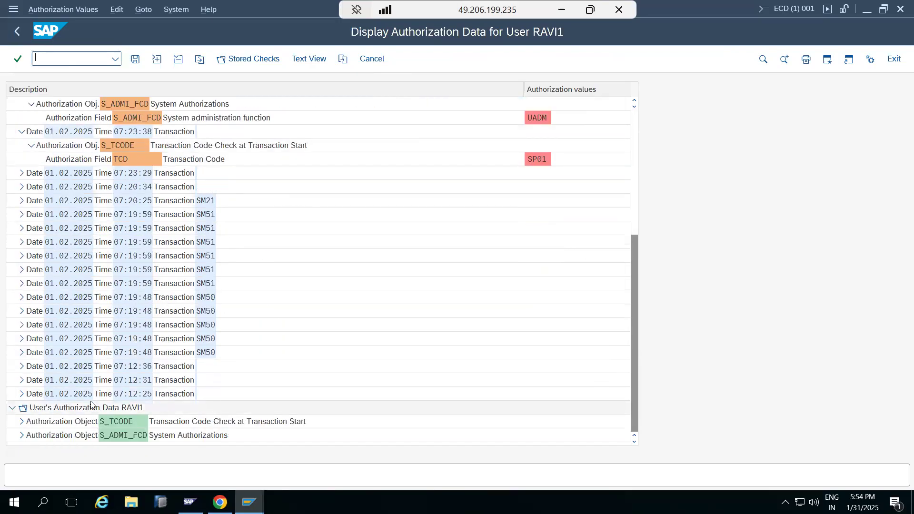
scroll(137, 383, up, 1)
scroll(176, 372, up, 4)
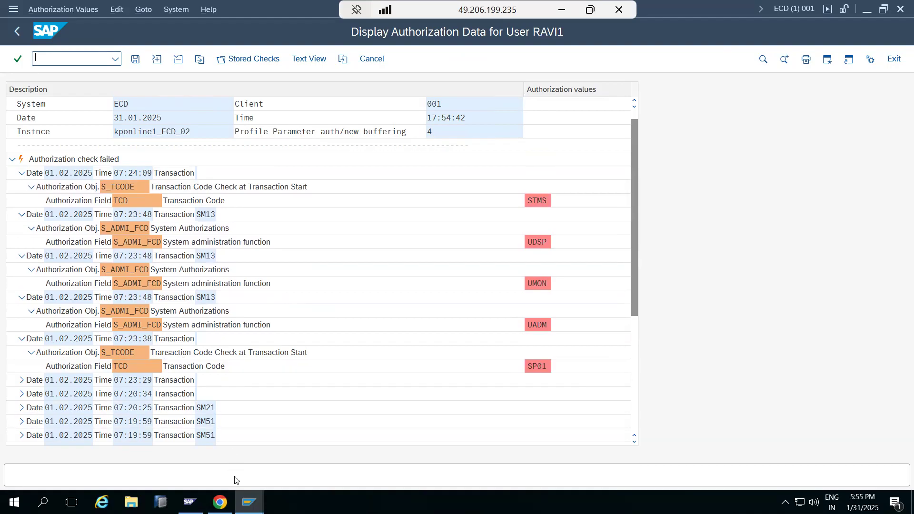
Switch to the administrator session showing SM21's authorization defaults, leave that display and open transaction SU24
click(248, 502)
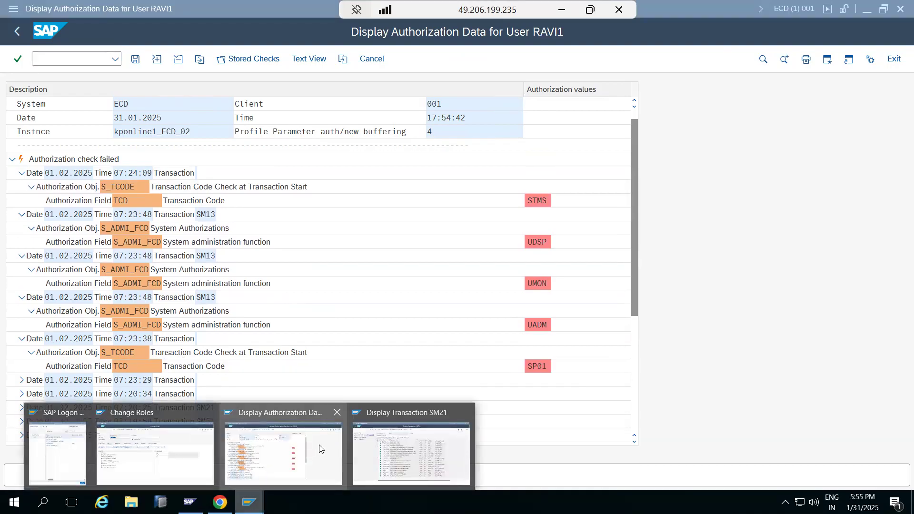
click(407, 436)
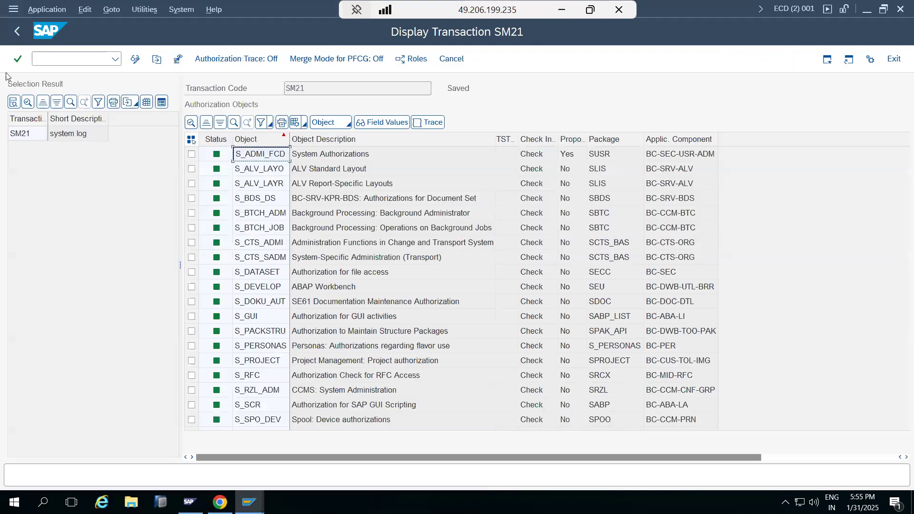
click(15, 35)
click(16, 36)
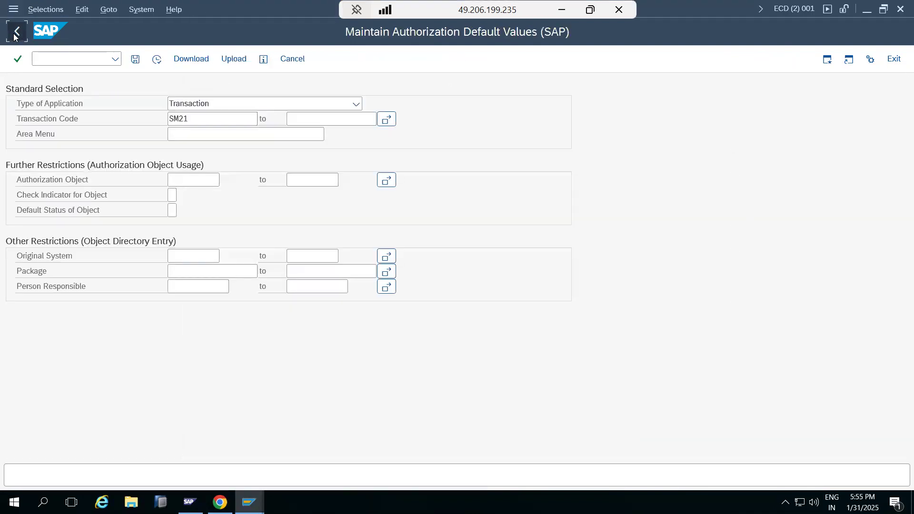
text(su24)
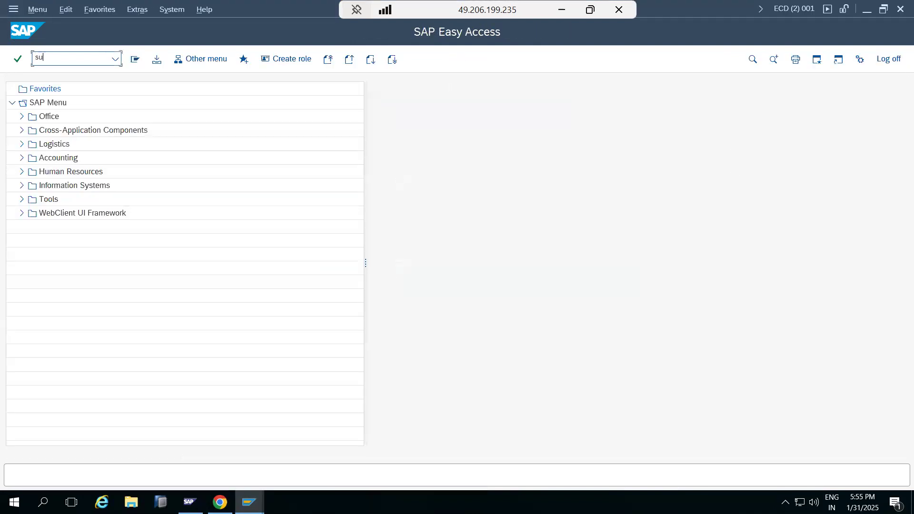
key(Return)
click(17, 31)
text(su24)
key(Return)
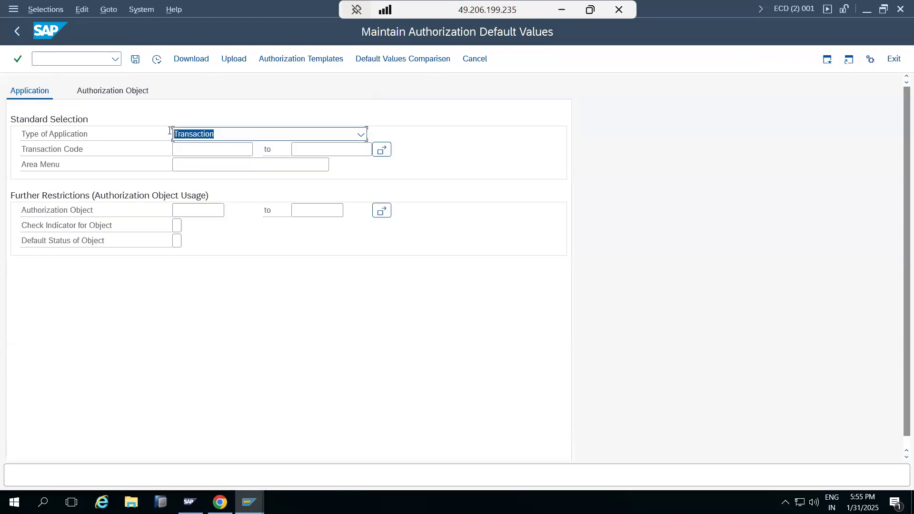
Leave SU24, start transaction PFCG and try to open role Z_BASIS_L1 for editing
click(21, 35)
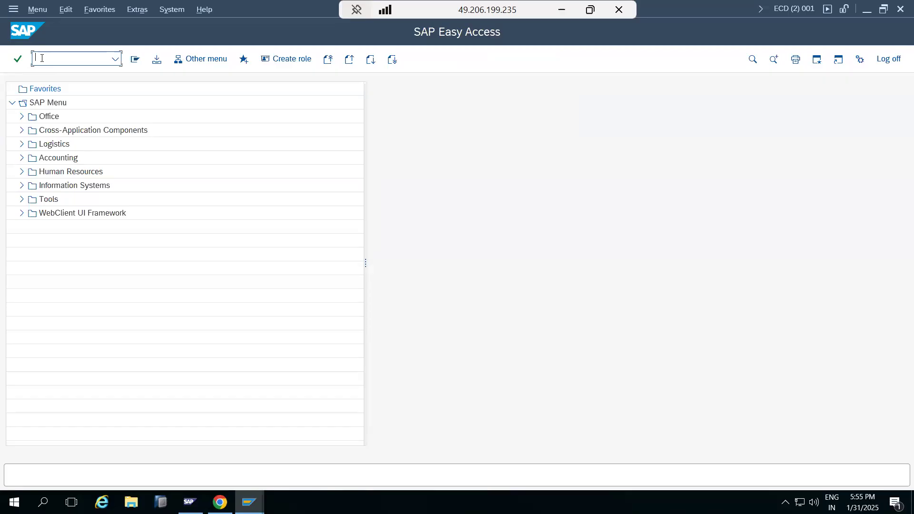
text(g)
key(Return)
text(pfcg)
key(Return)
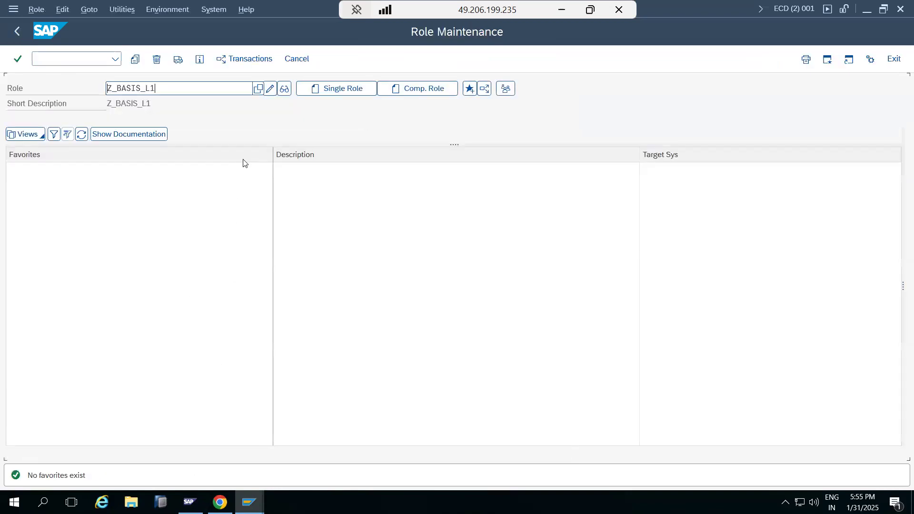
click(269, 90)
Leave role Z_BASIS_L1 in the other Change Roles session to release it, and open it for changing in the second session
click(251, 501)
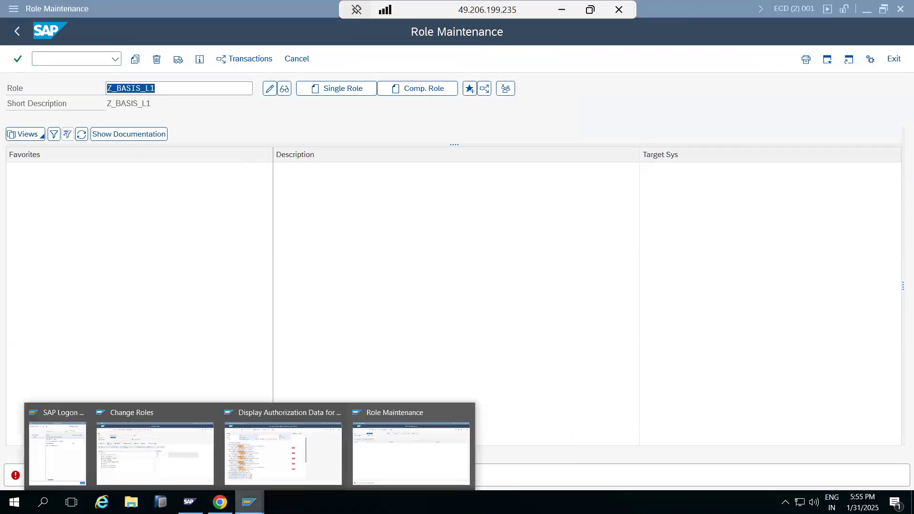
click(157, 428)
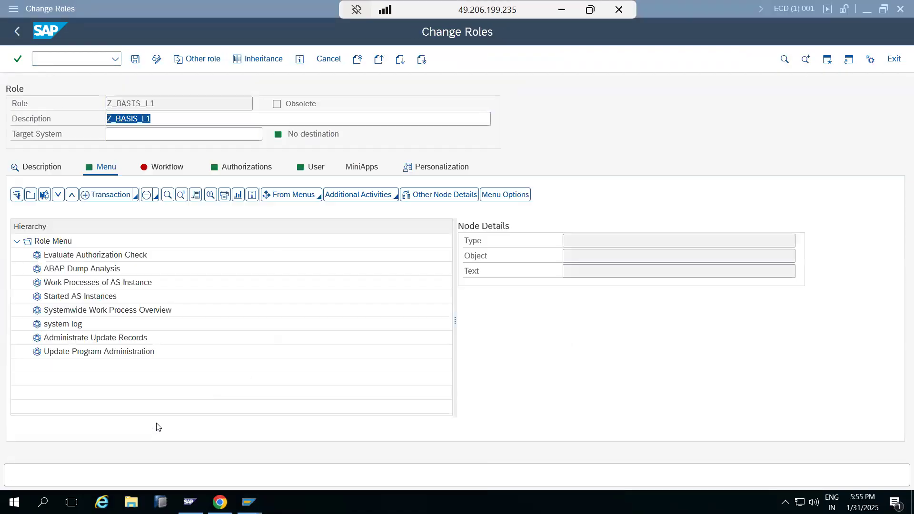
key(F3)
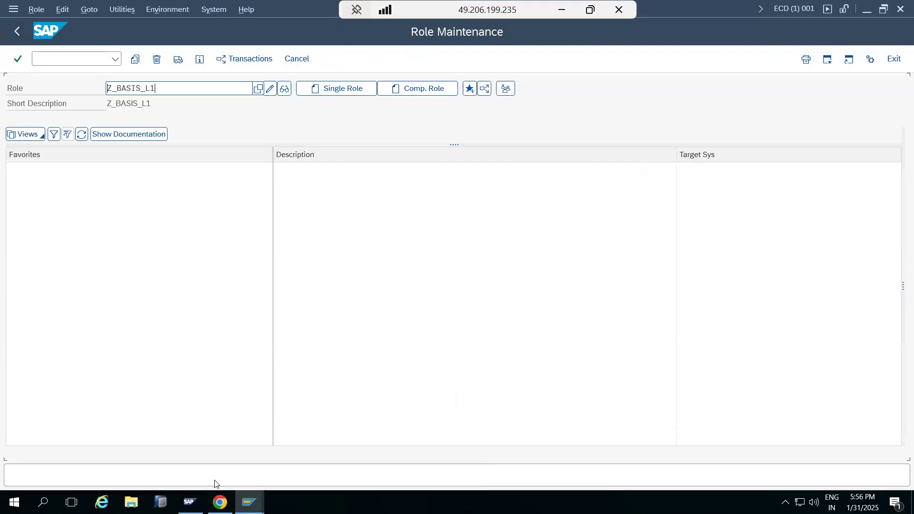
click(250, 501)
click(377, 450)
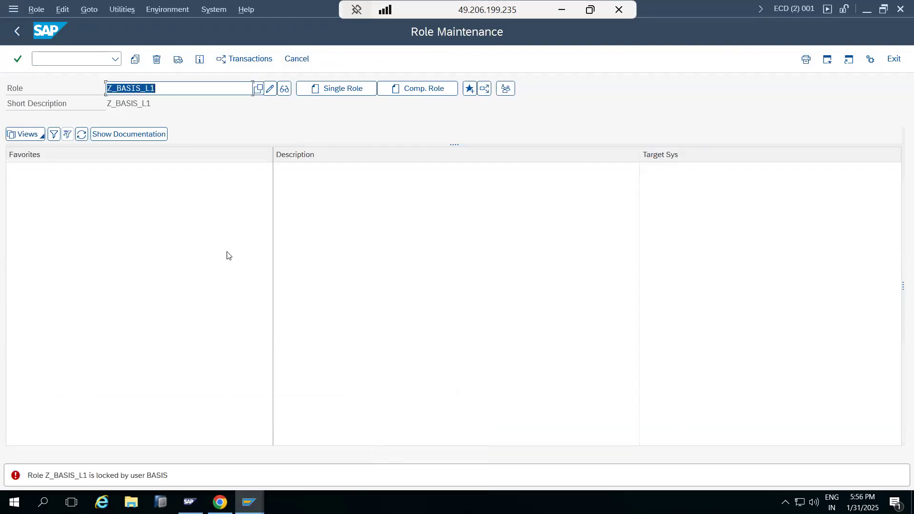
click(269, 88)
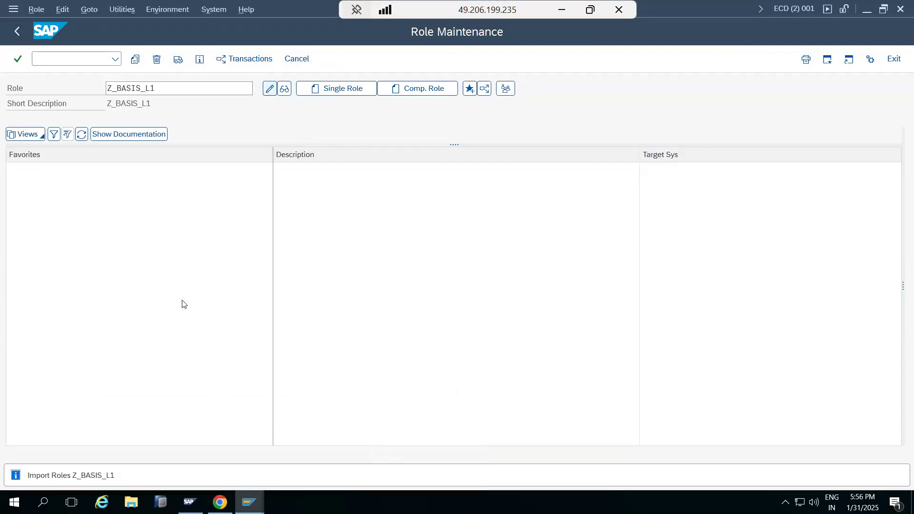
Open the authorization data of role Z_BASIS_L1 for changing and expand Basis: Administration down to the System Authorizations fields
click(232, 175)
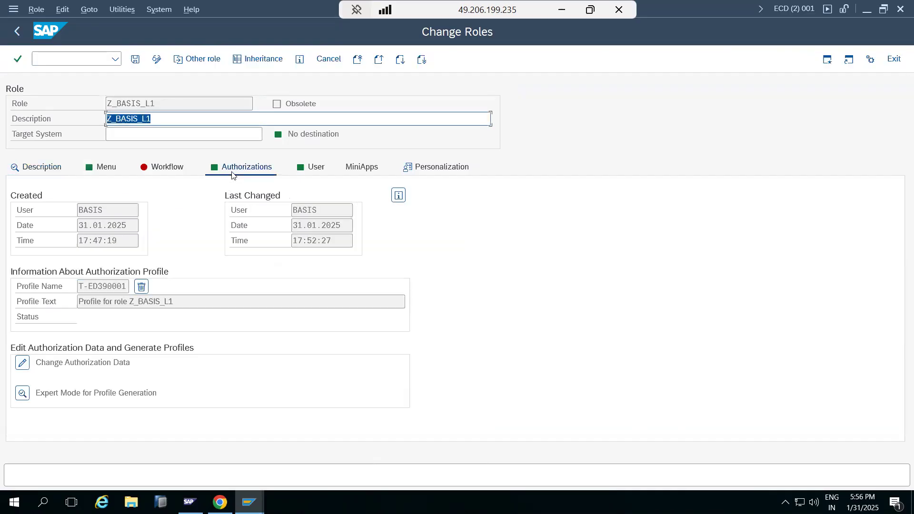
click(22, 363)
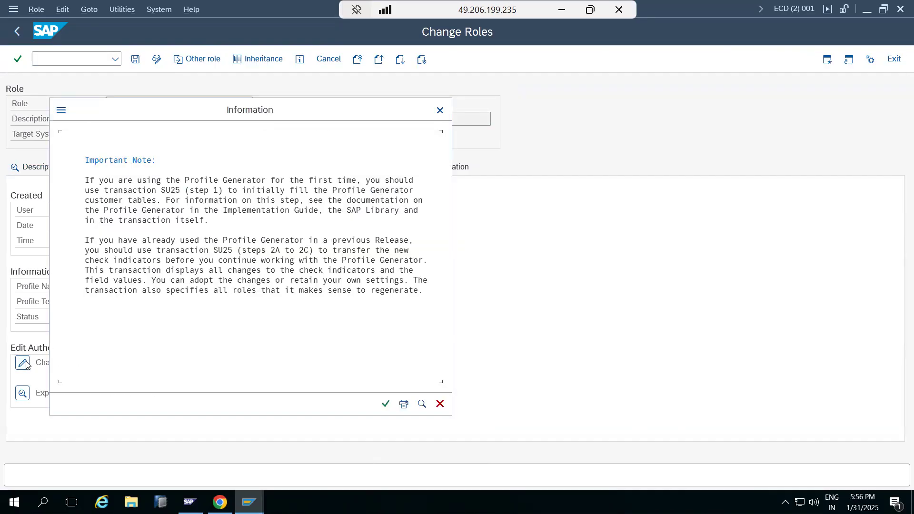
click(385, 404)
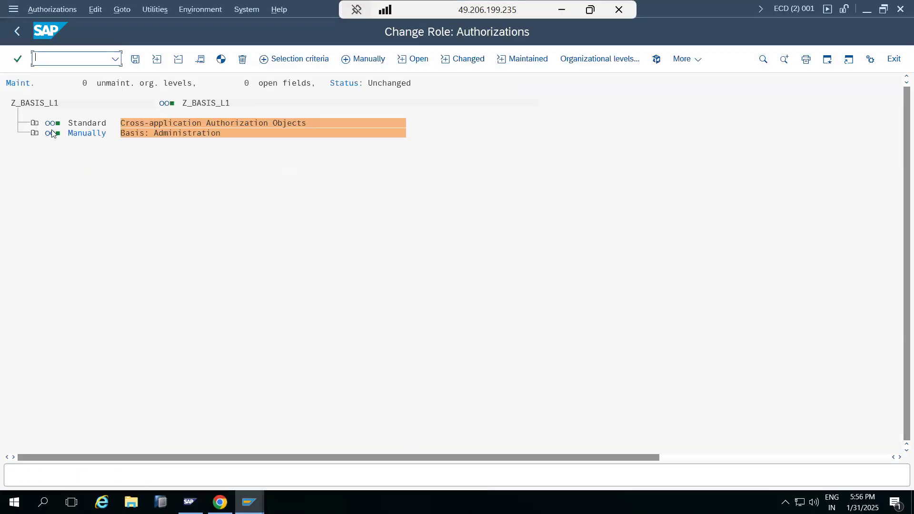
click(34, 133)
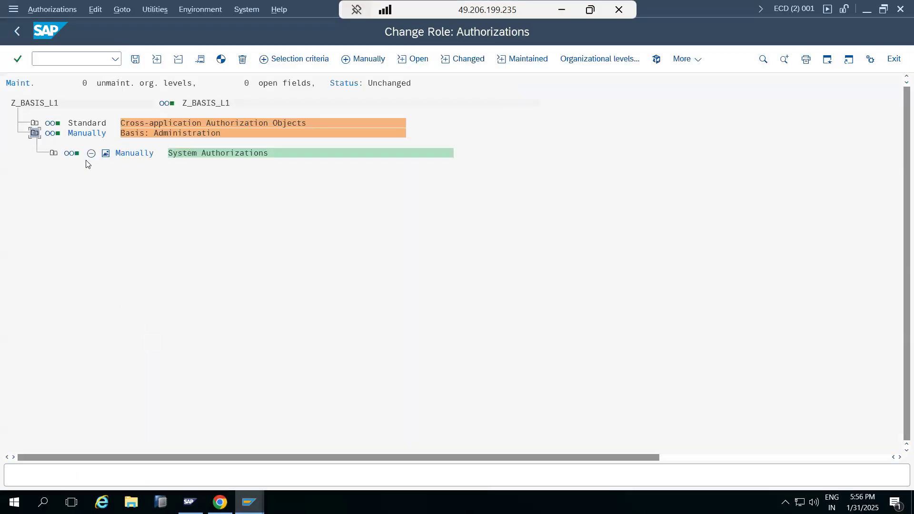
click(54, 153)
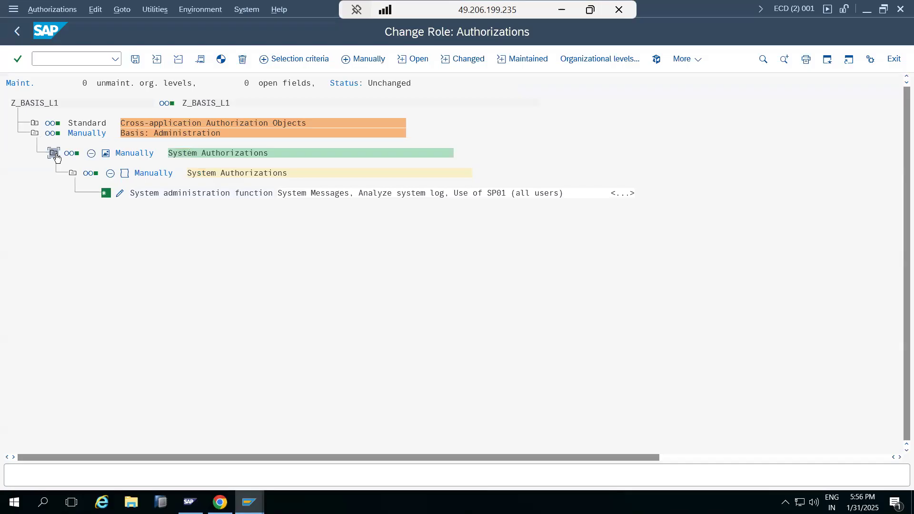
Manually insert authorization object S_TCODE into role Z_BASIS_L1, copying its name from the test user's failed authorization checks
click(361, 60)
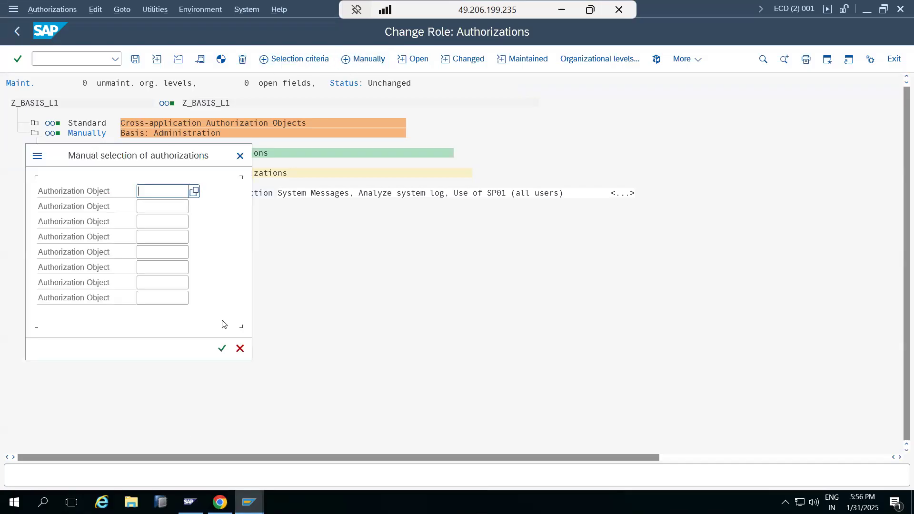
mouse_move(244, 499)
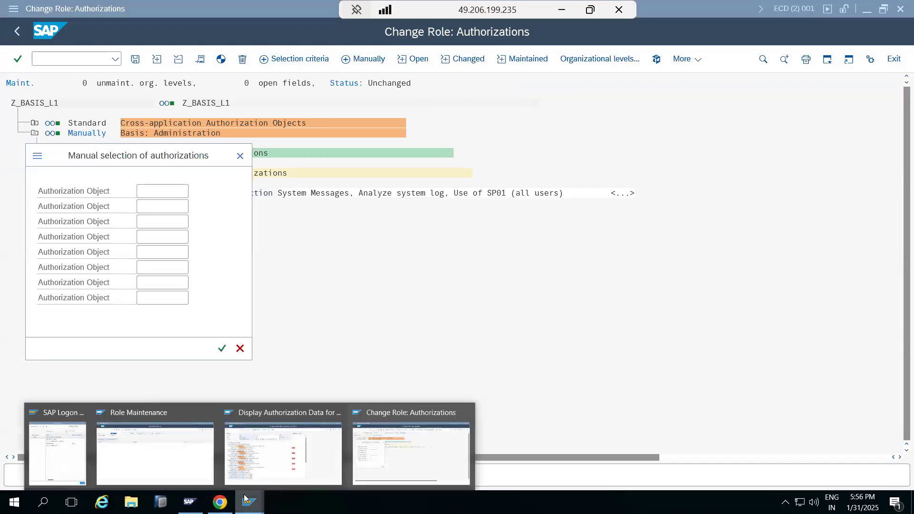
click(274, 457)
click(121, 189)
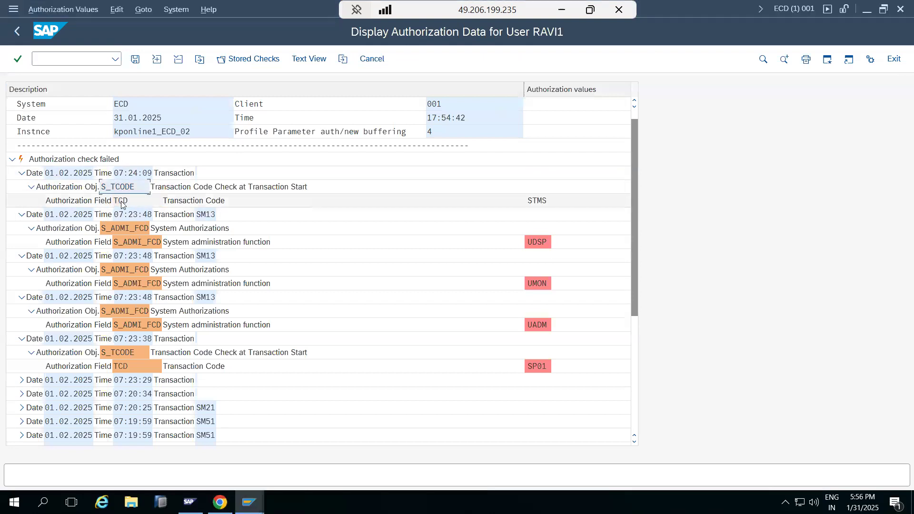
mouse_move(248, 503)
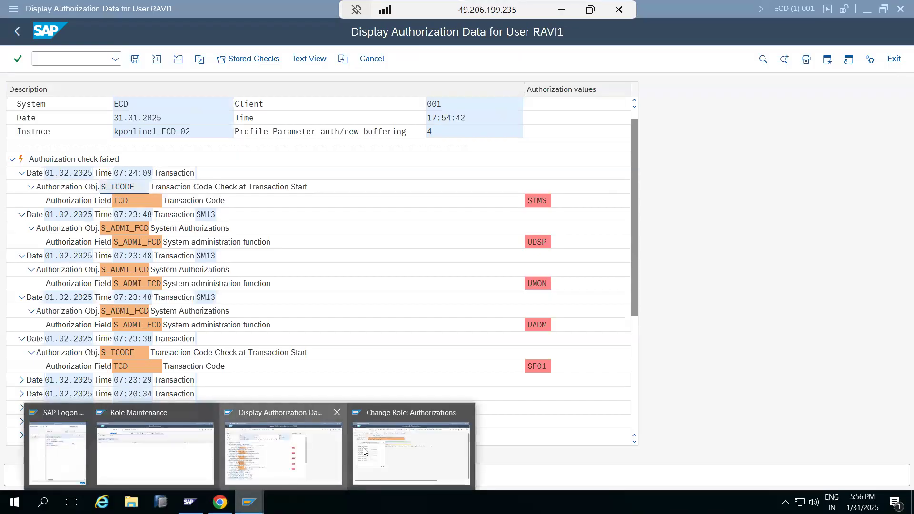
click(365, 451)
text(S_TCODE)
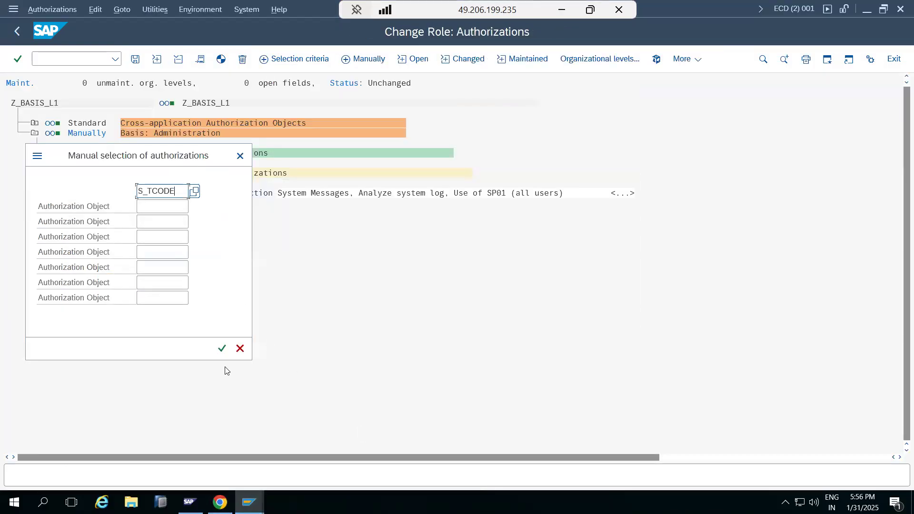
click(221, 349)
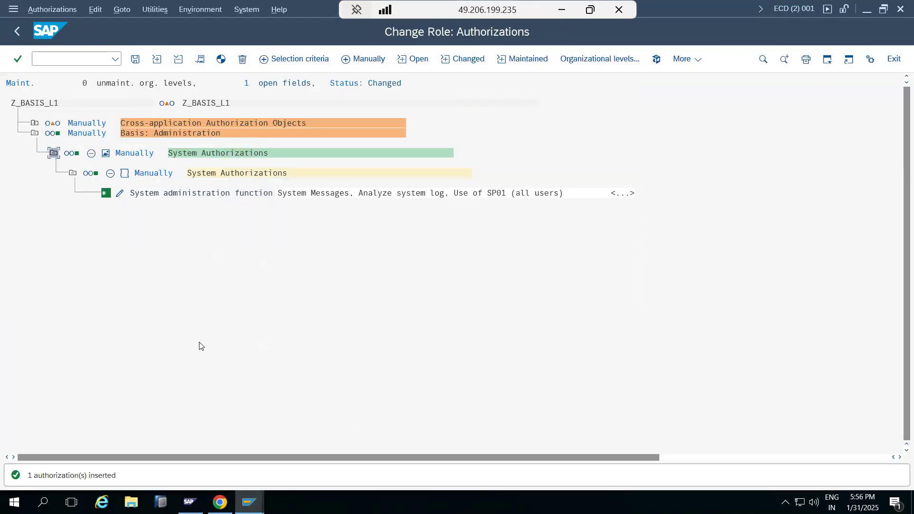
Expand the transaction code check under Cross-application Authorization Objects and grant full authorization for the Transaction Code field of the manually added S_TCODE
click(34, 124)
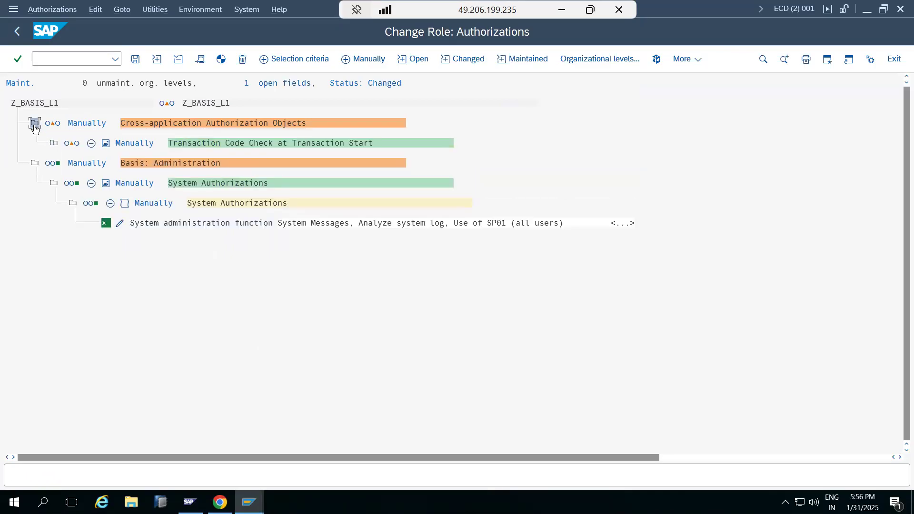
click(53, 143)
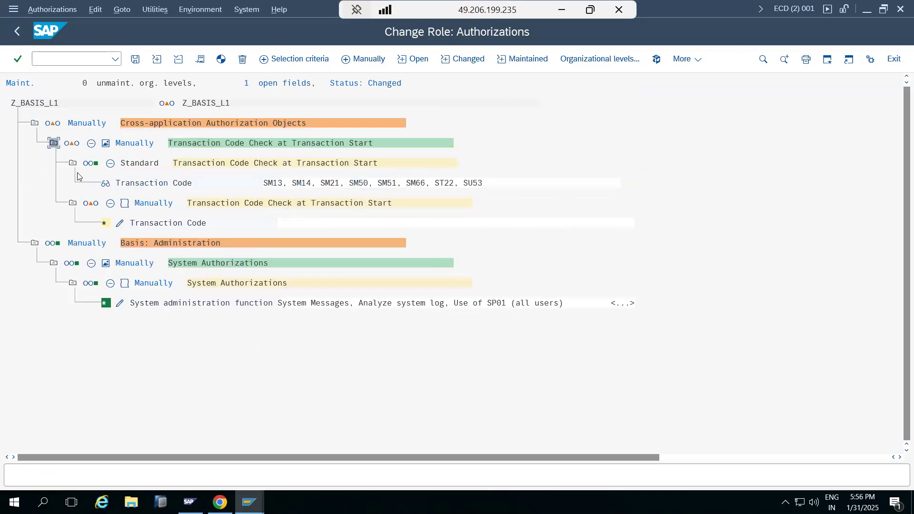
click(120, 224)
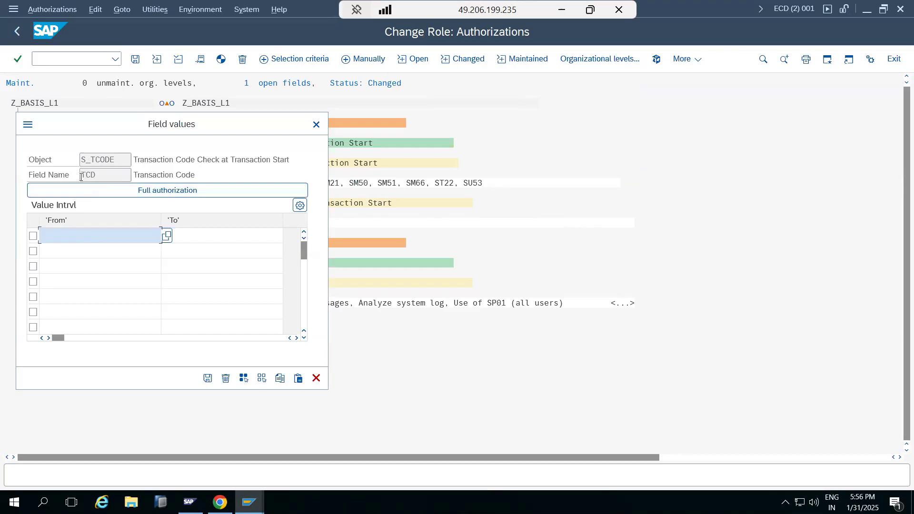
click(79, 193)
click(208, 378)
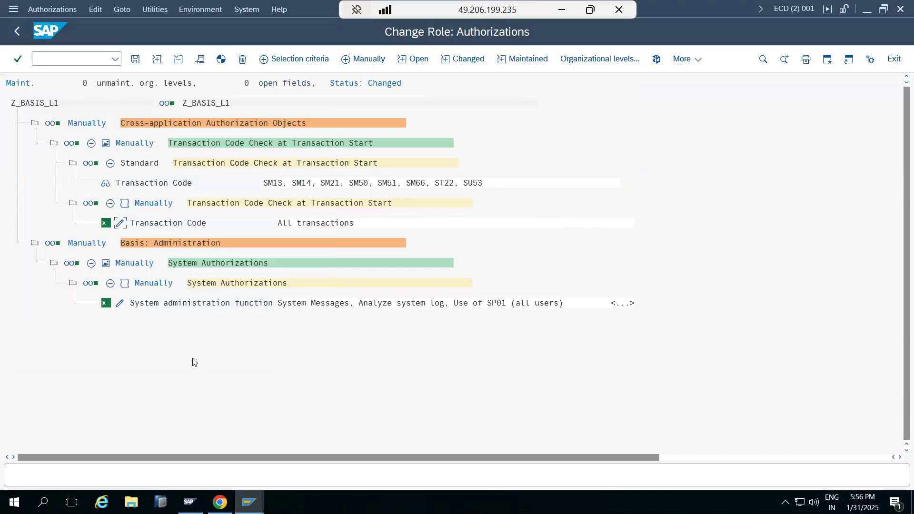
Save the authorization data of role Z_BASIS_L1, generate its profile, and return to the role's main screen and save it
click(135, 59)
click(221, 60)
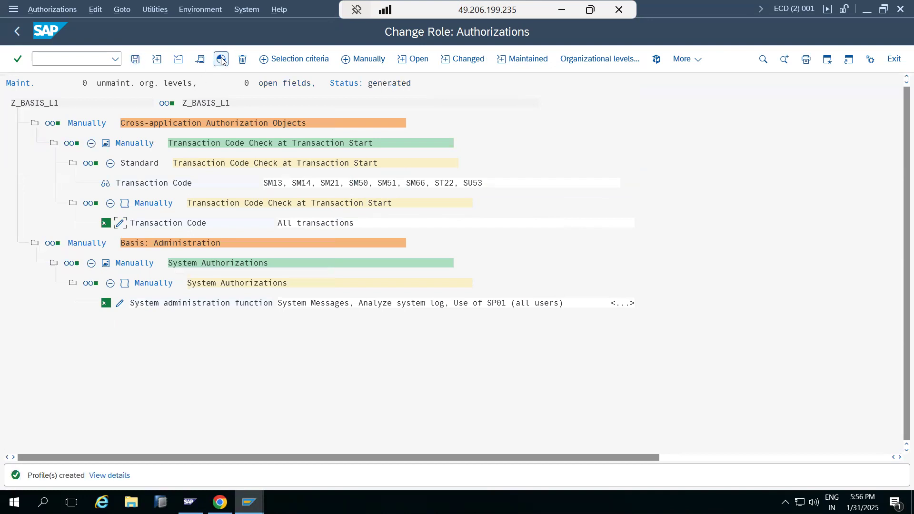
click(17, 31)
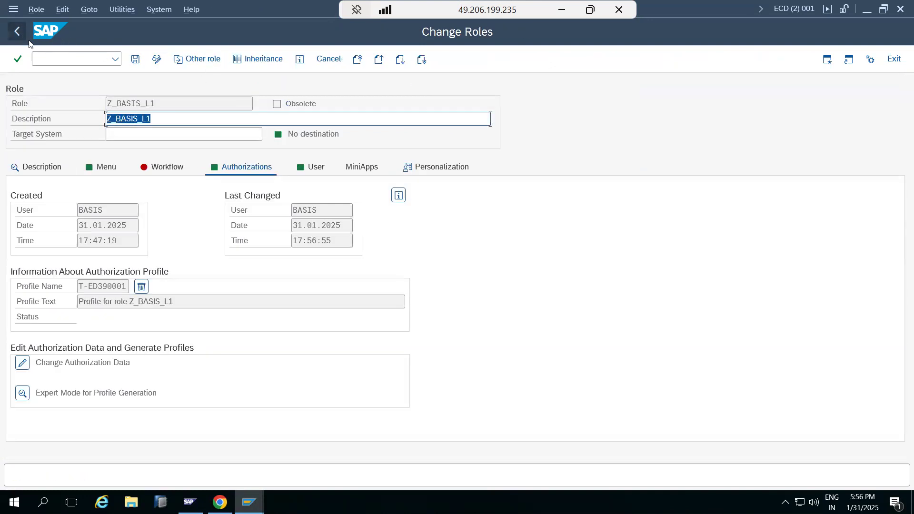
click(135, 59)
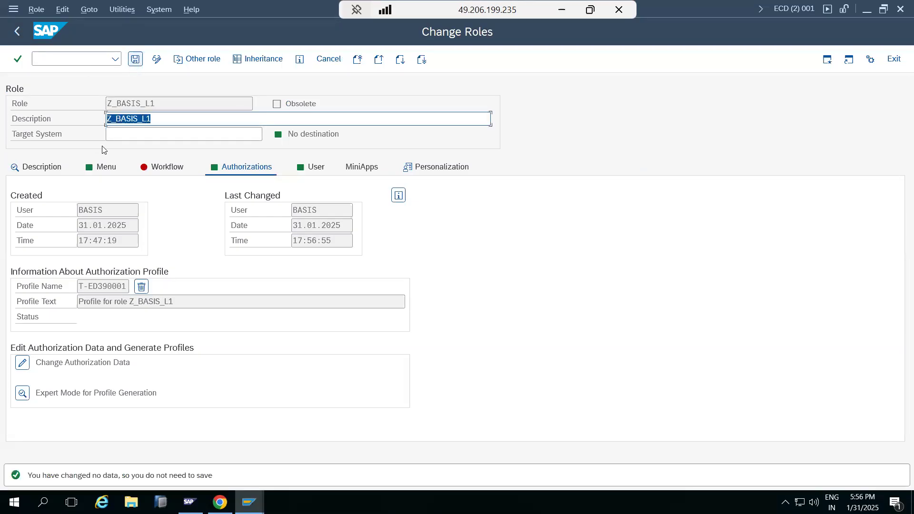
Switch to the test user's session, leave the failed authorization checks and try to start transaction STMS
mouse_move(249, 502)
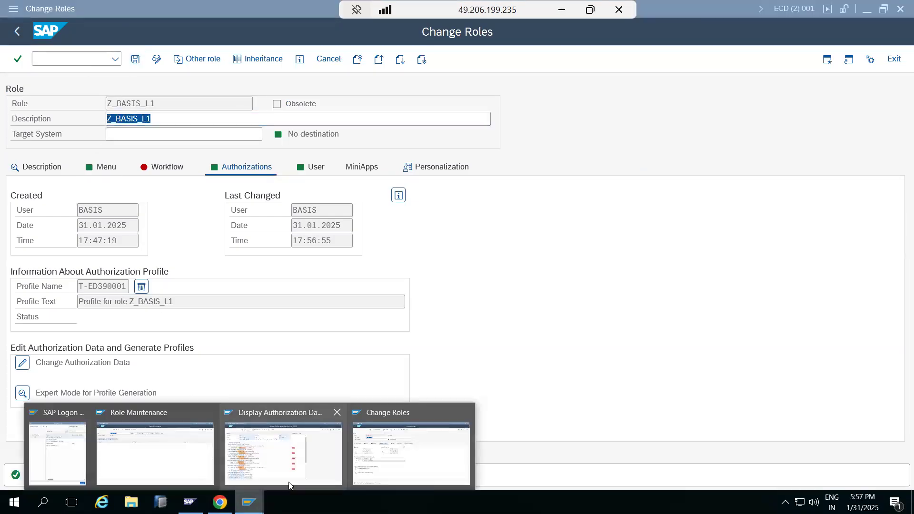
click(378, 456)
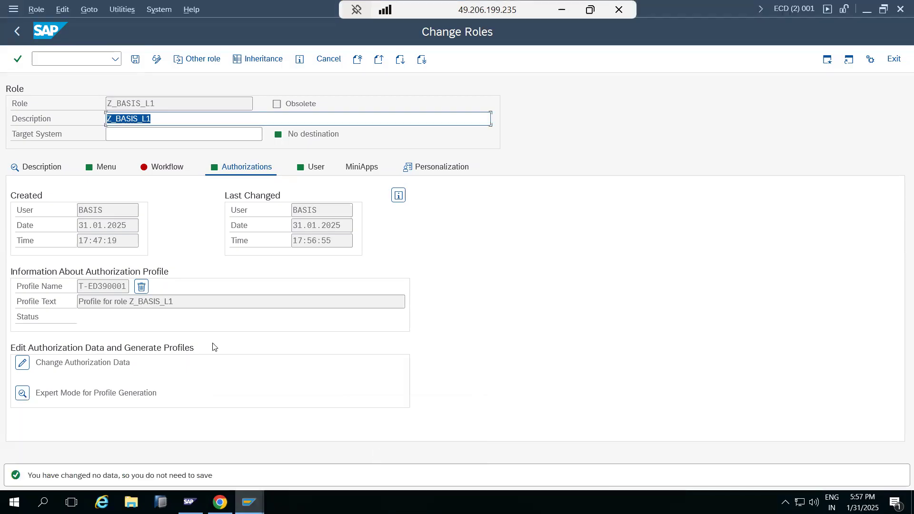
mouse_move(249, 503)
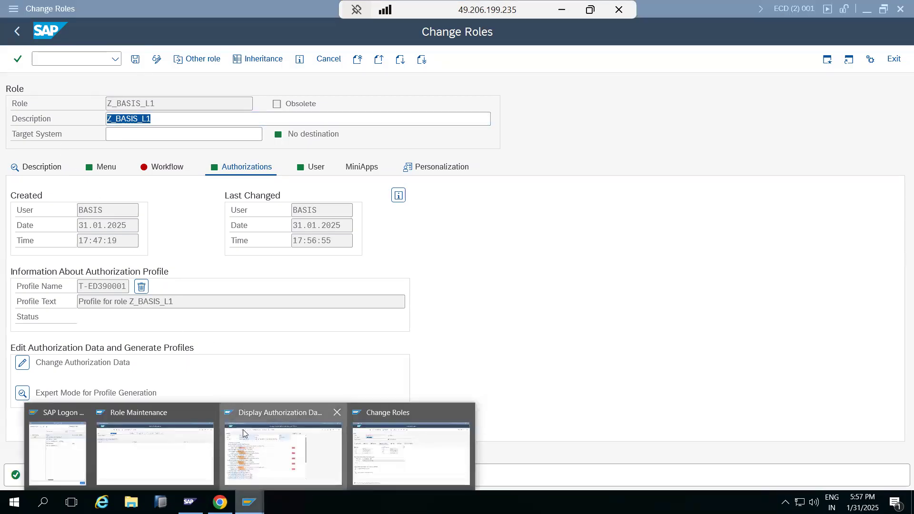
click(243, 430)
click(17, 31)
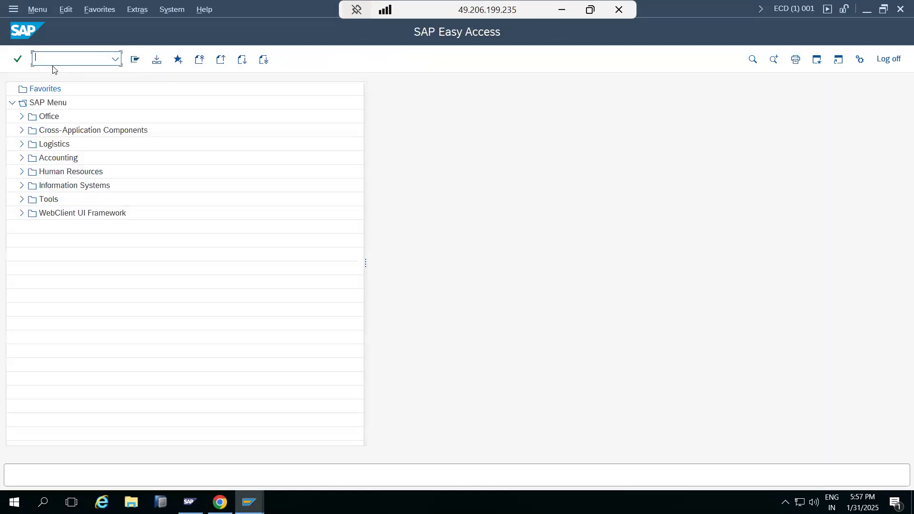
text(stms)
key(Return)
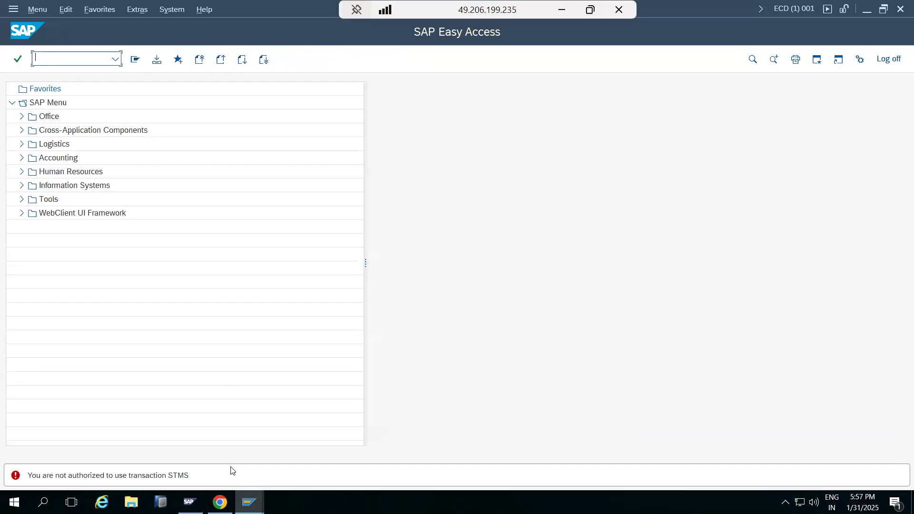
Run transaction SU53 in the test user's session to display the failed authorization checks
mouse_move(249, 502)
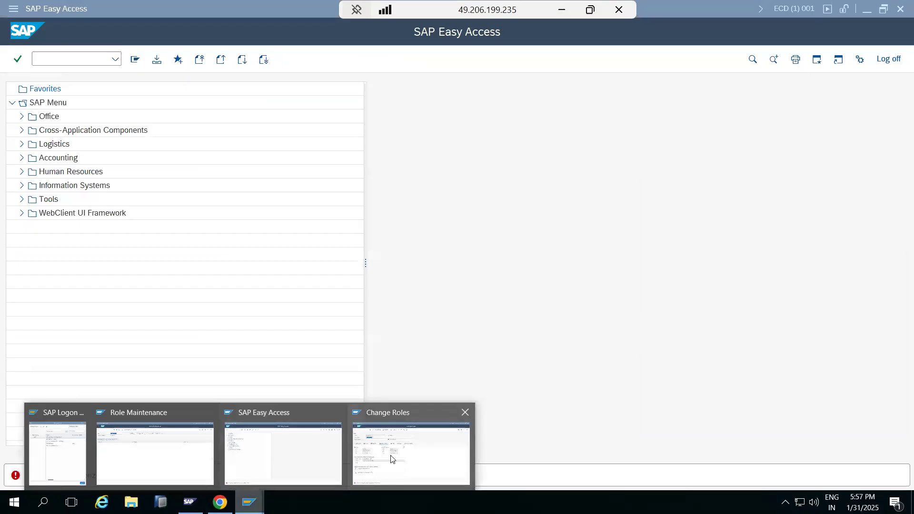
click(280, 453)
text(su53)
key(Return)
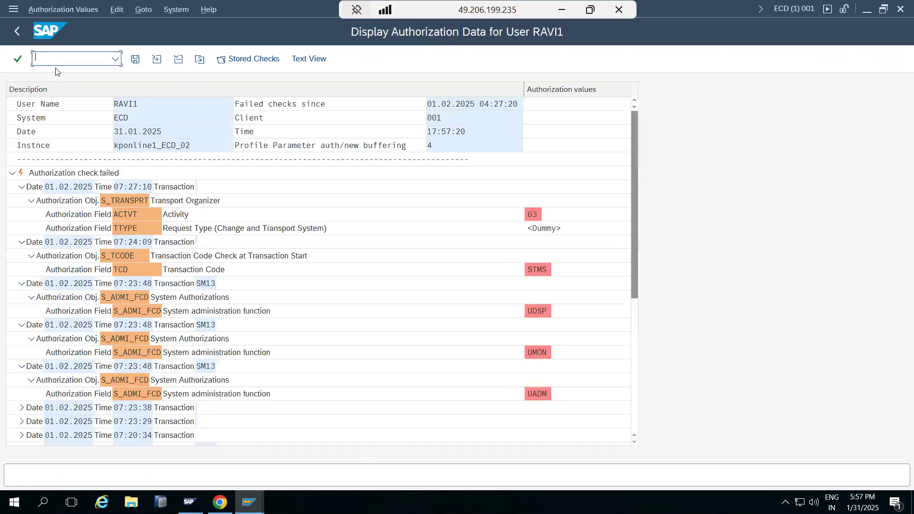
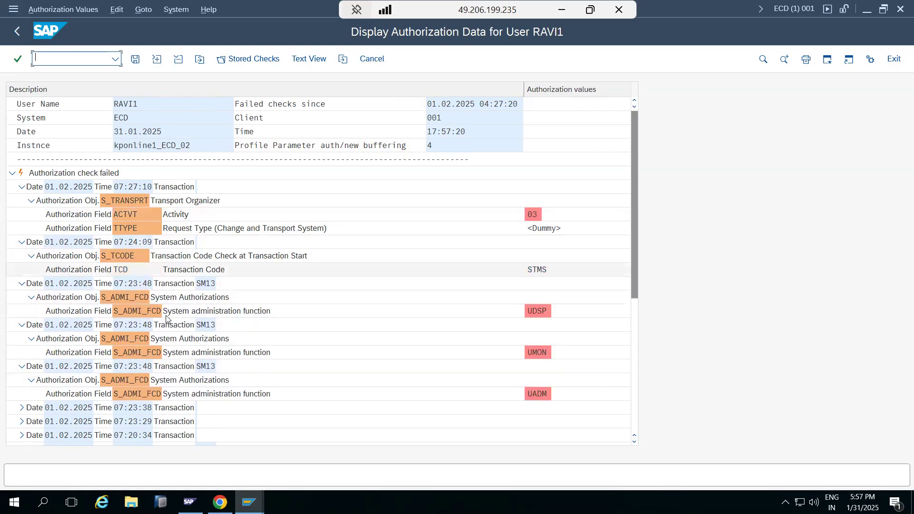
Switch to the role maintenance session, reopen the authorization data of role Z_BASIS_L1 and expand the transaction code check under Cross-application Authorization Objects
click(249, 503)
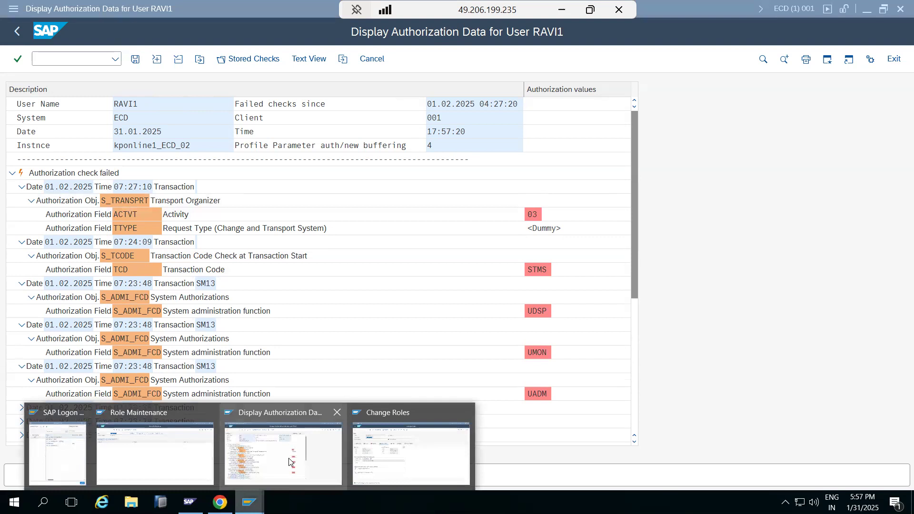
click(410, 453)
click(21, 365)
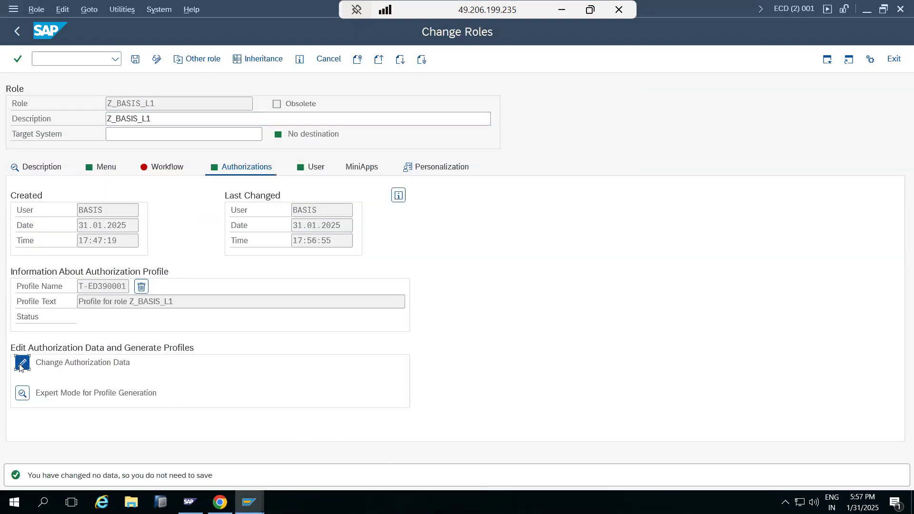
click(33, 124)
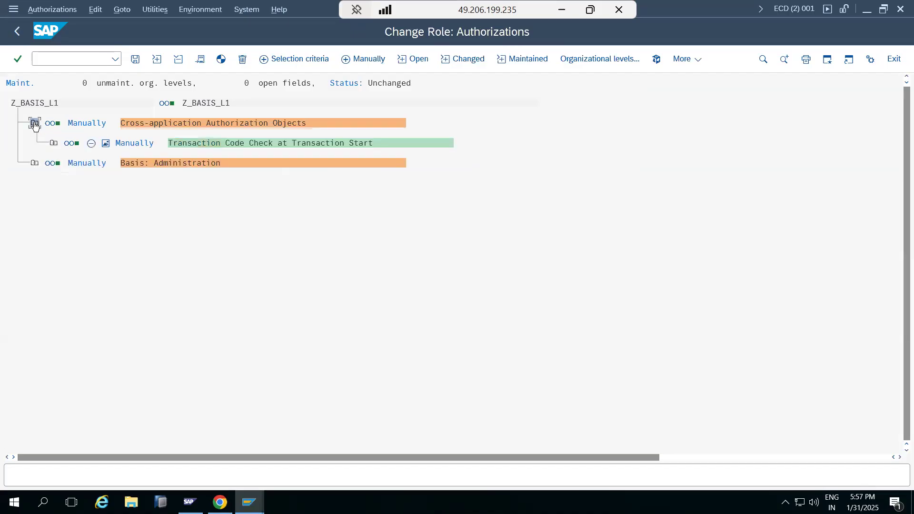
click(53, 144)
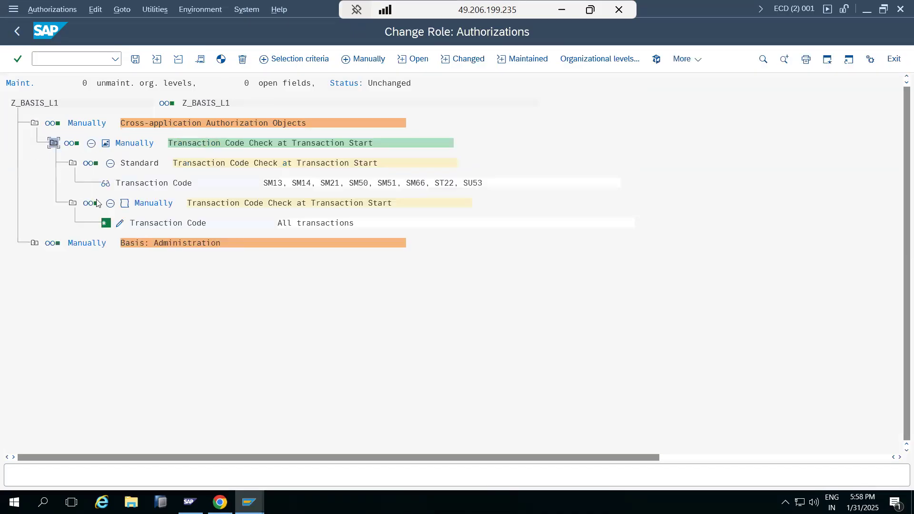
Limit the manually added Transaction Code field to STMS, and save the authorization data and generate the profile
click(119, 223)
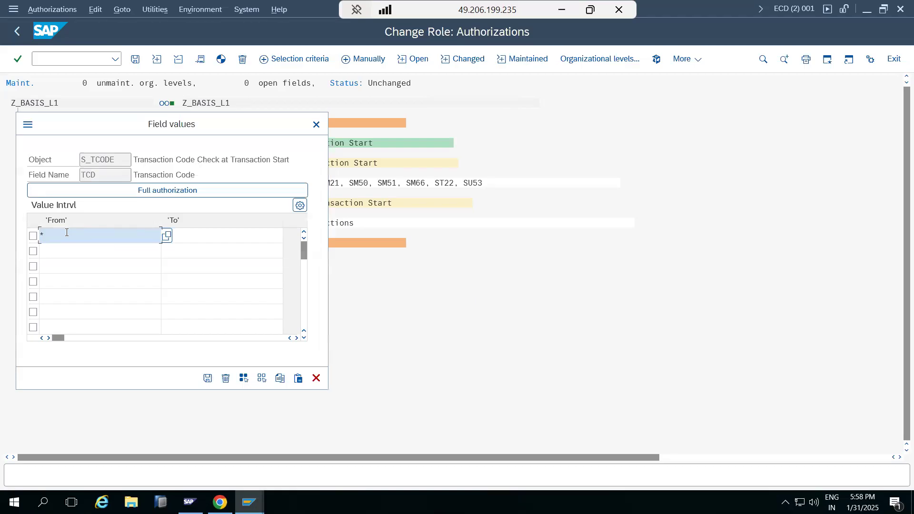
key(BackSpace)
text(STMS)
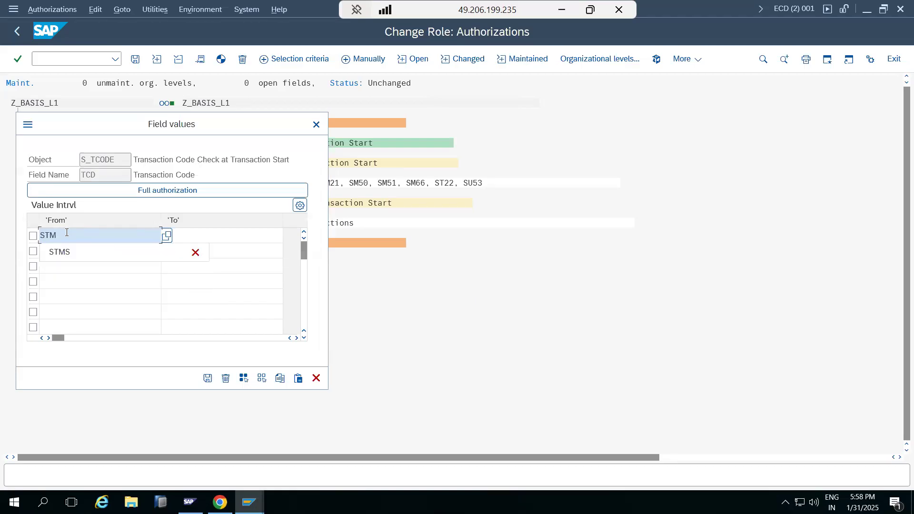
click(208, 377)
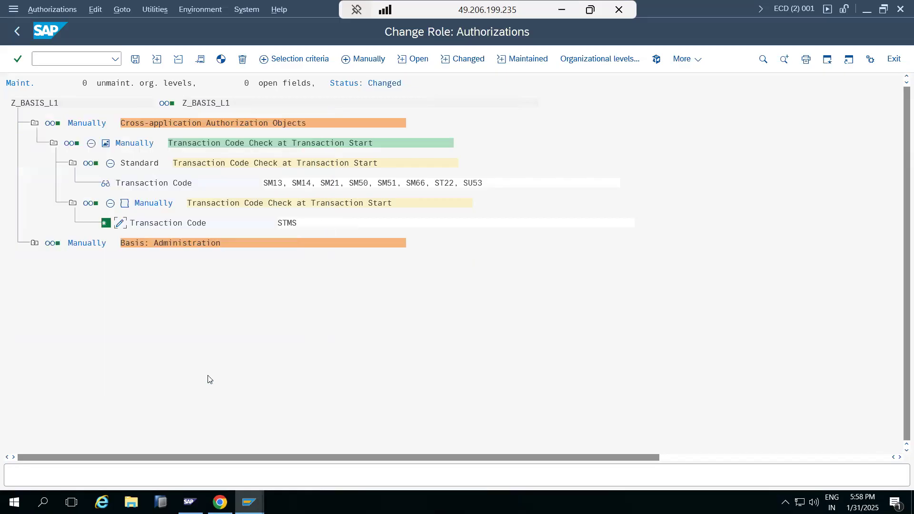
click(134, 60)
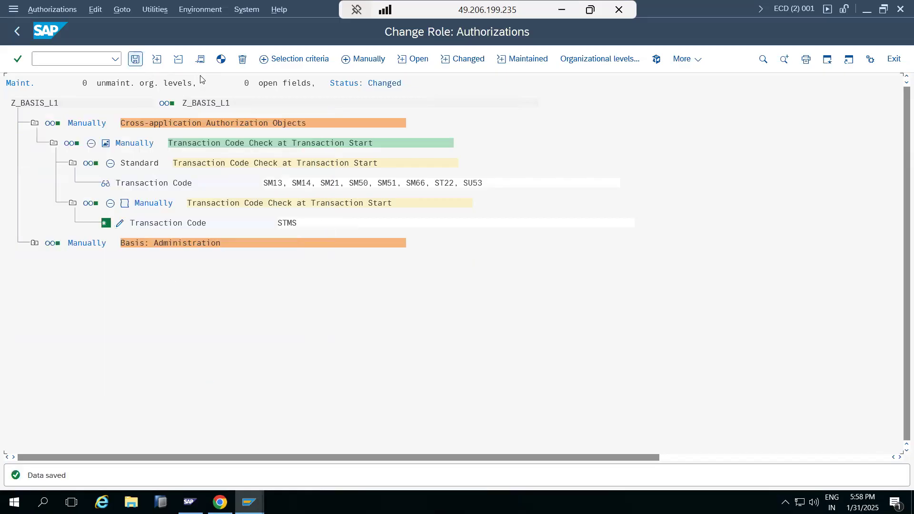
click(222, 60)
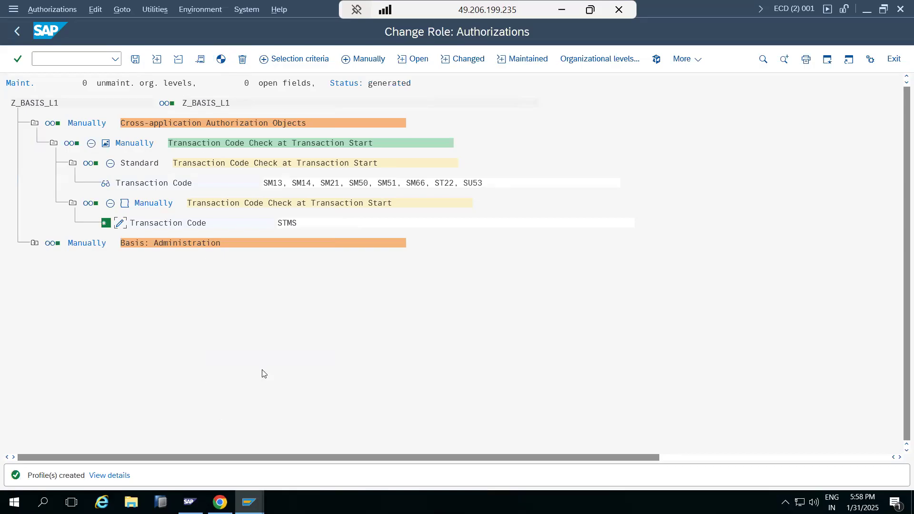
Copy the object name S_TRANSPRT from the test user's failed checks and add it manually to the authorizations of role Z_BASIS_L1
mouse_move(249, 502)
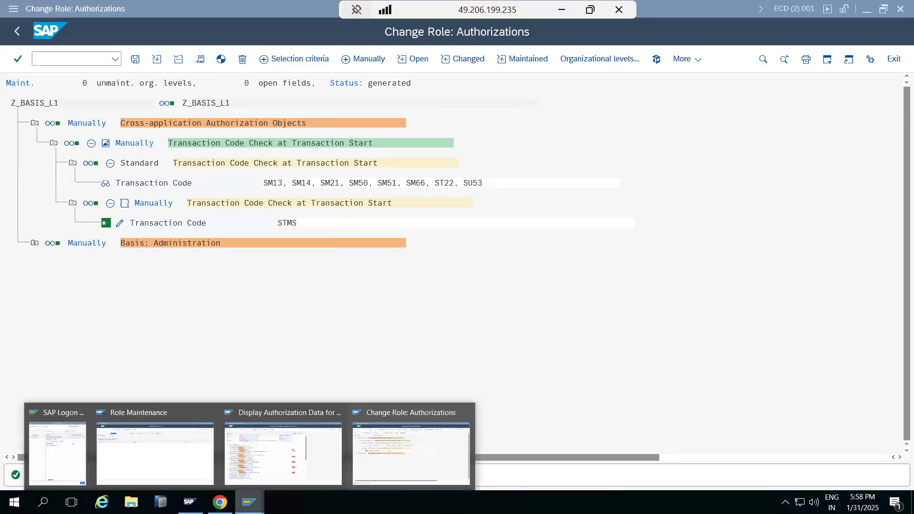
click(250, 453)
click(111, 200)
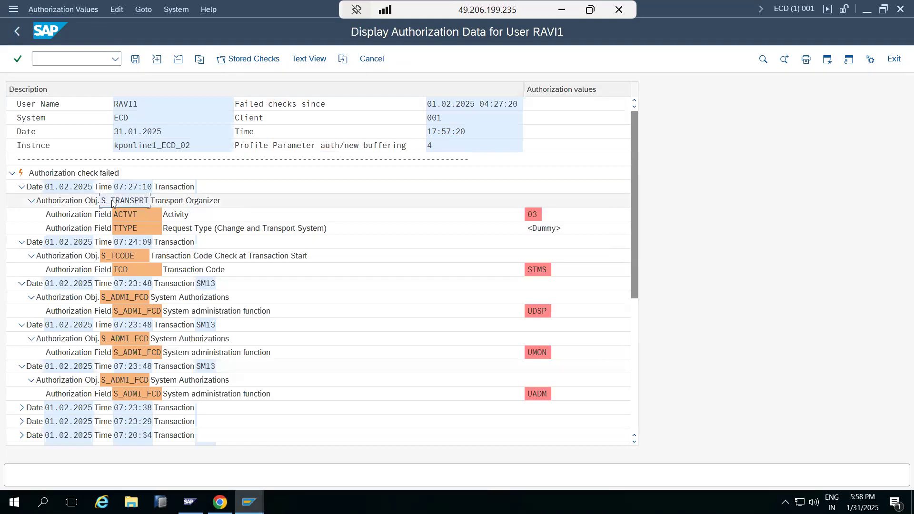
mouse_move(250, 502)
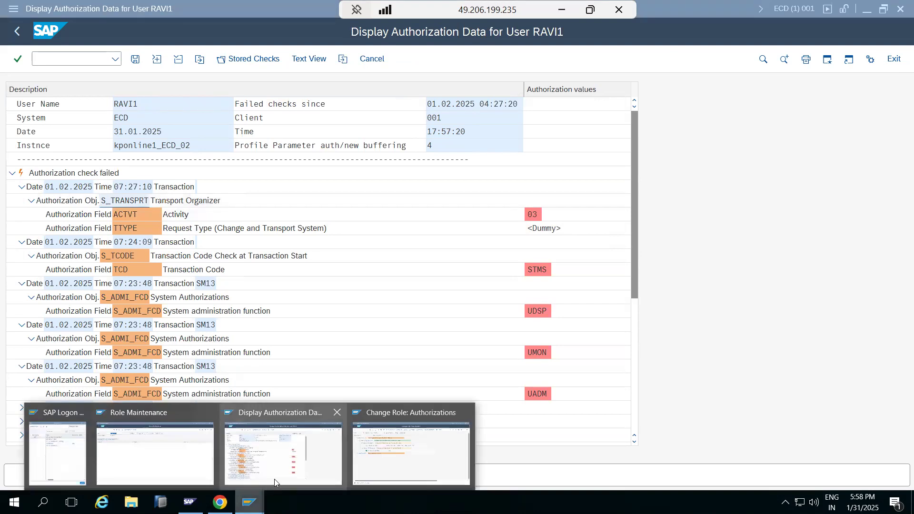
click(367, 451)
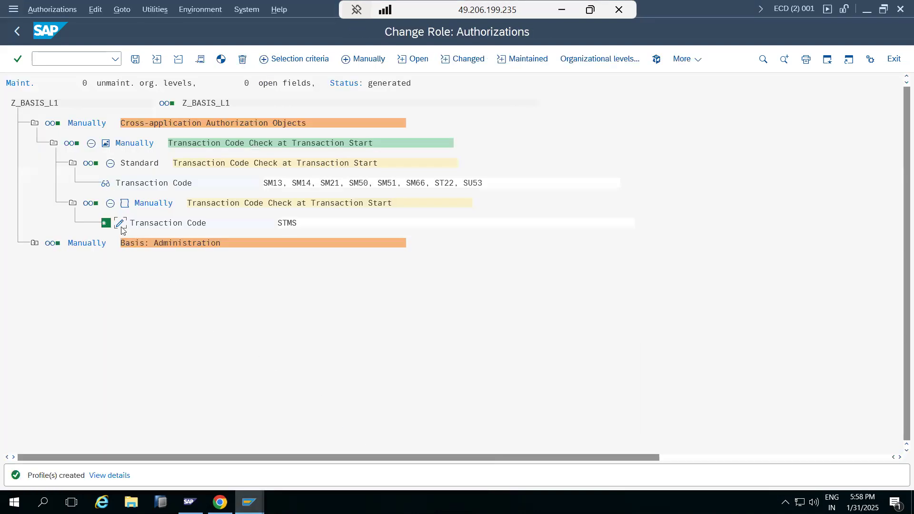
click(347, 65)
text(S_TRANSPRT)
key(Return)
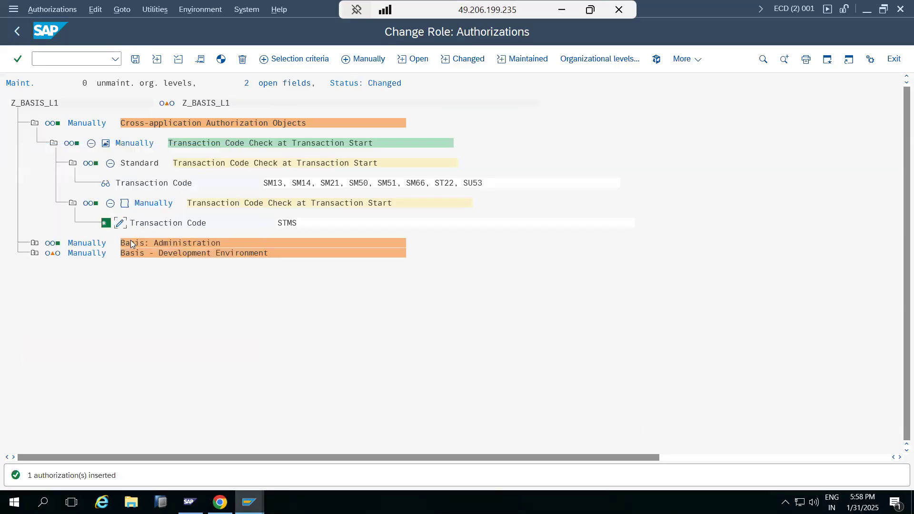
Expand Transport Organizer under Basis - Development Environment and grant full authorization for its Activity field
click(35, 252)
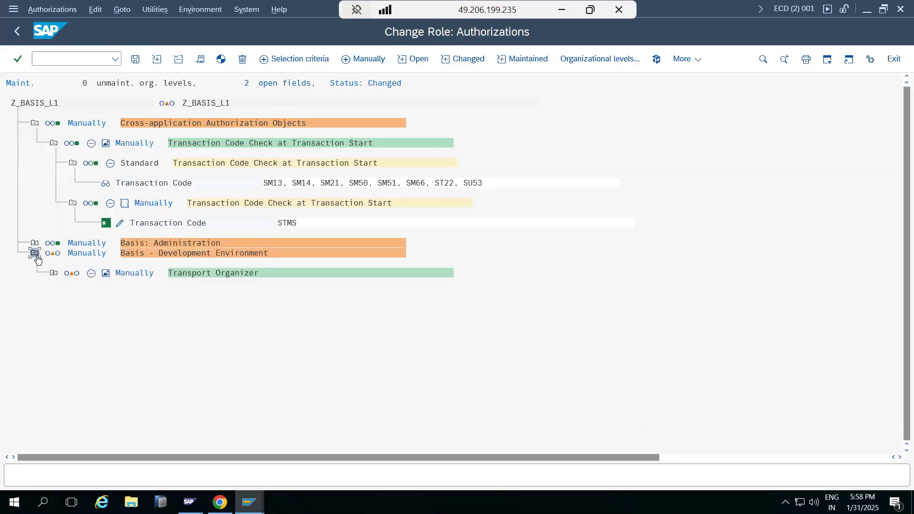
click(54, 274)
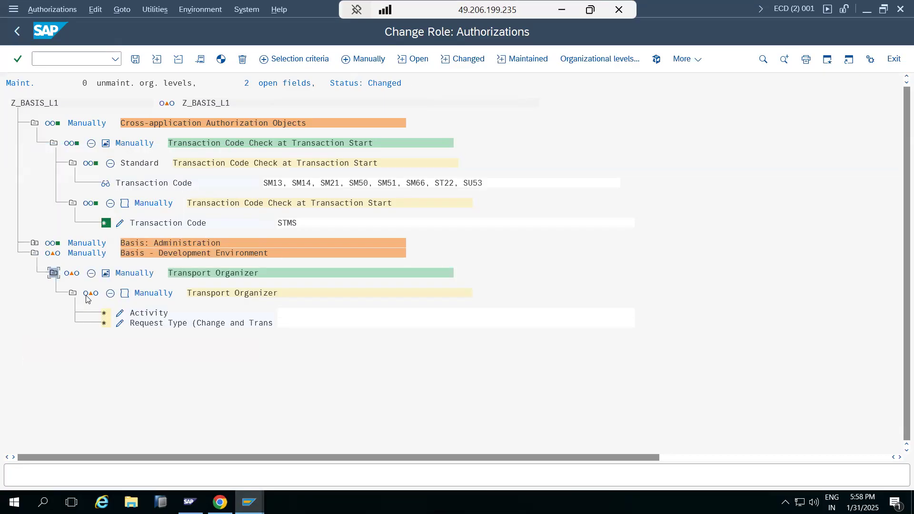
click(120, 314)
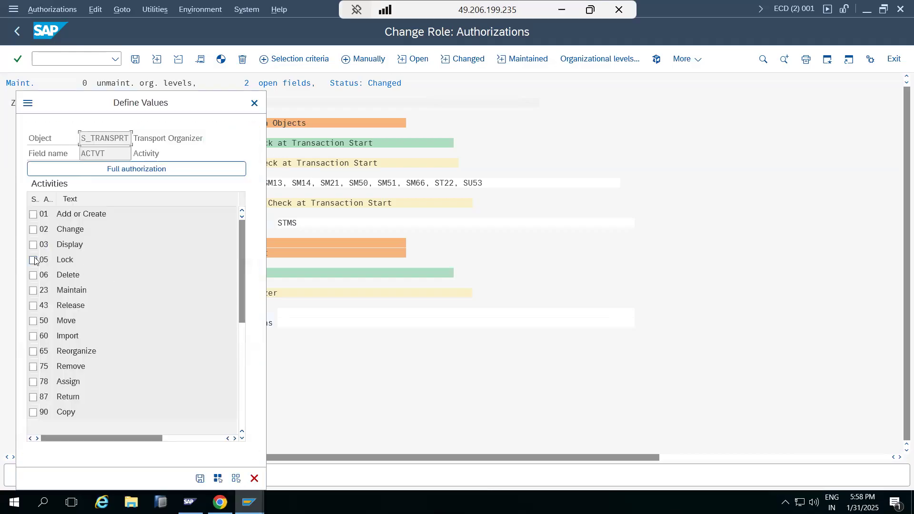
click(76, 169)
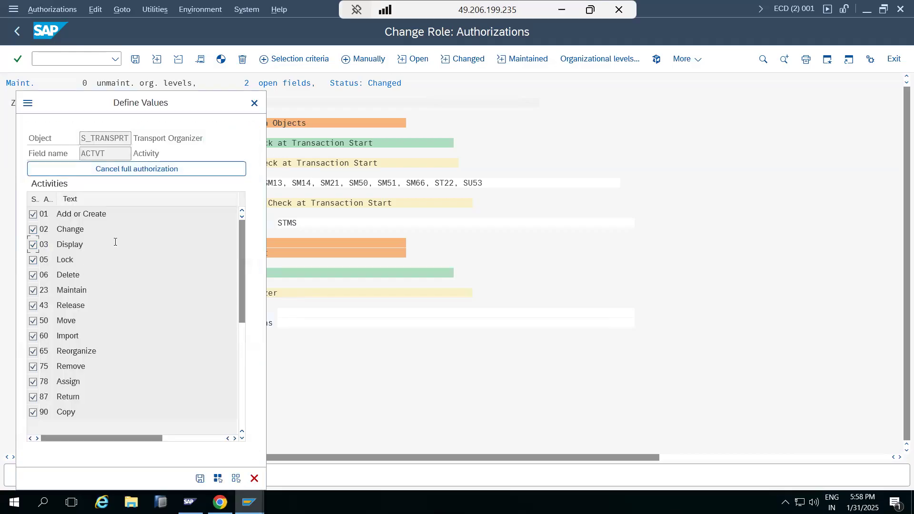
click(200, 478)
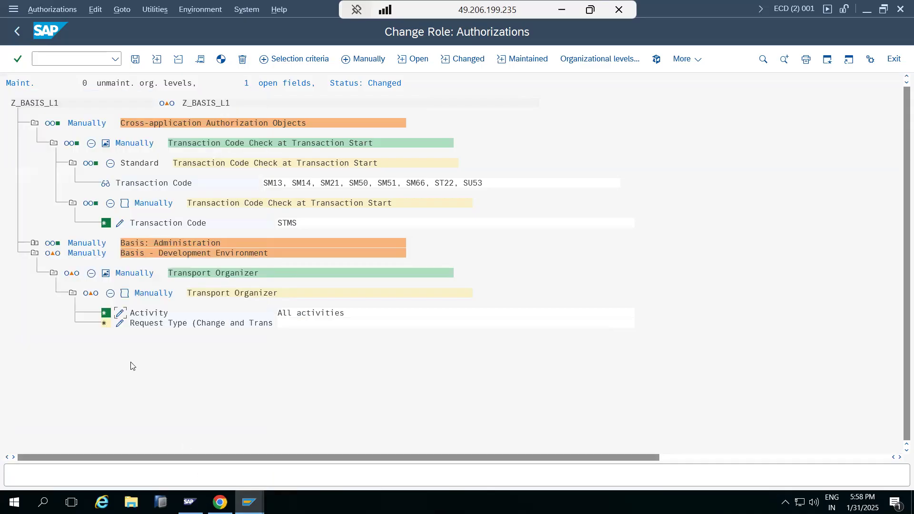
Grant full authorization for the Transport Organizer's Request Type field, and save the authorization data and generate the profile
click(119, 324)
click(131, 190)
click(208, 379)
click(133, 63)
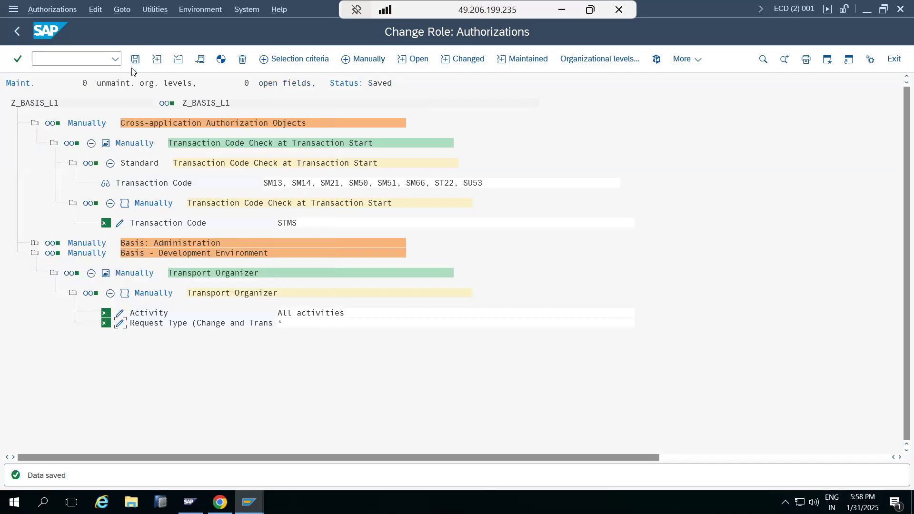
click(215, 63)
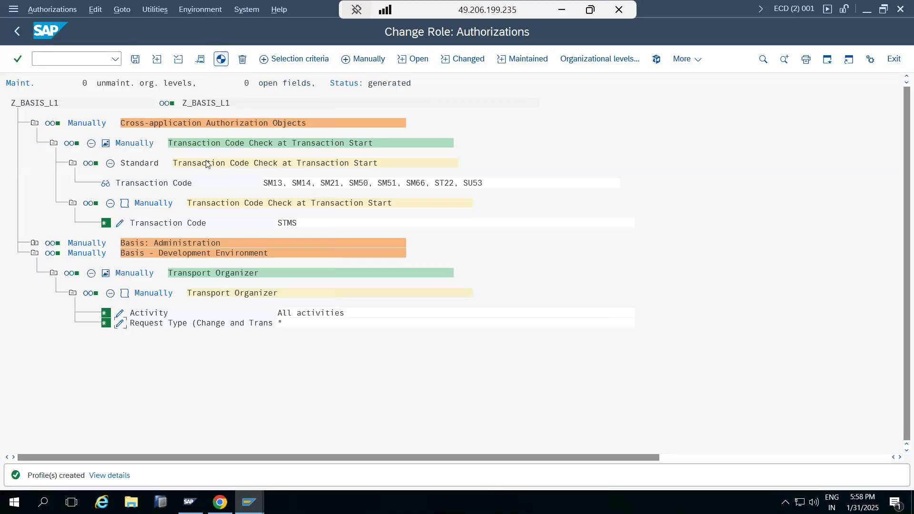
Glance at the test user's failed checks, then go back to the main screen of role Z_BASIS_L1 and save it
mouse_move(255, 499)
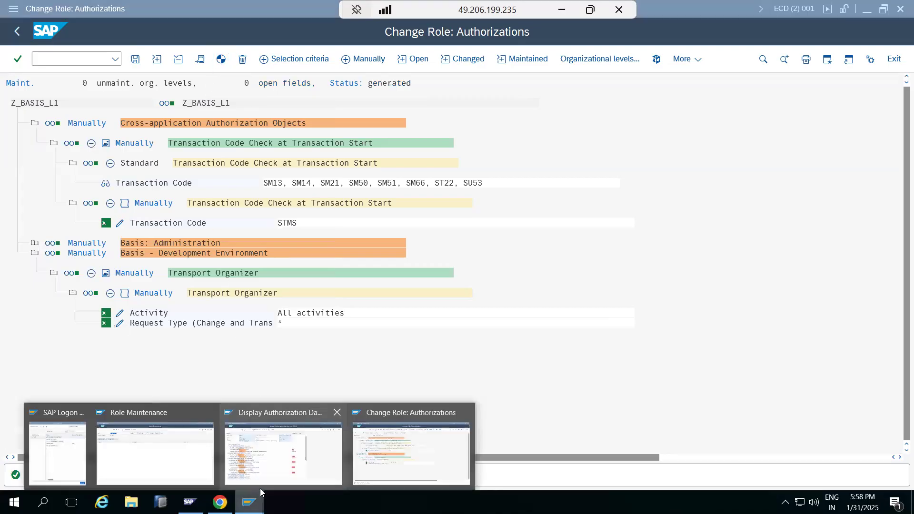
click(261, 455)
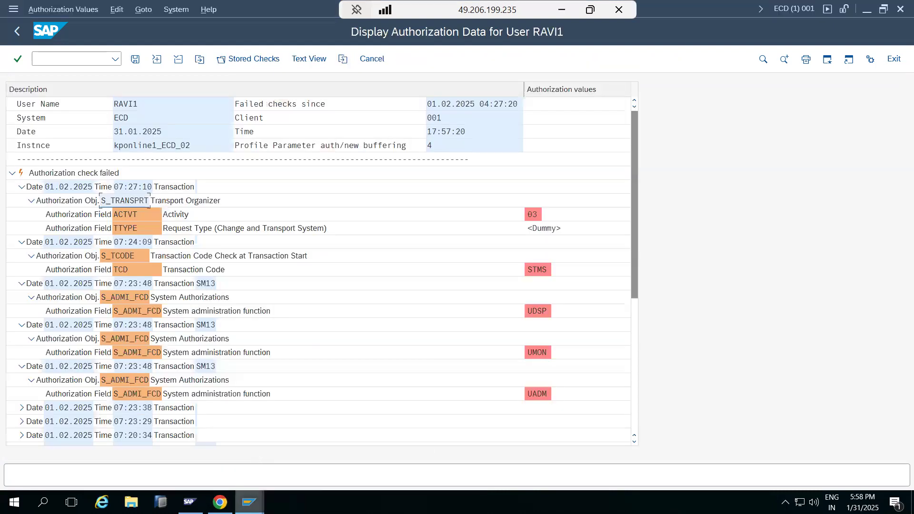
mouse_move(249, 500)
click(368, 460)
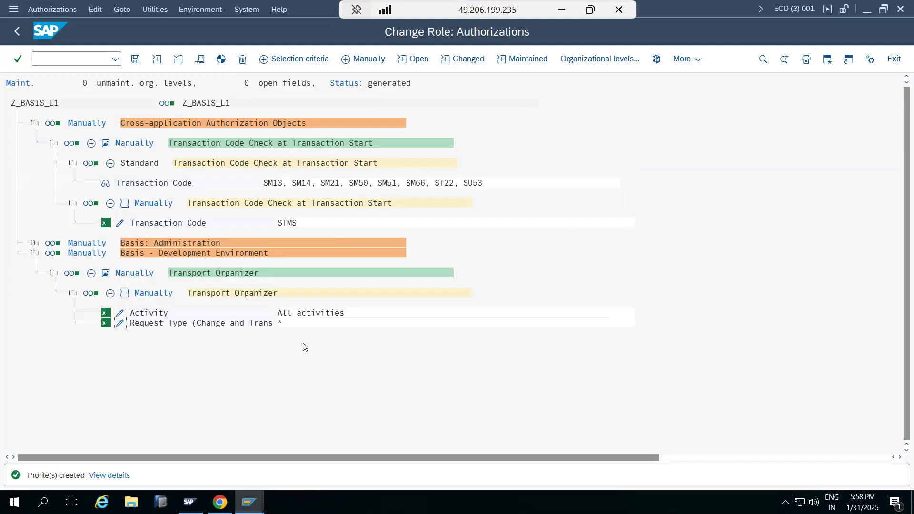
click(17, 31)
click(135, 59)
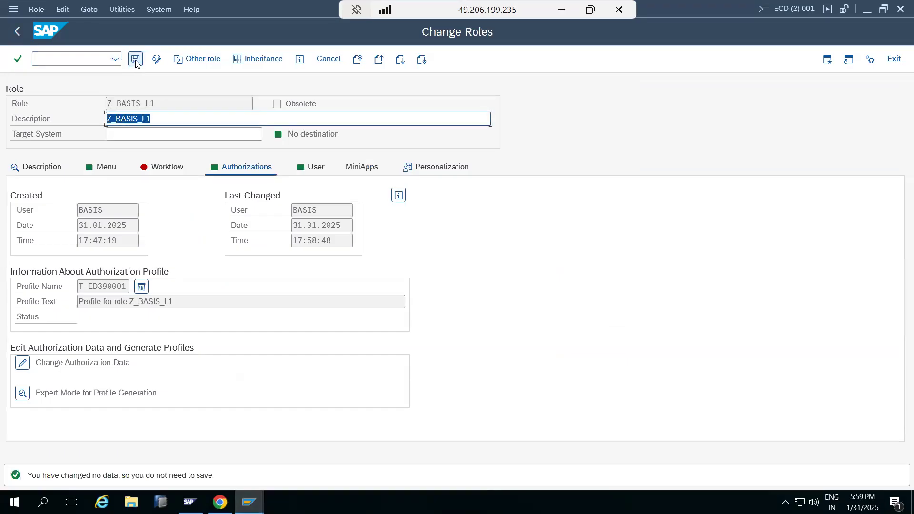
In the test user's session, leave the failed checks, run transaction STMS, and open and refresh the import overview
mouse_move(248, 499)
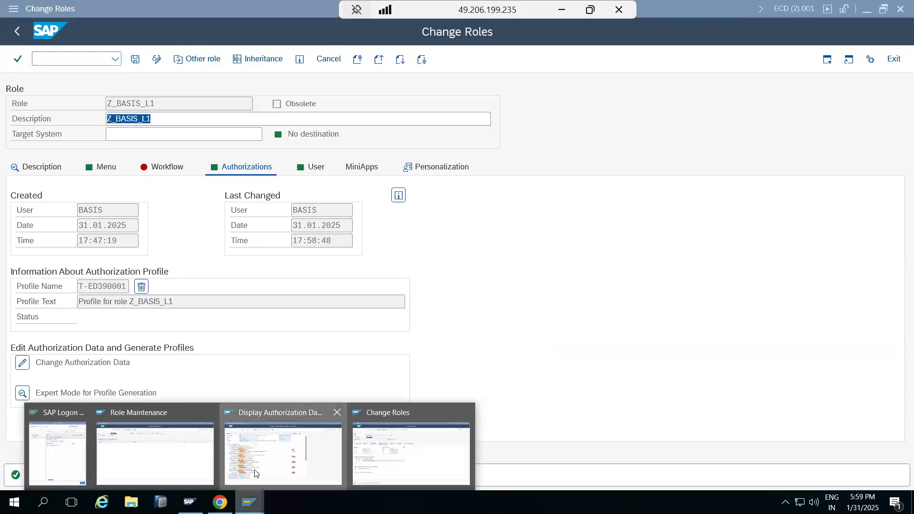
click(276, 454)
click(16, 32)
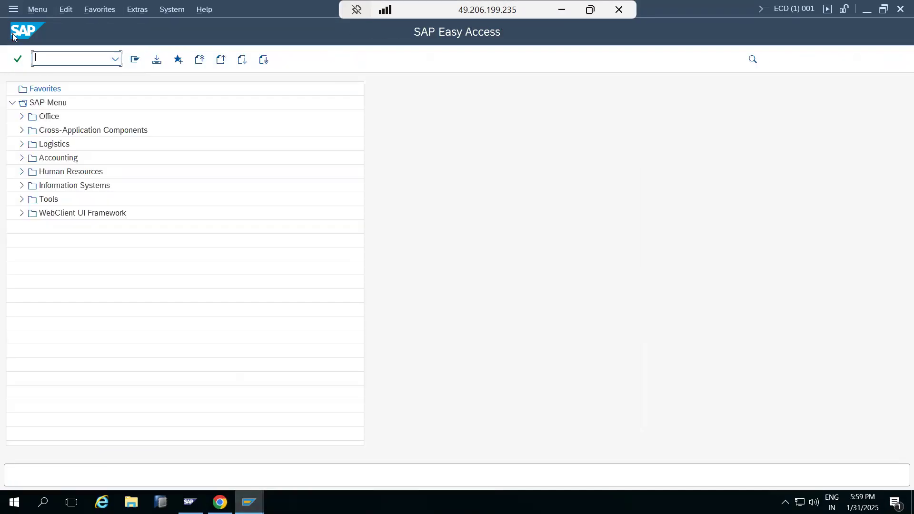
click(38, 58)
text(stms)
key(Return)
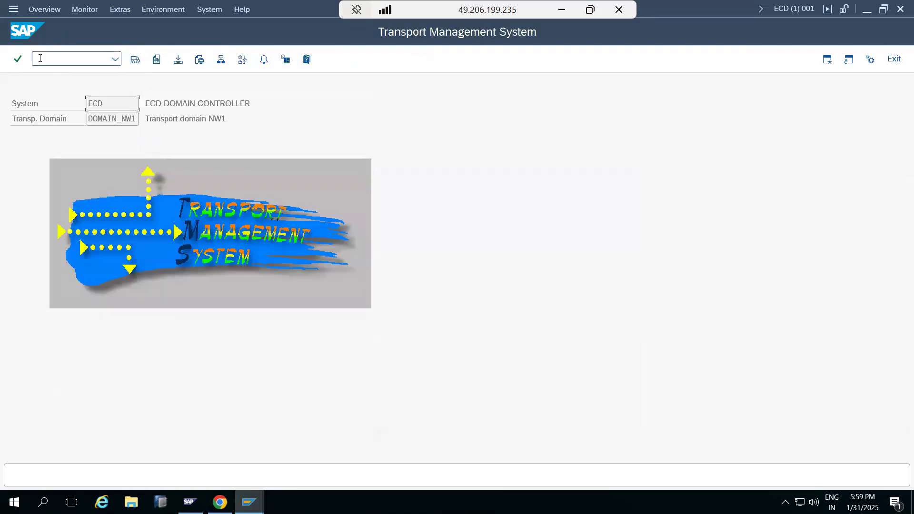
click(130, 63)
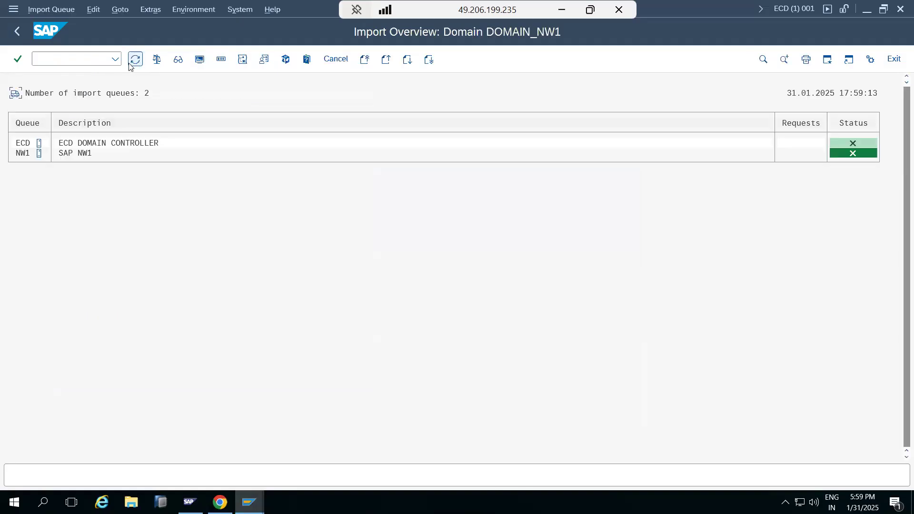
click(137, 59)
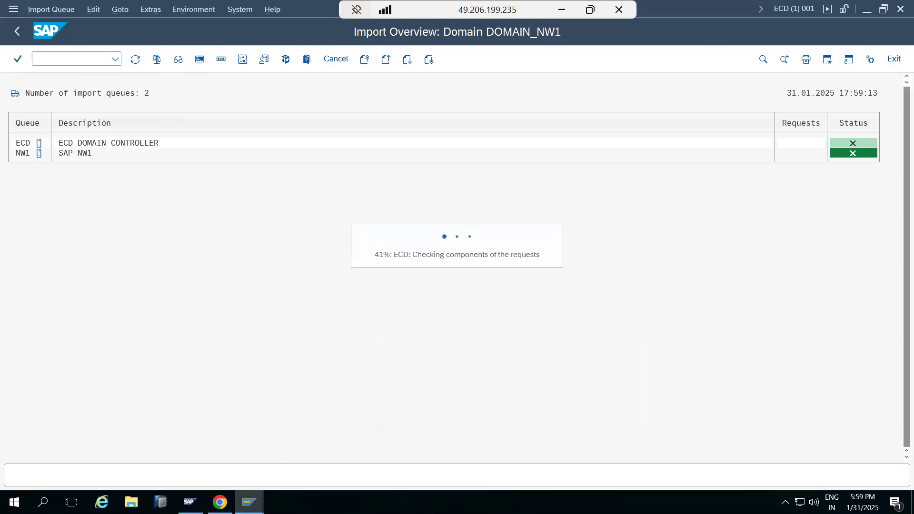
Switch back to role Z_BASIS_L1, review its authorization object classes and return to the role's main screen
mouse_move(249, 502)
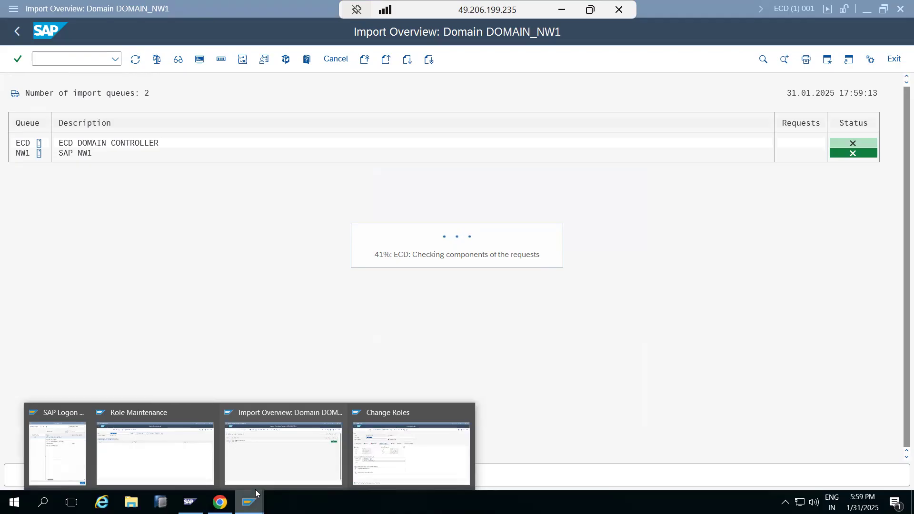
click(411, 452)
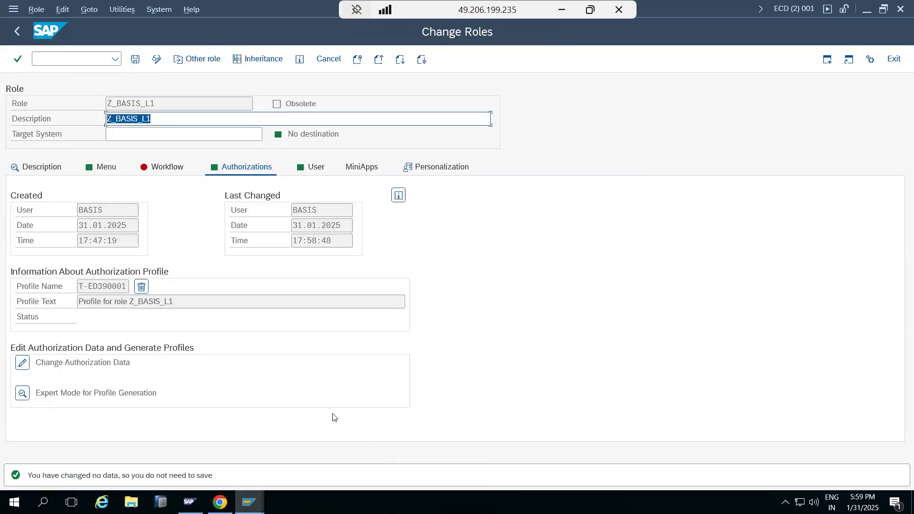
click(28, 367)
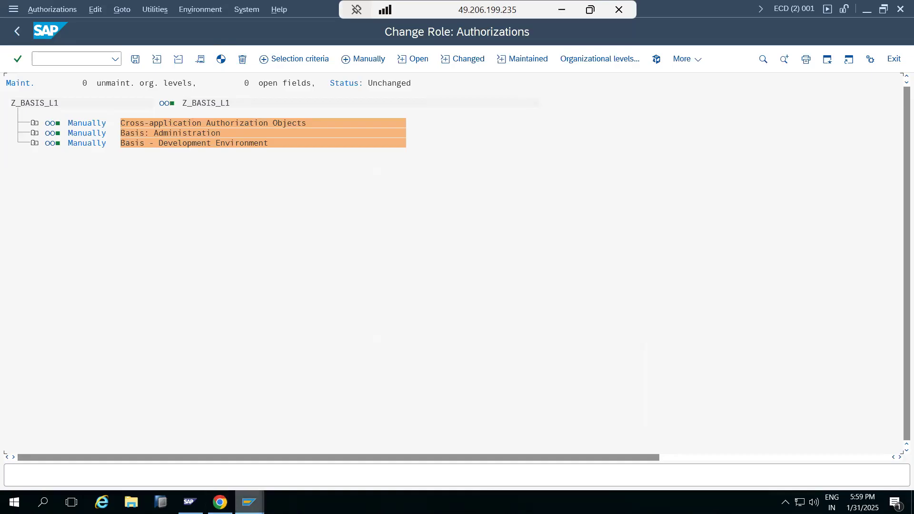
click(249, 502)
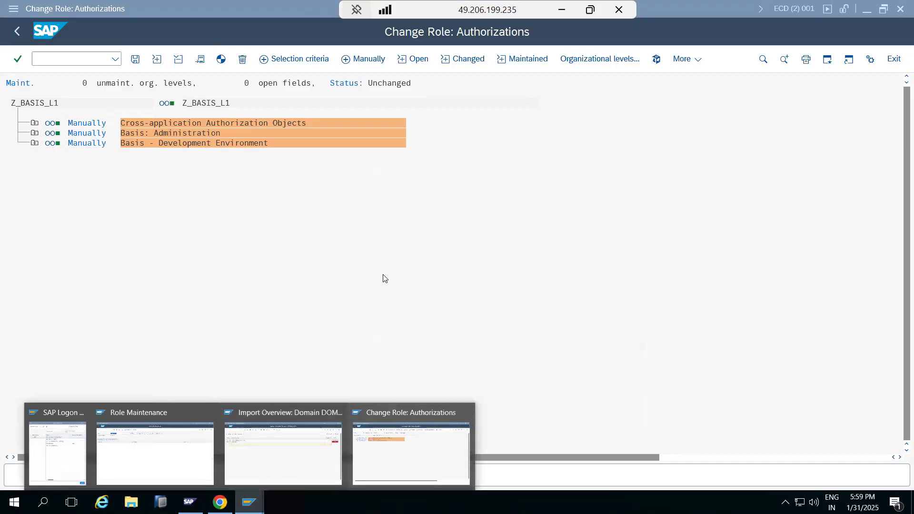
click(385, 286)
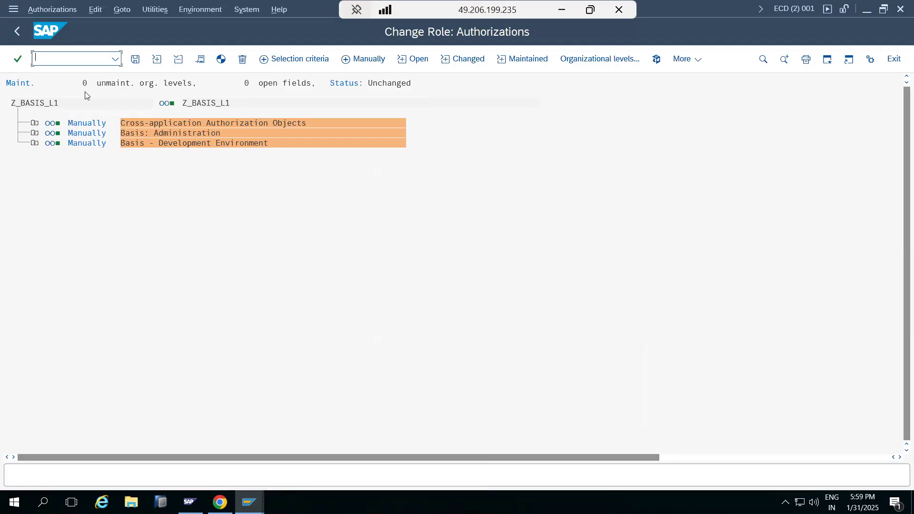
click(9, 28)
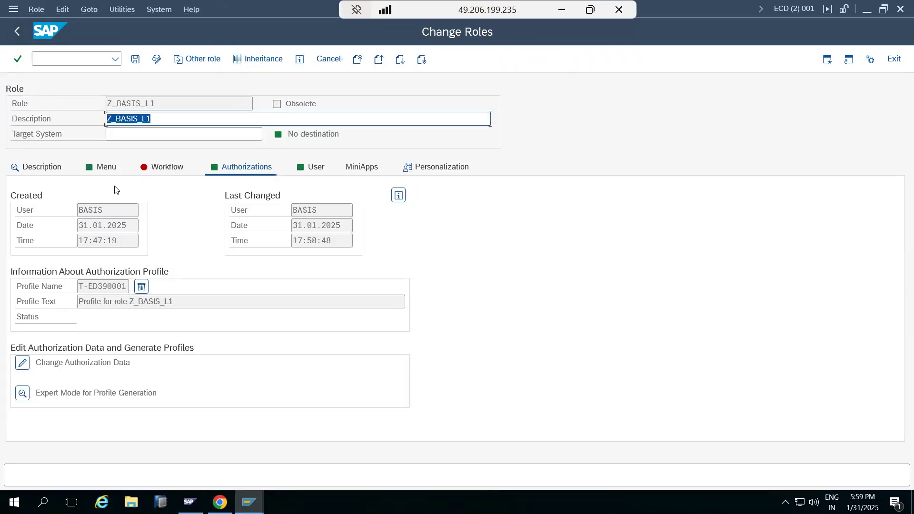
Review the user assignments of role Z_BASIS_L1 and return to its authorization details
double_click(162, 109)
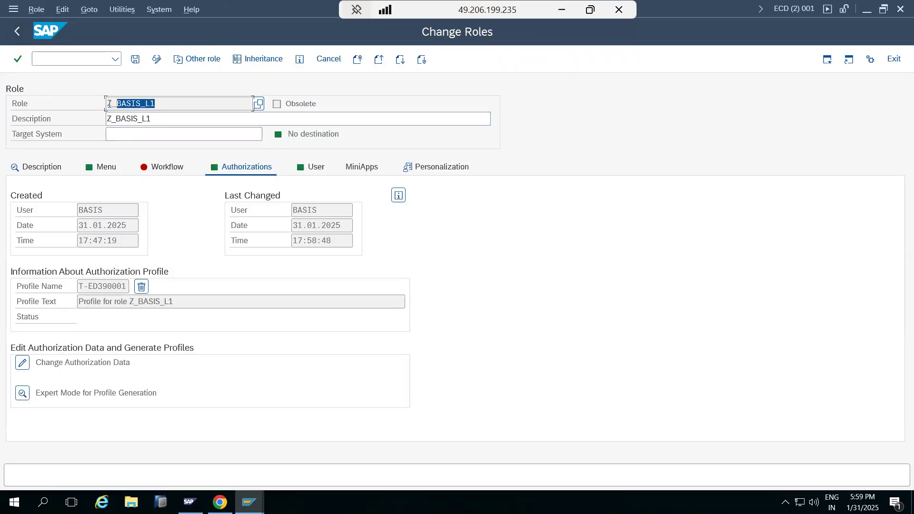
click(305, 173)
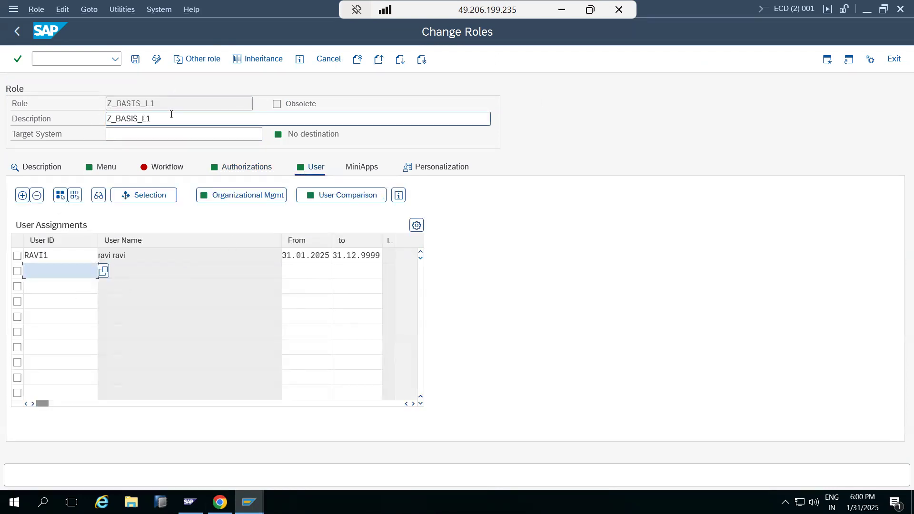
drag(158, 104, 106, 104)
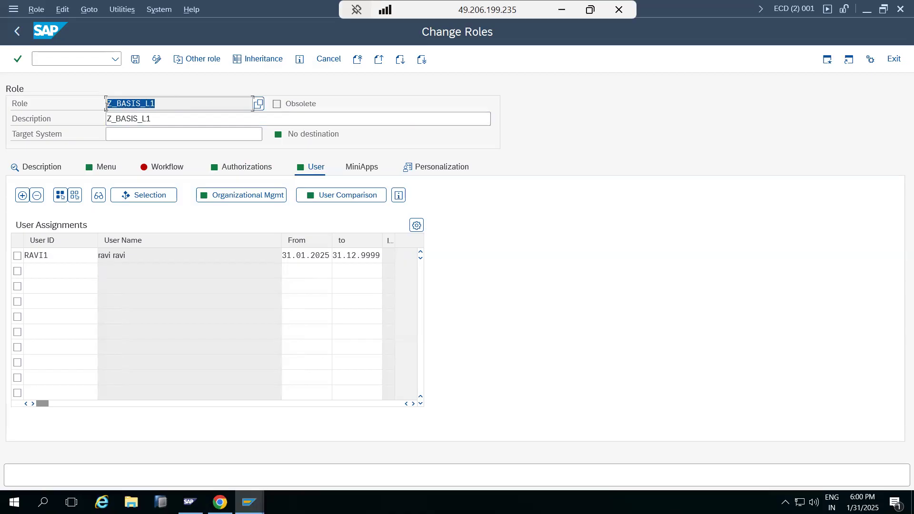
click(36, 271)
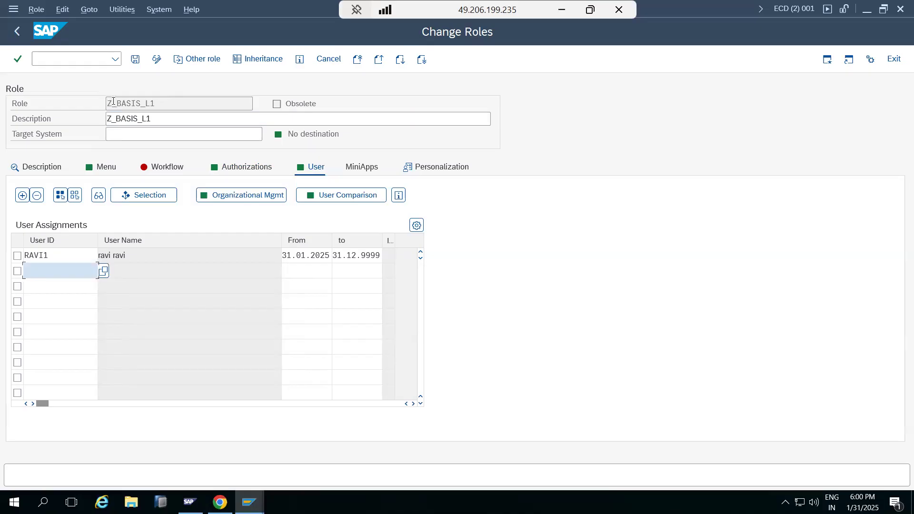
click(223, 168)
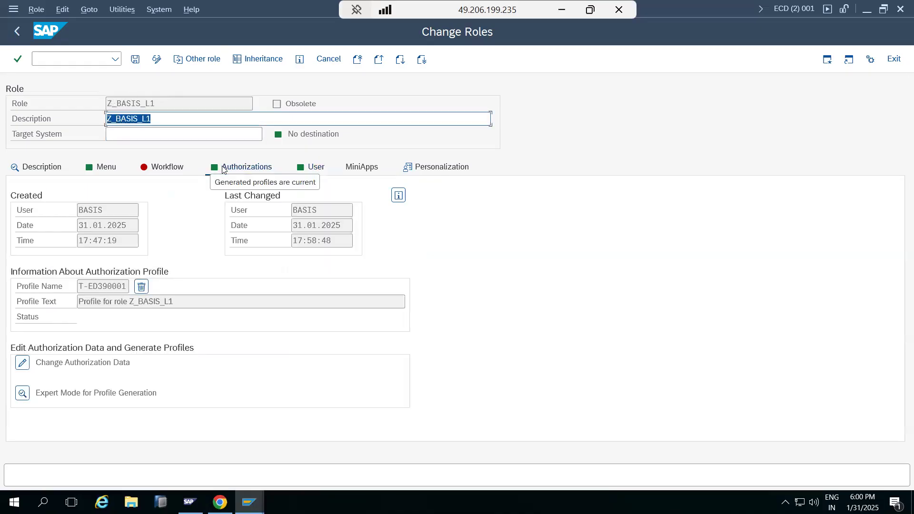
Save role Z_BASIS_L1 and leave role maintenance for the SAP Easy Access screen
click(133, 65)
click(17, 33)
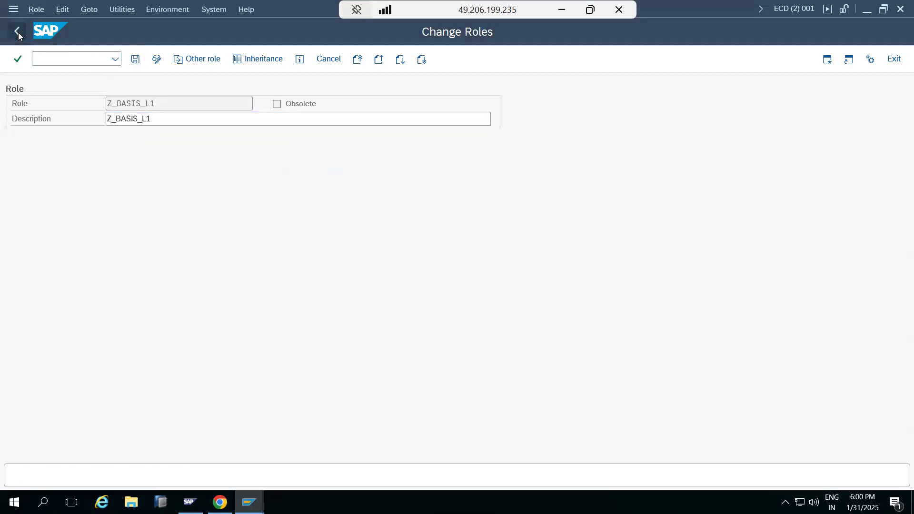
click(18, 33)
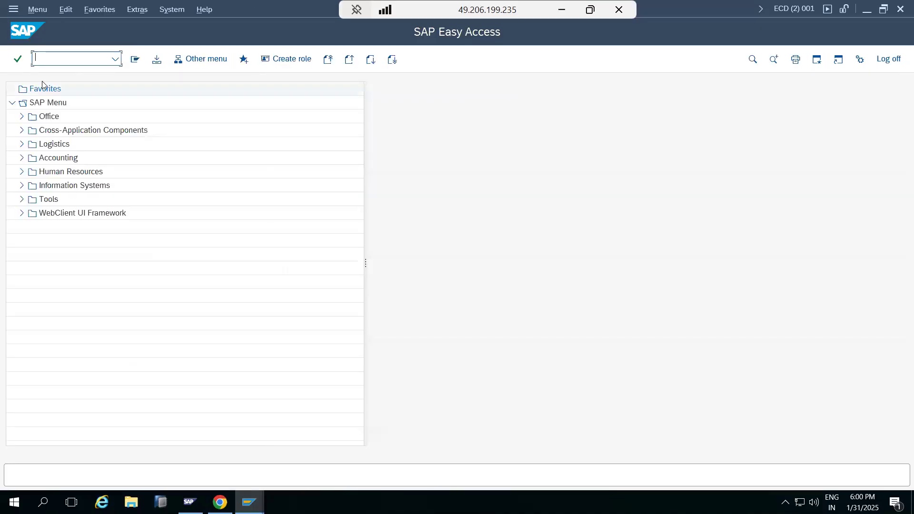
Glance at the ABAP runtime errors selection in transaction ST22 and go back to SAP Easy Access
text(st22)
key(Return)
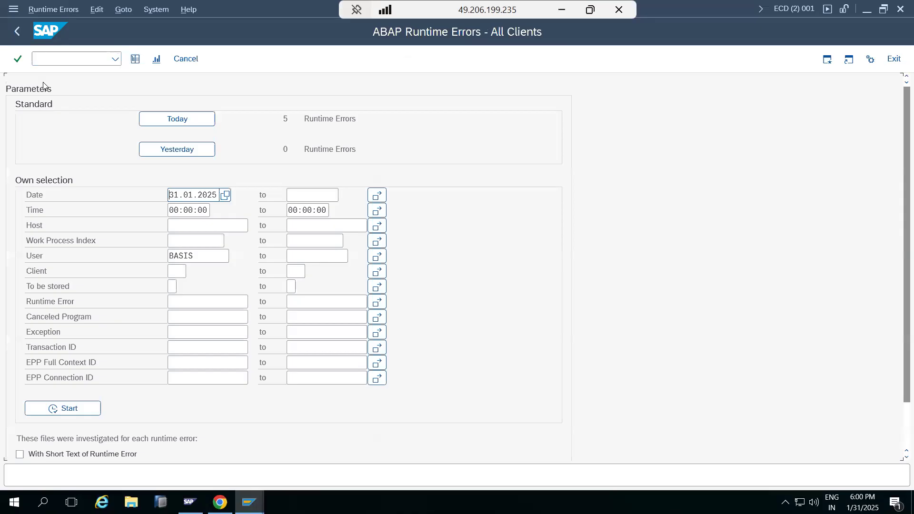
click(15, 34)
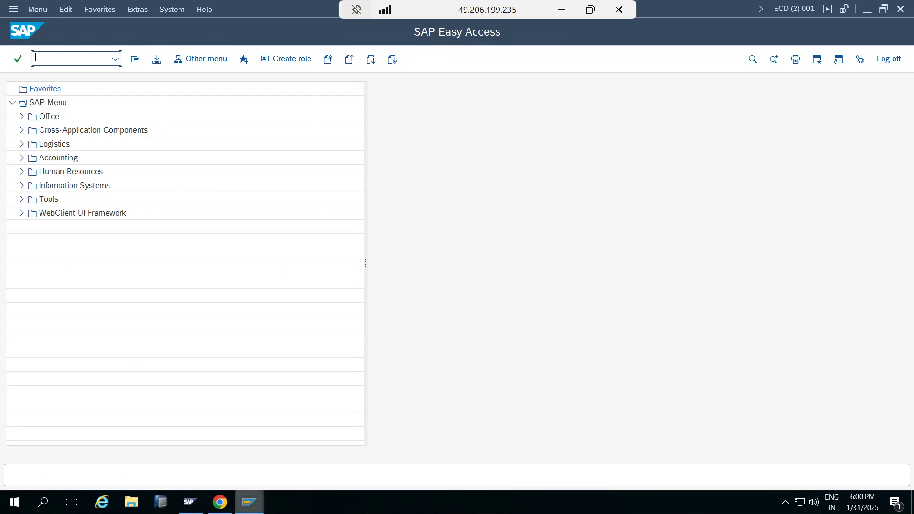
Switch to the test user's STMS session, leave the import overview and dismiss the information message
click(250, 503)
click(259, 471)
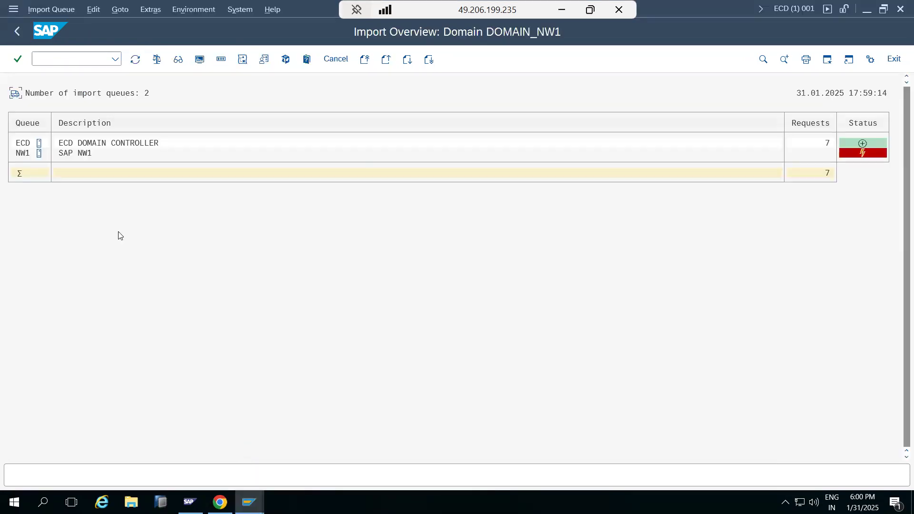
click(16, 31)
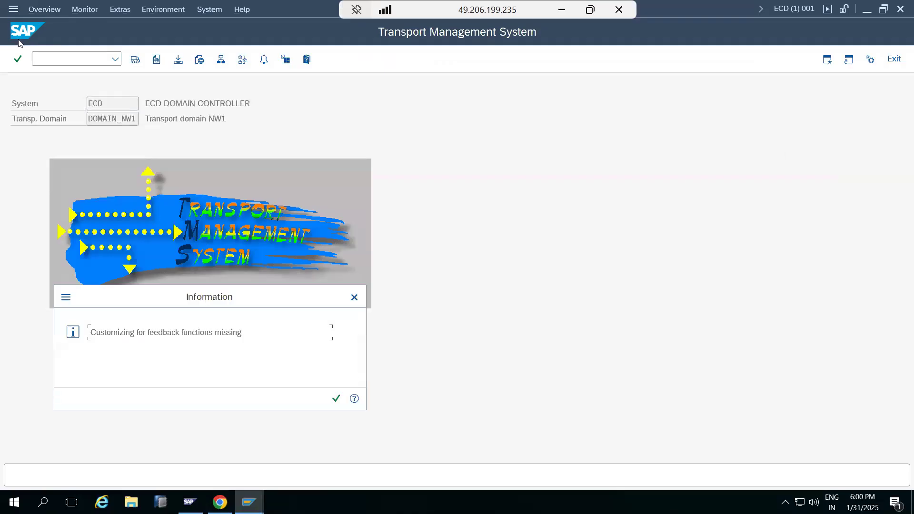
click(336, 399)
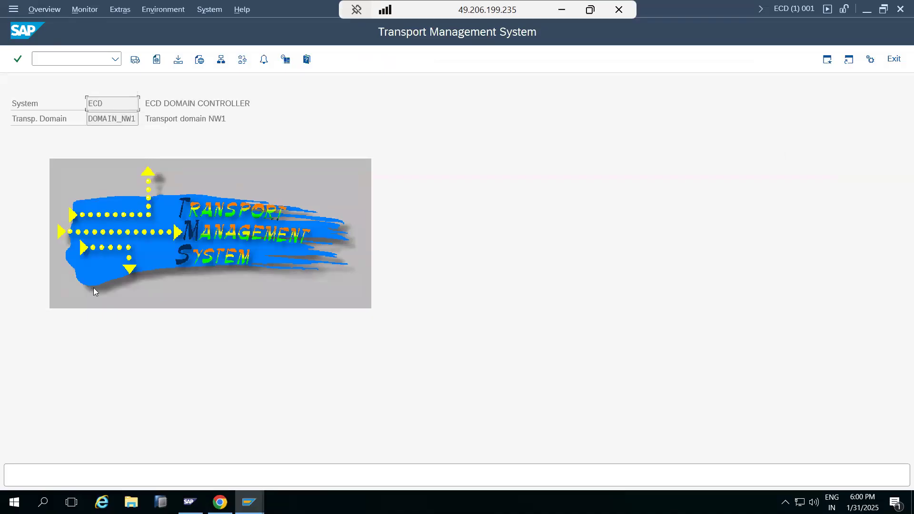
Switch to the Role Maintenance session and open user maintenance with transaction /nSU01
mouse_move(249, 502)
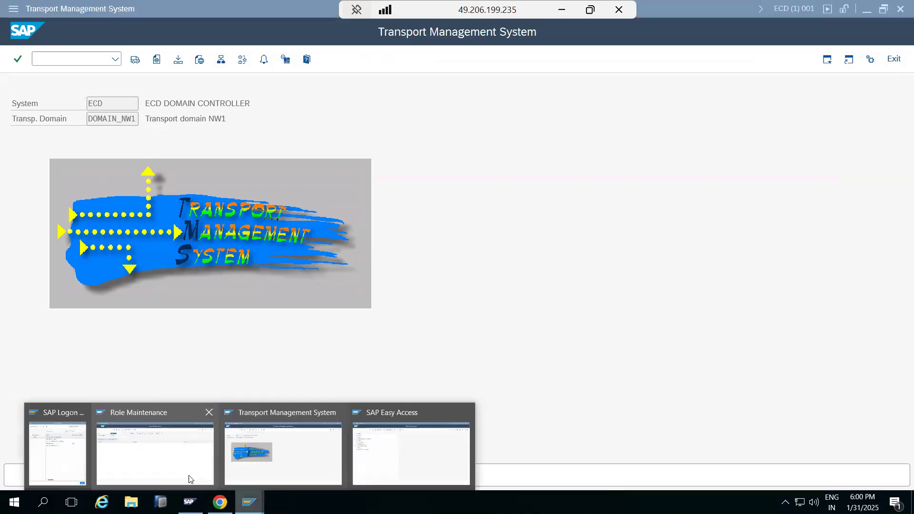
click(183, 471)
click(47, 65)
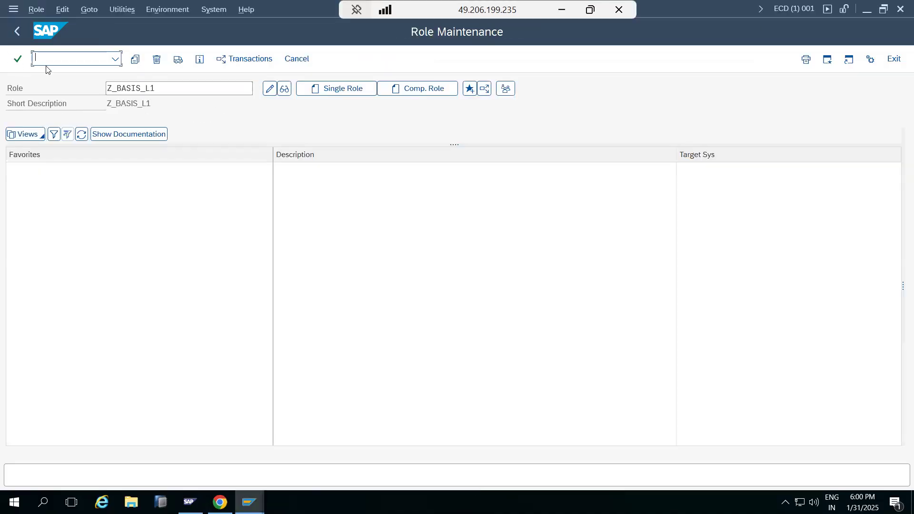
text(/nsu01)
key(Return)
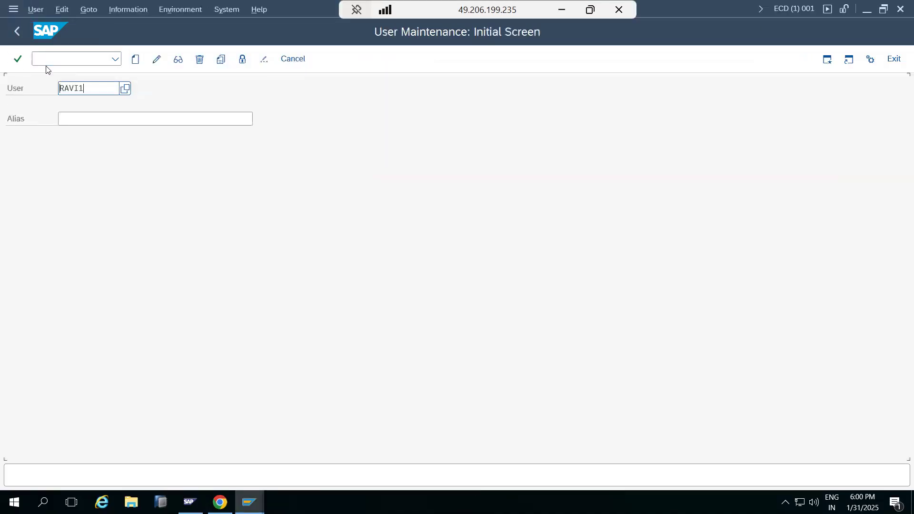
Lock the test user and display the account's logon data to check the lock status
double_click(74, 86)
click(243, 60)
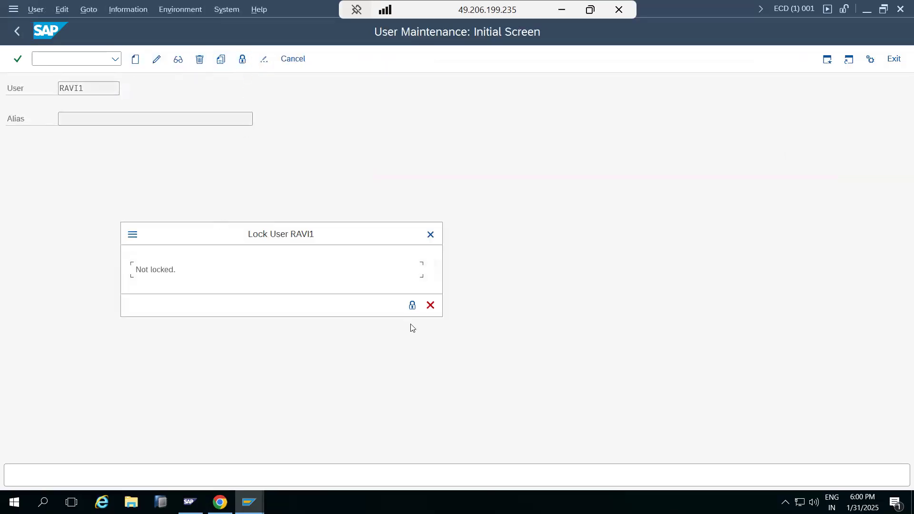
click(410, 307)
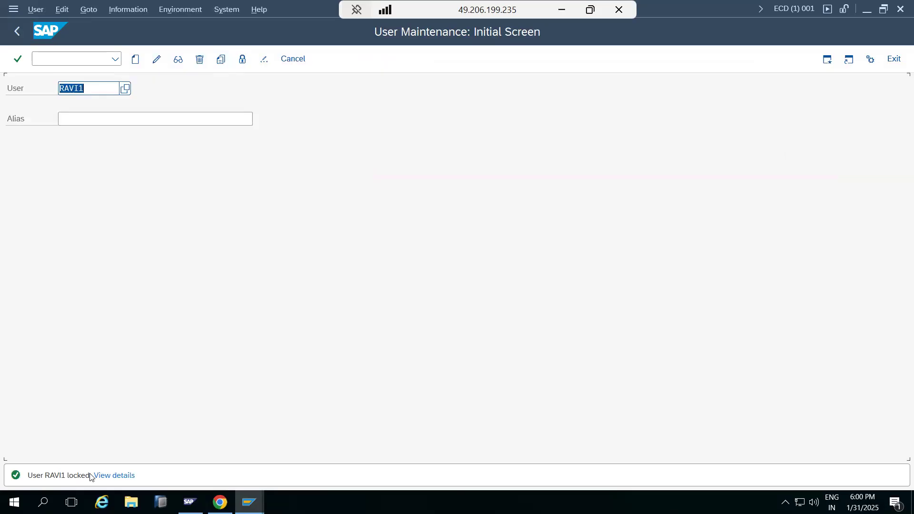
click(178, 59)
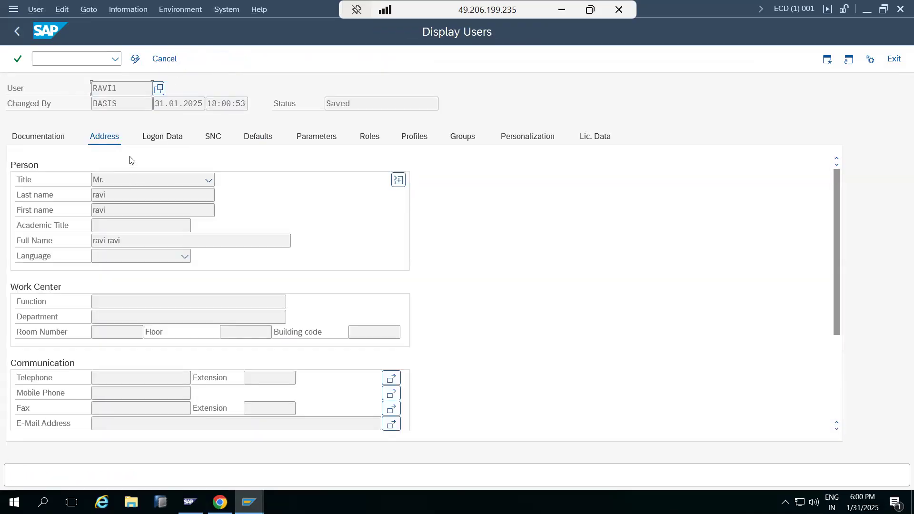
click(167, 139)
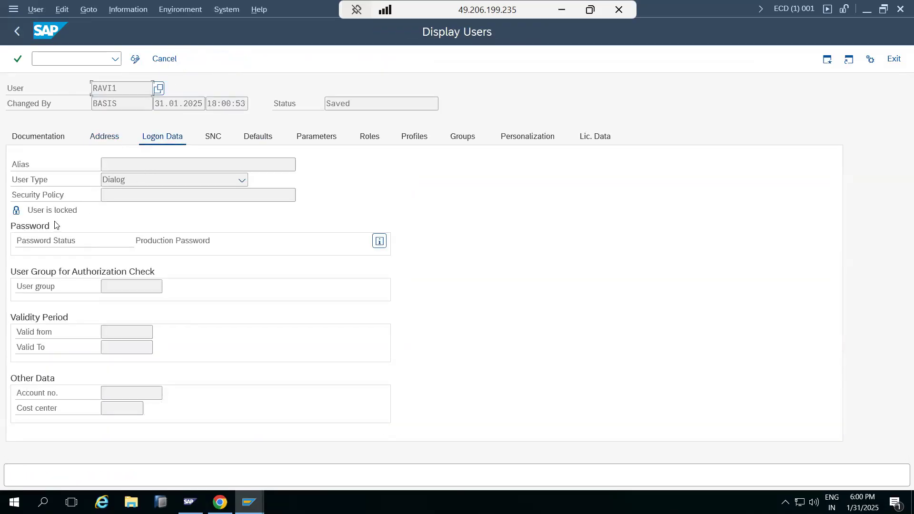
Open the SAP ECC DEVELOPMENT connection and try to log on to client 000 with the test user's ID and account password
mouse_move(257, 490)
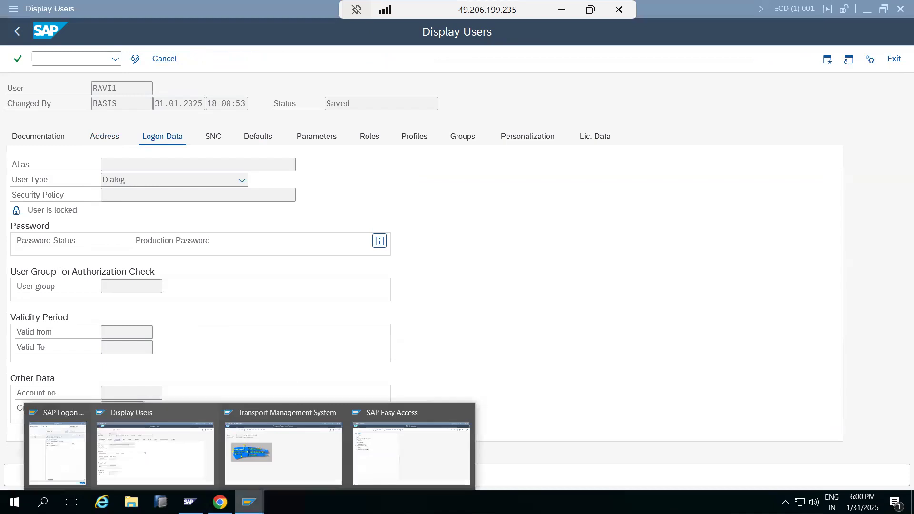
click(54, 466)
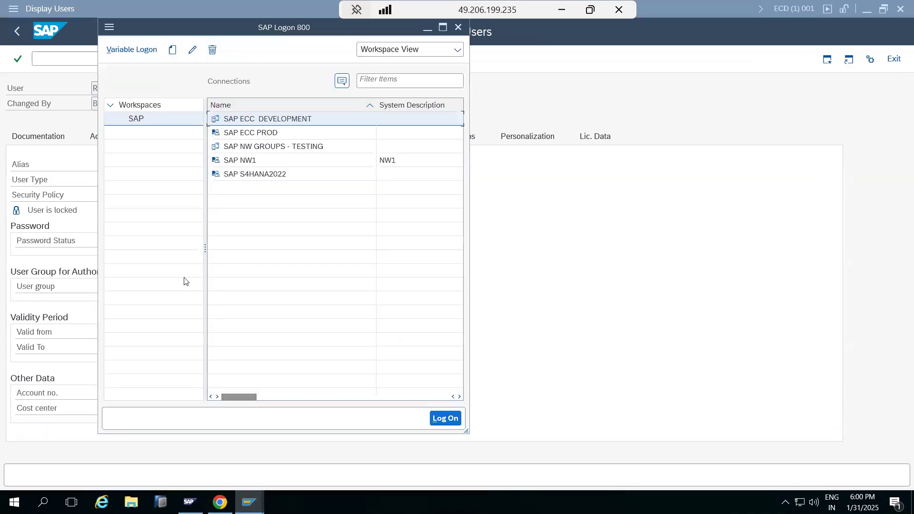
double_click(245, 123)
text(000)
key(Tab)
text(ravi1)
key(Tab)
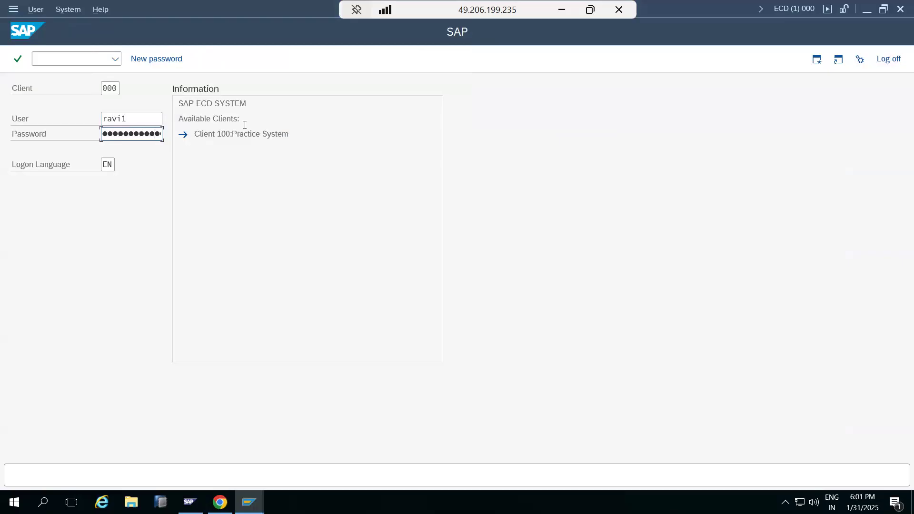
key(Return)
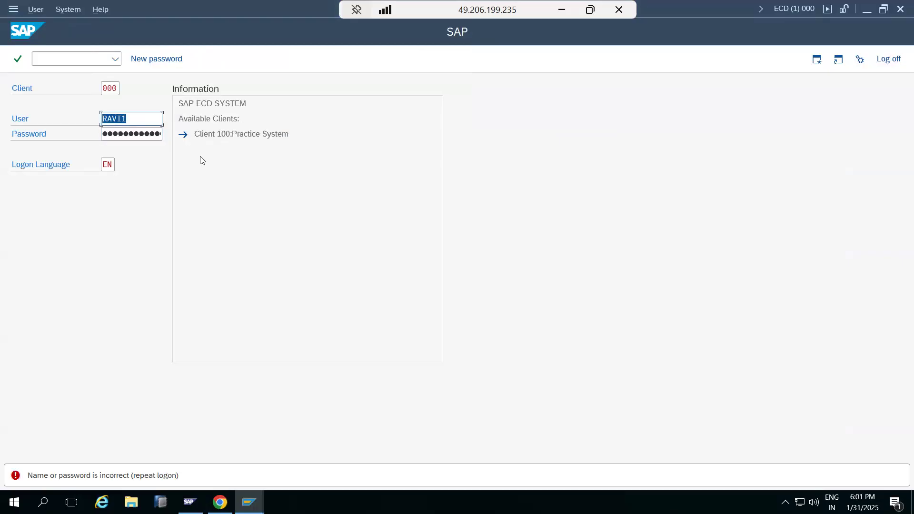
click(140, 133)
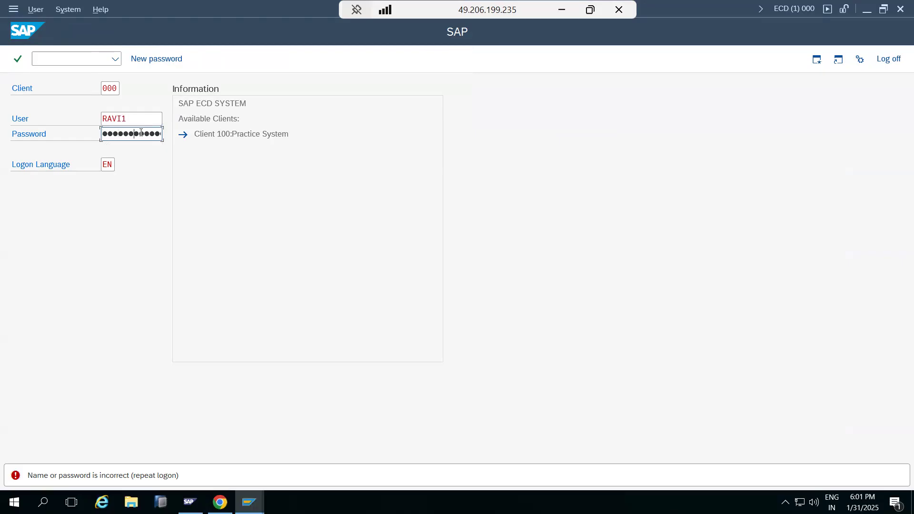
key(shift+Tab)
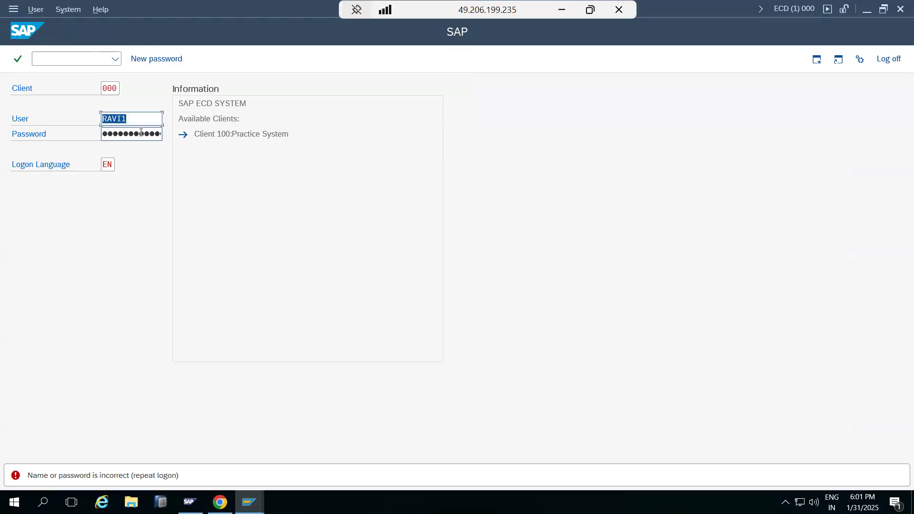
Switch back to the displayed test user and view the role assignments
click(249, 500)
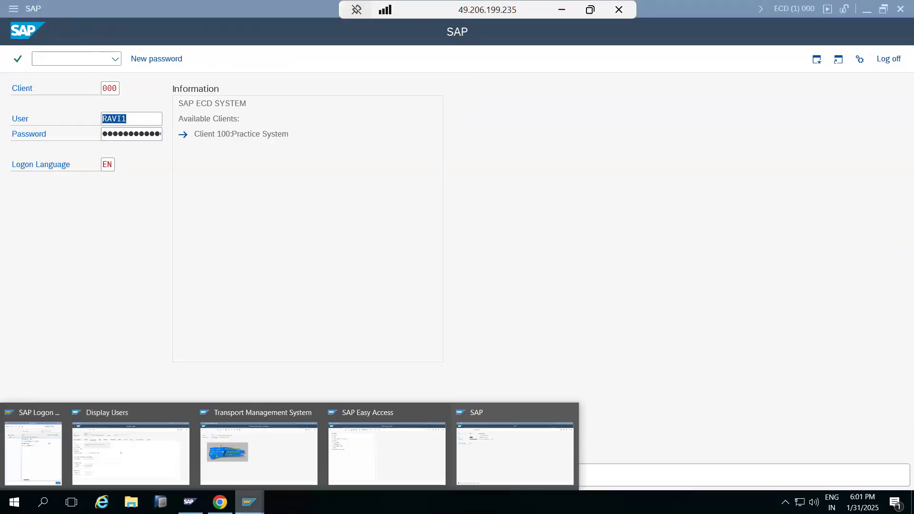
click(143, 470)
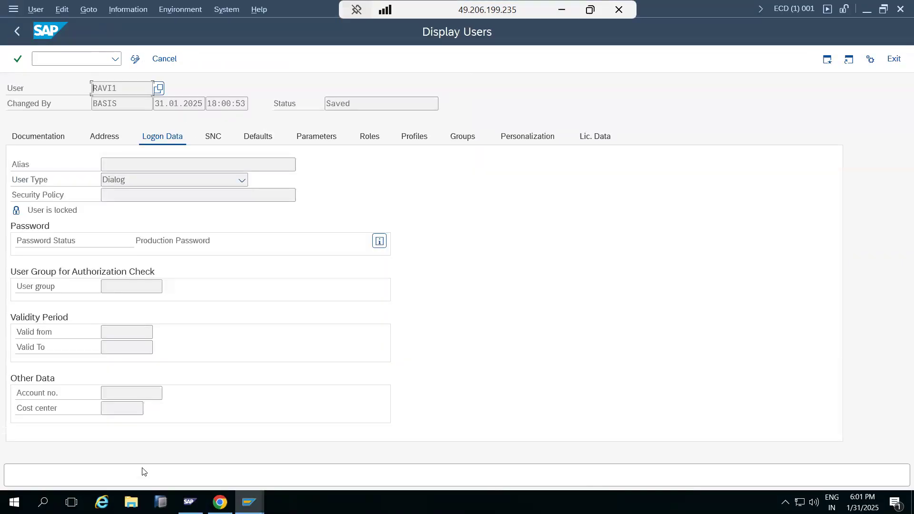
click(365, 142)
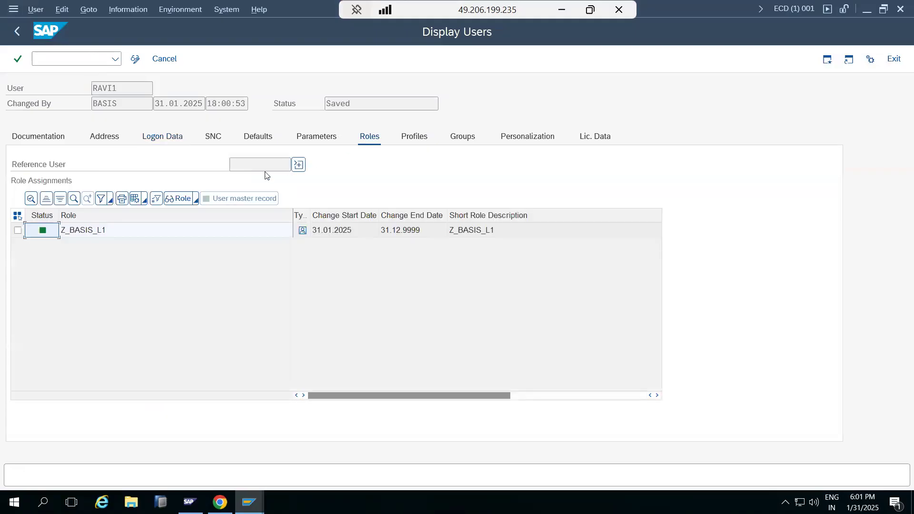
Return to the initial user maintenance screen, unlock the test user and leave the transaction
click(16, 33)
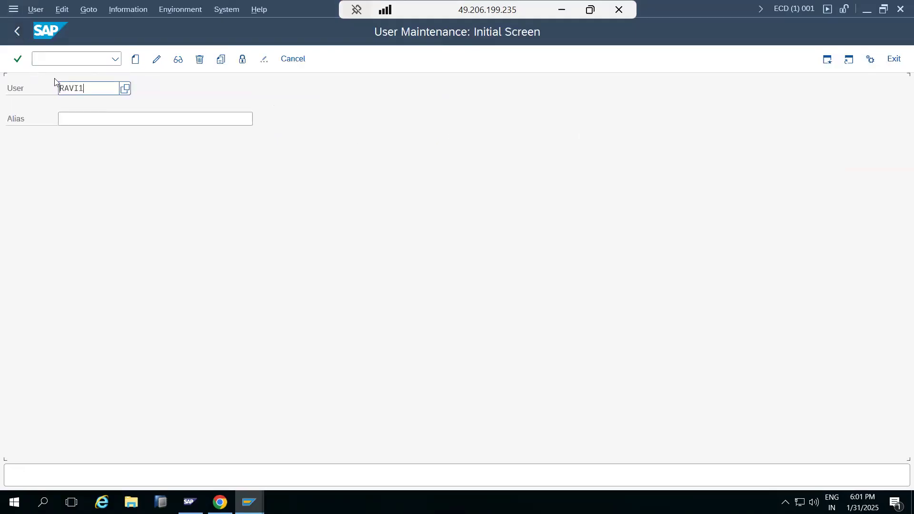
click(242, 60)
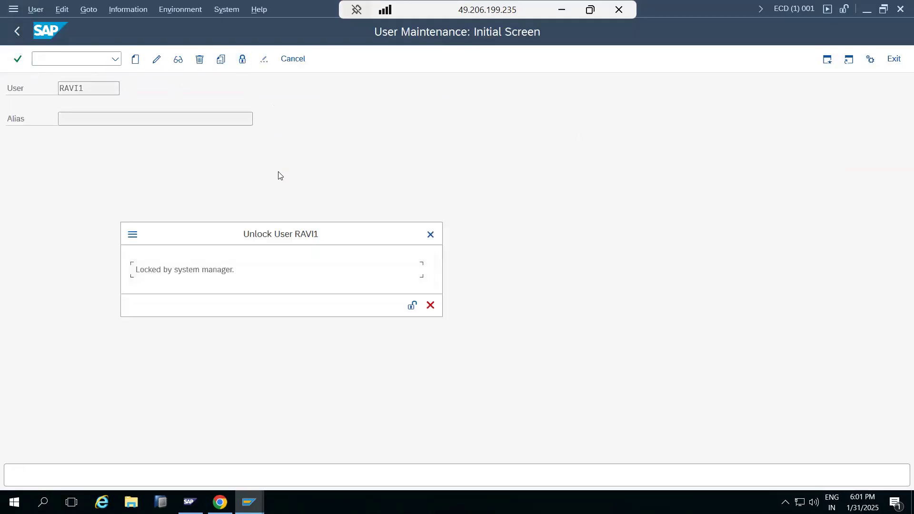
click(412, 305)
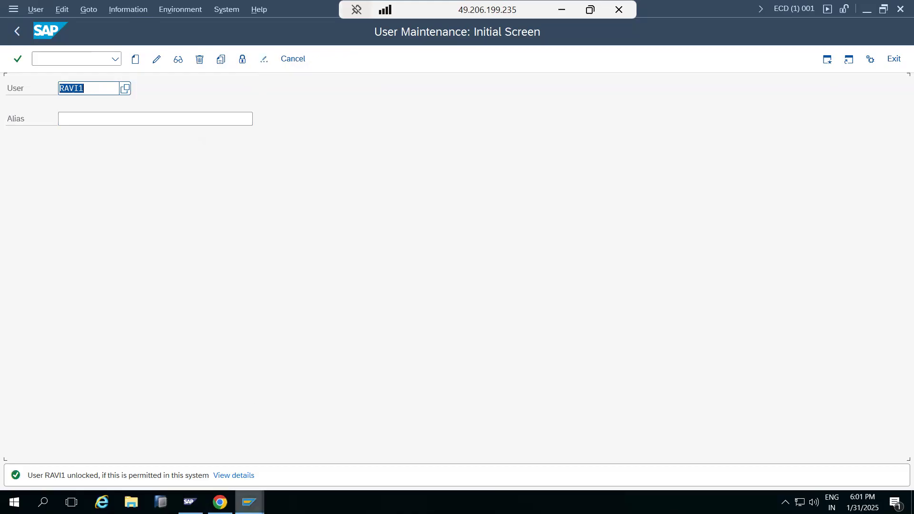
click(14, 35)
Switch to the SAP Easy Access session and open transaction SU10 for mass user maintenance
click(249, 502)
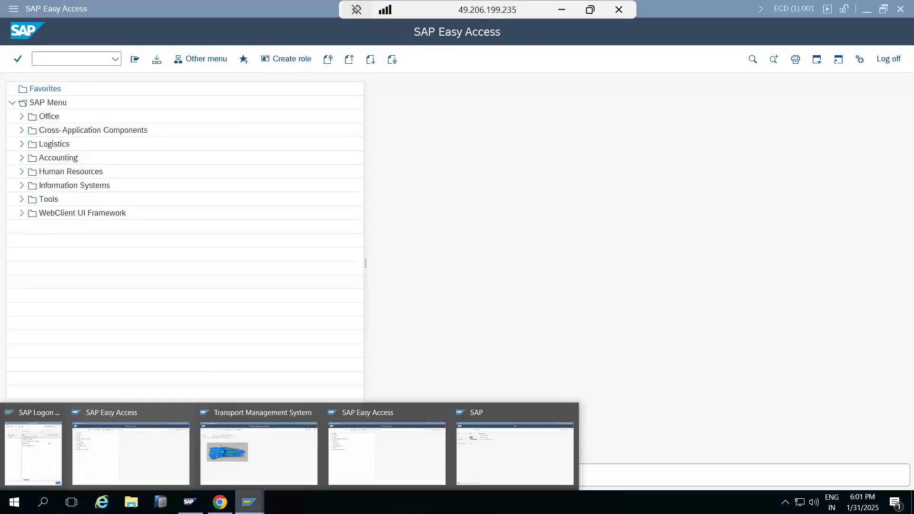
click(93, 455)
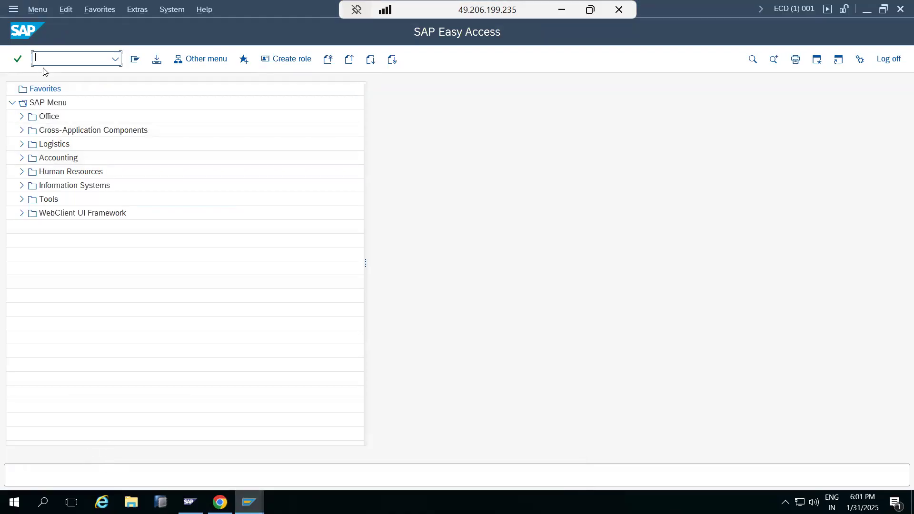
text(su10)
key(Return)
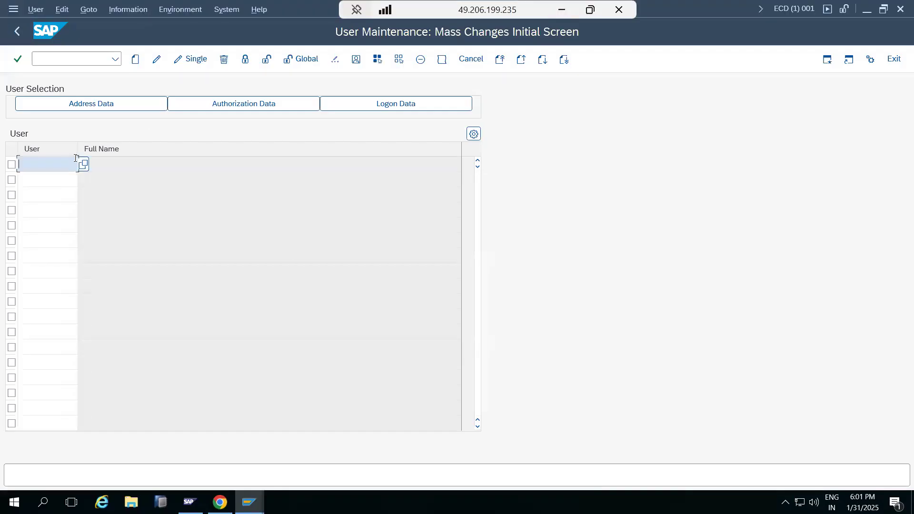
List five new user IDs in the user table, using the test user's base name with suffixes 2 to 6
text(avi)
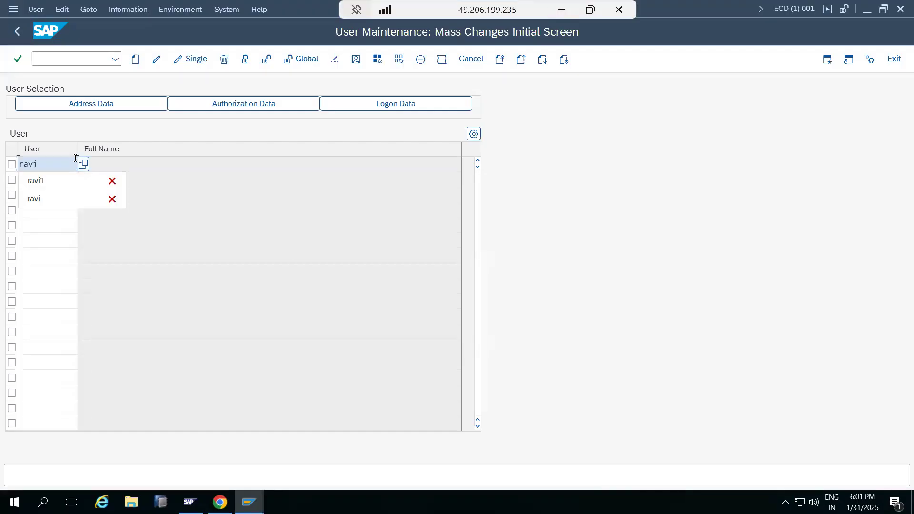
text(2)
key(Tab)
text(ravi)
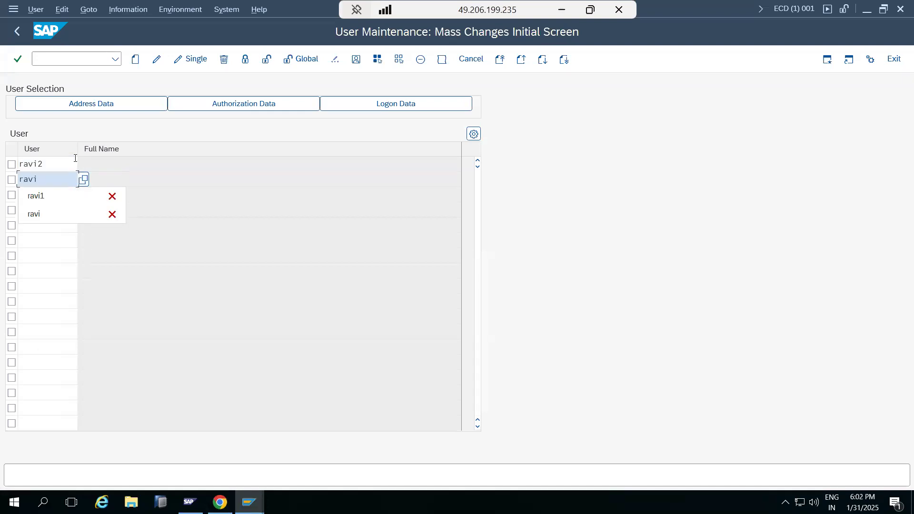
text(3)
key(Tab)
text(ravi)
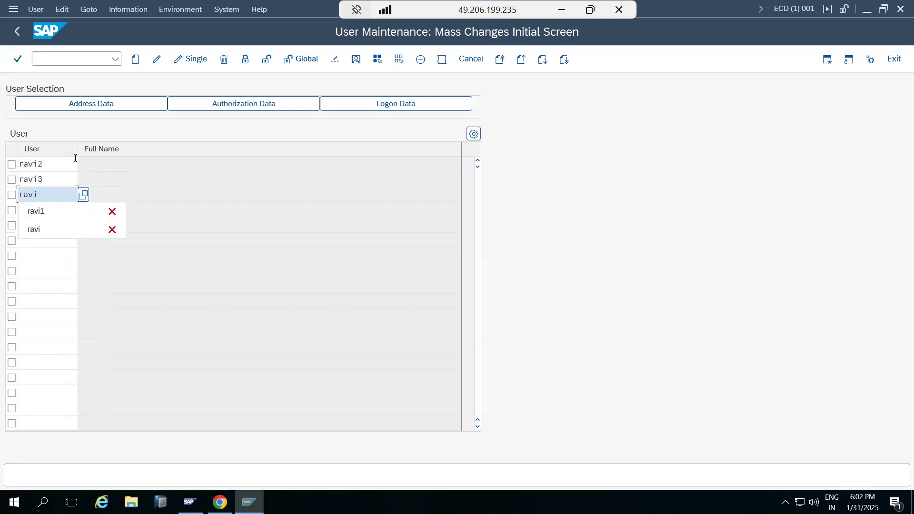
text(4)
key(Tab)
text(ravi5)
key(Tab)
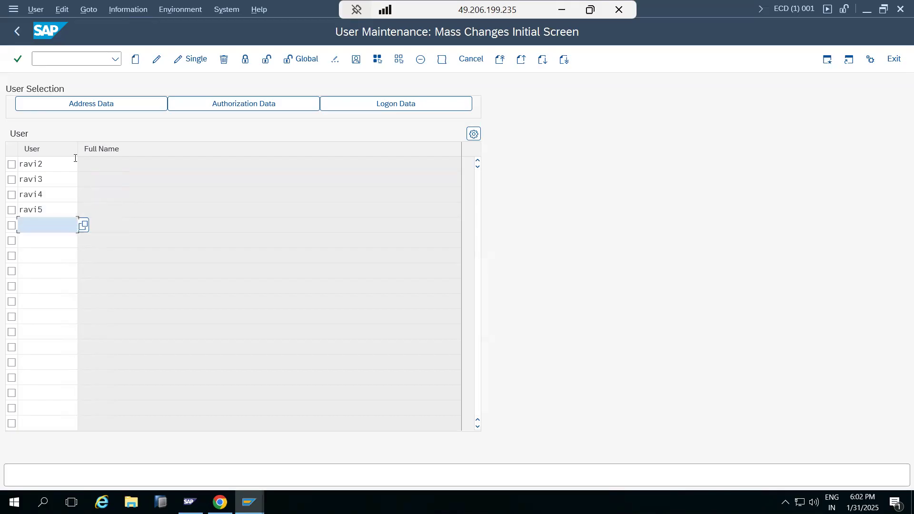
text(ravi6)
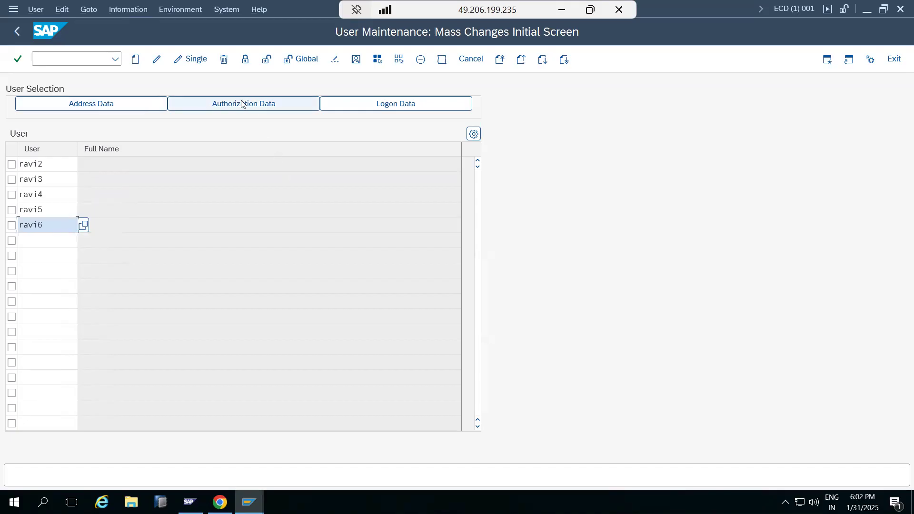
Create the five listed users with role Z_BASIS_L1 assigned and save them
click(135, 59)
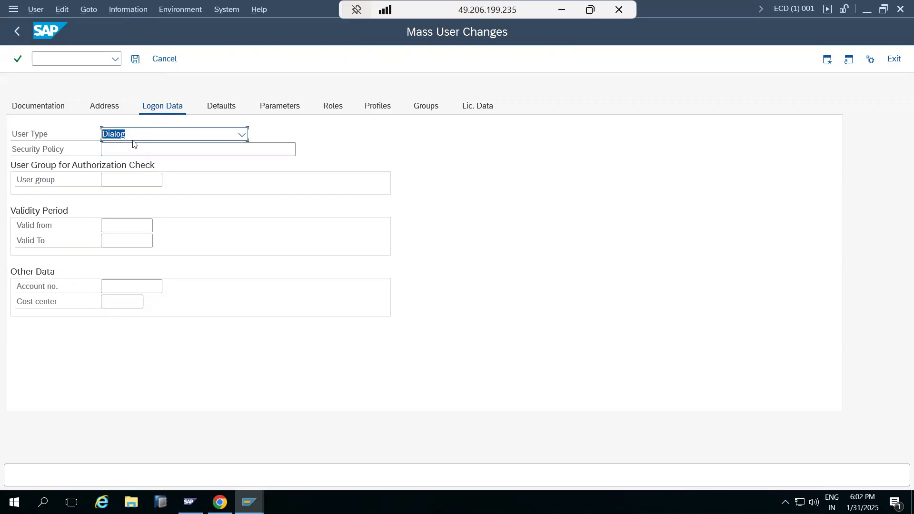
click(331, 106)
click(98, 204)
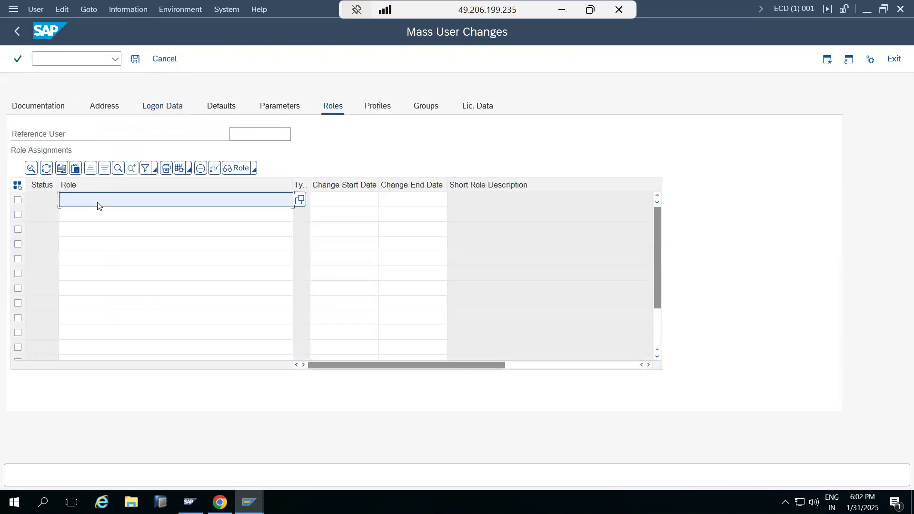
text(Z_)
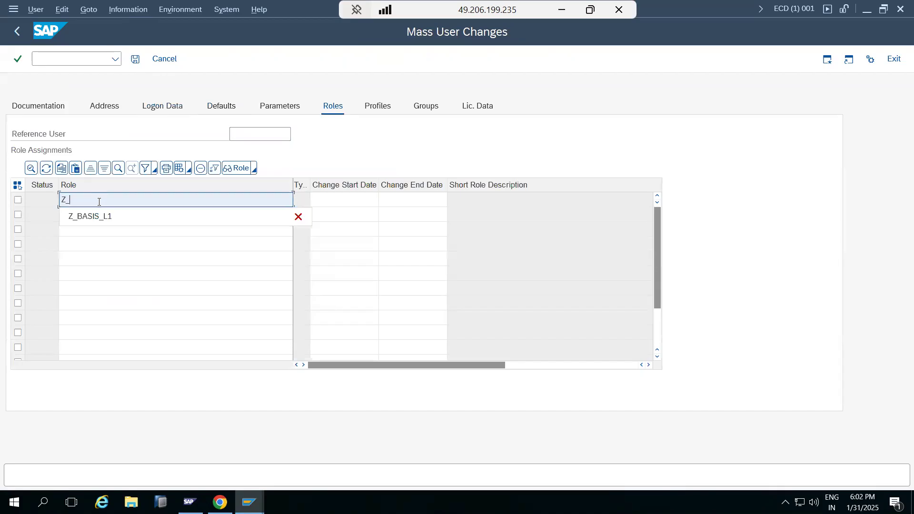
click(95, 215)
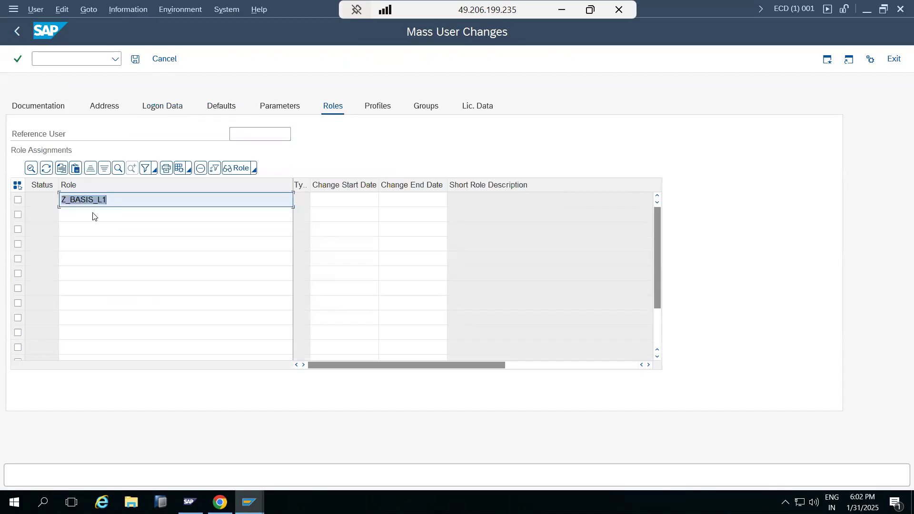
key(Return)
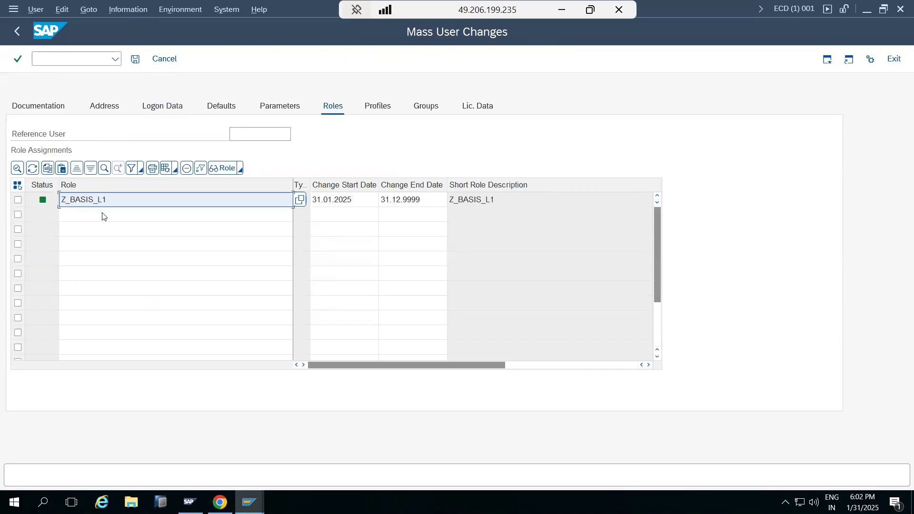
click(136, 59)
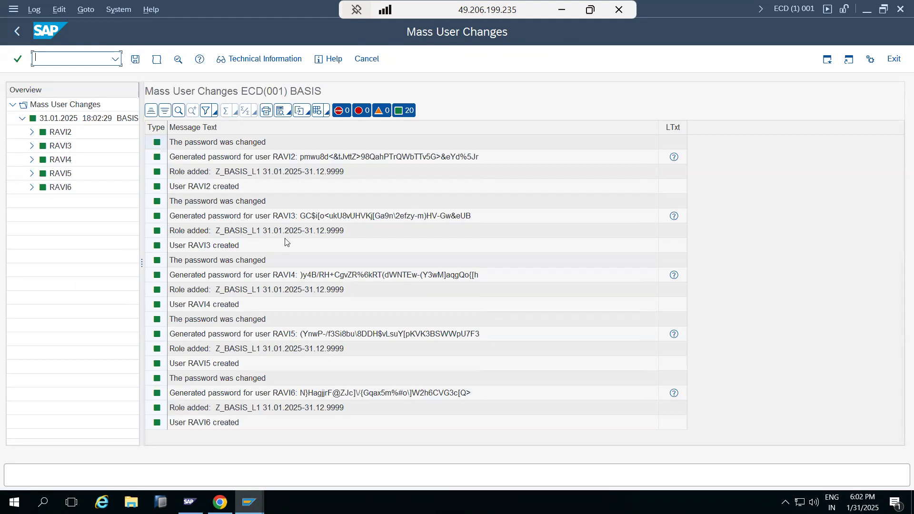
Examine the creation log's password and role messages and expand the log entries of all five users
click(300, 160)
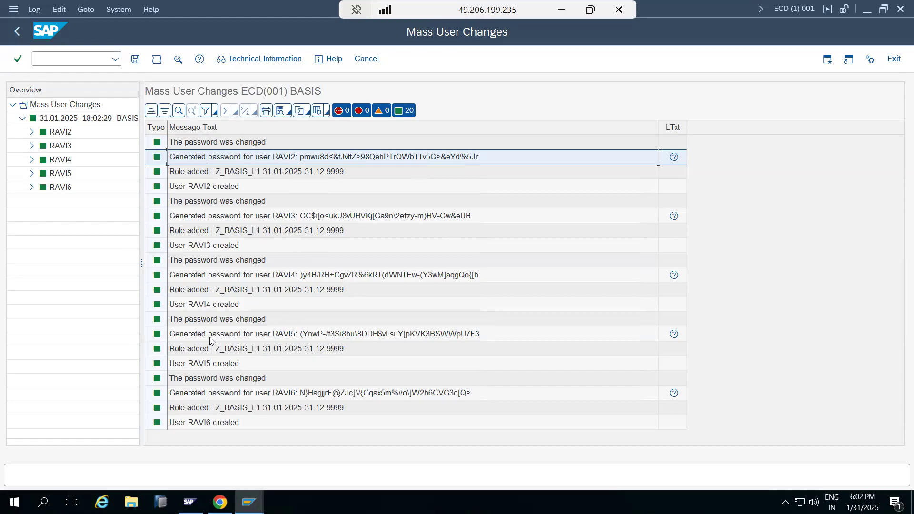
click(233, 146)
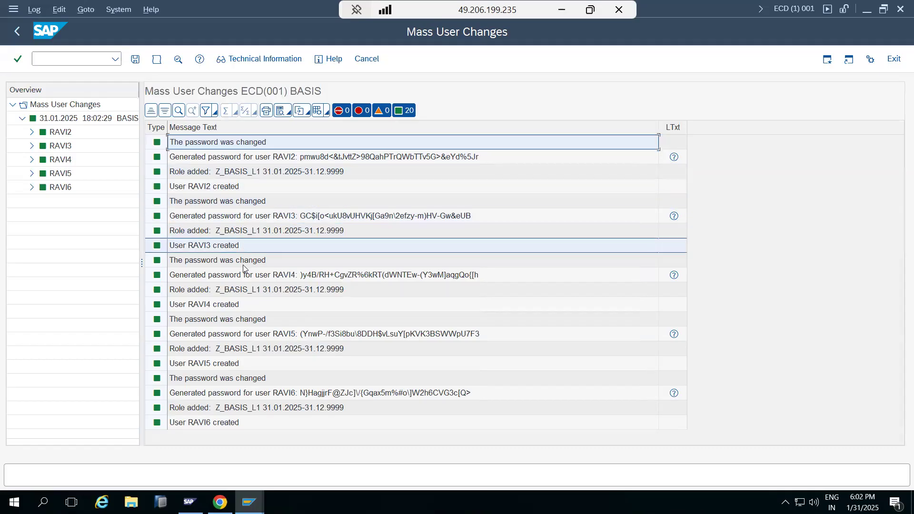
click(242, 408)
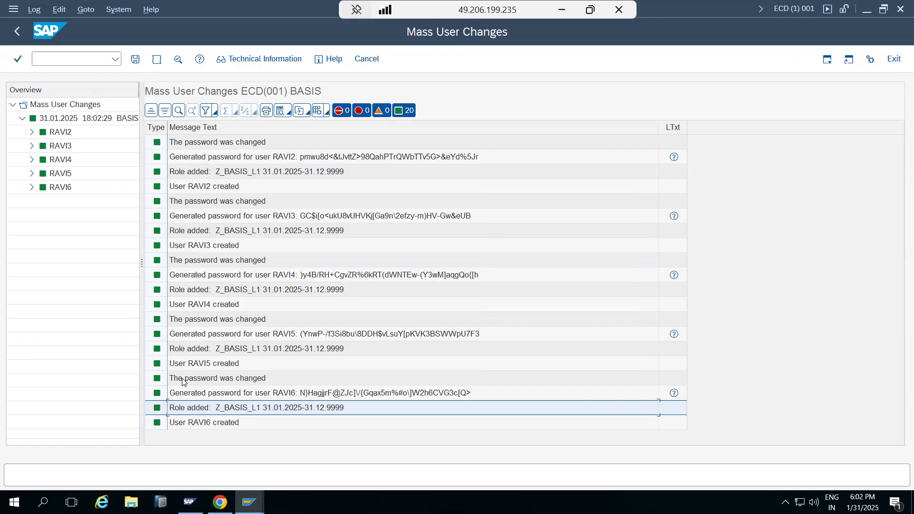
click(32, 187)
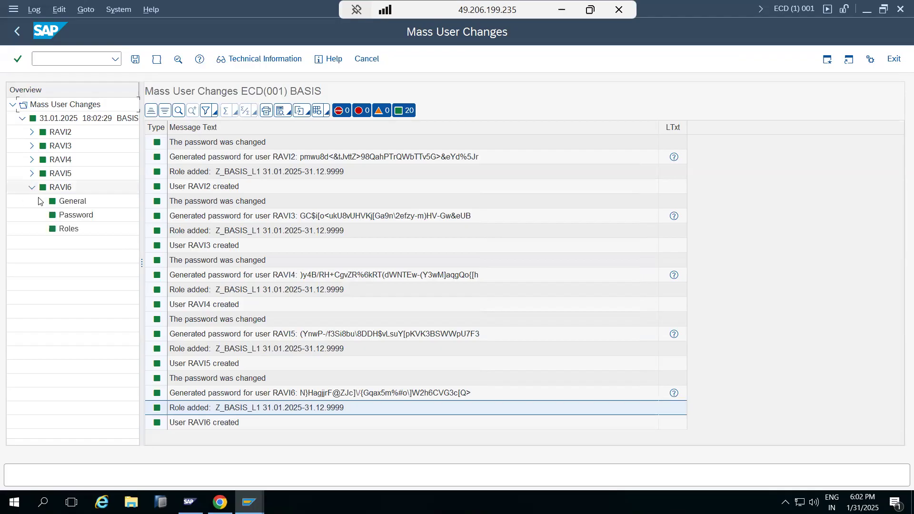
click(68, 220)
click(68, 225)
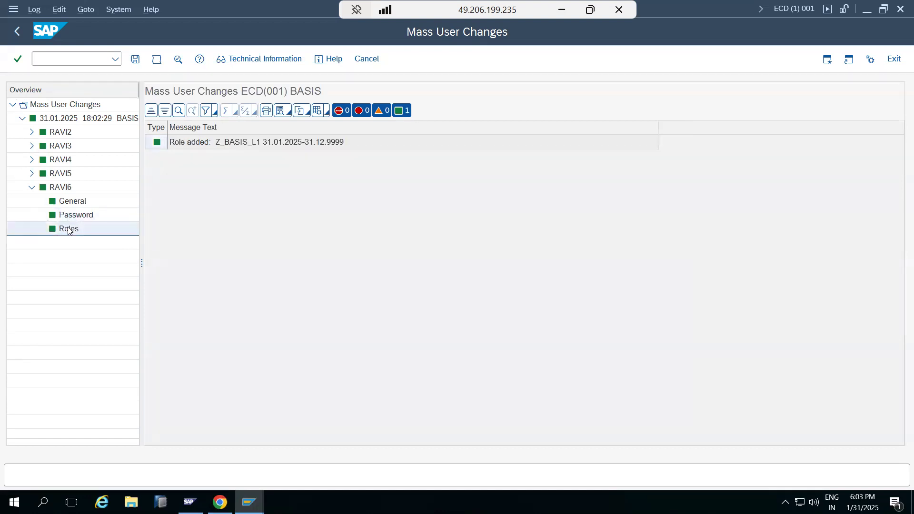
click(32, 174)
click(32, 159)
click(32, 145)
click(32, 132)
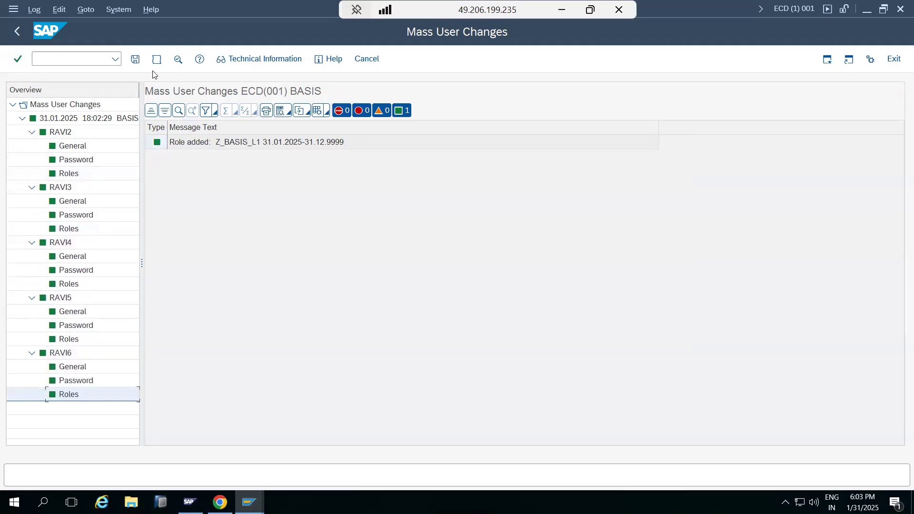
Save the mass creation log and return to the initial mass changes screen
click(136, 59)
click(199, 281)
click(16, 31)
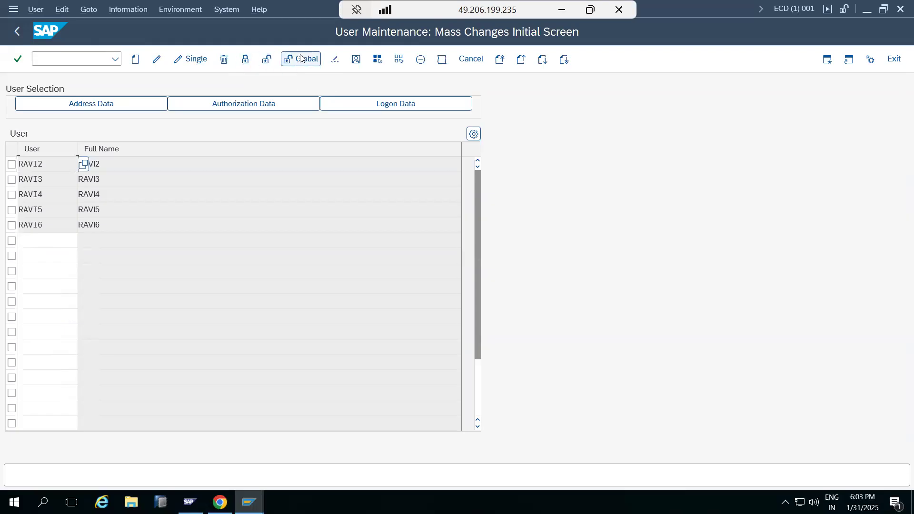
Confirm a mass password change for the five users without specifying a new password, and return to SAP Easy Access
click(334, 59)
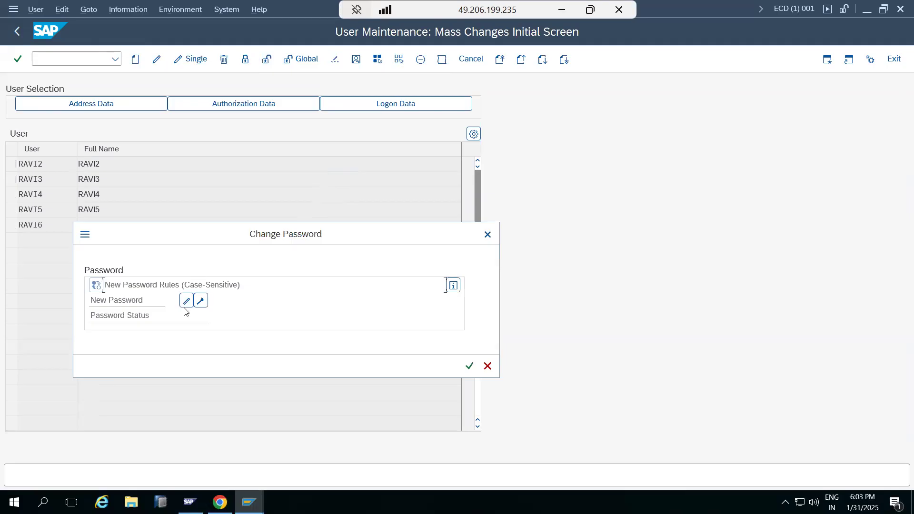
click(468, 365)
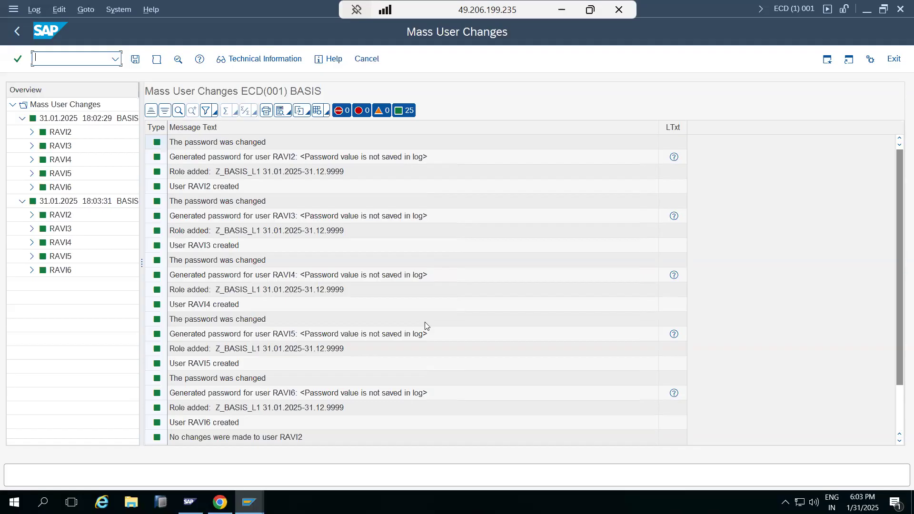
click(17, 37)
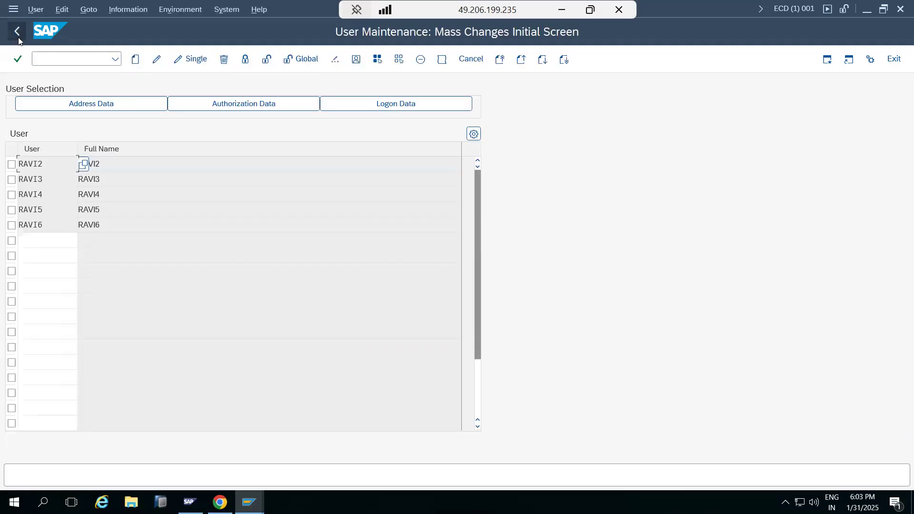
click(18, 38)
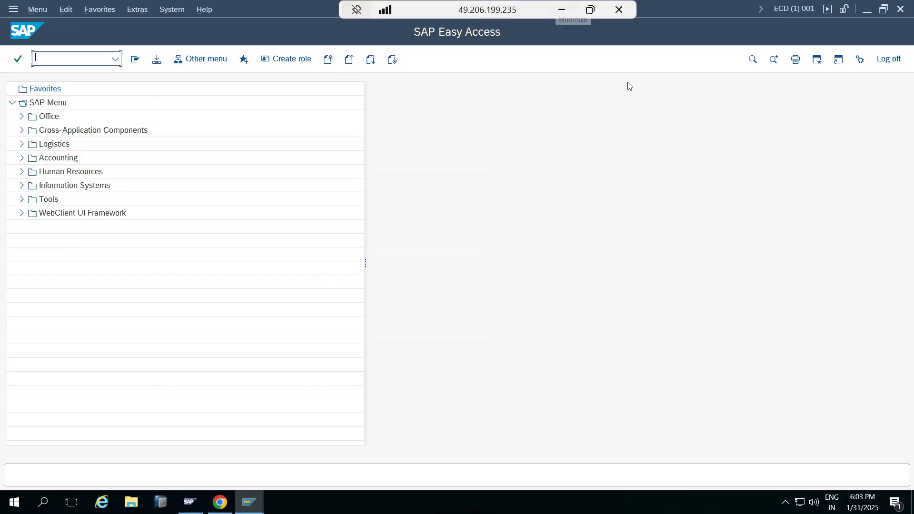
Switch to Paint and replace the user, role and authorization lines with "Su01 - Single user creation" and "Su10 - mass user creation"
click(562, 10)
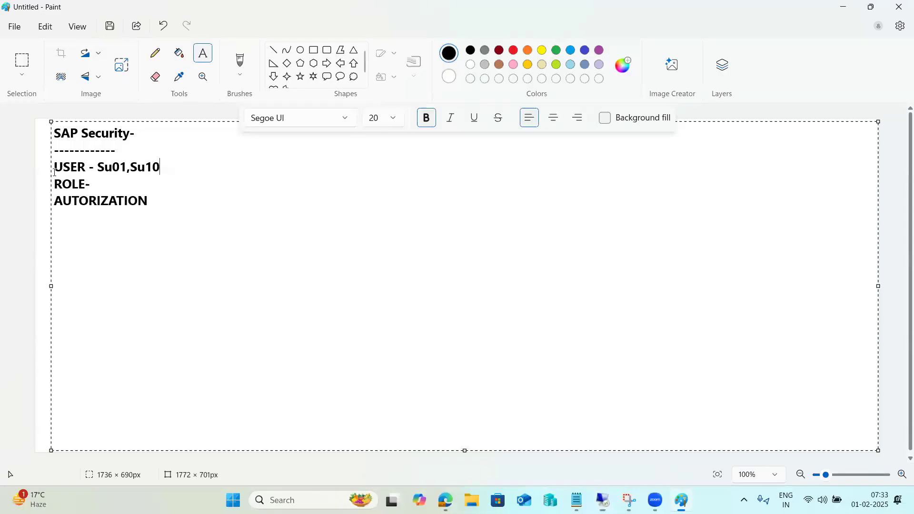
drag(150, 202, 50, 168)
text(Su01)
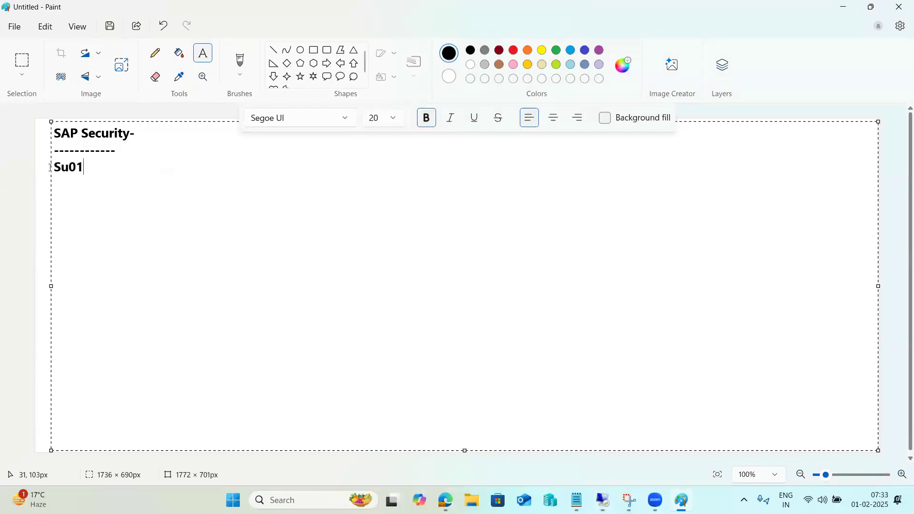
text( - Singe)
key(BackSpace)
text(le user creationSu)
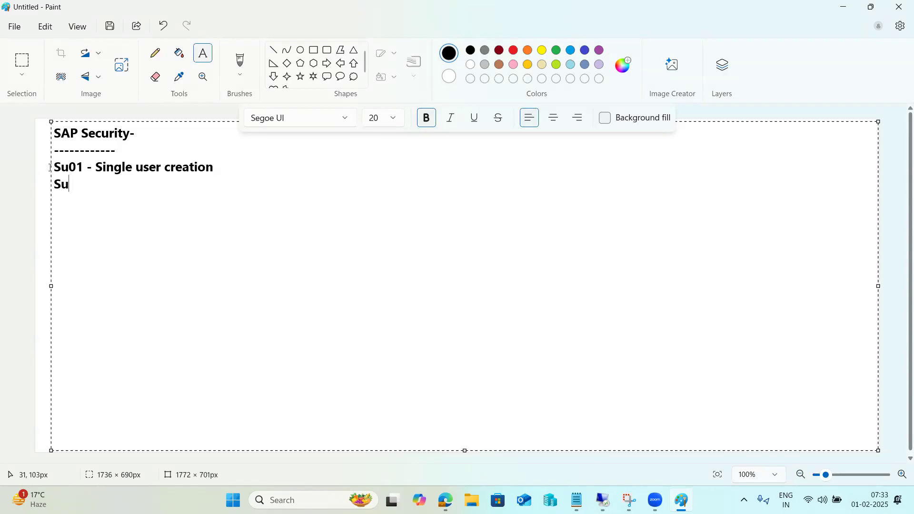
text(10 - mass user creat)
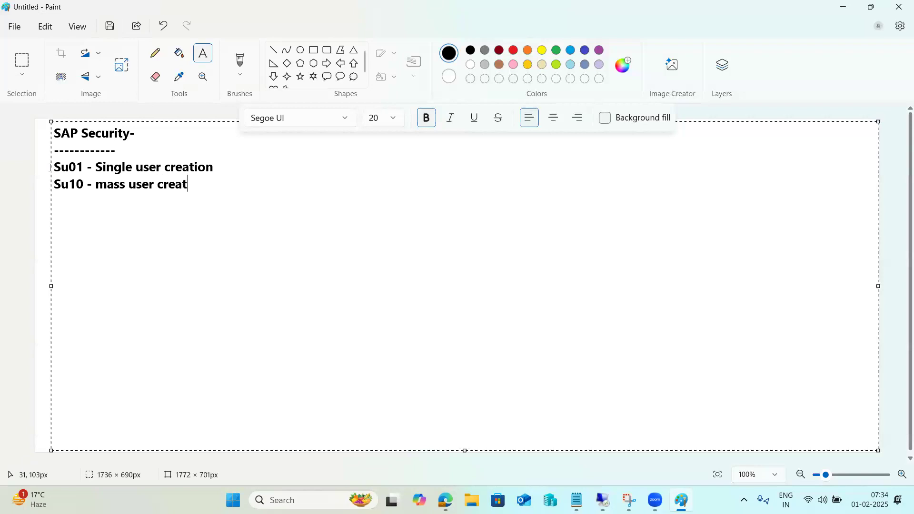
text(ionPFCg- r)
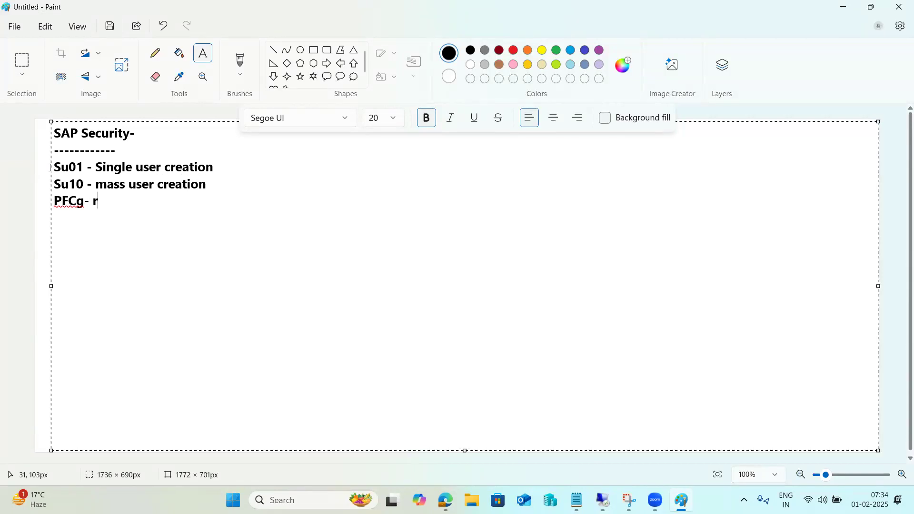
text(ole cre)
text(ation )
text(S)
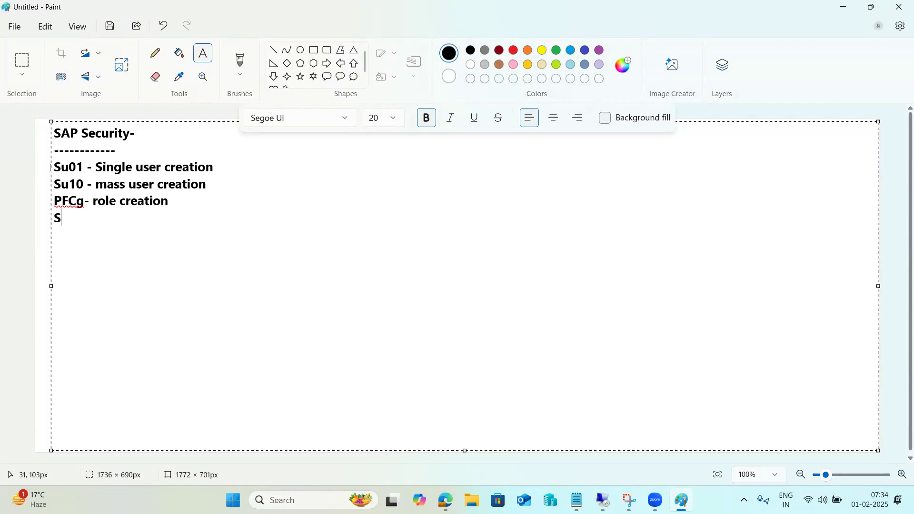
Add the note lines "PFCg- role creation" and "EWZ5 -" below the Su10 line
key(BackSpace)
text(EWZ5 -)
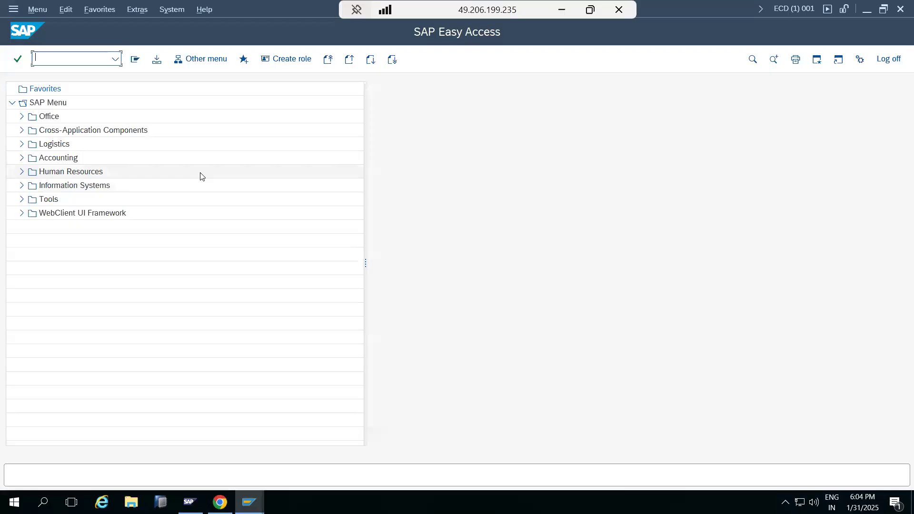
Switch to the SAP session, open transaction EWZ5, flag all listed users as euro administrators and save the selection
text(ew)
key(Return)
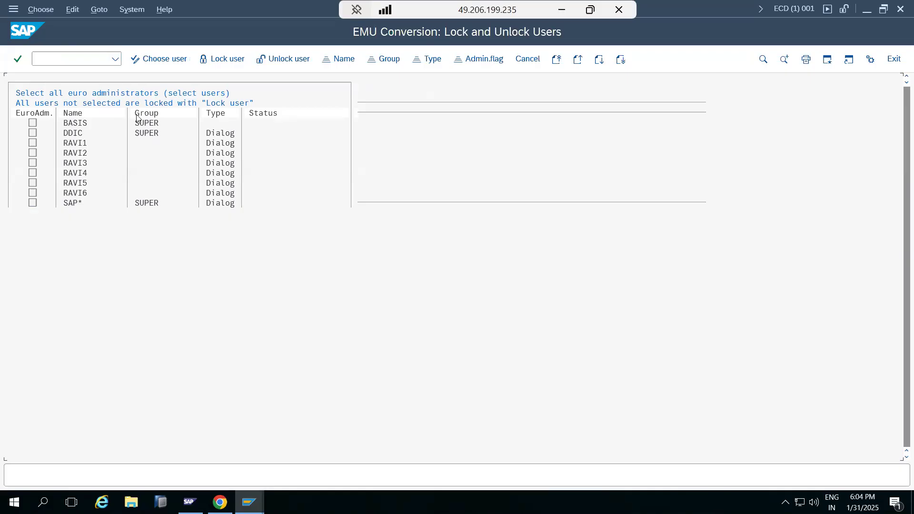
click(159, 58)
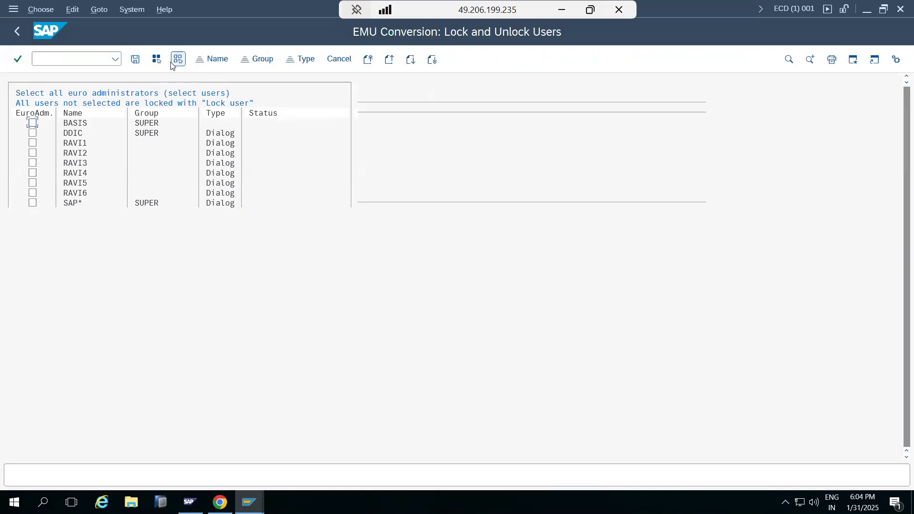
click(157, 59)
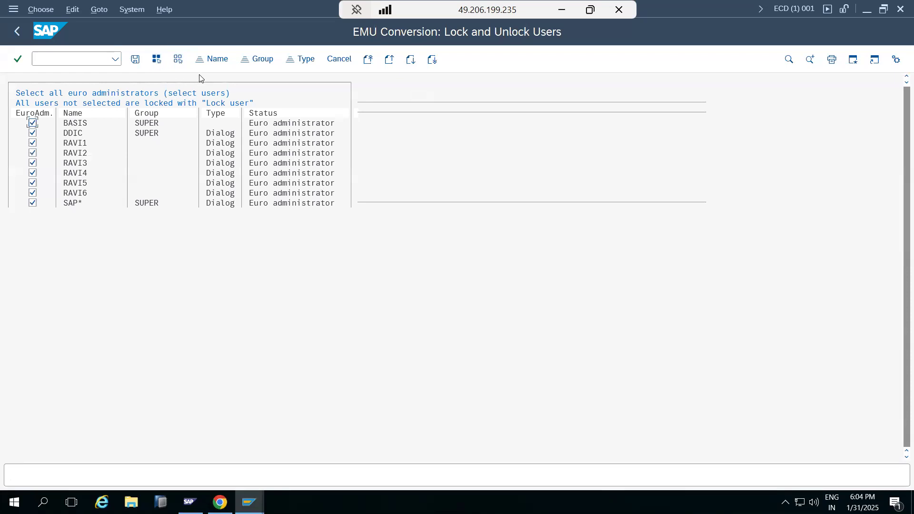
click(136, 64)
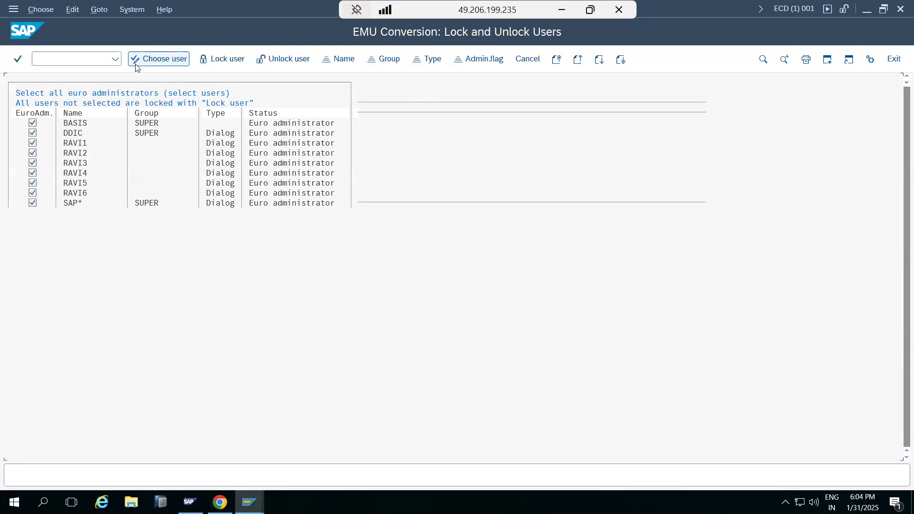
Run the user lock and the user unlock in EWZ5, and return to SAP Easy Access
click(233, 60)
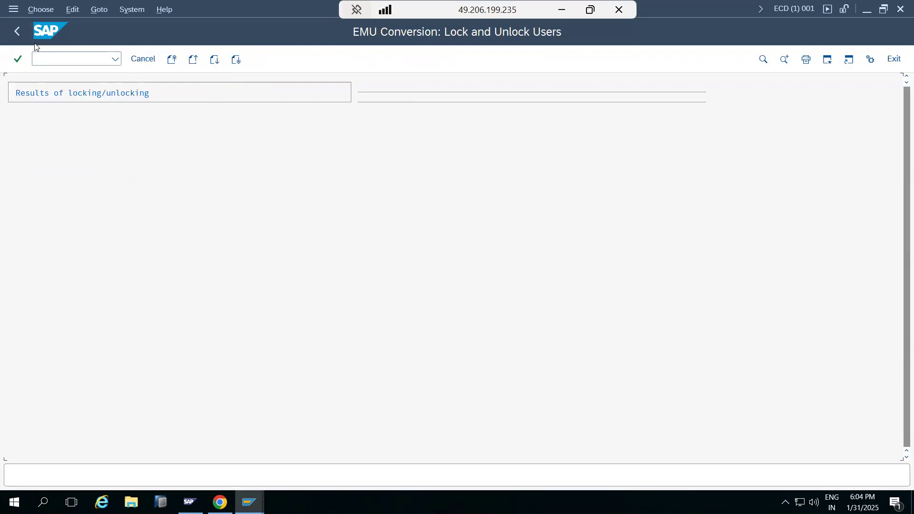
click(17, 31)
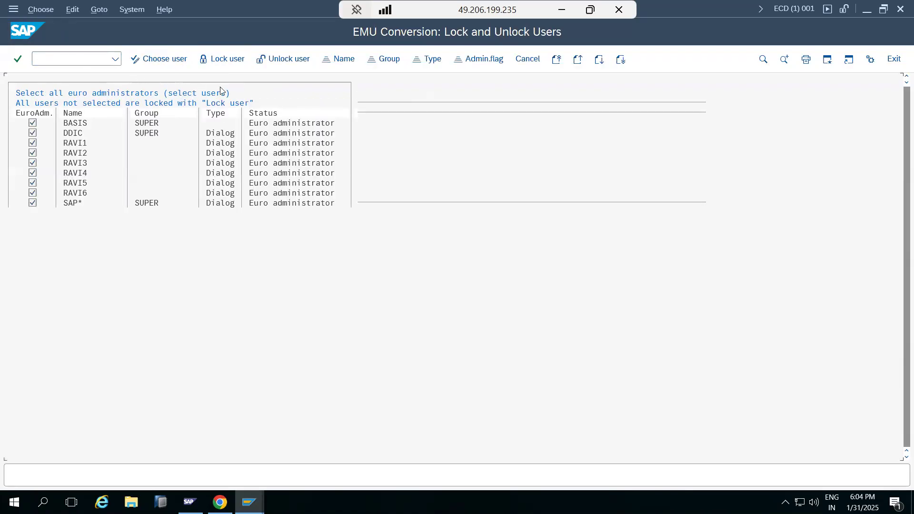
click(269, 61)
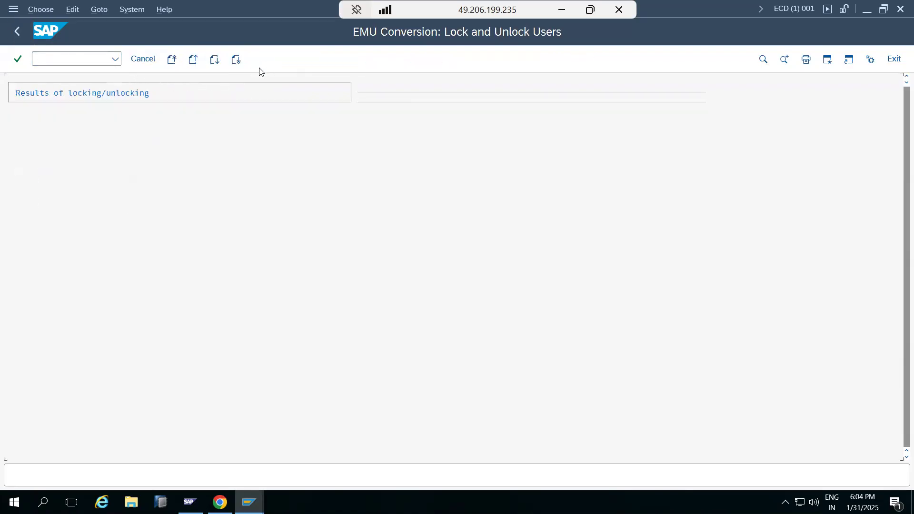
click(143, 59)
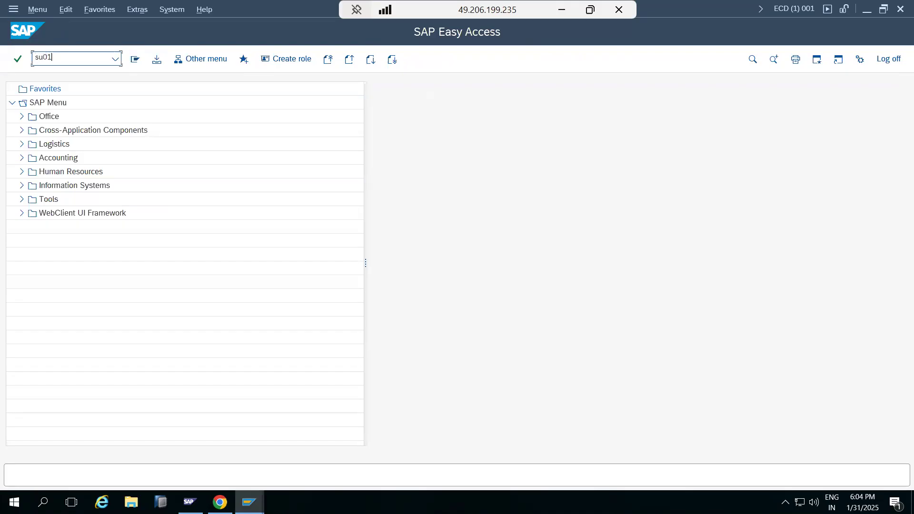
Display the logon data of user BASIS in SU01 and return to SAP Easy Access
key(Return)
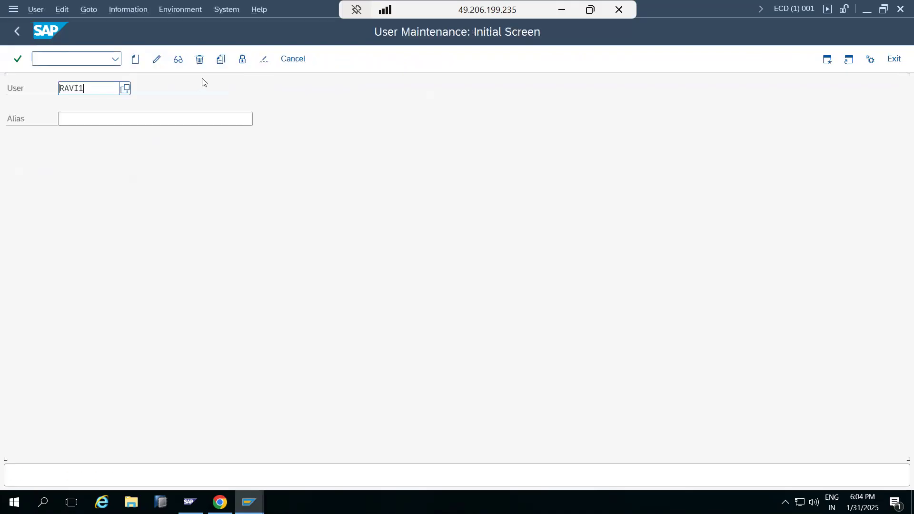
key(ctrl+a)
text(basis)
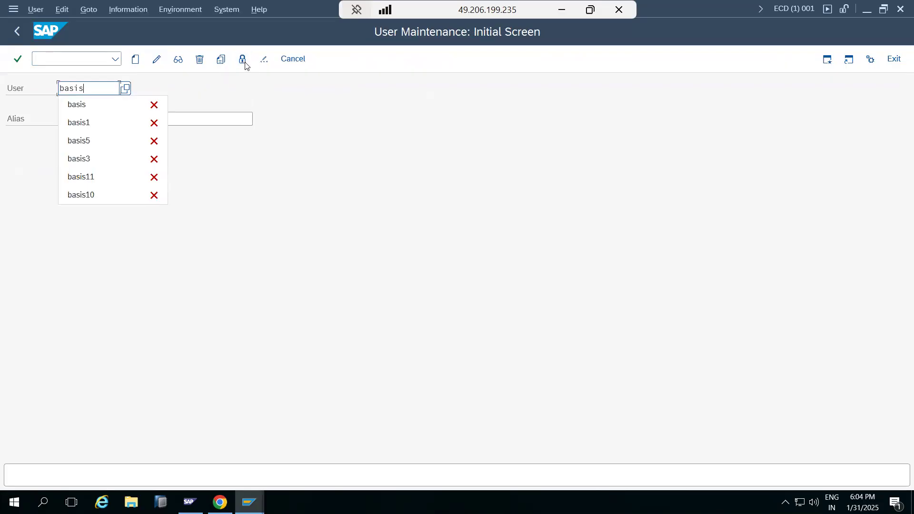
click(180, 62)
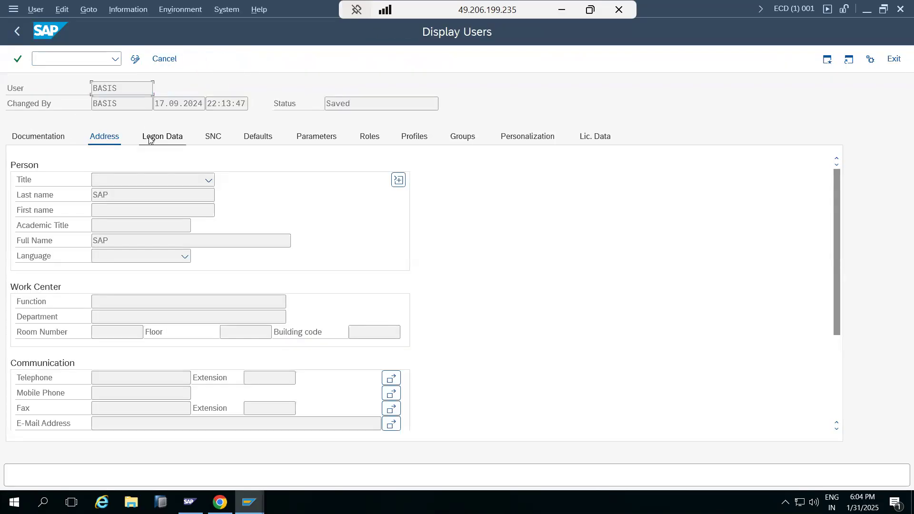
click(150, 137)
click(18, 31)
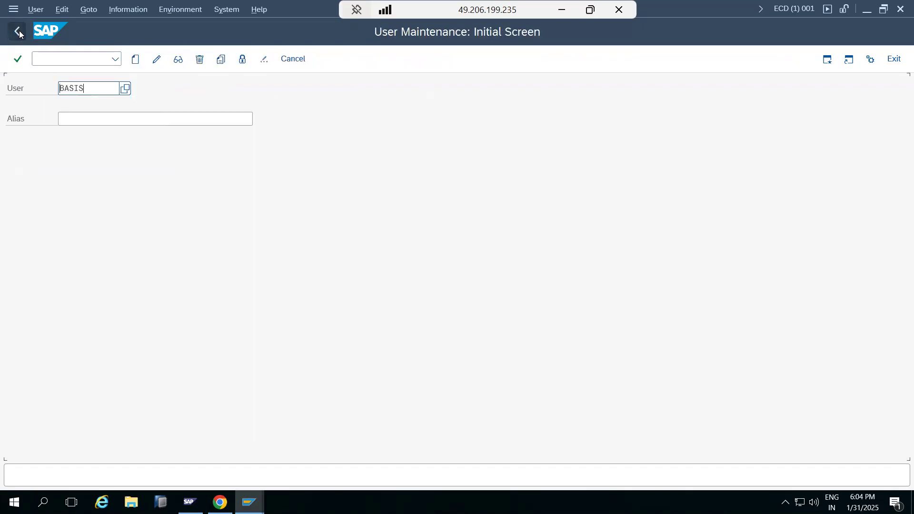
click(17, 31)
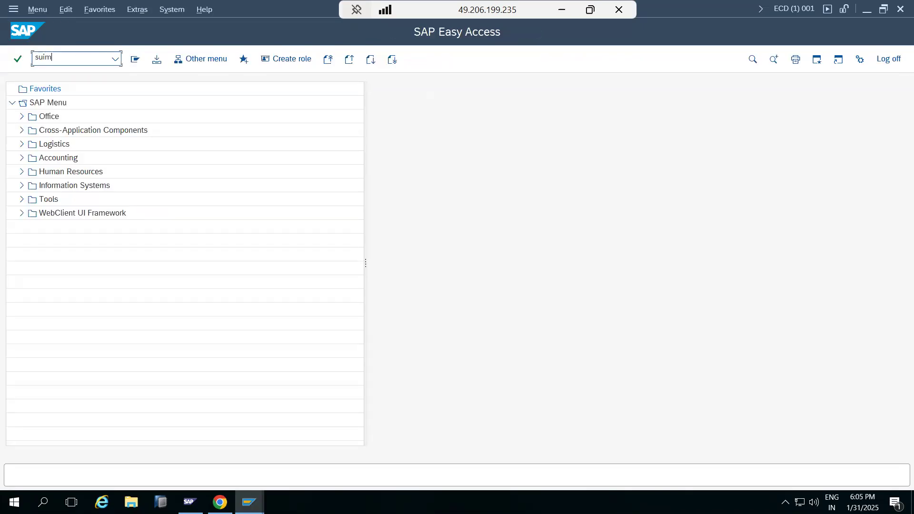
Open transaction SUIM in SAP, and add the line "SUIM" below EWZ5 in the Paint notes
key(Return)
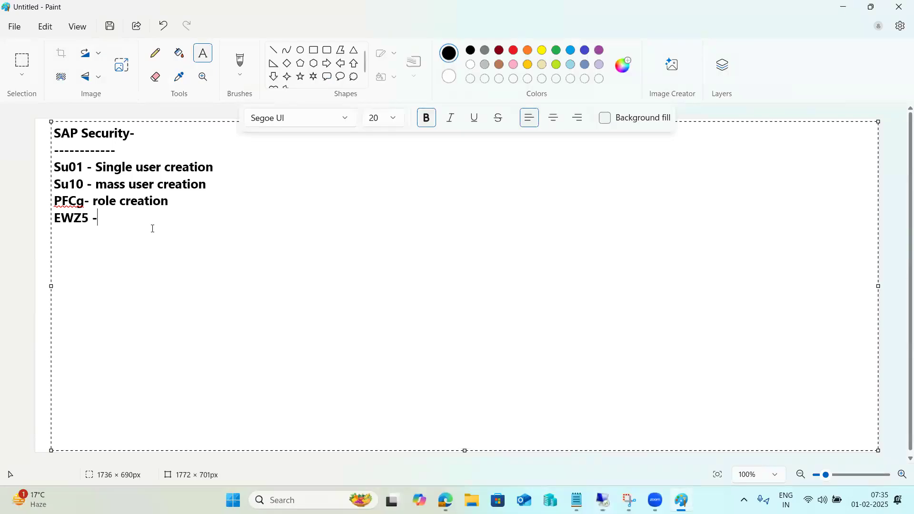
key(Return)
text(SUIM)
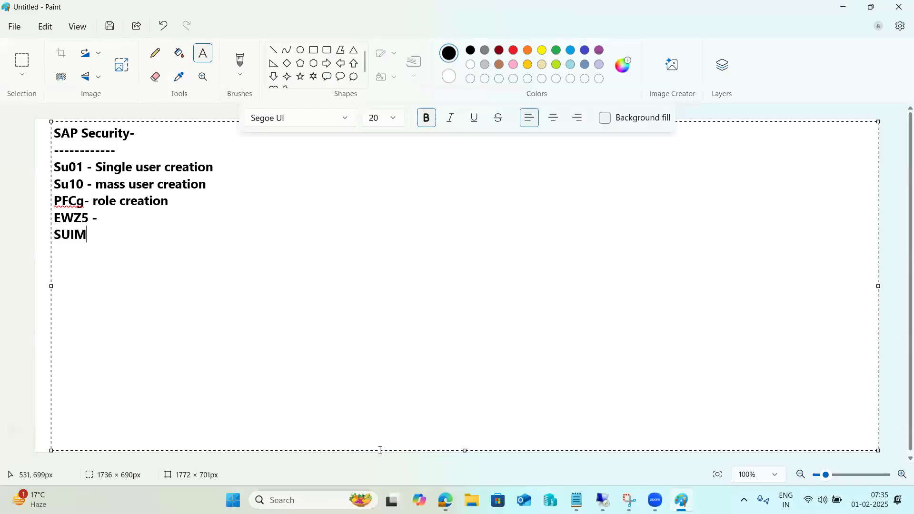
Switch back to SAP and run the user report By Logon Date and Password Change with its default selection
click(603, 499)
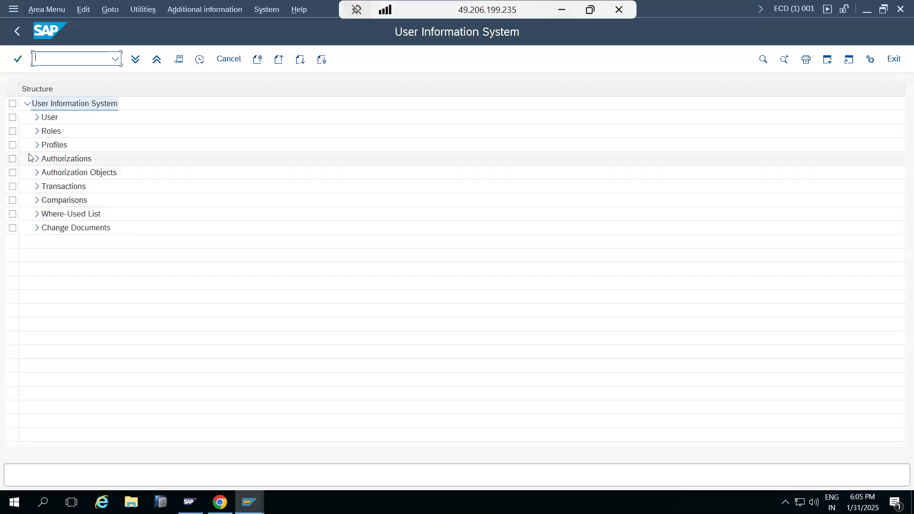
click(37, 117)
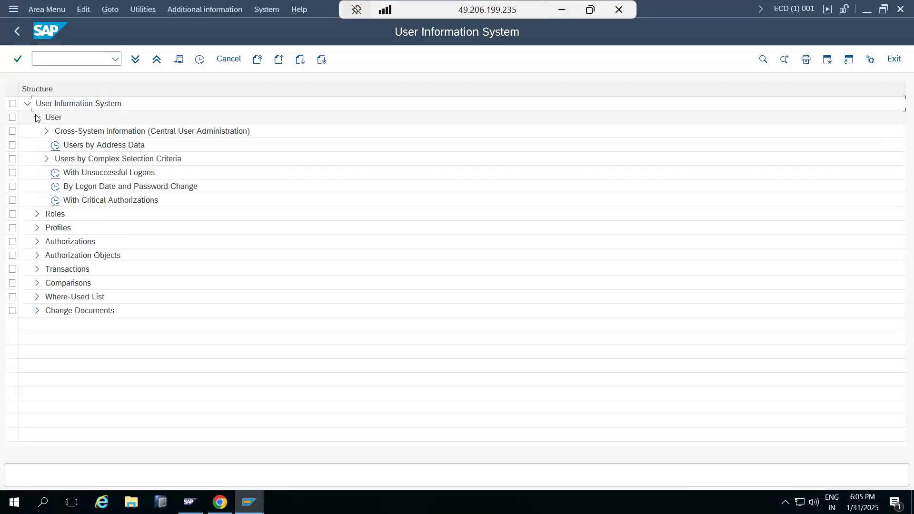
double_click(53, 188)
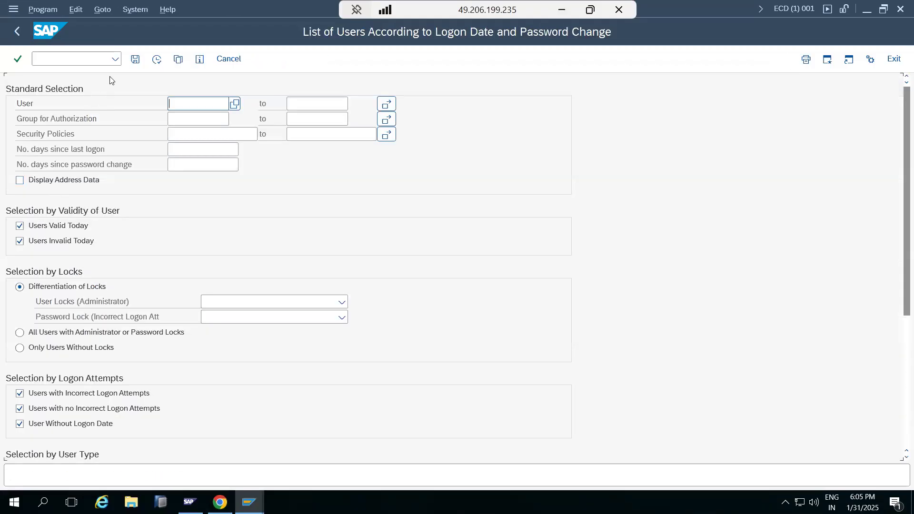
click(157, 60)
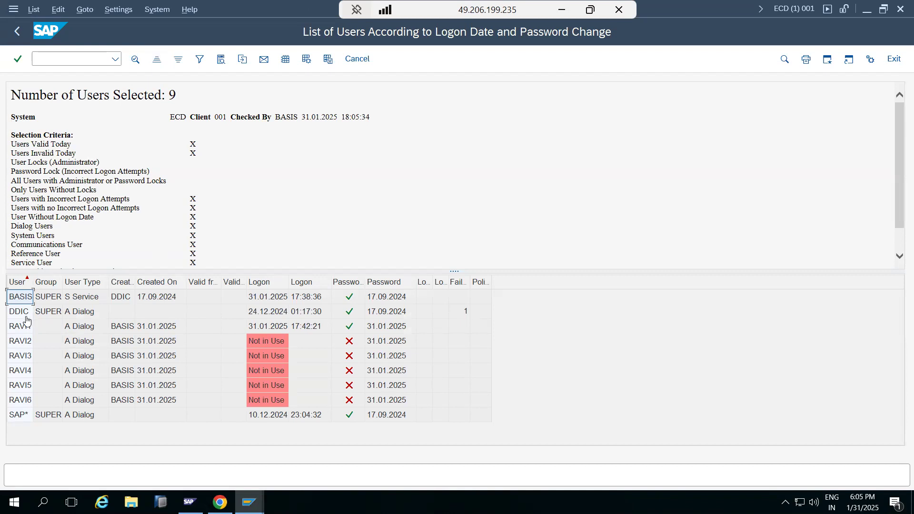
Check the logon dates and password status of individual users in the list, and return to the User Information System
click(282, 299)
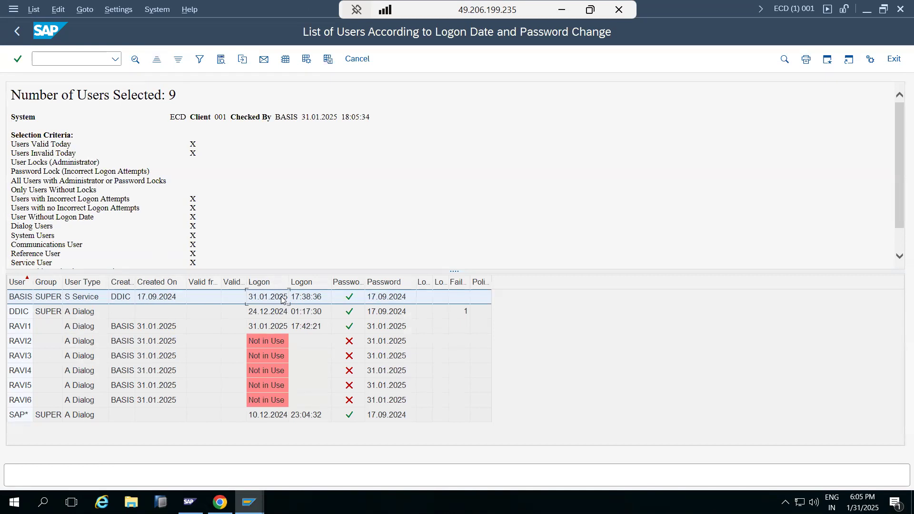
click(287, 312)
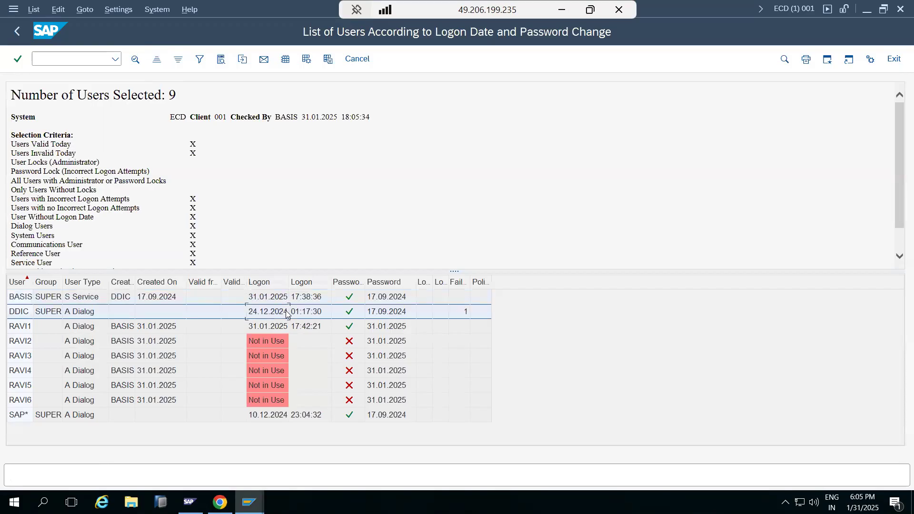
click(274, 329)
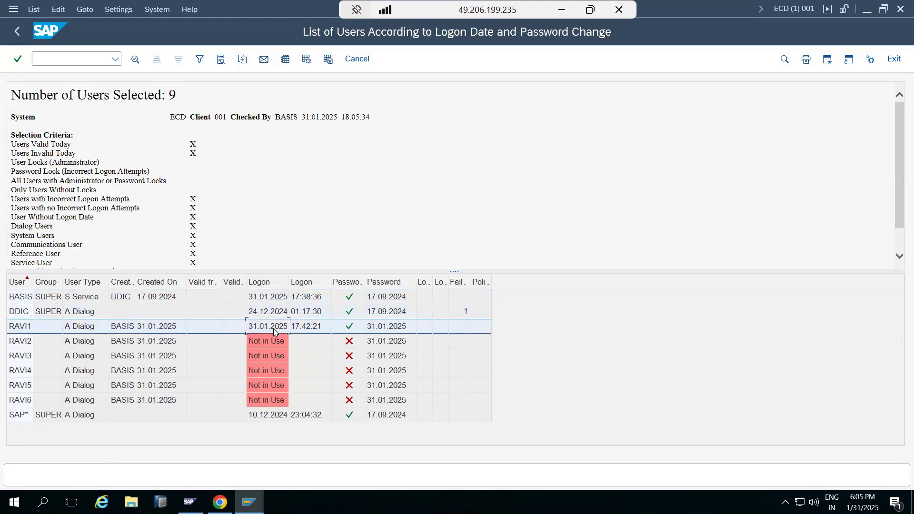
click(341, 419)
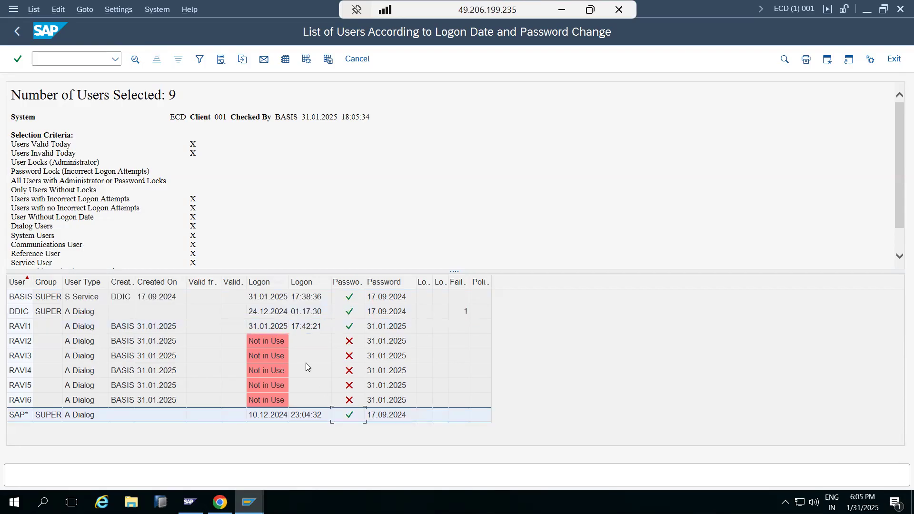
click(22, 39)
click(22, 41)
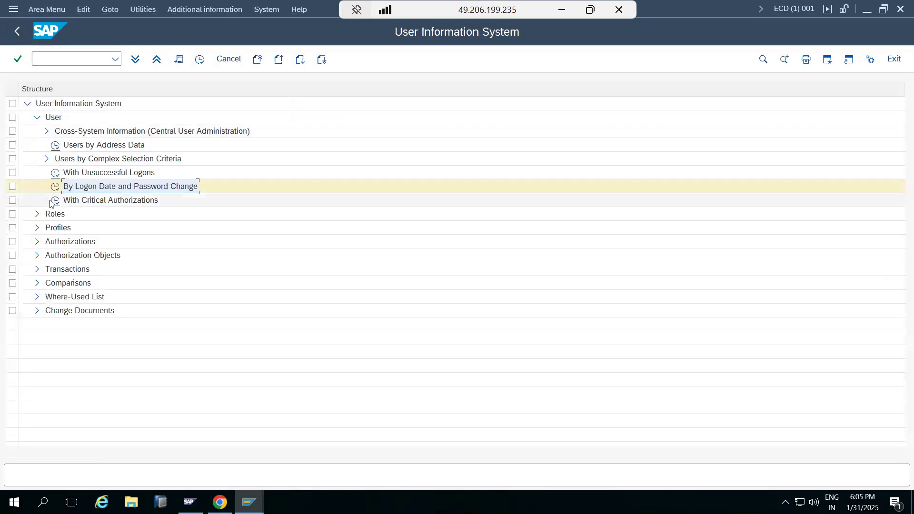
Try to run the With Critical Authorizations user report without a variant, and return to the User Information System
double_click(51, 203)
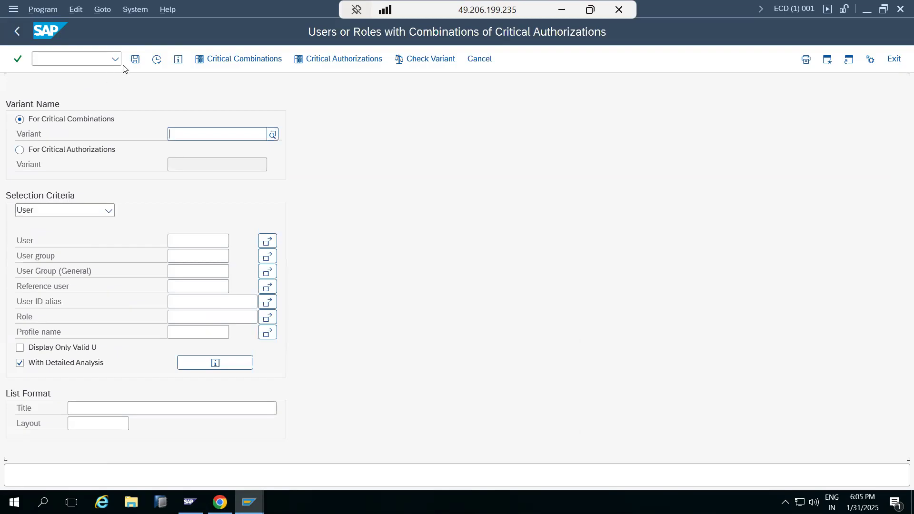
click(156, 60)
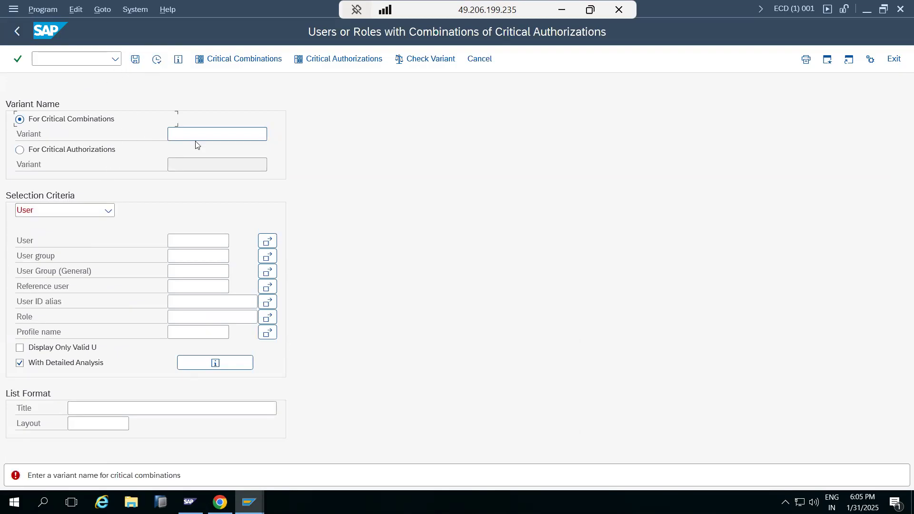
click(17, 31)
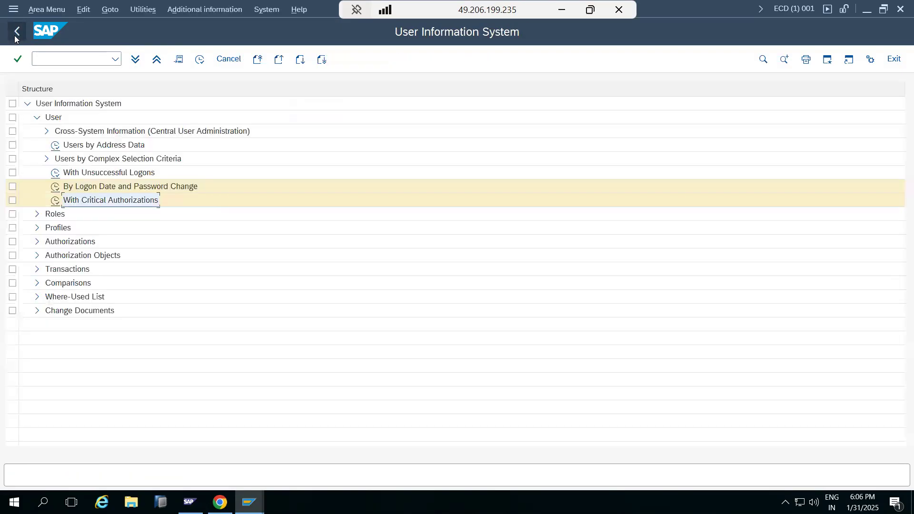
Run the Users by Address Data report without selection criteria and return to the User Information System
double_click(55, 144)
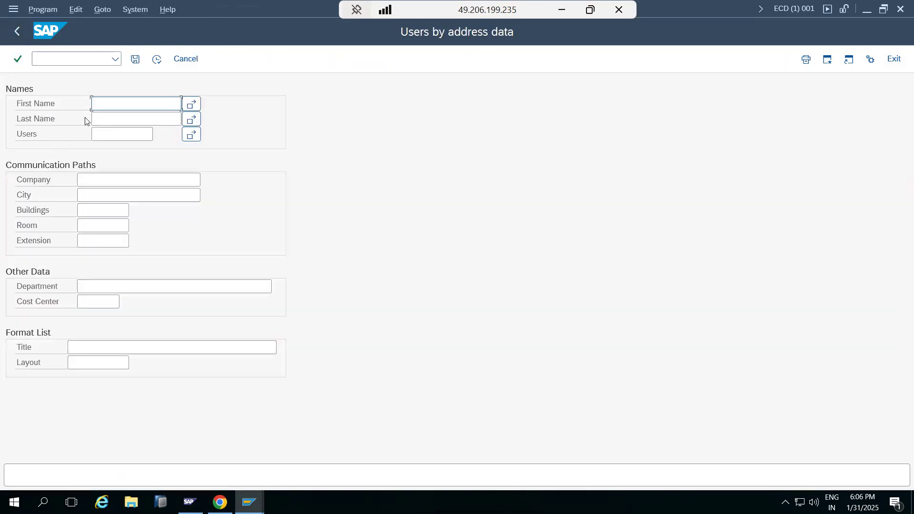
click(158, 59)
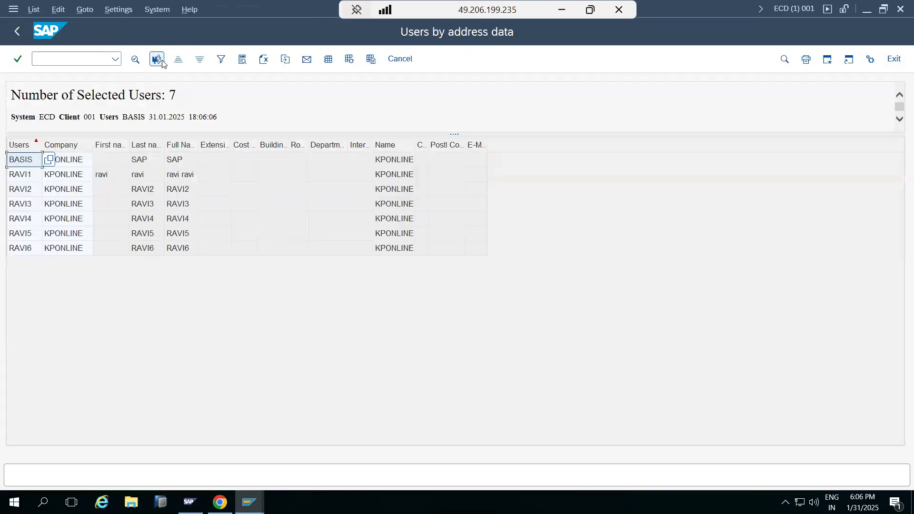
click(16, 30)
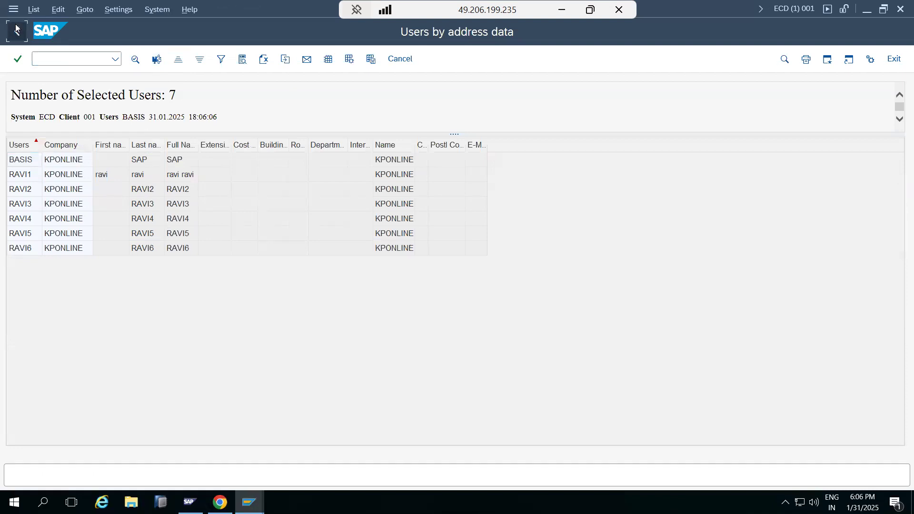
click(16, 30)
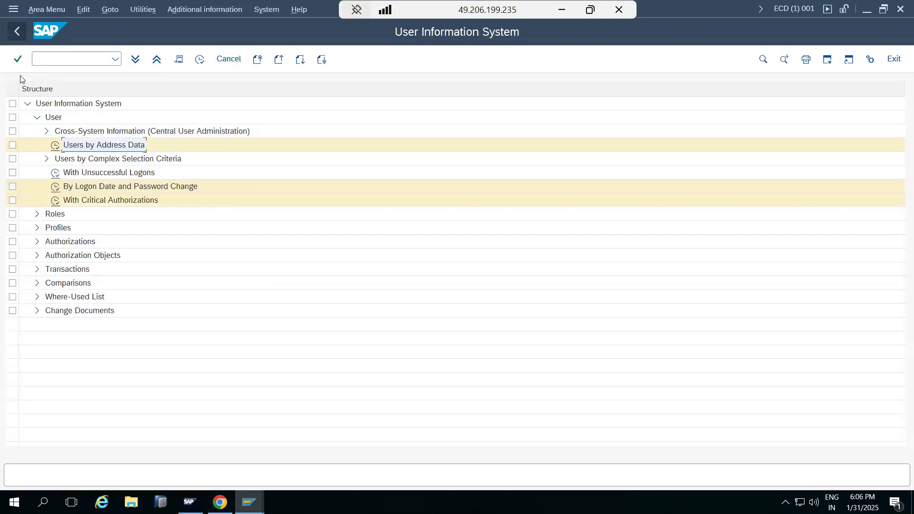
Search for single roles with authorization data for role Z_BASIS_L1 and look through its authorization objects and values
click(38, 228)
click(38, 229)
click(37, 214)
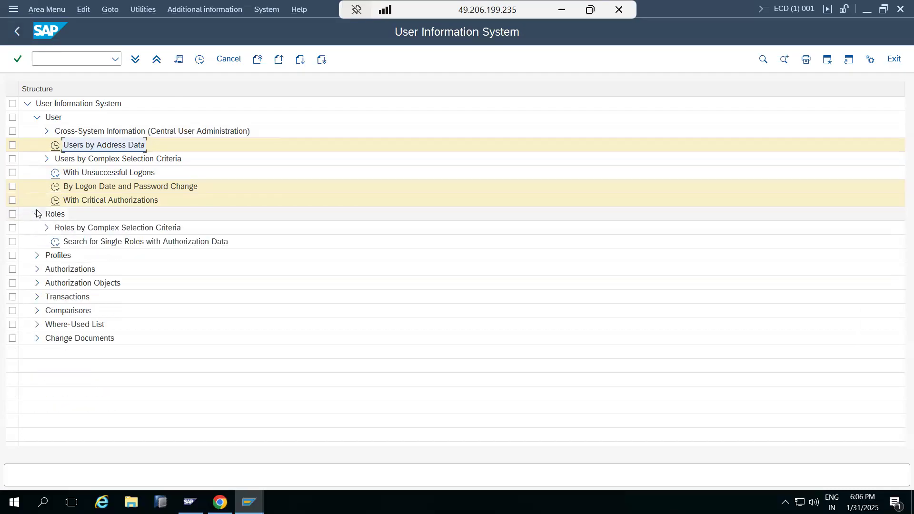
double_click(55, 242)
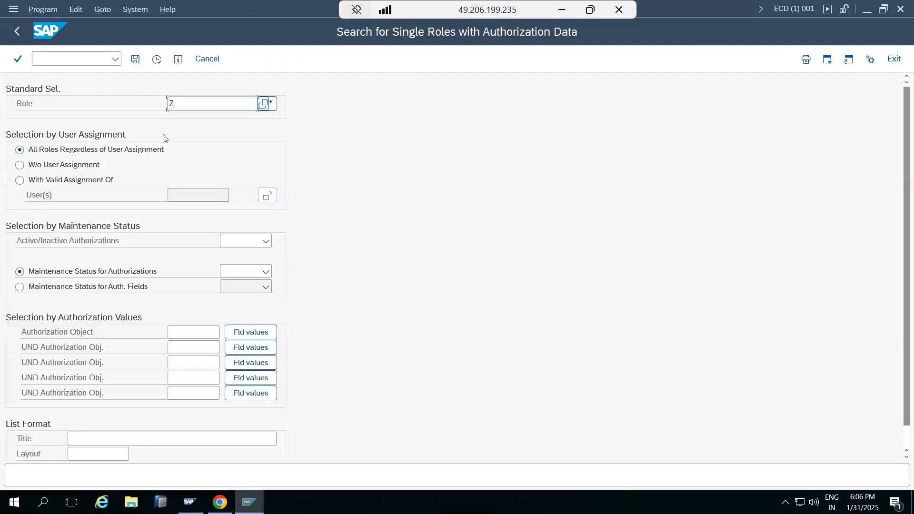
text(ASIS_L1)
click(157, 60)
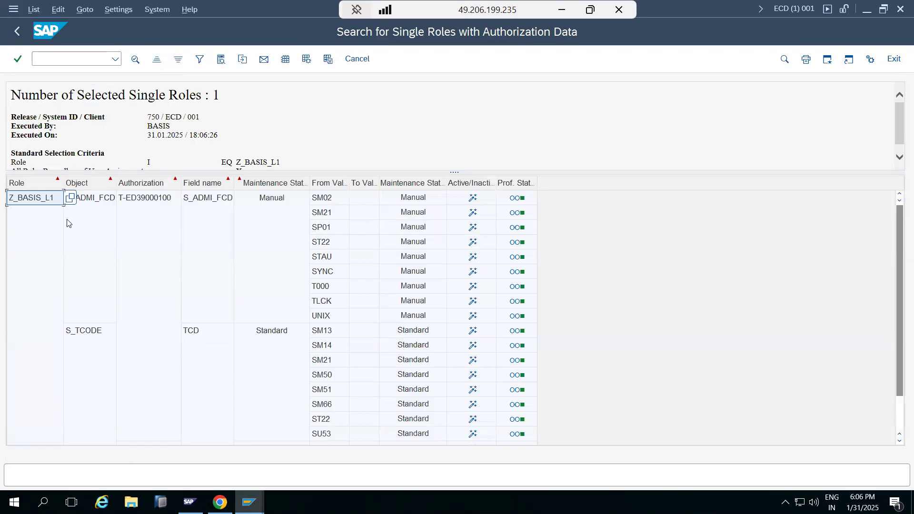
scroll(179, 289, down, 1)
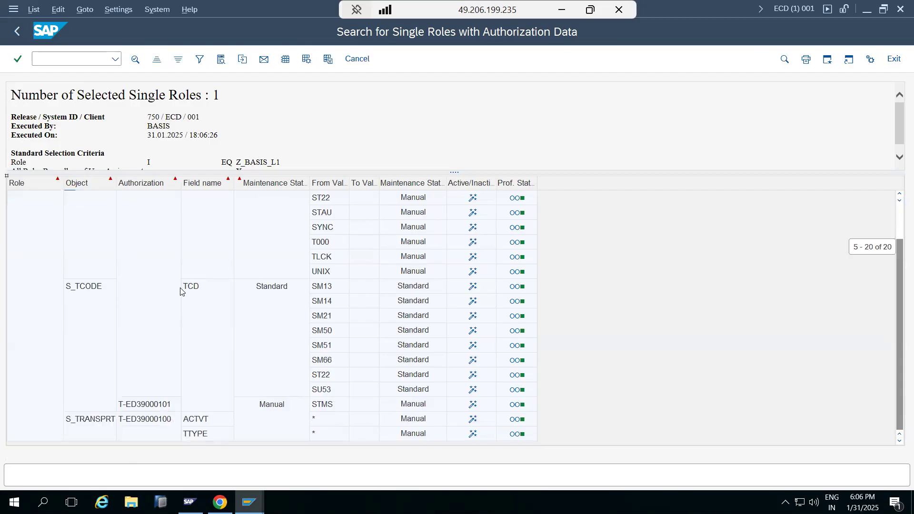
Return to the single role search criteria, view the With Valid Assignment Of option, and go back to the User Information System
scroll(181, 292, up, 2)
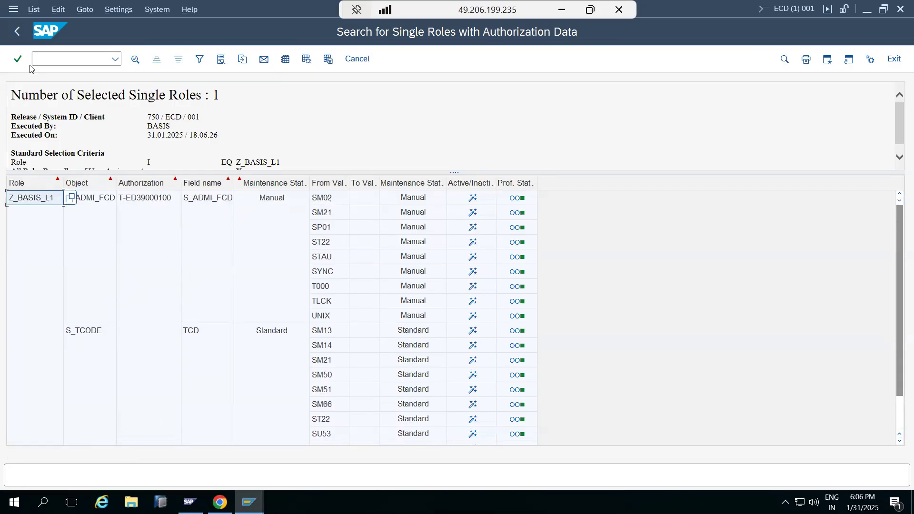
click(18, 33)
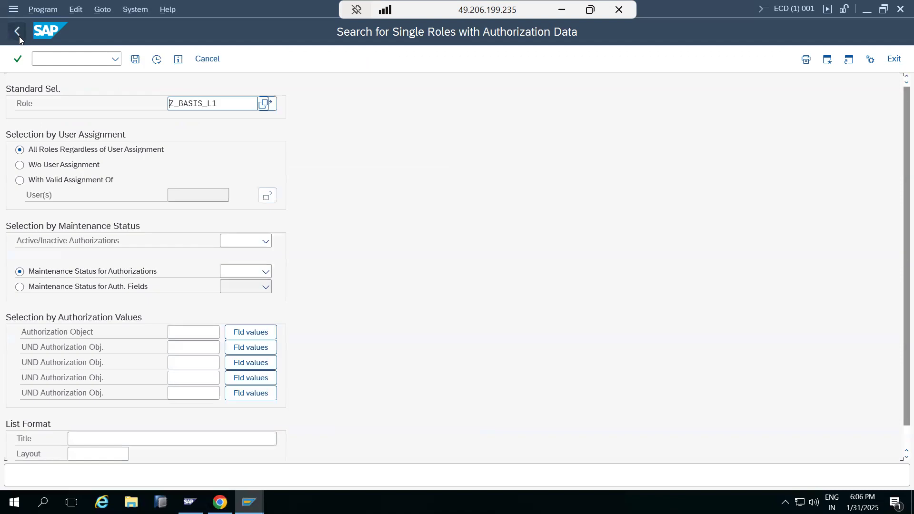
click(44, 183)
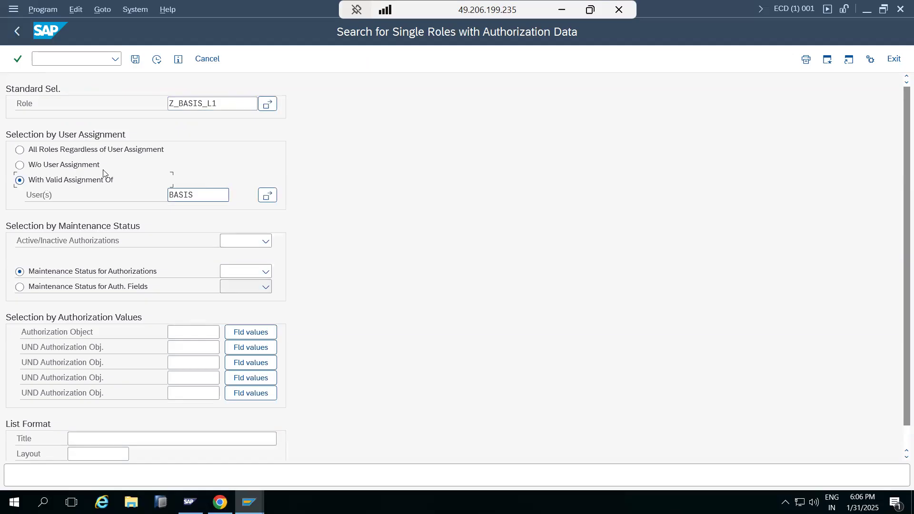
click(18, 38)
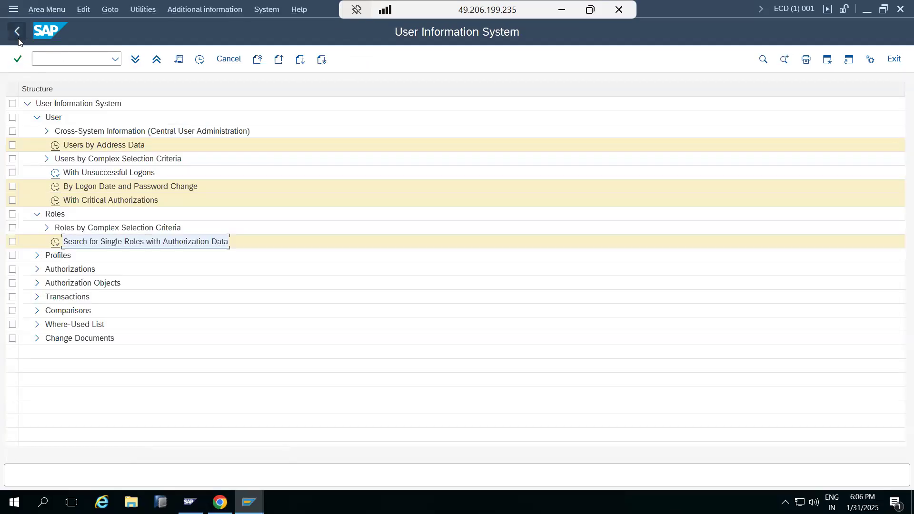
Run the Executable for User transactions report for the demo user whose ID ends in 1
click(37, 298)
double_click(54, 325)
double_click(199, 150)
text(ravi1)
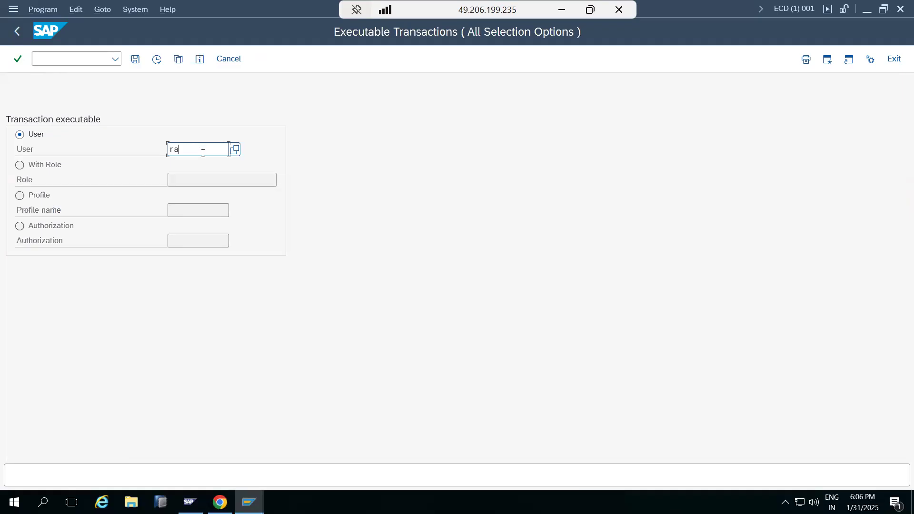
click(158, 59)
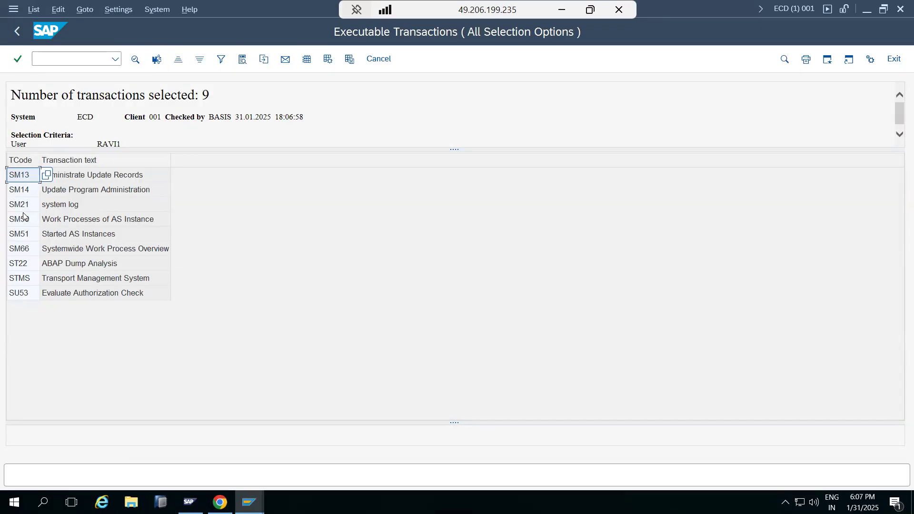
Rerun the executable transactions report for the demo user whose ID ends in 2, and return to the User Information System
click(17, 31)
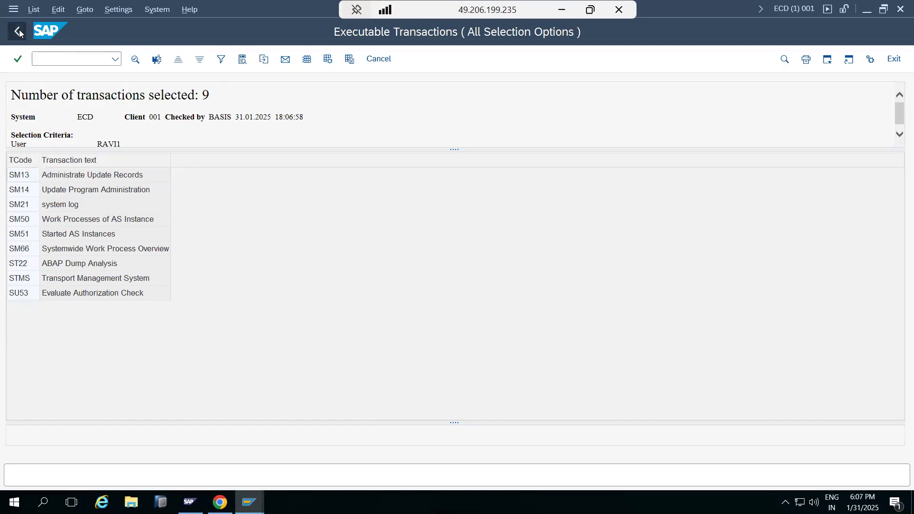
double_click(210, 146)
click(211, 146)
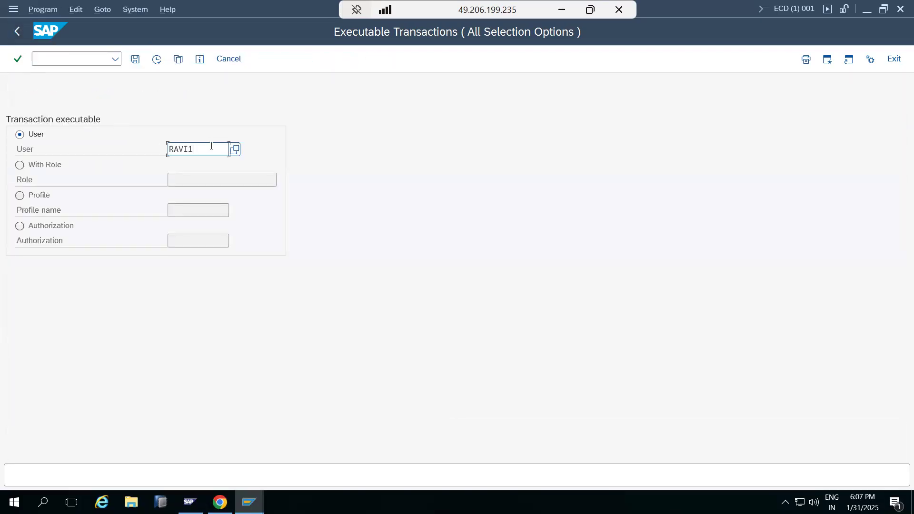
key(BackSpace)
text(2)
click(157, 59)
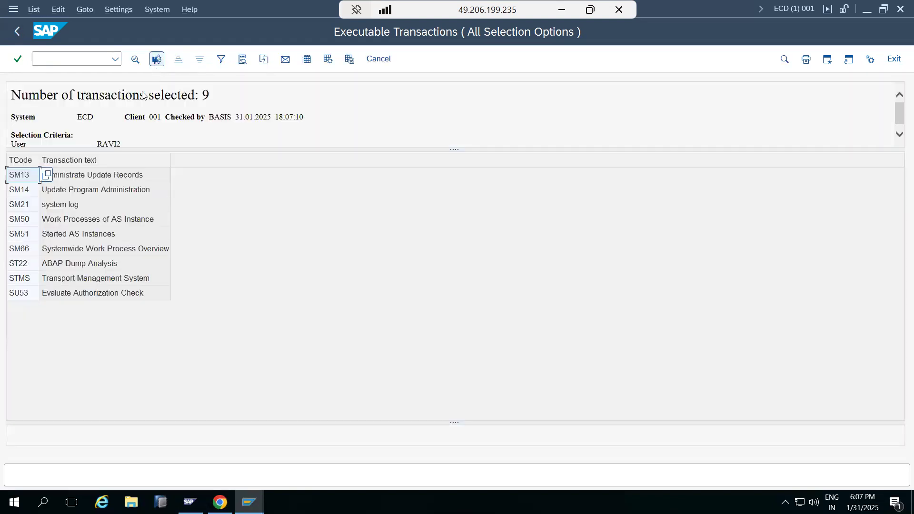
click(18, 32)
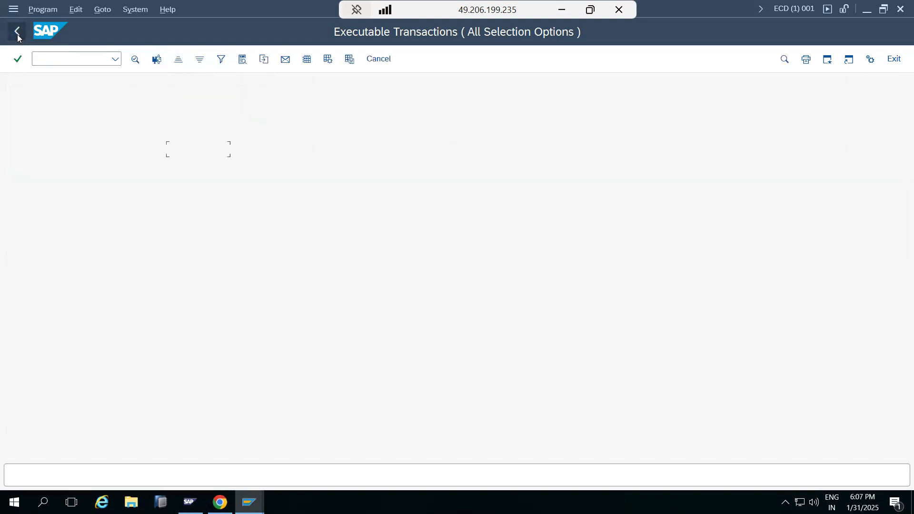
click(17, 33)
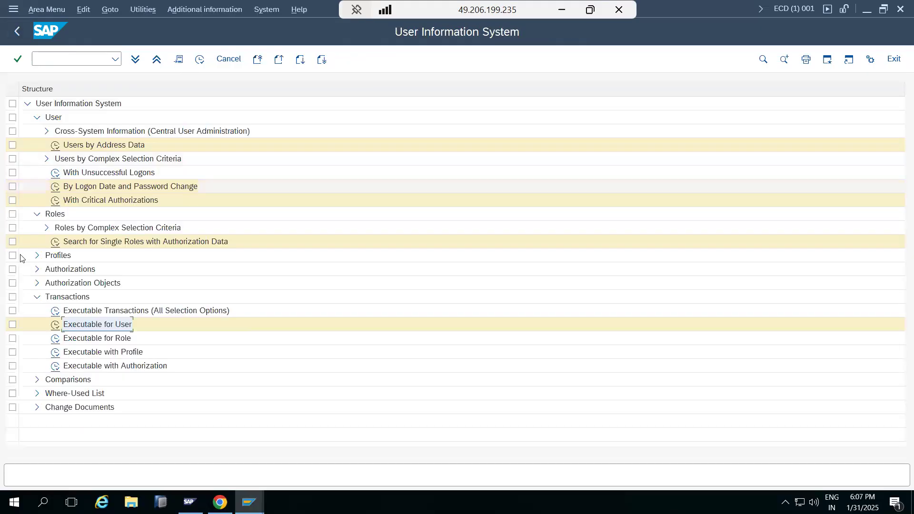
Run the Comparisons Of Users report with the demo users ending in 1 and 2 as User A and User B
click(38, 380)
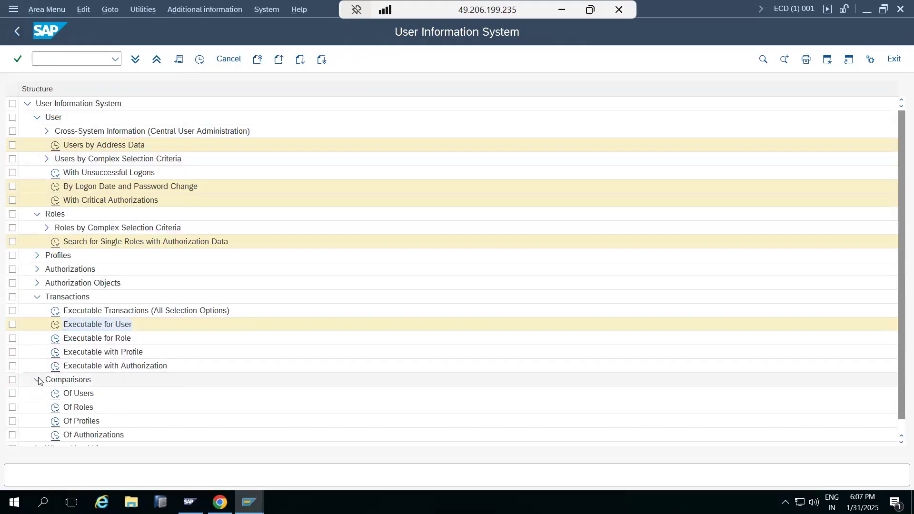
double_click(54, 395)
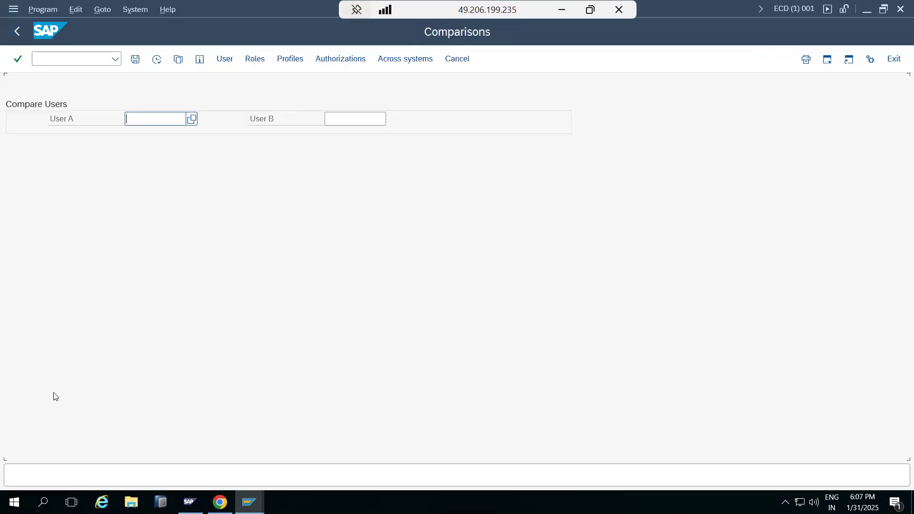
text(RAVi1)
key(Tab)
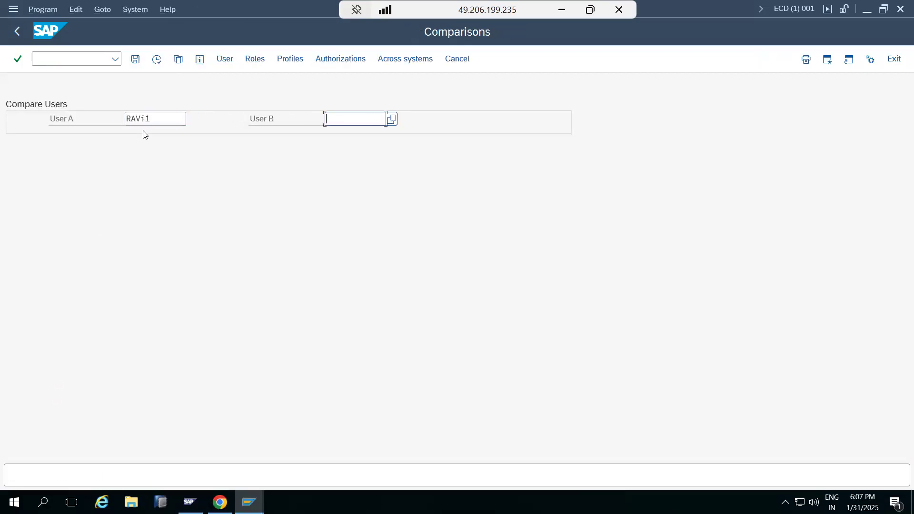
text(RAVI2)
click(158, 60)
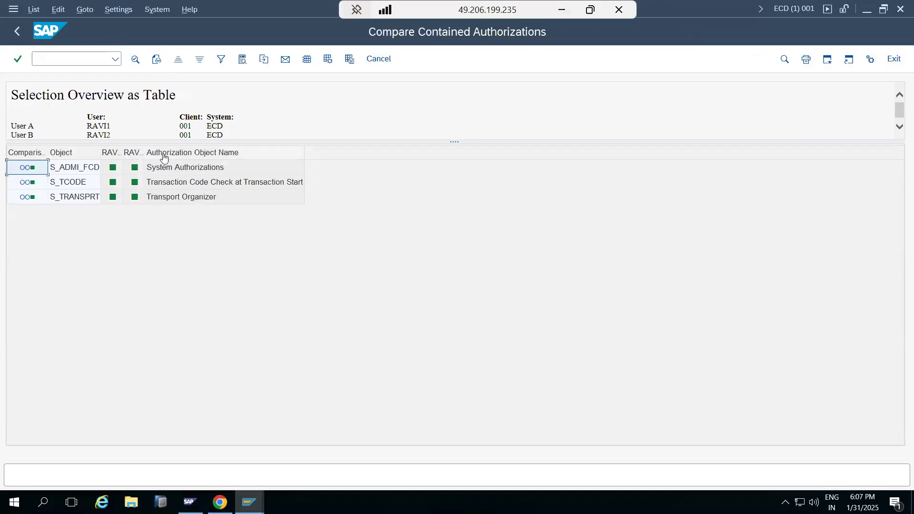
Rerun the user comparison with BASIS as User B
click(17, 33)
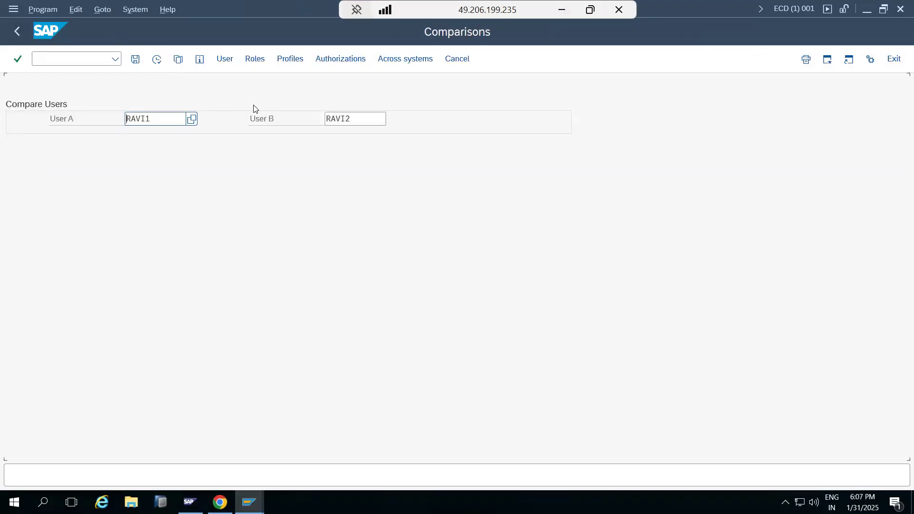
click(365, 120)
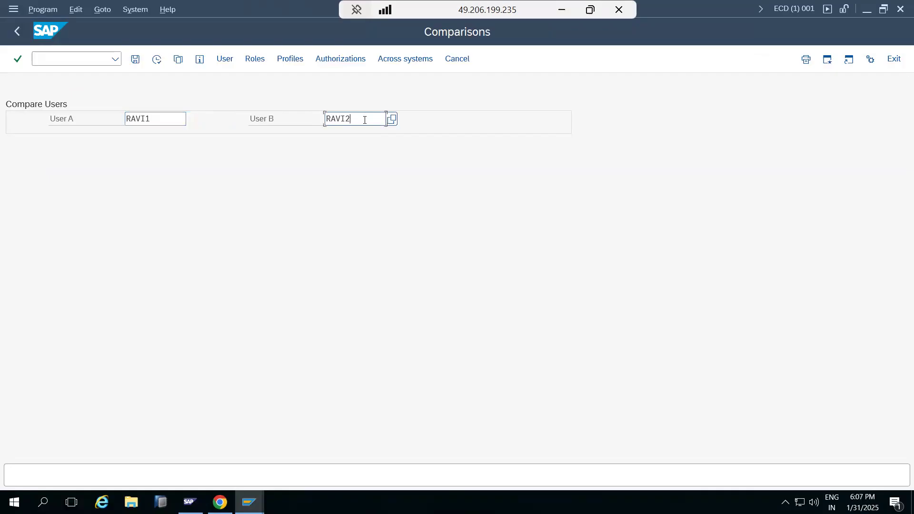
text(basis)
double_click(365, 119)
text(basis)
click(157, 60)
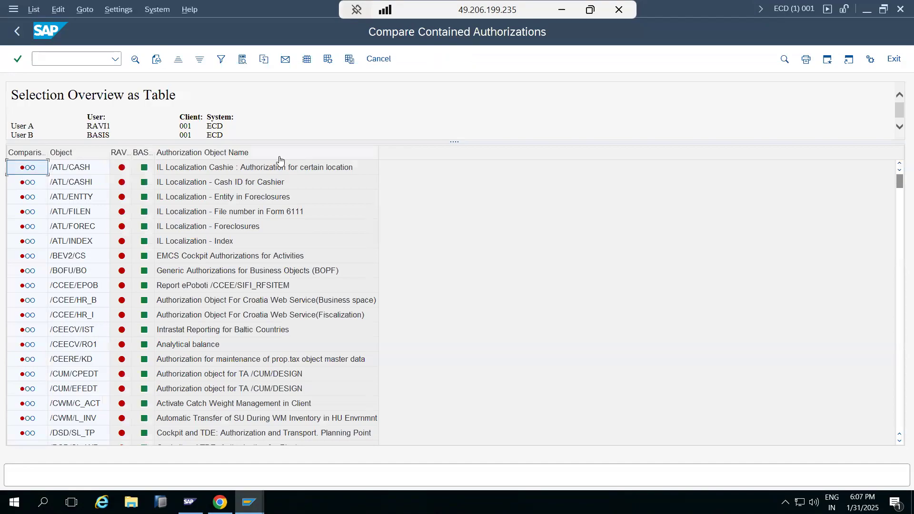
Enlarge the comparison header and widen both user columns, look through the authorization objects, and return to the User Information System
mouse_move(452, 142)
mouse_down()
mouse_move(447, 179)
mouse_move(445, 155)
mouse_up()
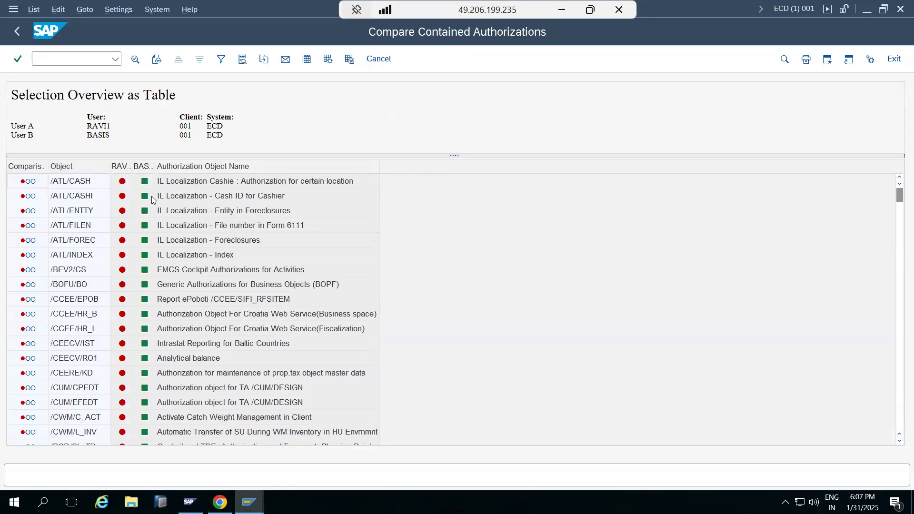
double_click(132, 166)
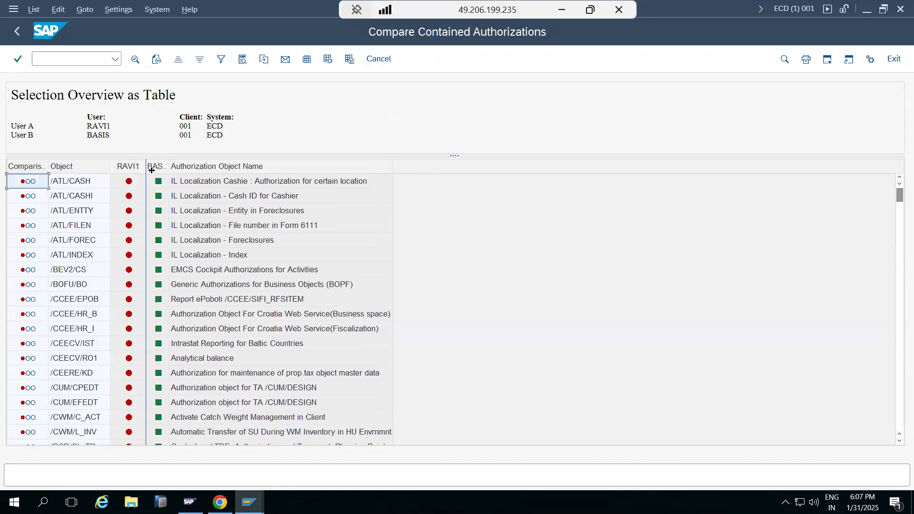
double_click(169, 167)
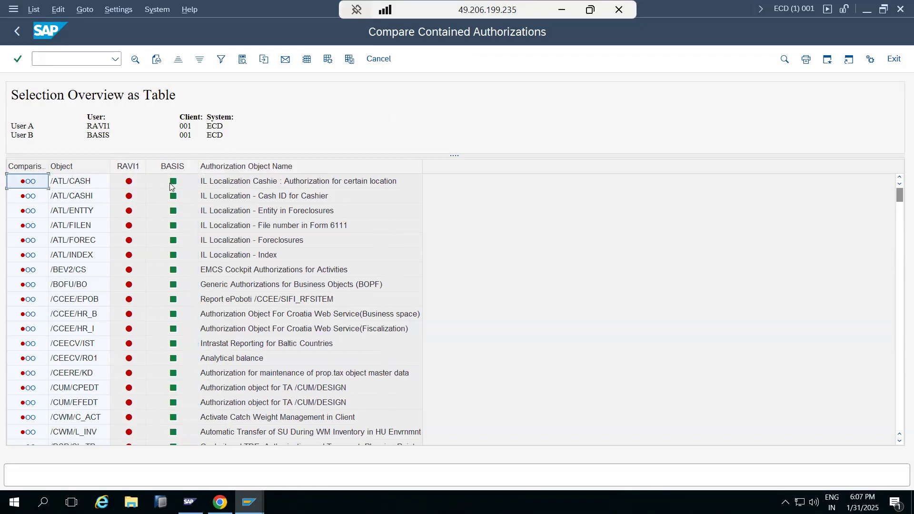
scroll(169, 357, down, 20)
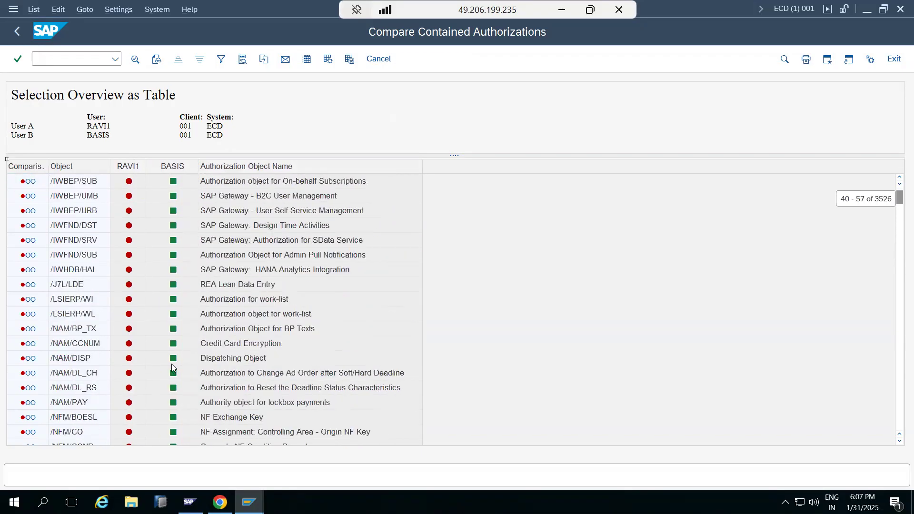
scroll(172, 367, down, 15)
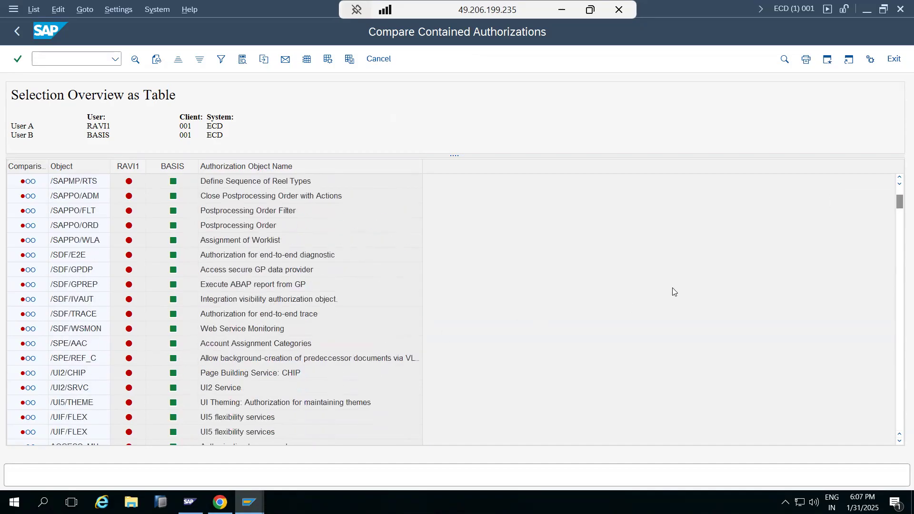
scroll(884, 212, down, 20)
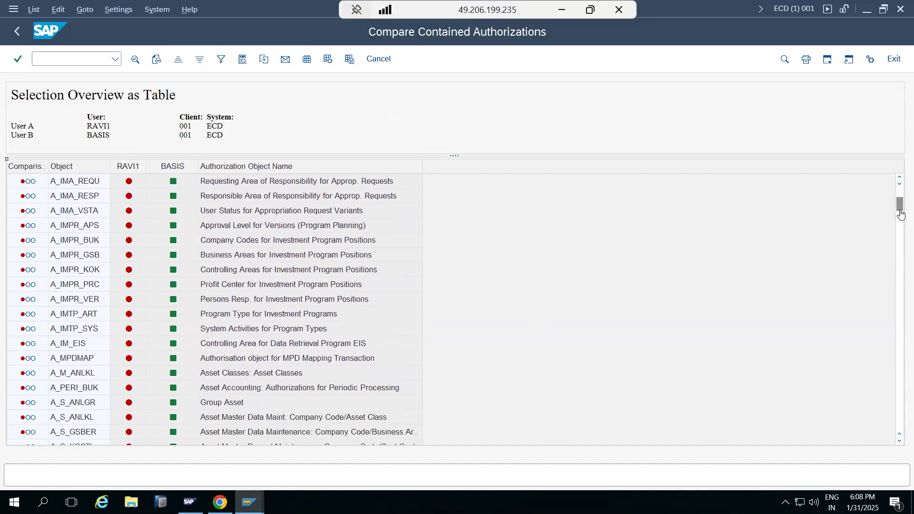
scroll(898, 296, down, 20)
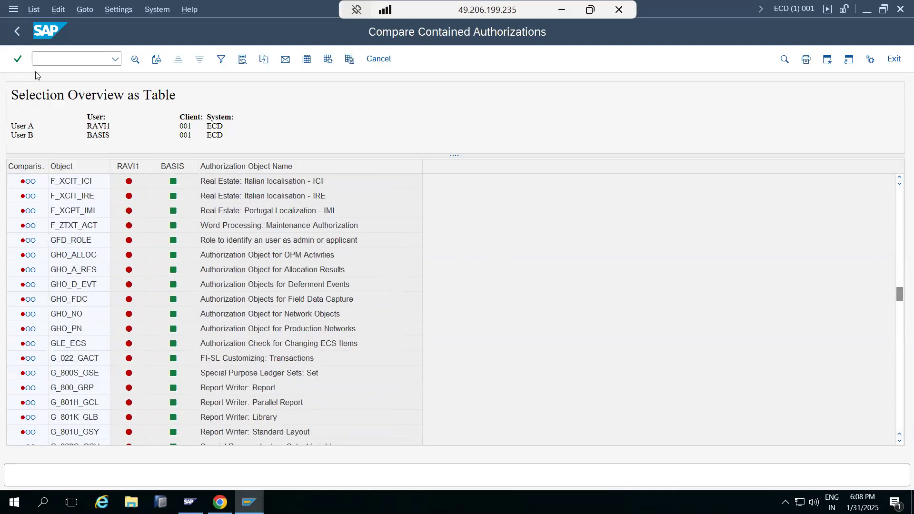
click(21, 32)
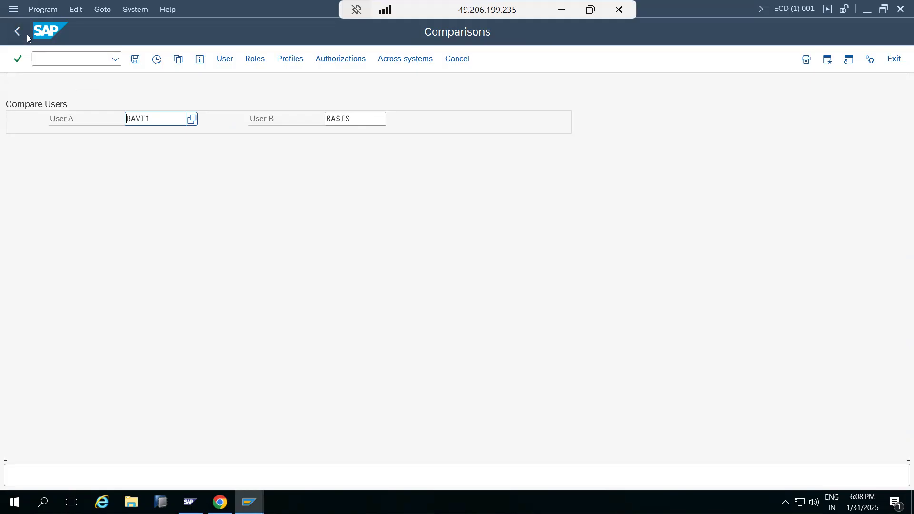
click(19, 32)
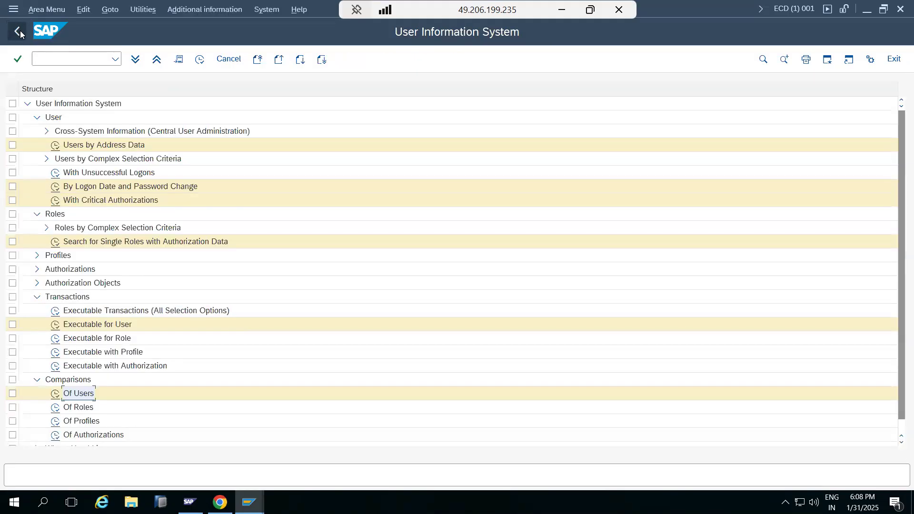
Leave the User Information System and open the Analysis of Security Audit Log transaction with SM20N
click(19, 32)
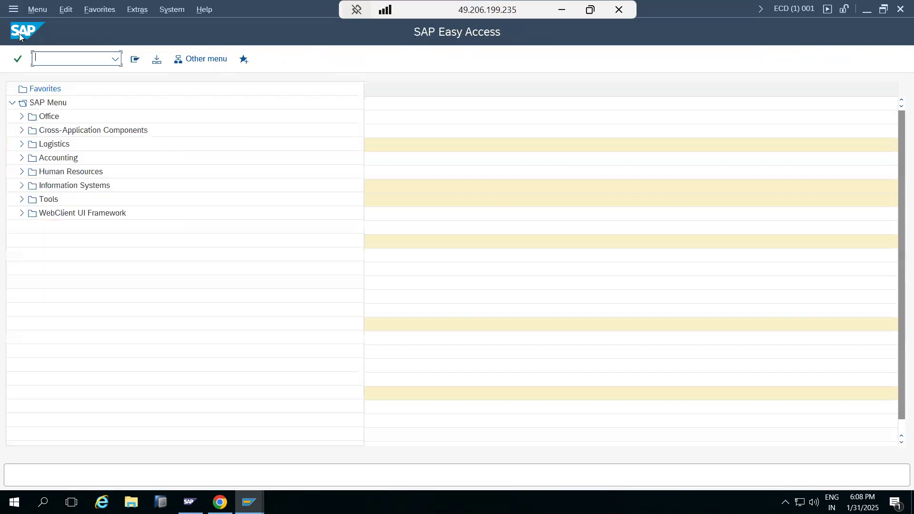
text(sm20n)
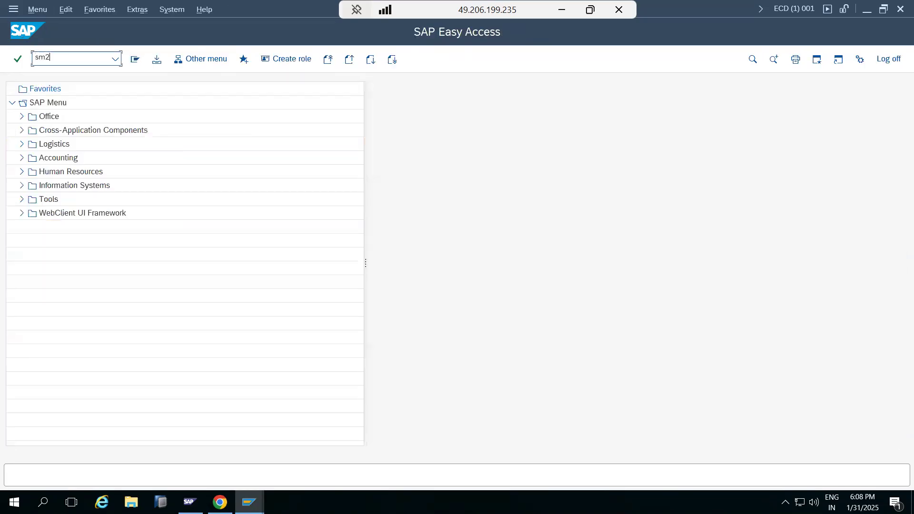
key(Return)
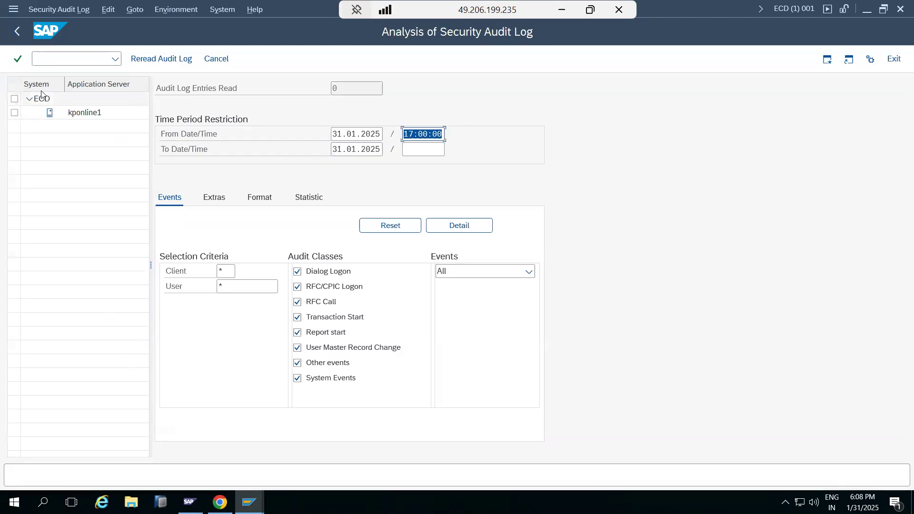
Leave the audit log analysis and open the Security Audit: Administer Audit Profile transaction
click(17, 32)
text(sm19)
key(Return)
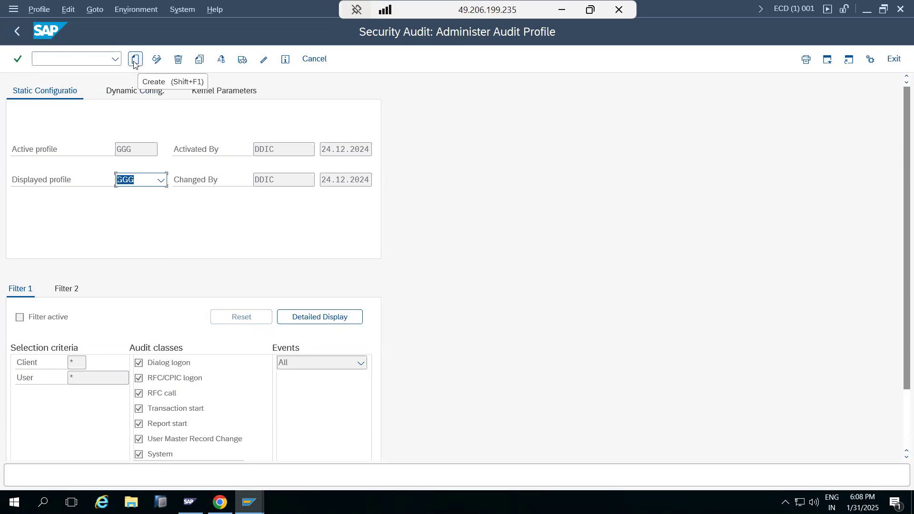
Switch directly to the Analysis of Security Audit Log transaction, reread the audit log, and dismiss the information message
click(68, 61)
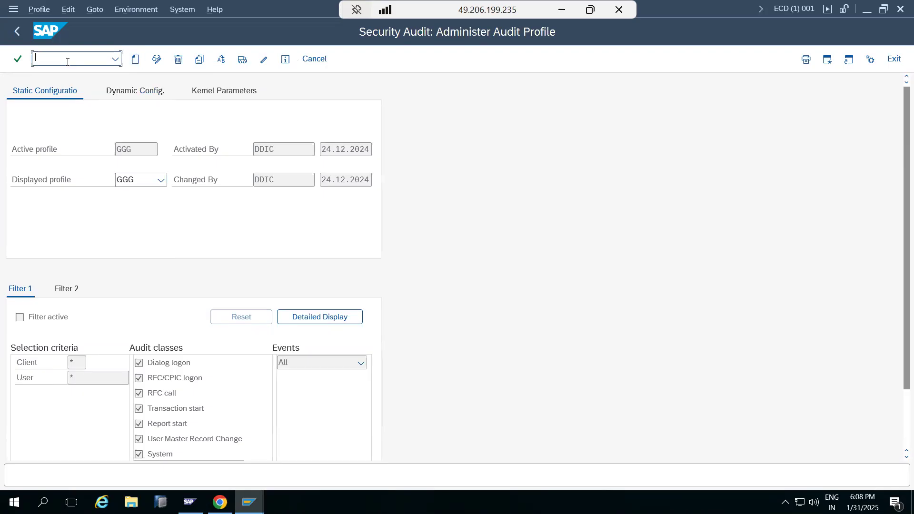
text(/nsm20)
key(Return)
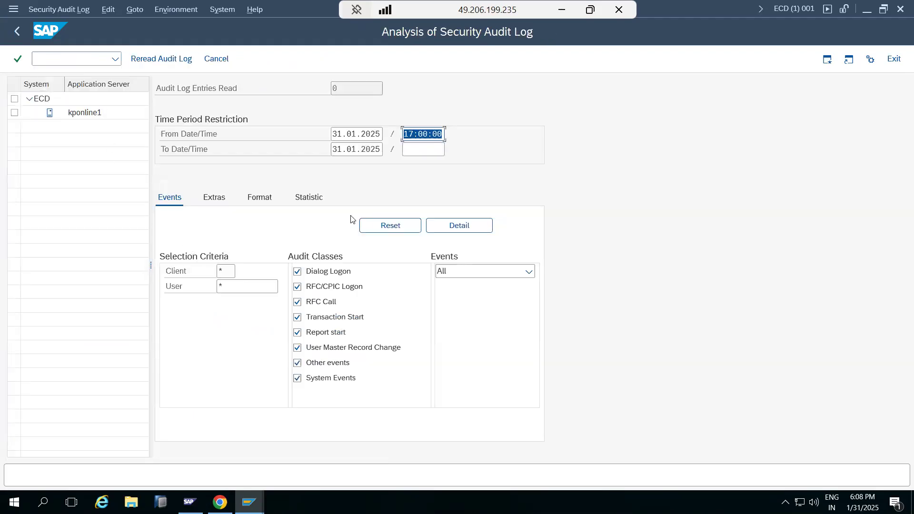
click(137, 61)
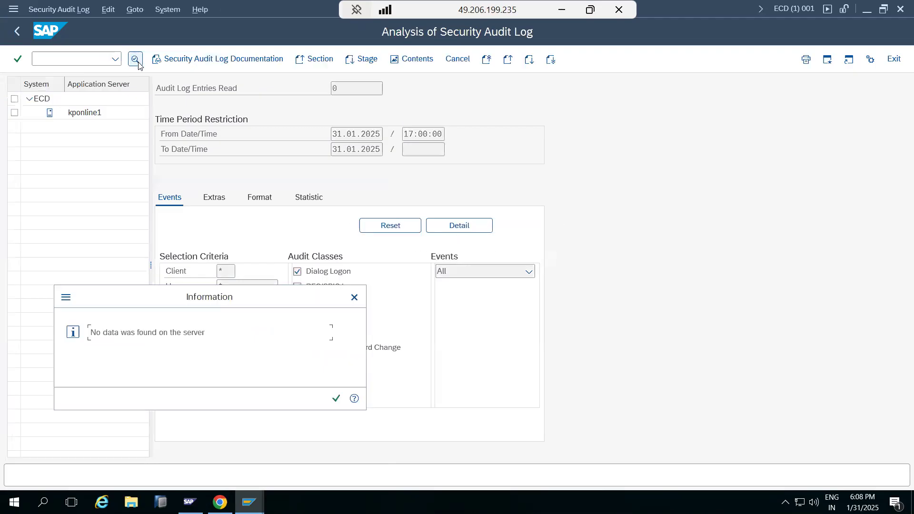
click(336, 398)
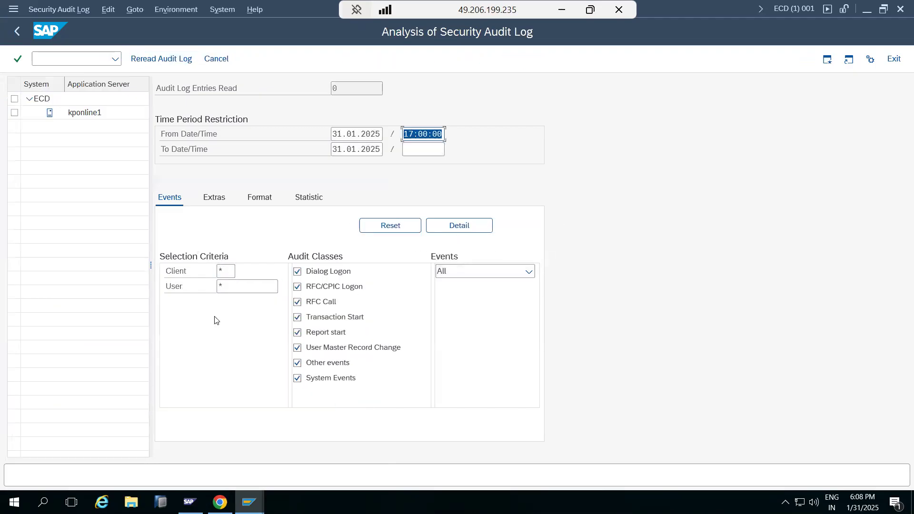
Leave the audit log analysis, switch to Paint, and delete the lines from Su01 through SUIM under the SAP Security heading
click(16, 32)
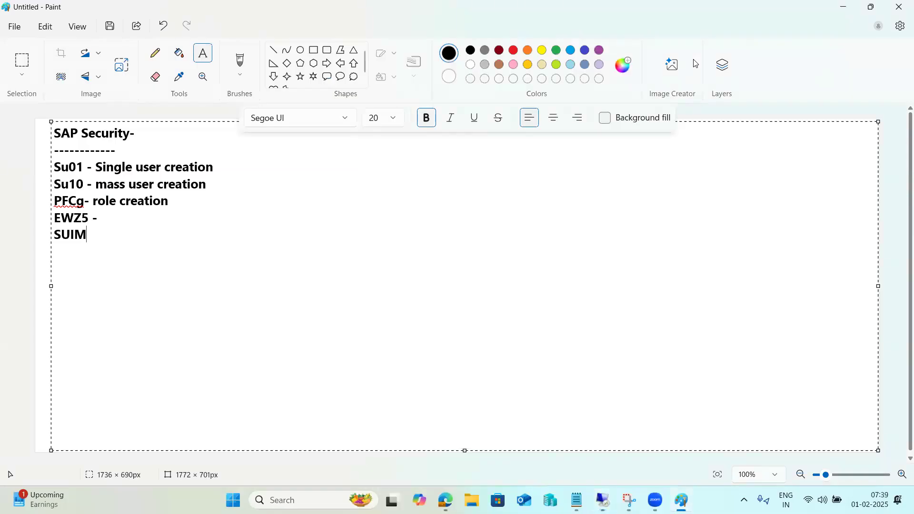
click(696, 64)
click(157, 255)
mouse_move(88, 236)
mouse_down()
mouse_move(53, 202)
mouse_move(60, 167)
mouse_move(51, 168)
mouse_up()
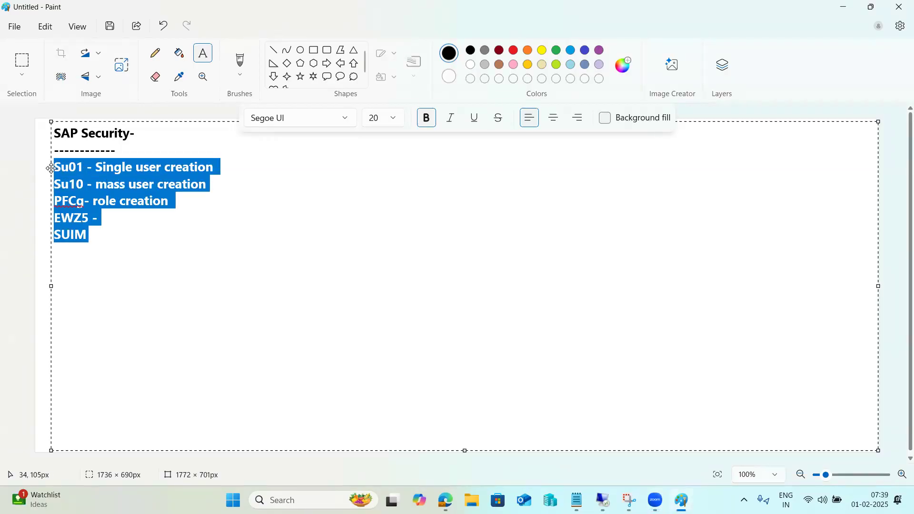
key(BackSpace)
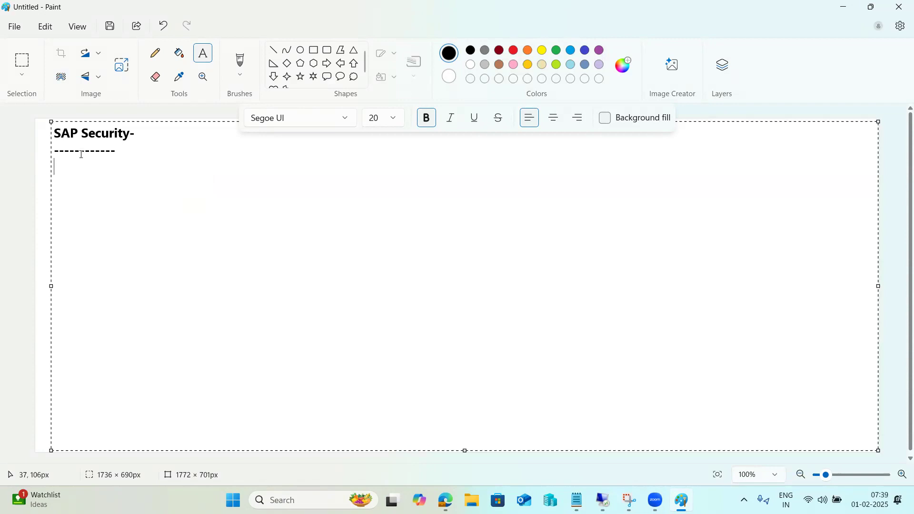
text(Su)
key(BackSpace)
key(BackSpace)
Switch to the SAP remote desktop session and open the system-wide list of user sessions with AL08
mouse_move(602, 497)
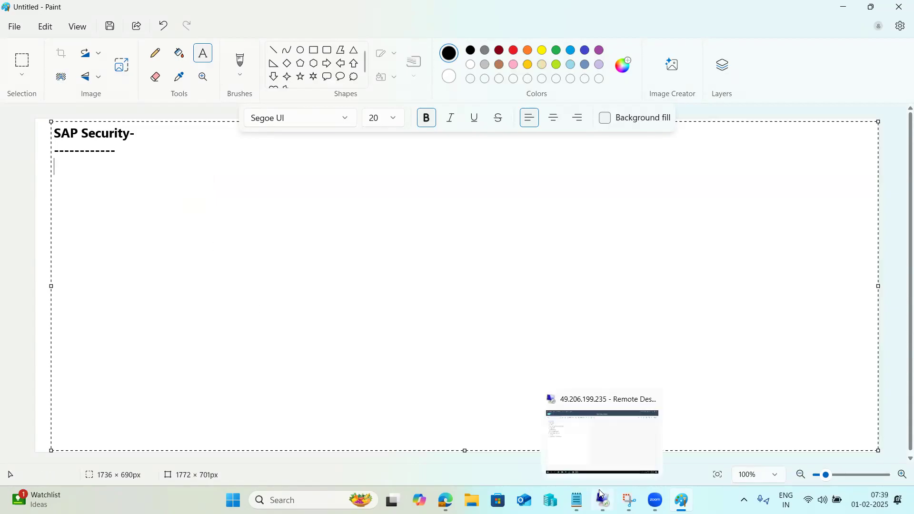
click(601, 413)
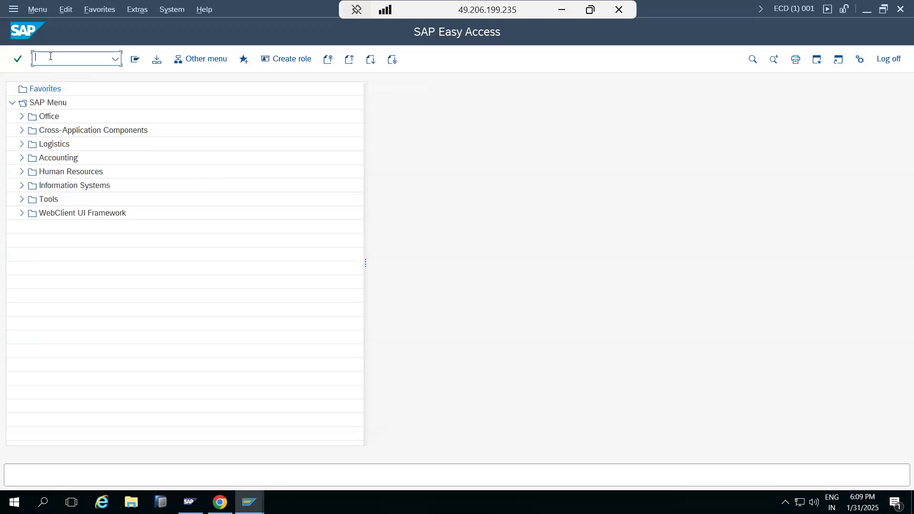
text(al08)
key(Return)
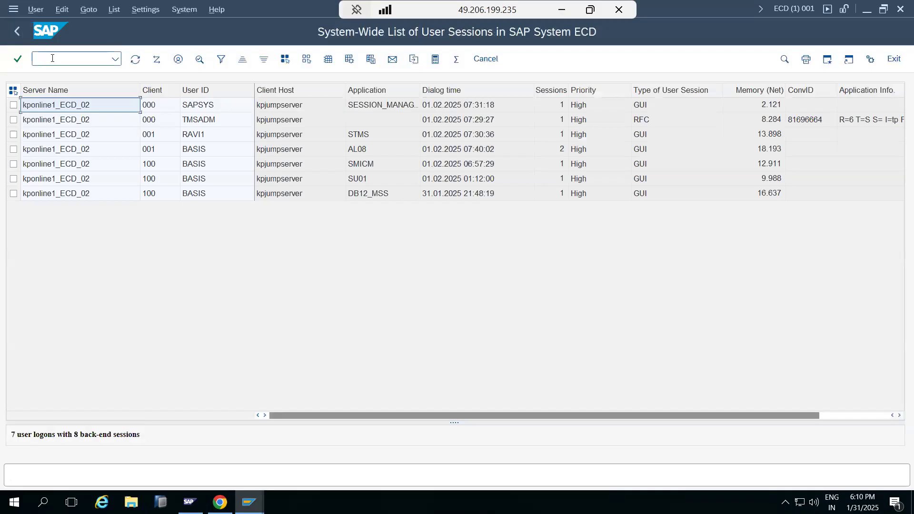
Leave the session list and open the By Logon Date and Password Change user report in the User Information System
click(17, 31)
text(sale)
key(Return)
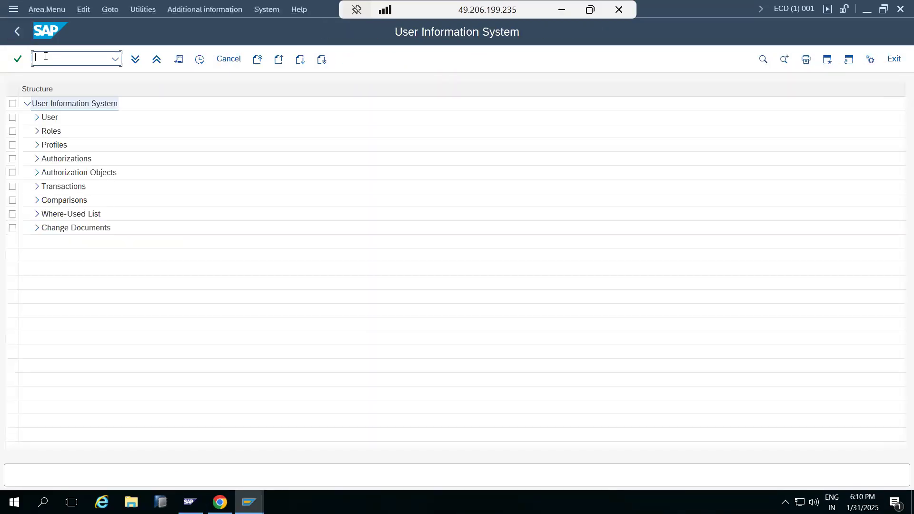
click(38, 117)
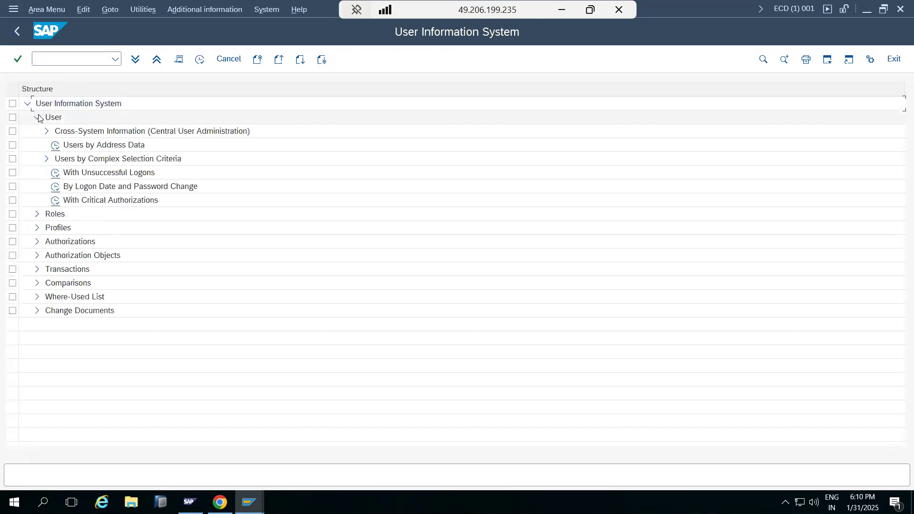
double_click(58, 188)
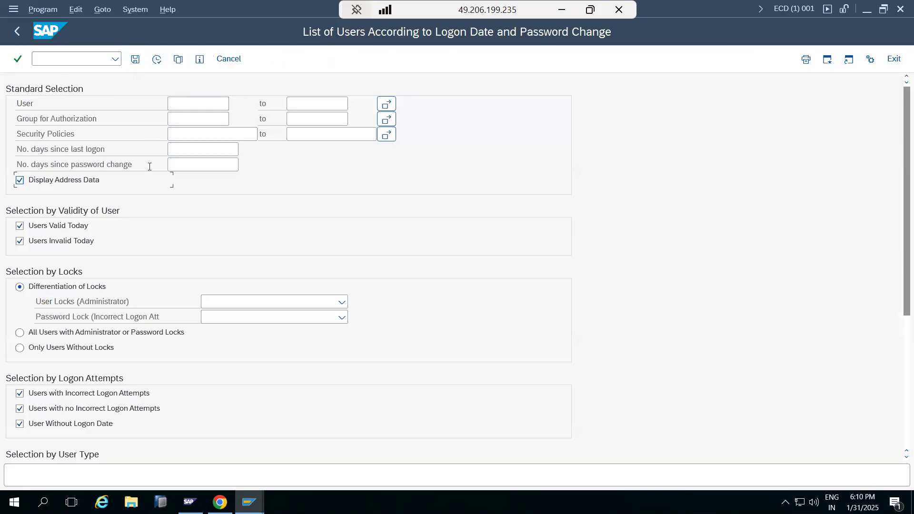
Review the report's selection criteria, run it with the default selections, and return to the User Information System
scroll(126, 340, down, 1)
scroll(125, 341, down, 5)
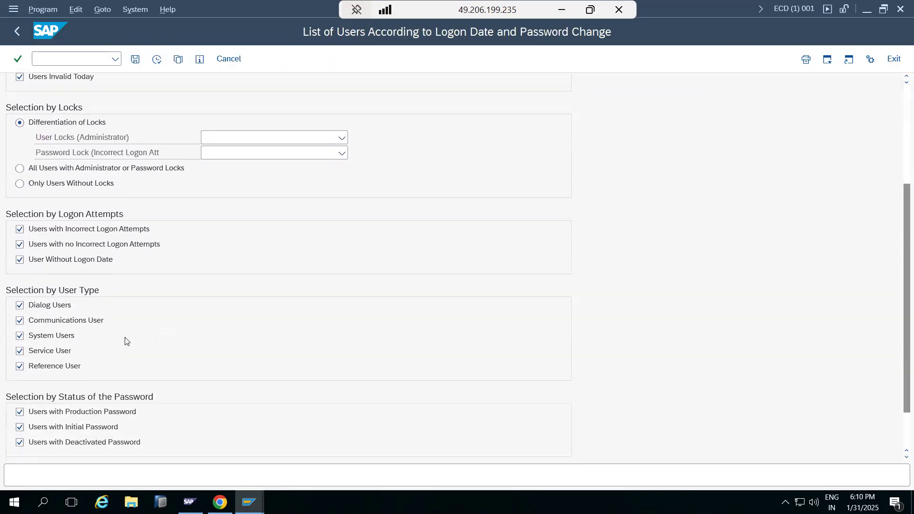
scroll(126, 339, up, 3)
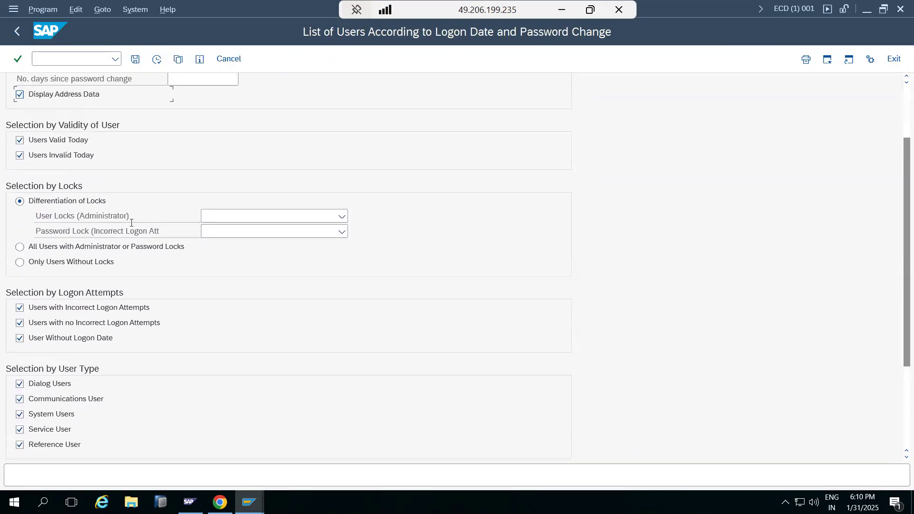
click(156, 61)
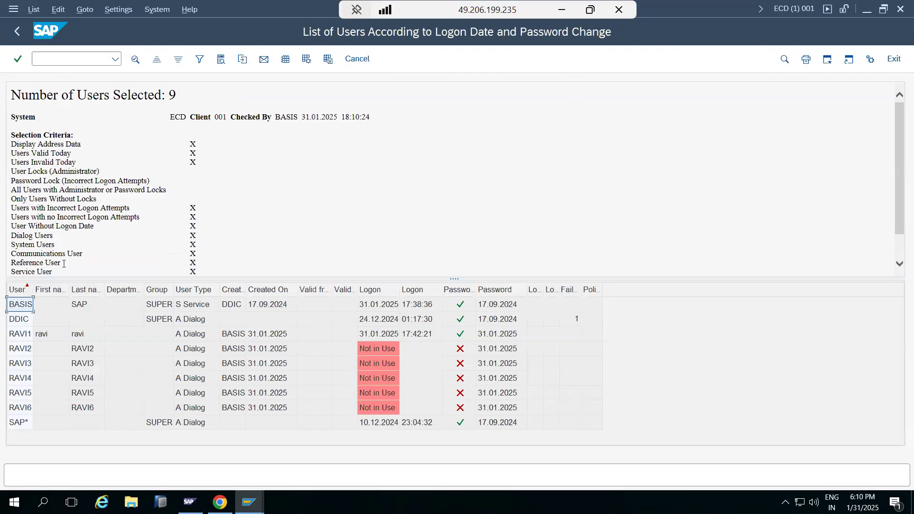
click(18, 34)
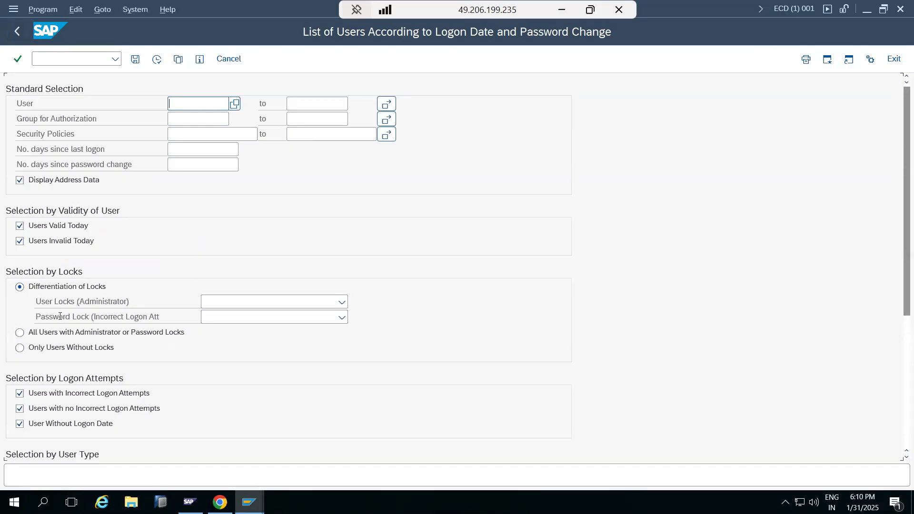
scroll(55, 335, down, 2)
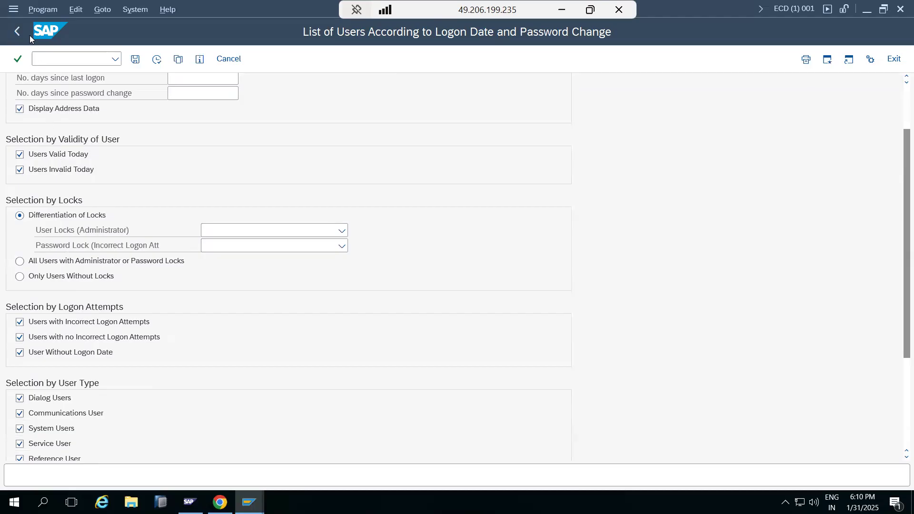
click(17, 24)
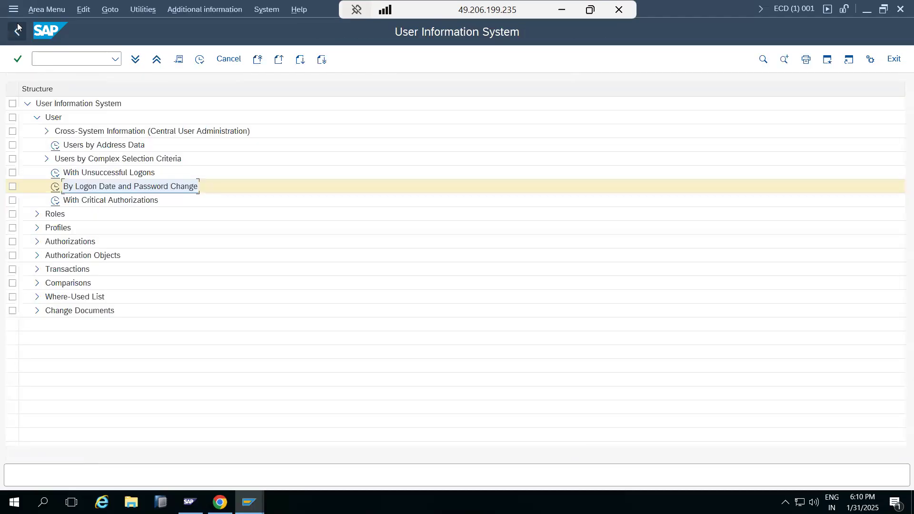
Run the Users by Address Data report without any selection criteria and return to the User Information System
double_click(59, 146)
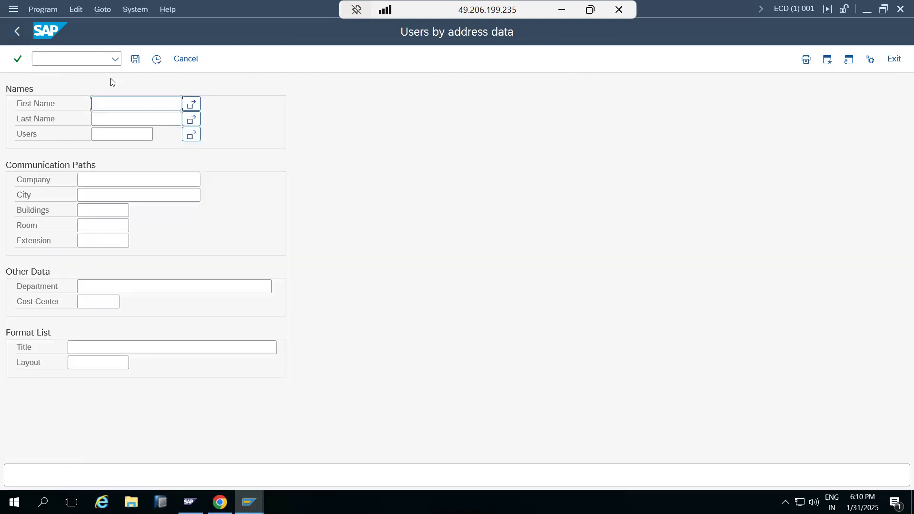
click(153, 61)
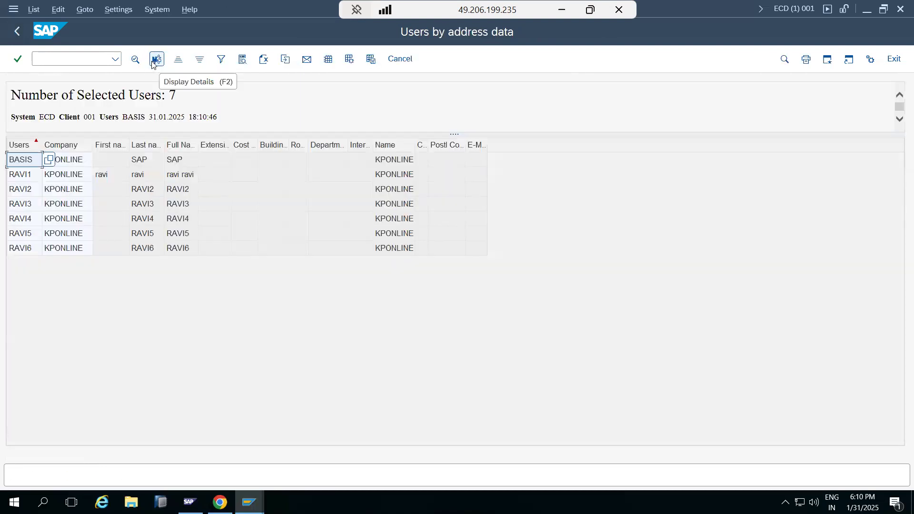
click(20, 148)
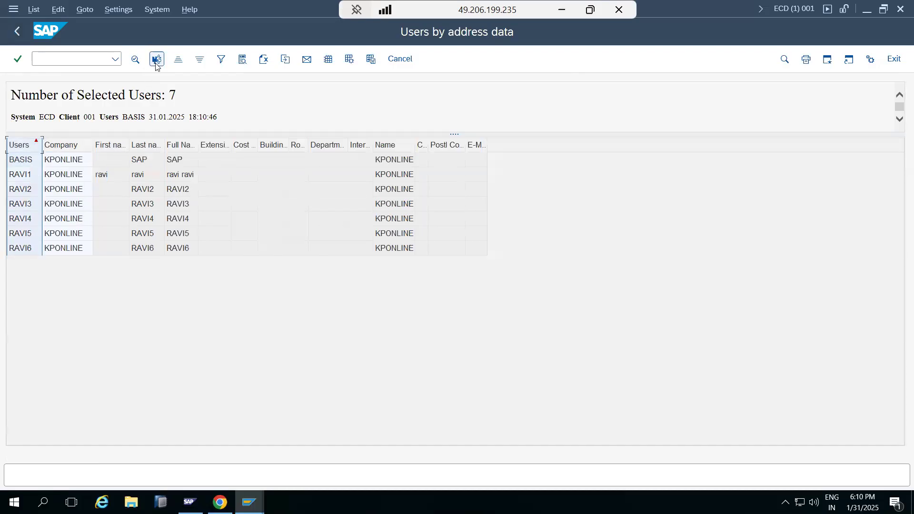
click(17, 30)
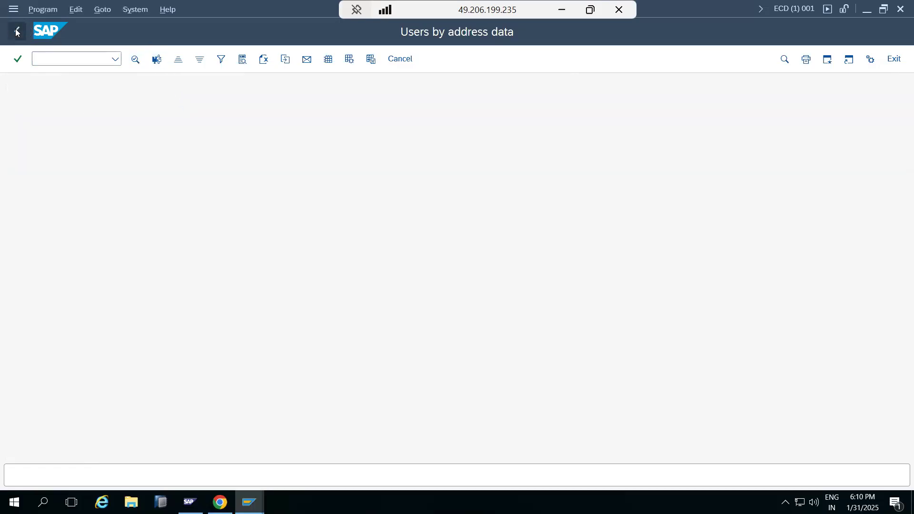
click(17, 31)
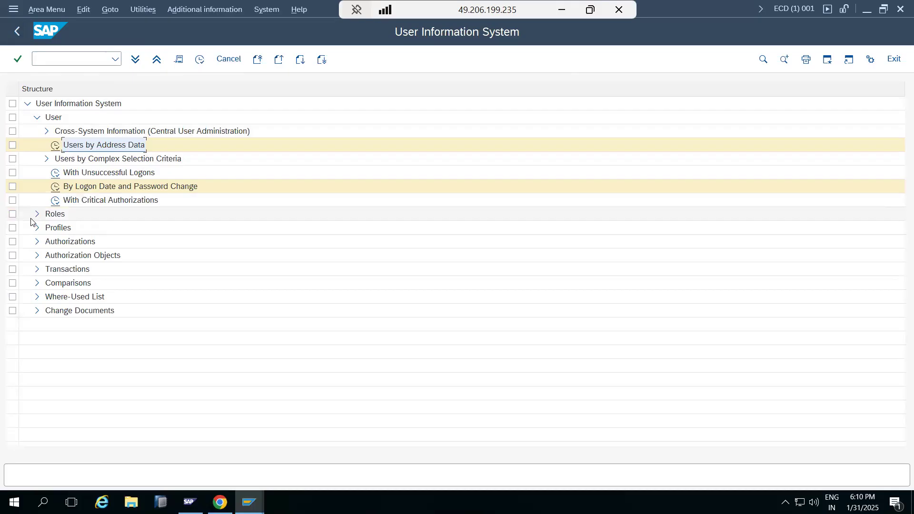
Open the EMU Conversion: Lock and Unlock Users transaction with EWZ5 and return to SAP Easy Access
click(16, 31)
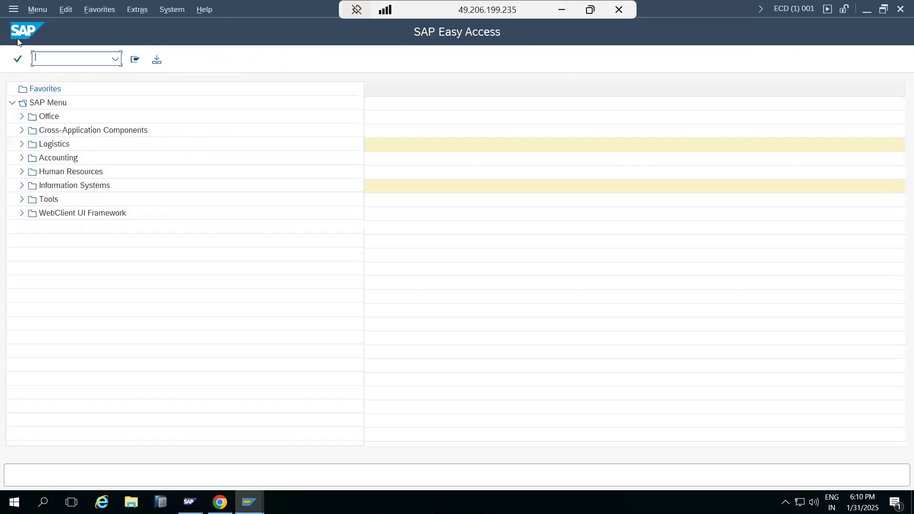
text(ewz5)
key(Return)
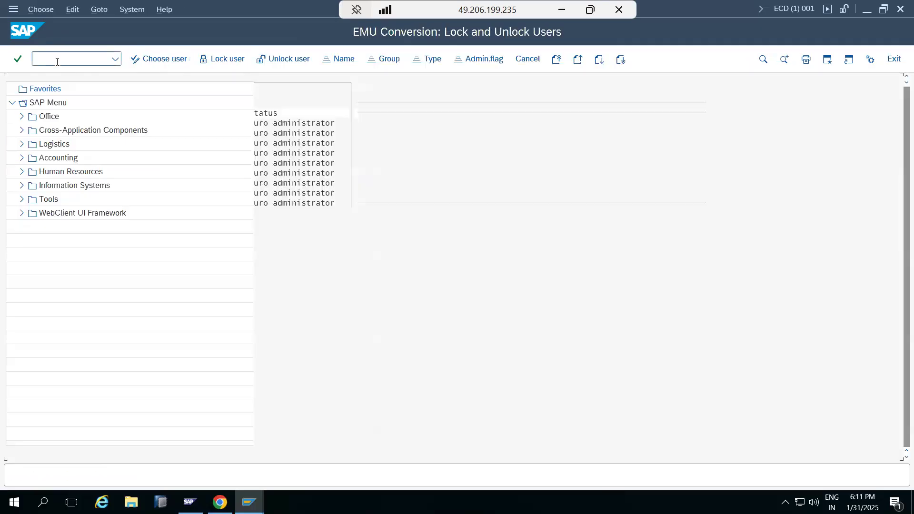
click(216, 59)
click(138, 59)
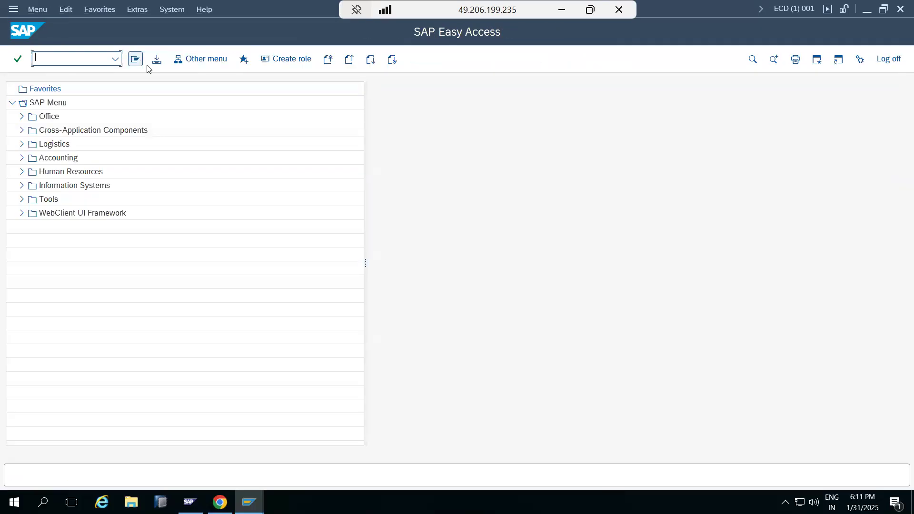
Open Transactional RFC with SM58, run it with the default selections, and return to SAP Easy Access
text(sm58)
key(Return)
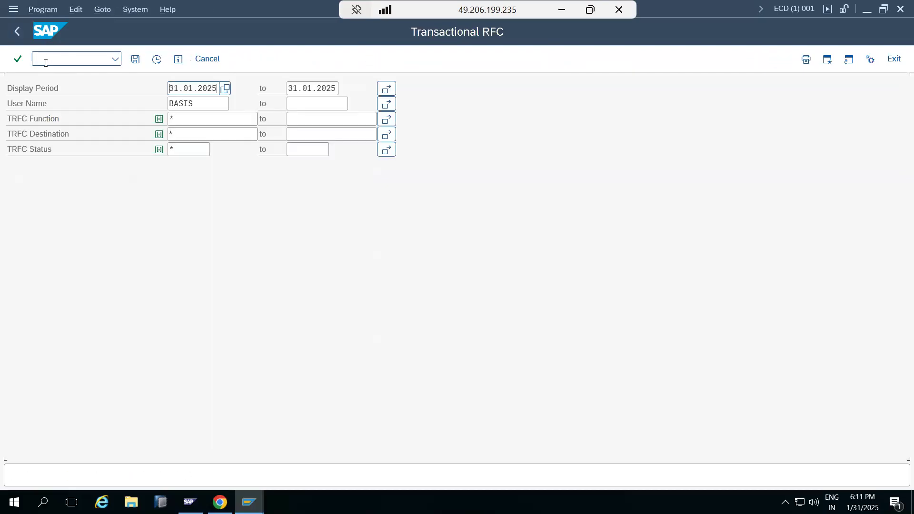
click(157, 59)
click(23, 31)
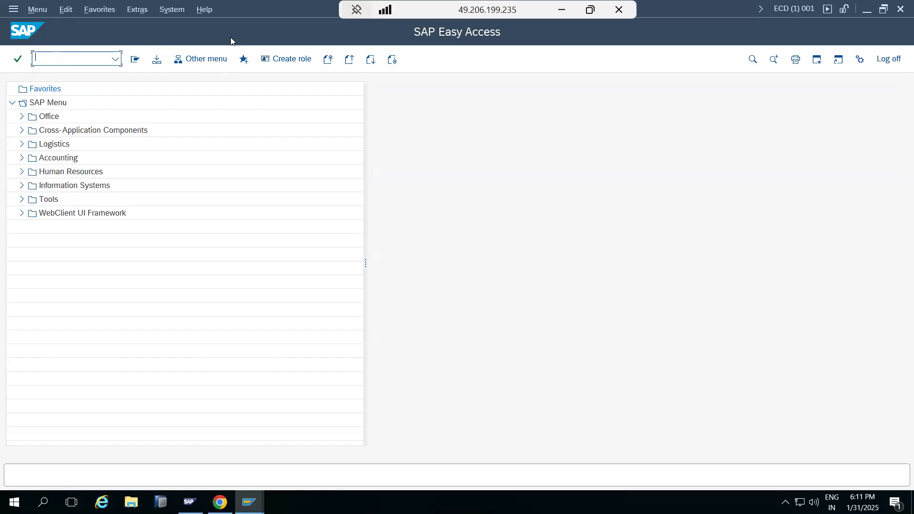
key(alt+Tab)
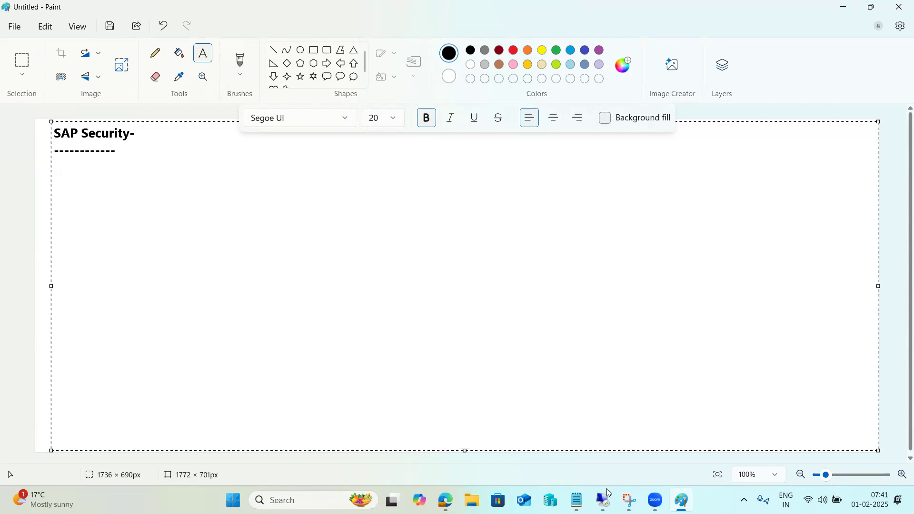
mouse_move(603, 500)
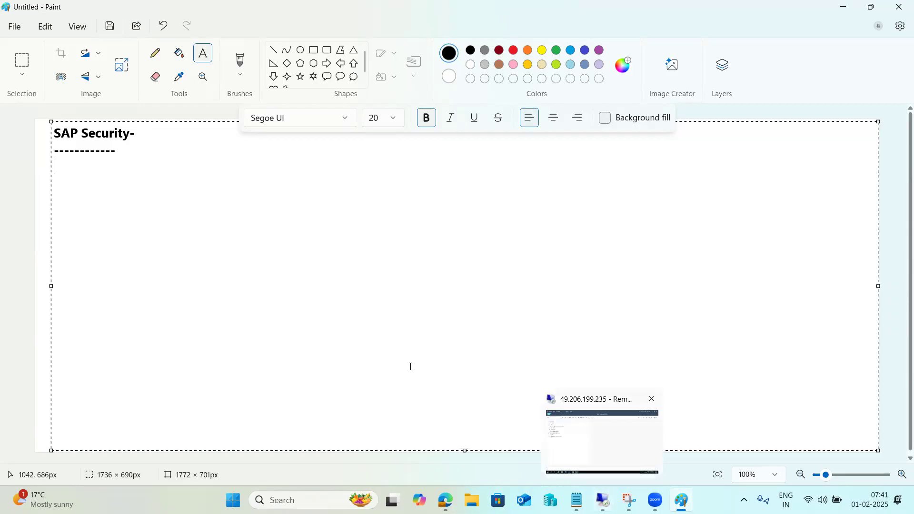
click(512, 56)
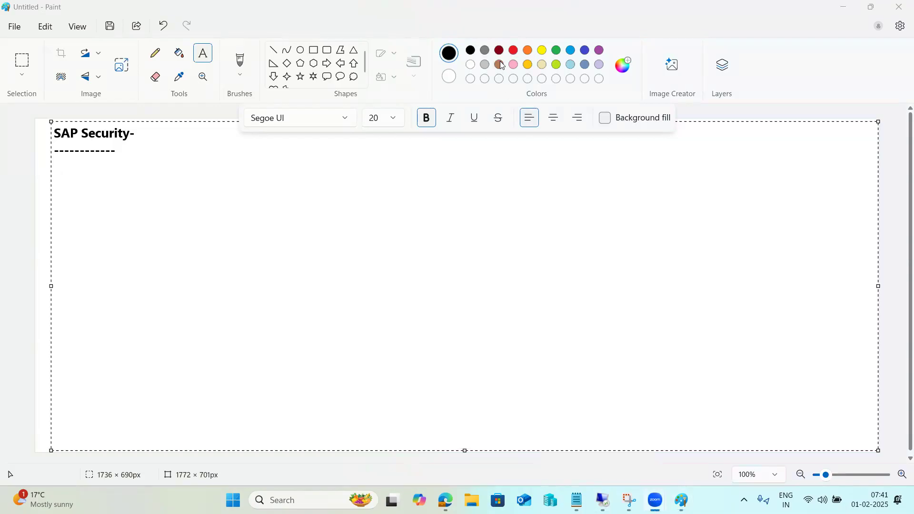
click(486, 196)
click(604, 500)
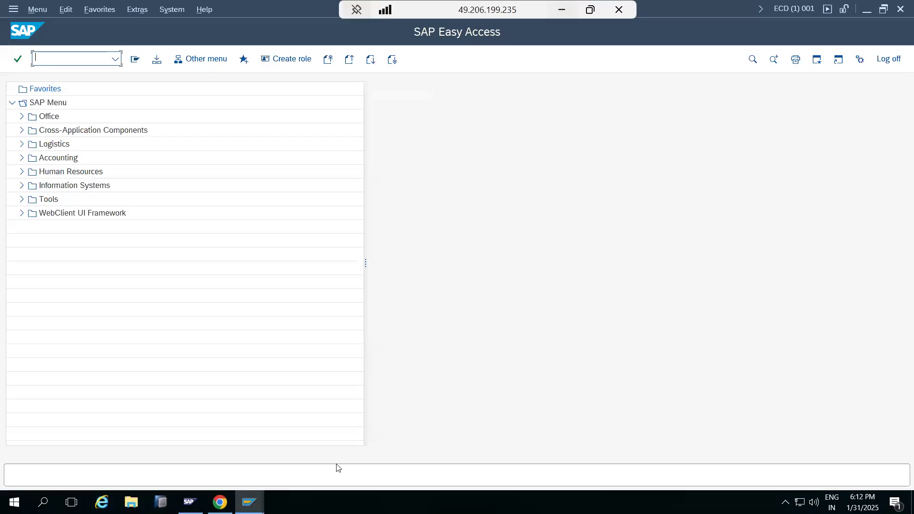
Bring up the first SAP Easy Access session and open the Business Workplace with SBWP
mouse_move(249, 500)
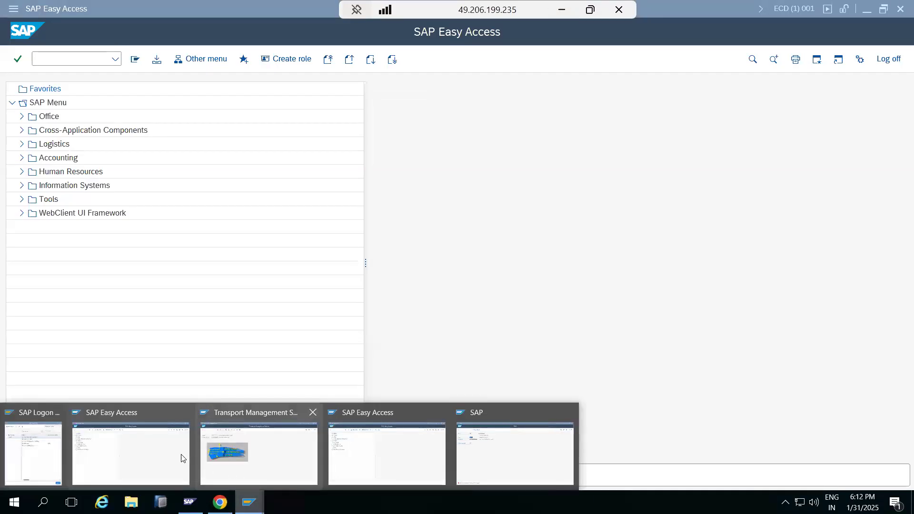
click(167, 453)
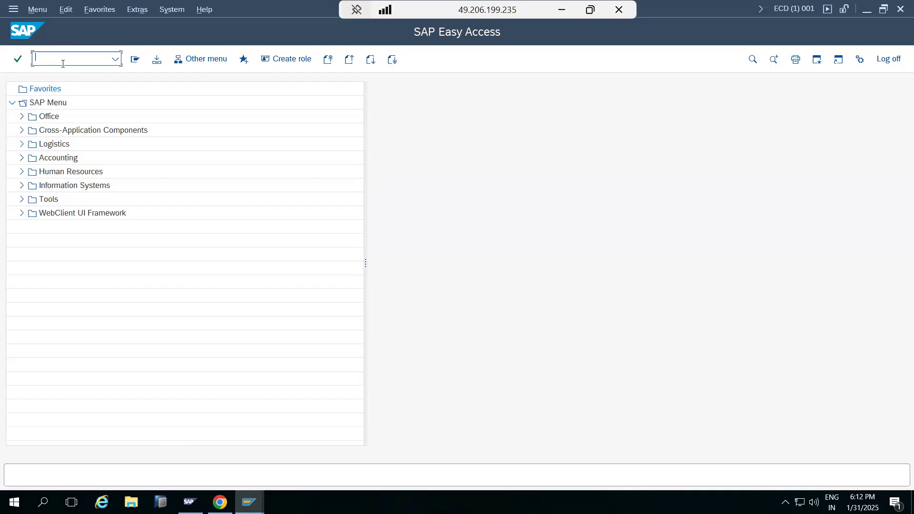
text(sbwp)
key(Return)
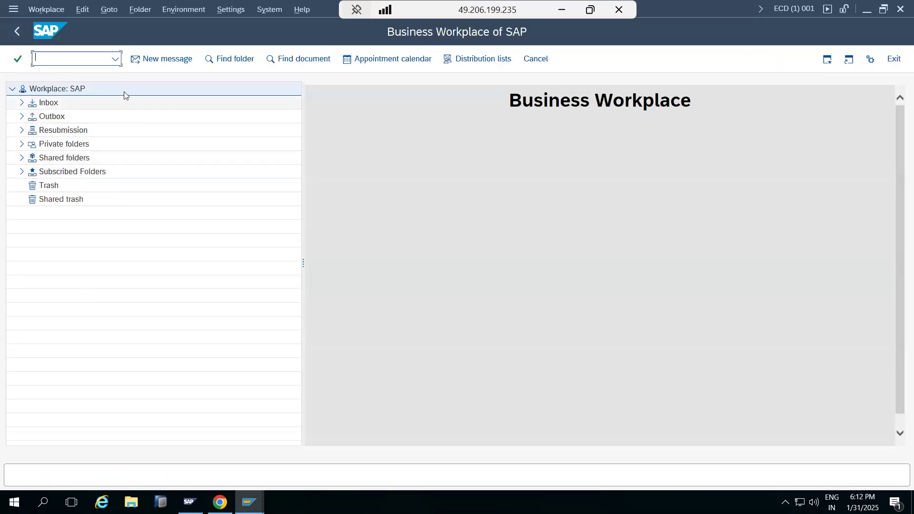
Start a new message with PASSWORD as its title and PASSWORD as its document contents
click(151, 59)
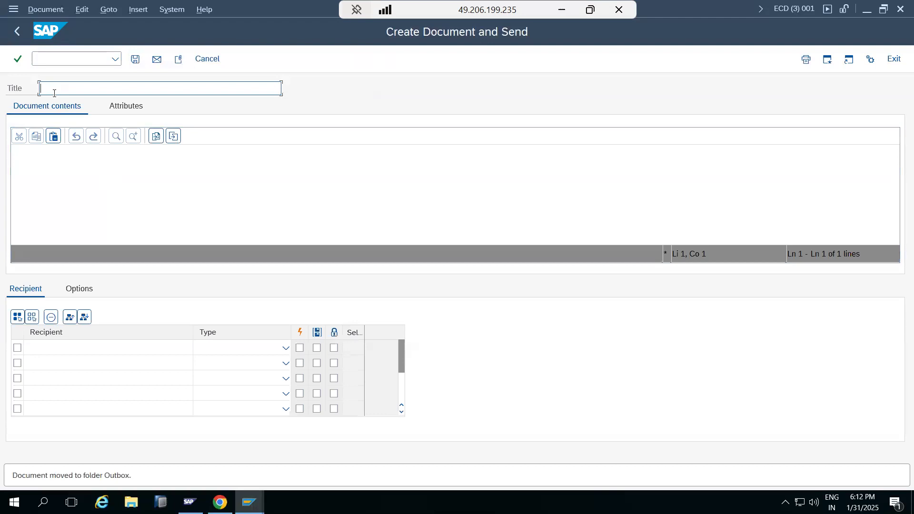
text(PASSWORD)
click(80, 156)
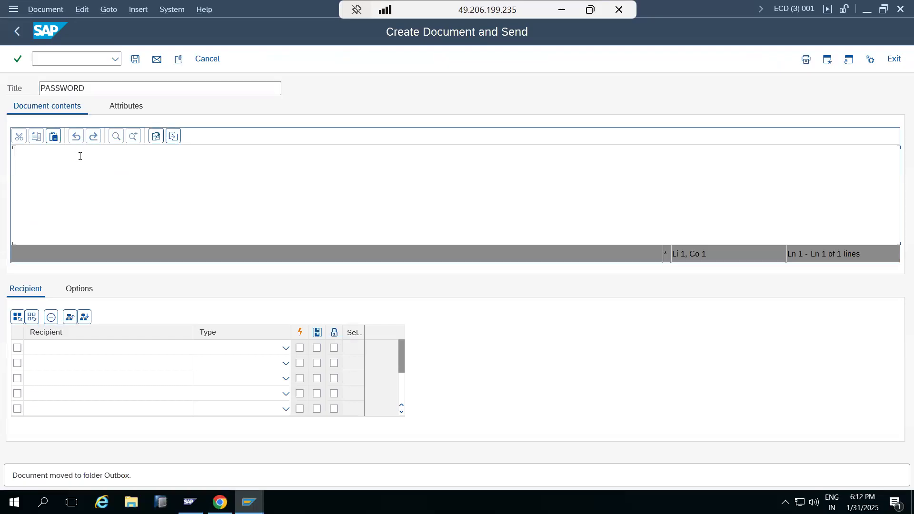
text(PASSWORD)
Enter the recipient's user ID in the first recipient row and set its type to SAP Logon Name
click(46, 349)
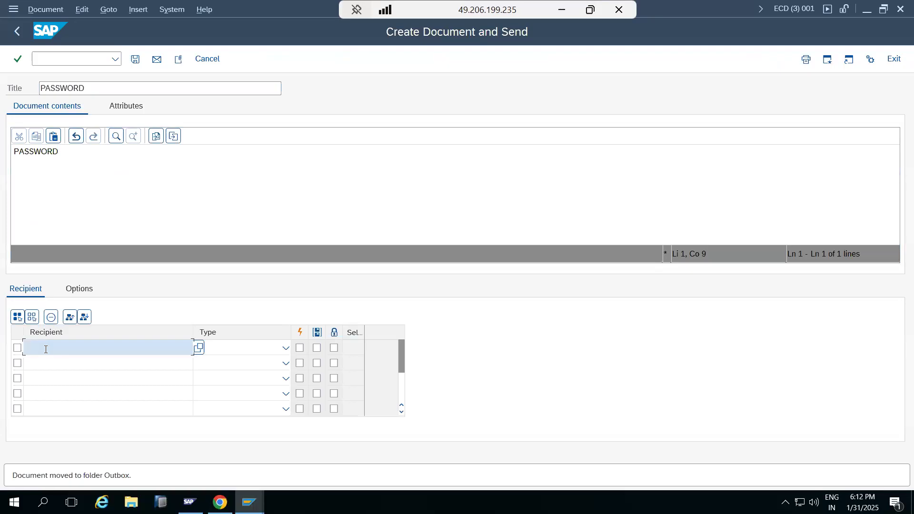
text(BASI)
text(ravi1)
click(283, 349)
scroll(237, 390, down, 1)
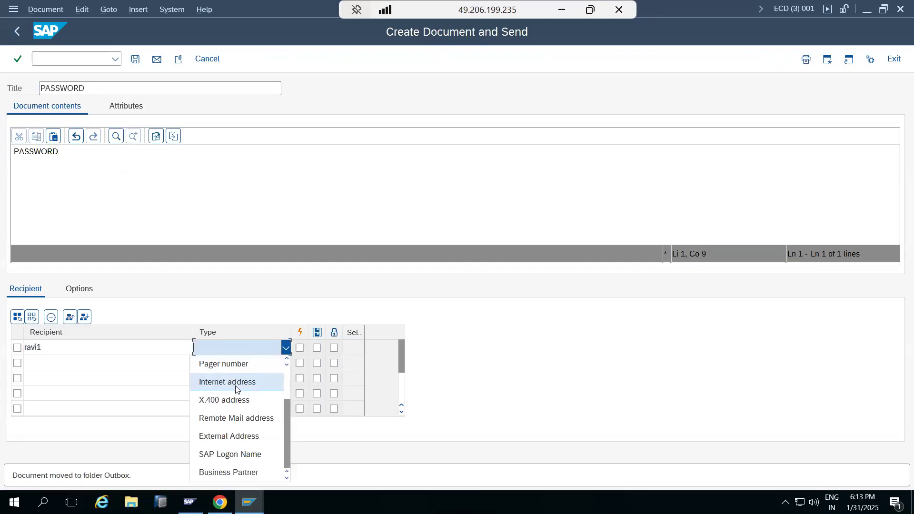
click(228, 456)
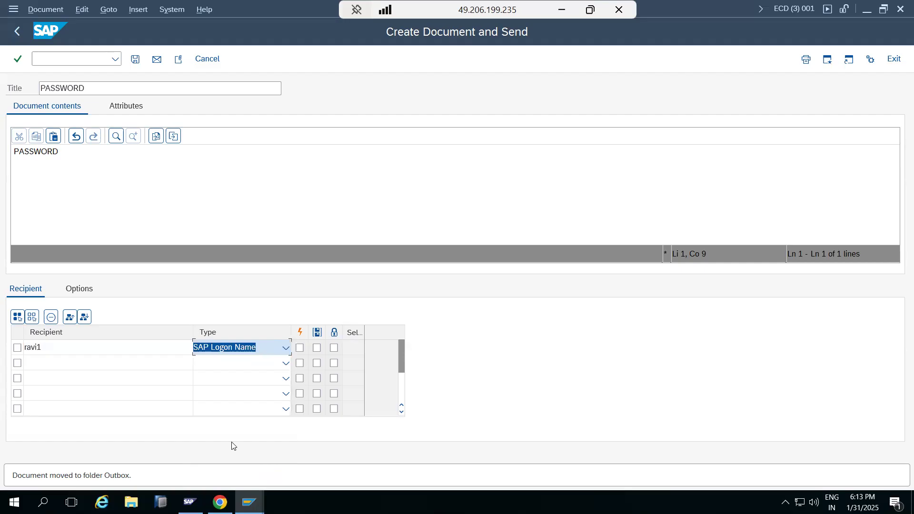
Send the PASSWORD message to the recipient as express mail and look through the Inbox and Outbox folders
click(301, 350)
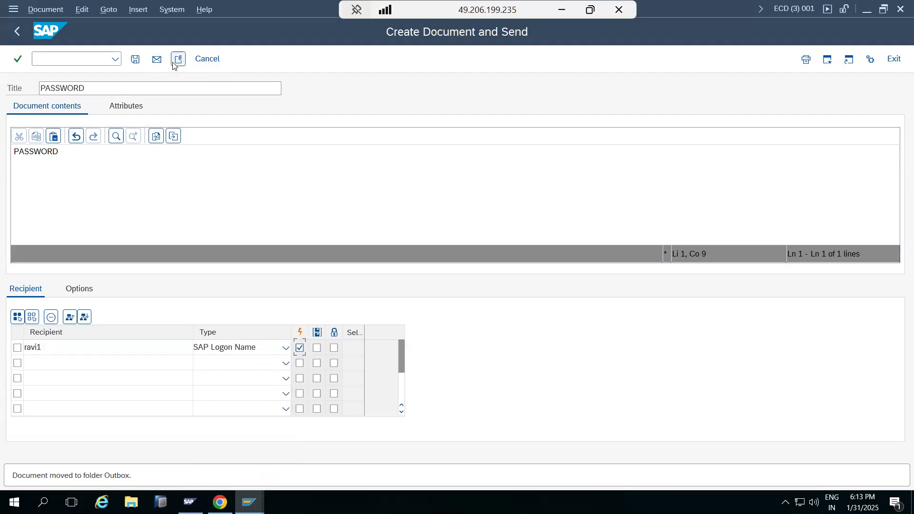
click(159, 61)
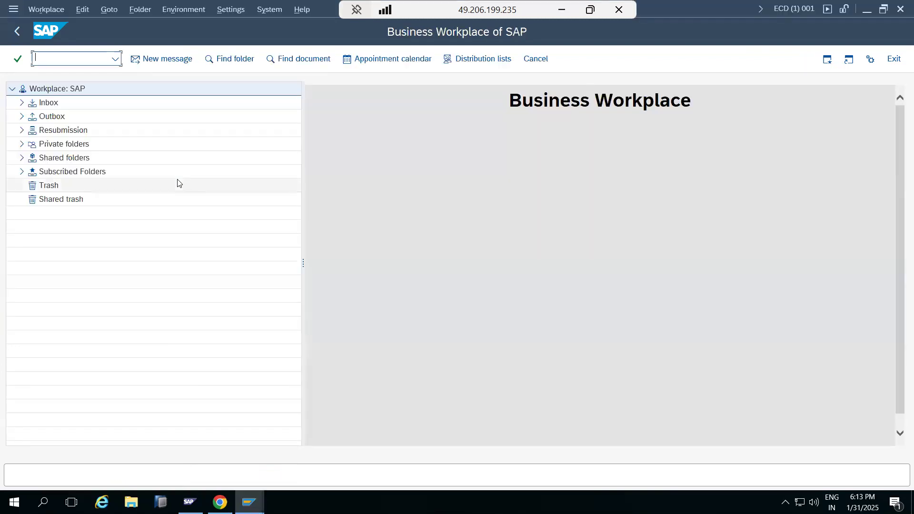
click(21, 103)
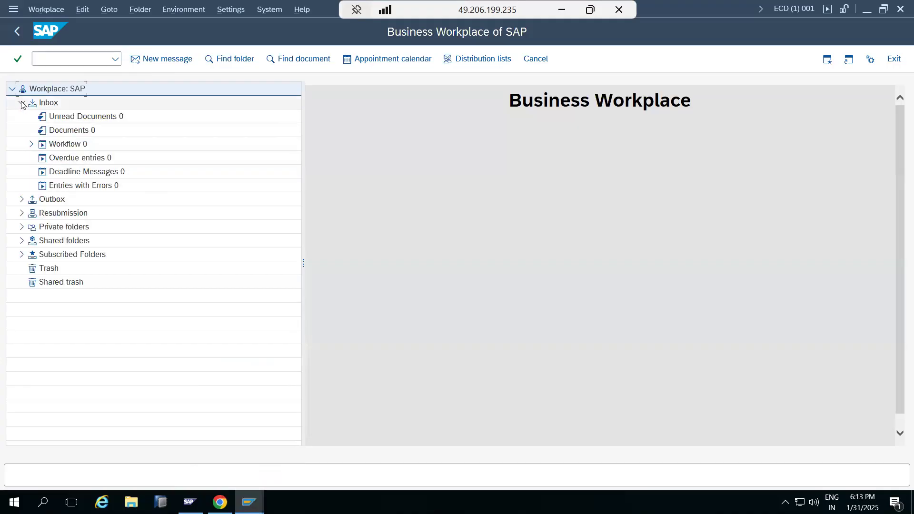
click(21, 103)
click(22, 117)
click(22, 116)
Open SOST, refresh the send request list with Transmitted included in the send status, and return to SAP Easy Access
click(53, 62)
text(/)
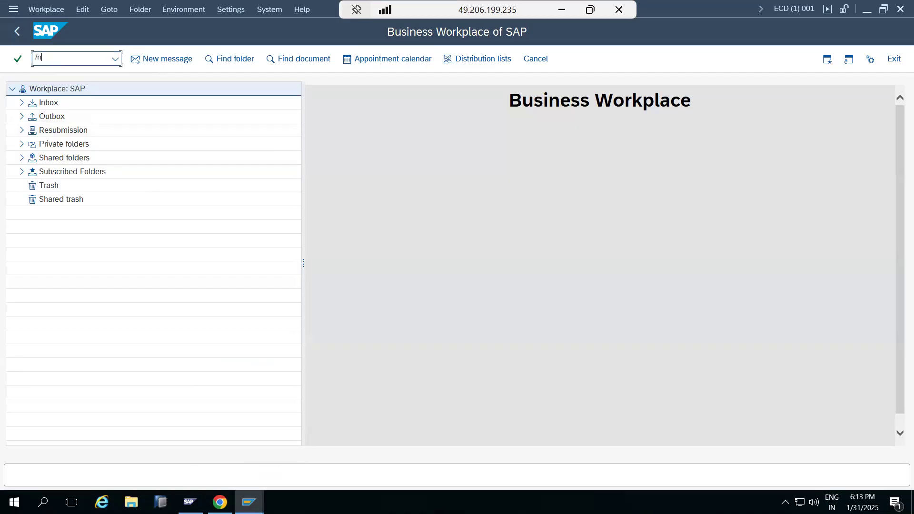
text(nsost)
key(Return)
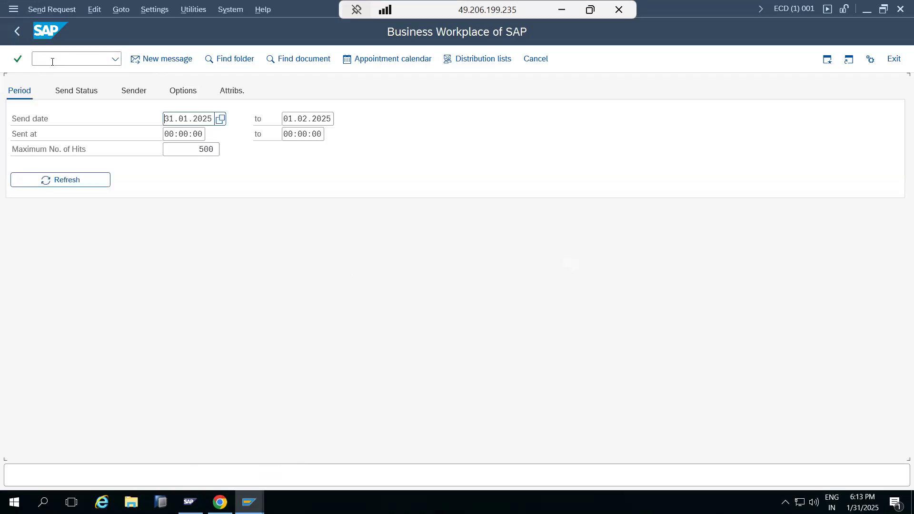
click(88, 93)
click(89, 150)
click(80, 180)
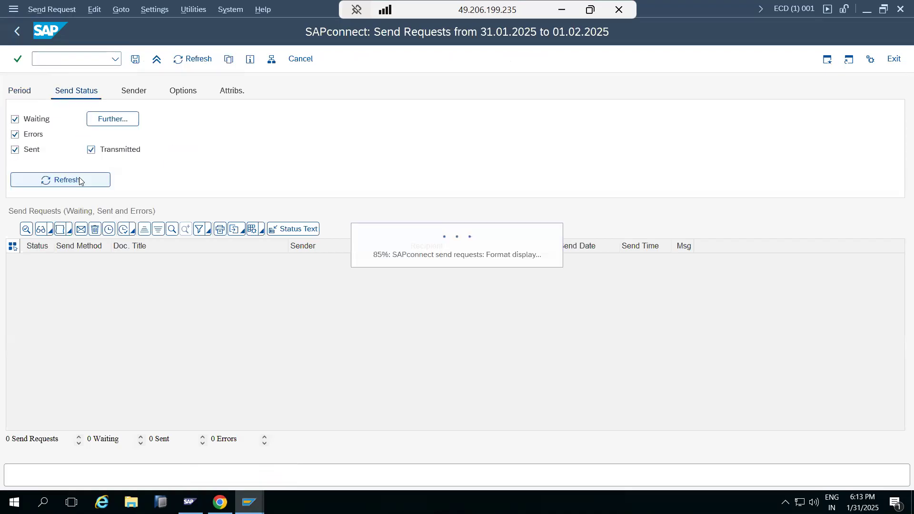
click(17, 31)
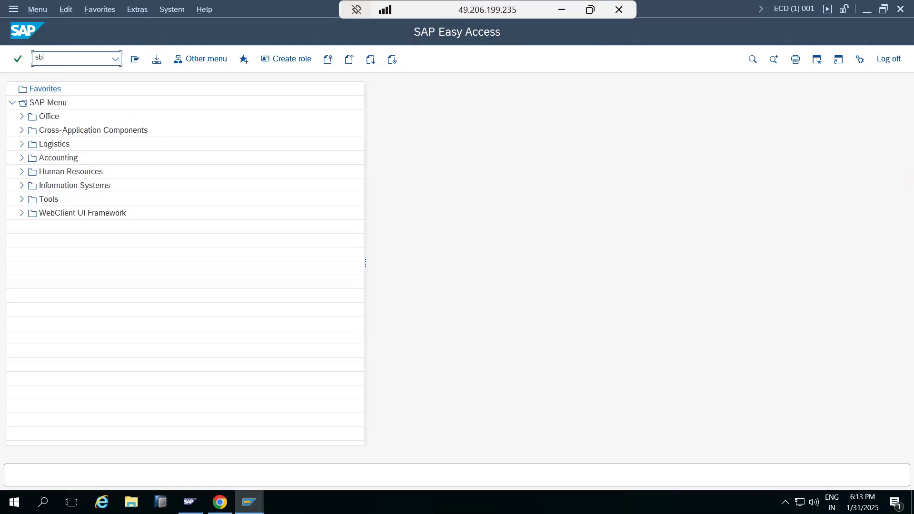
Reopen the Business Workplace with SBWP and examine the Outbox, Resubmission and Inbox folders, including the Inbox's Workflow groupings
text(sbwp)
key(Return)
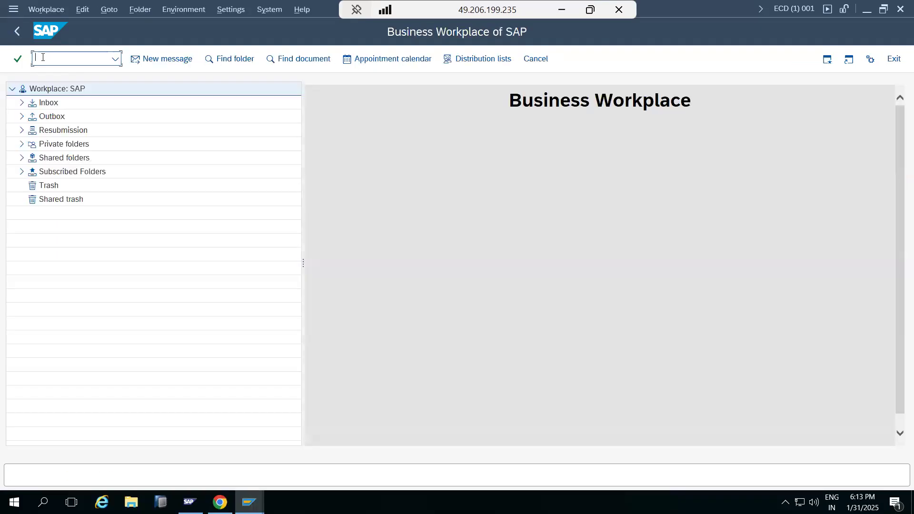
click(21, 117)
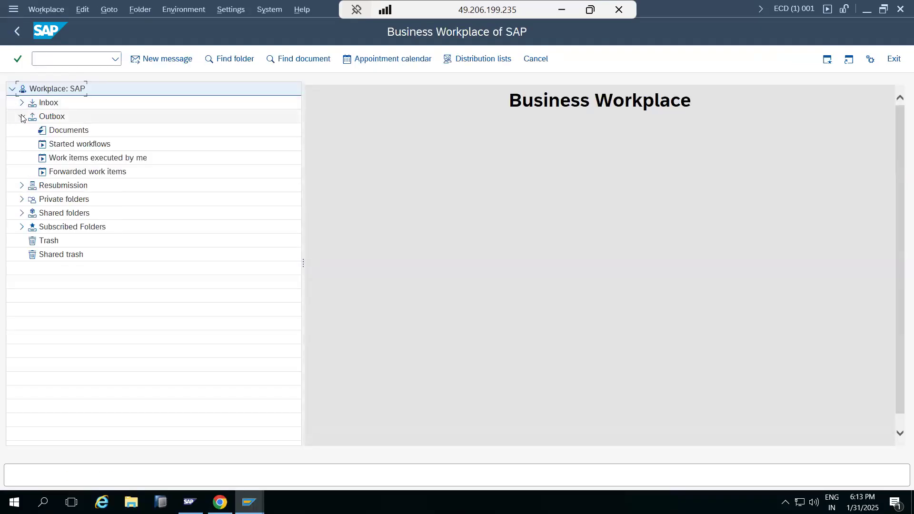
click(21, 103)
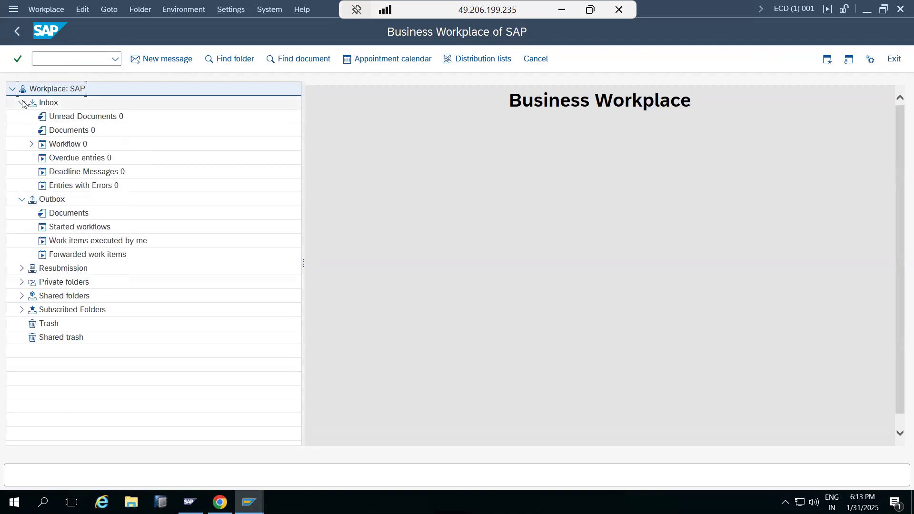
click(22, 269)
click(22, 270)
click(22, 199)
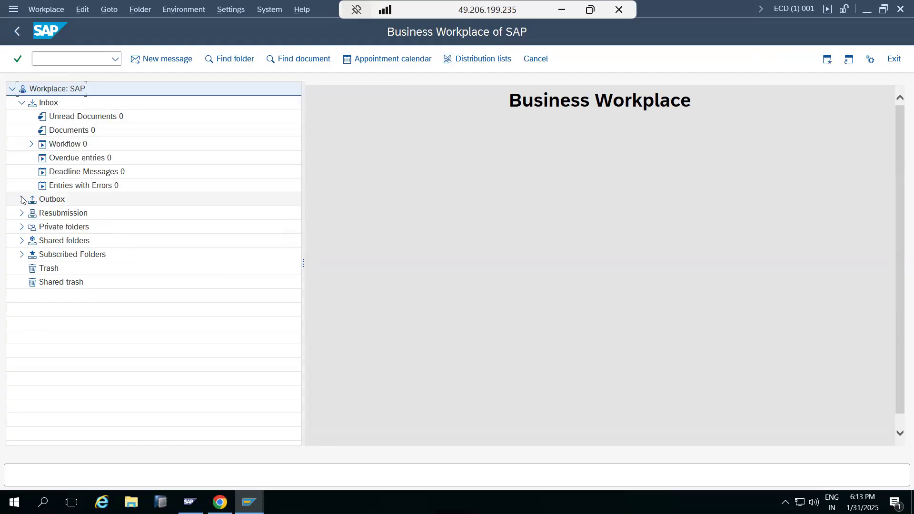
click(31, 144)
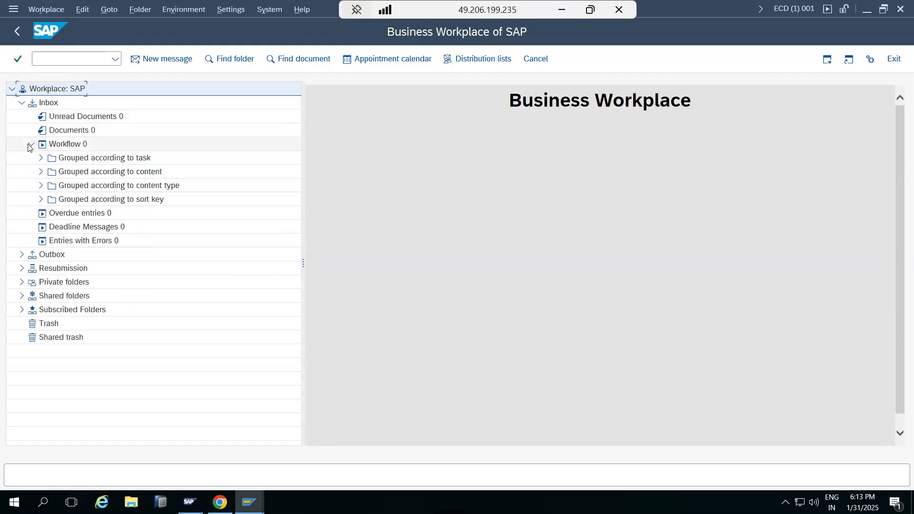
click(21, 103)
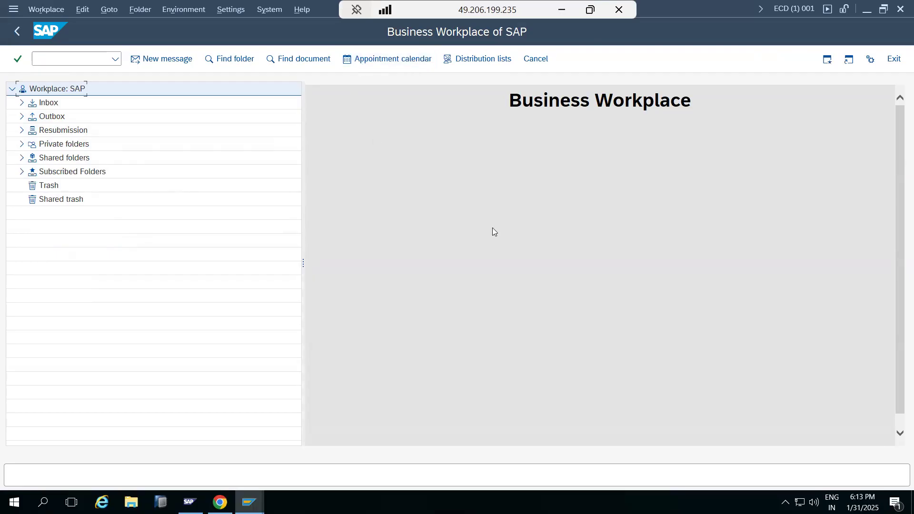
Open the appointment calendar from the Business Workplace and display Monday, 3 February 2025
click(363, 134)
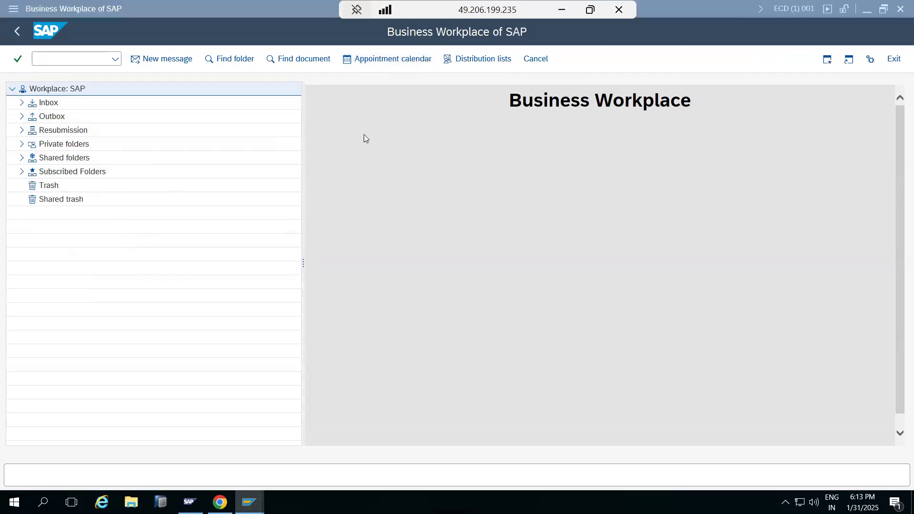
click(355, 67)
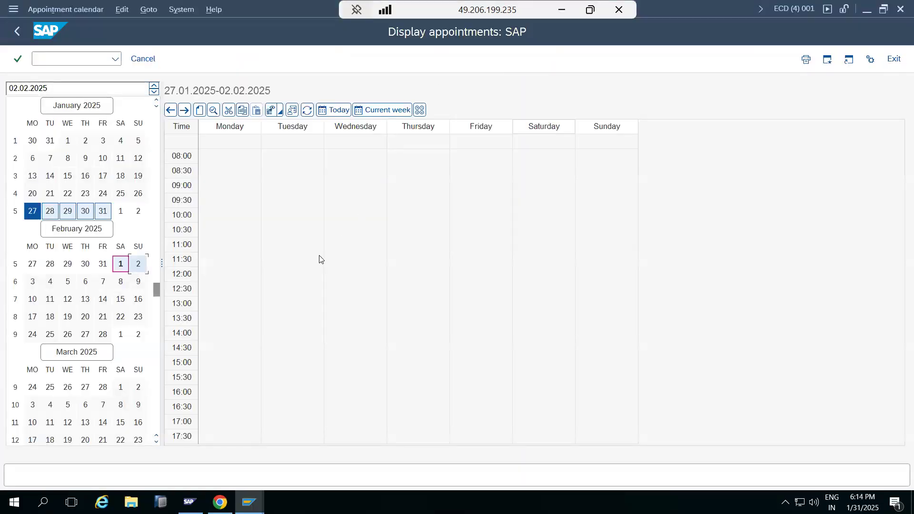
click(32, 282)
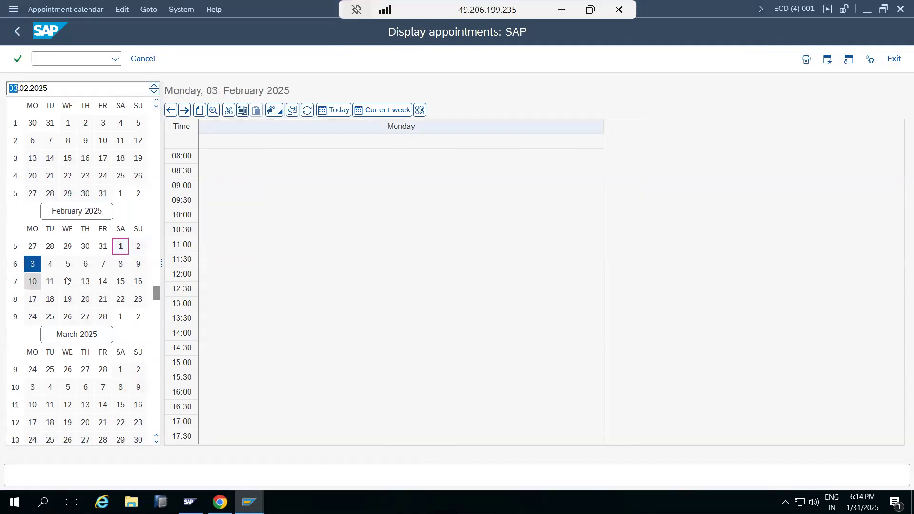
Create an appointment titled MEET of type Customer appointment on 03.02.2025, keeping the default times and attributes
click(199, 110)
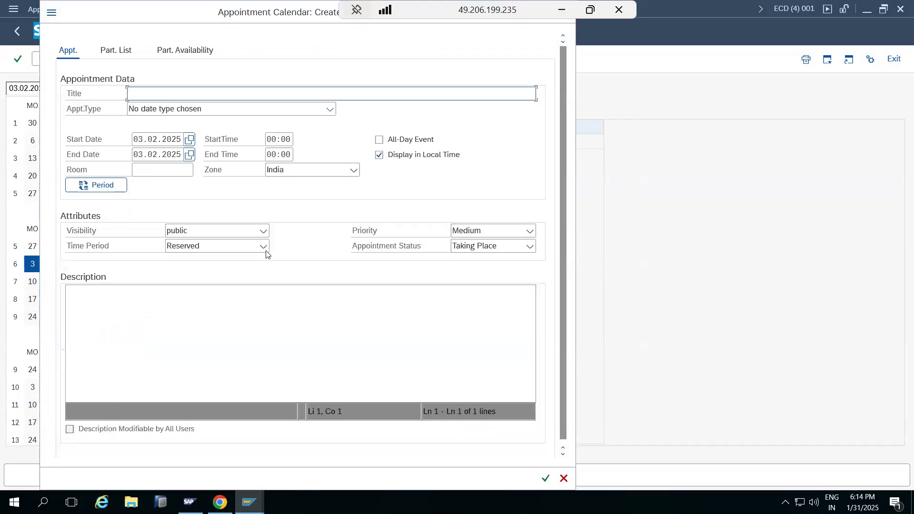
click(152, 109)
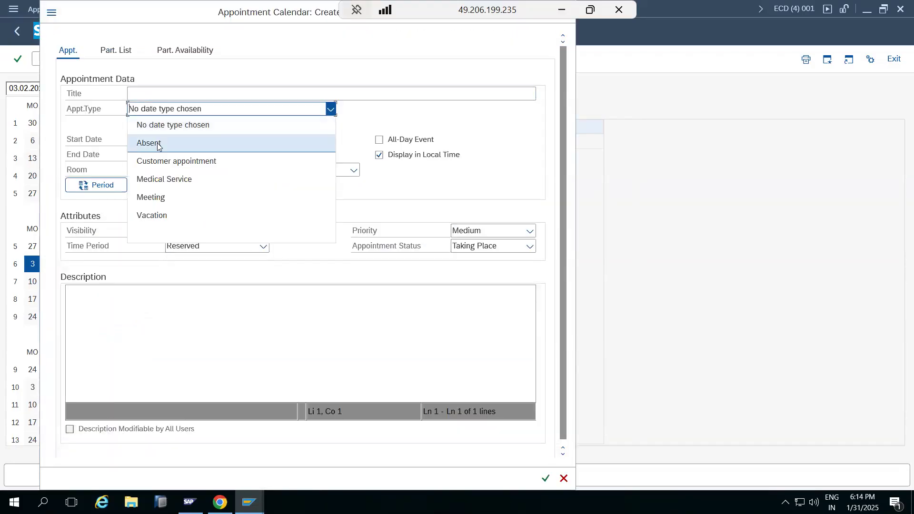
click(160, 160)
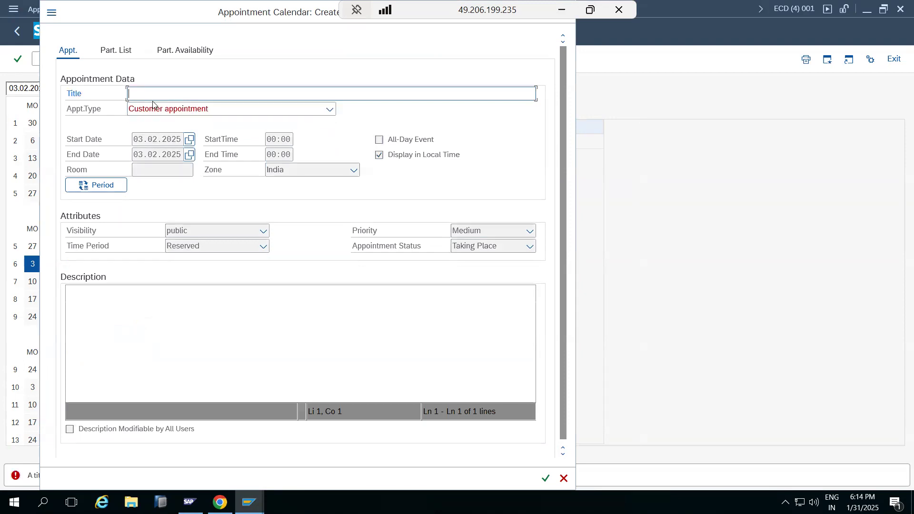
text(MEET)
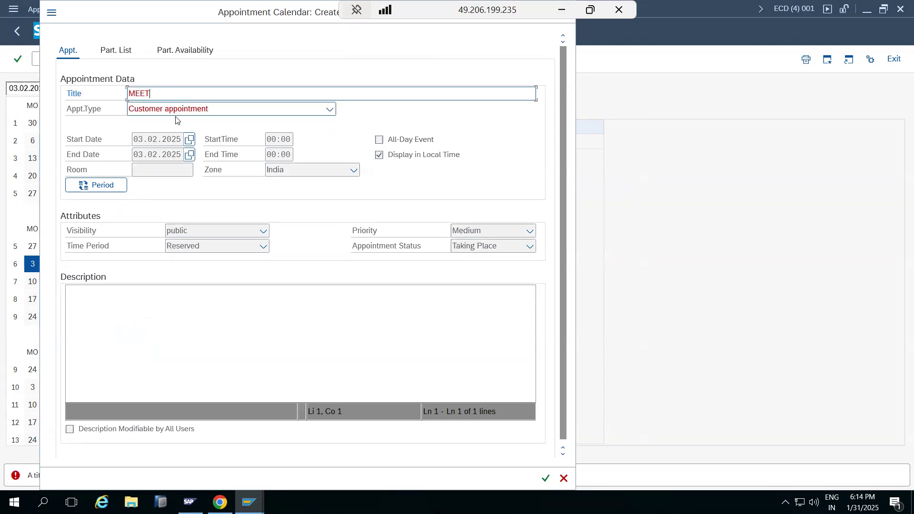
click(127, 312)
click(546, 478)
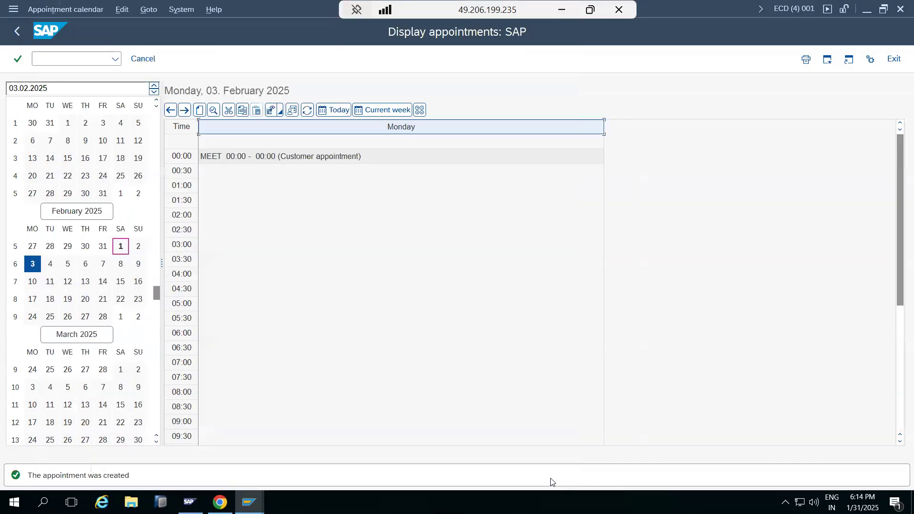
Review the MEET entry and the following months in the appointment calendar, and return to the Business Workplace
click(241, 162)
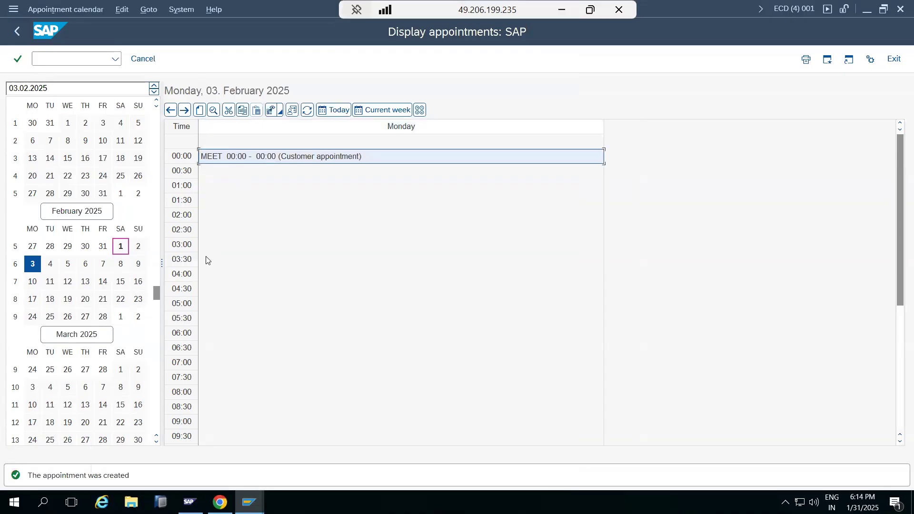
scroll(161, 305, down, 3)
scroll(253, 265, down, 1)
scroll(253, 264, down, 2)
scroll(253, 264, up, 4)
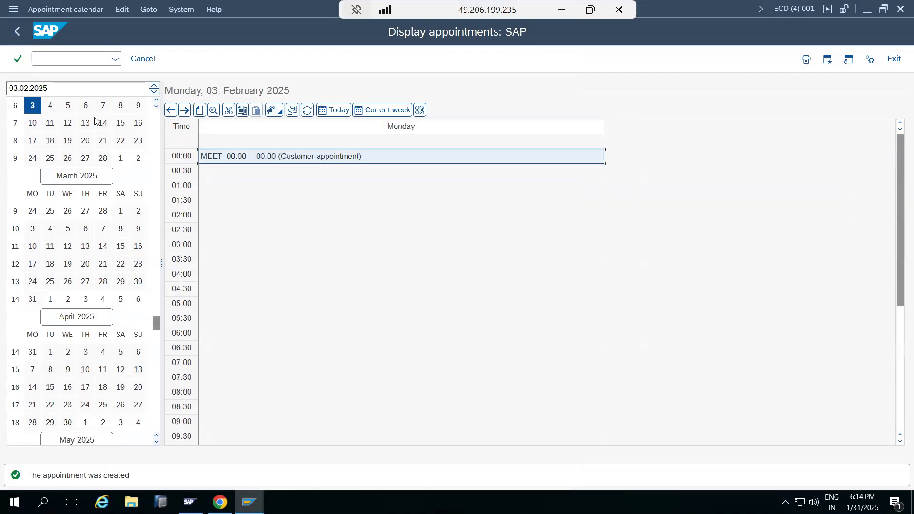
click(17, 31)
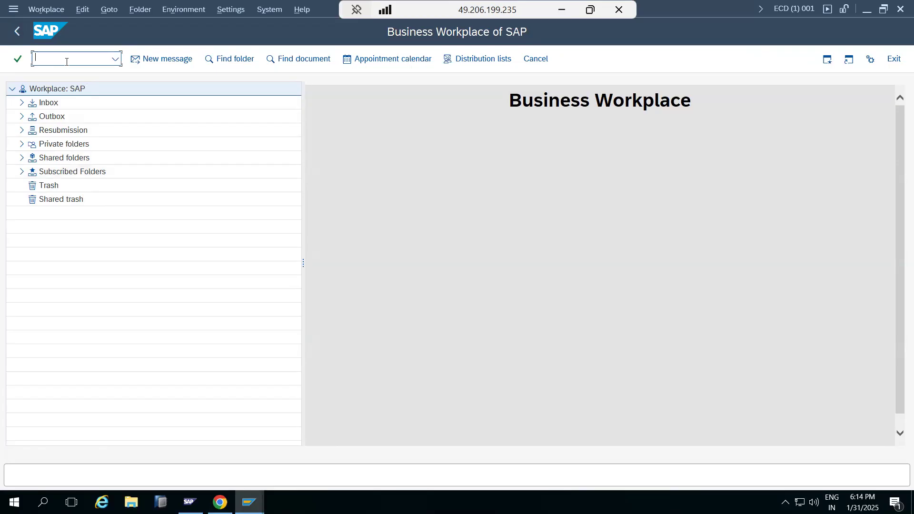
Leave the Business Workplace and start Role Maintenance with PFCG
text(g)
key(Return)
key(F3)
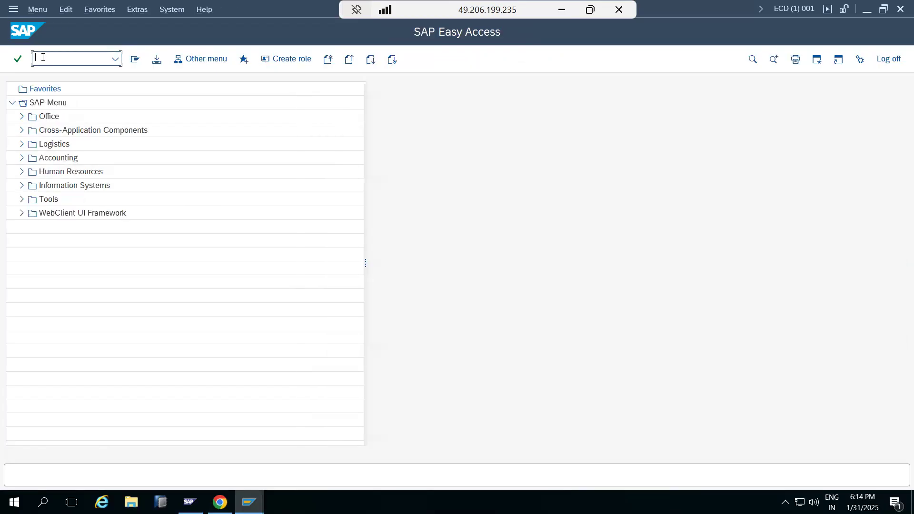
text(pfcg)
key(Return)
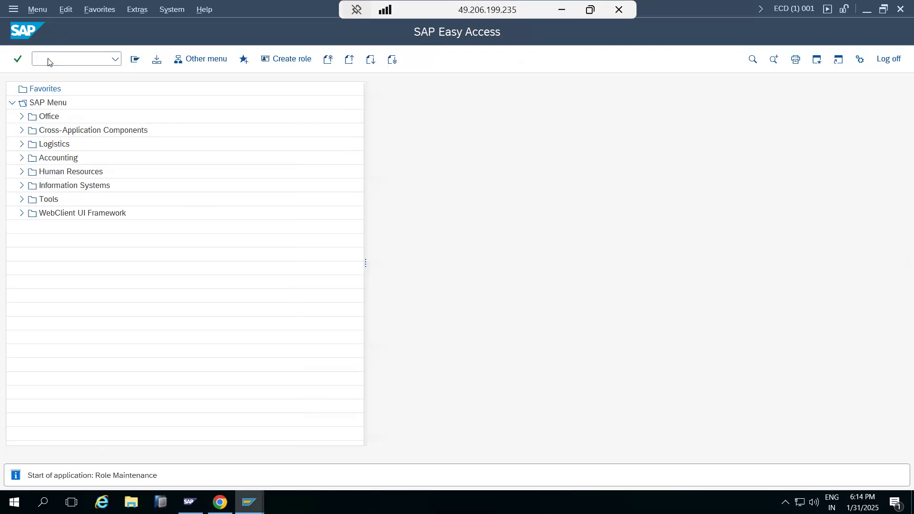
Open role Z_BASIS_L1 in change mode and bring up its authorization data for changing
click(269, 88)
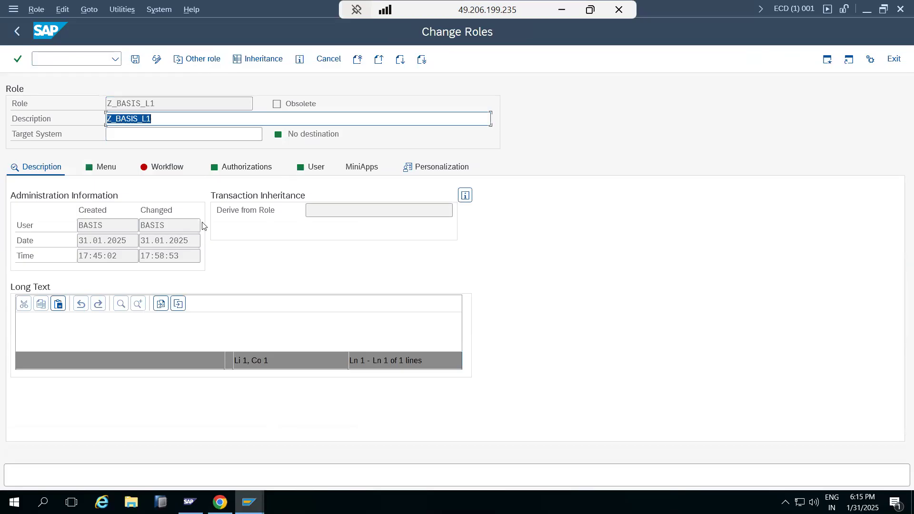
click(232, 175)
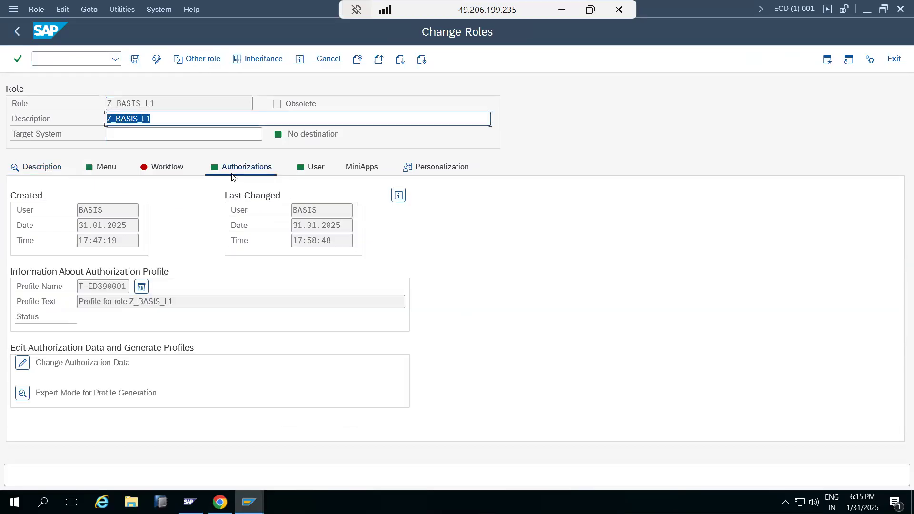
click(22, 363)
click(385, 404)
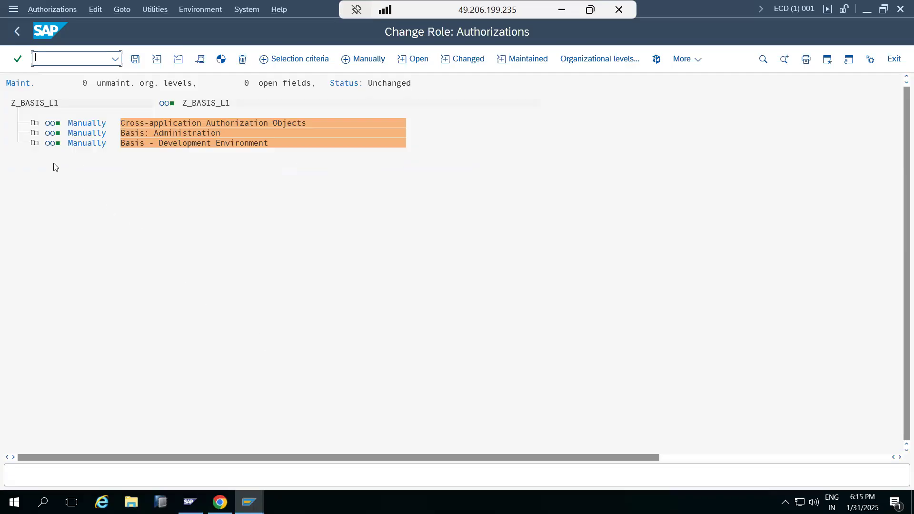
Expand System Authorizations under Basis: Administration, inspect the system administration function values, and close them without changes
click(34, 135)
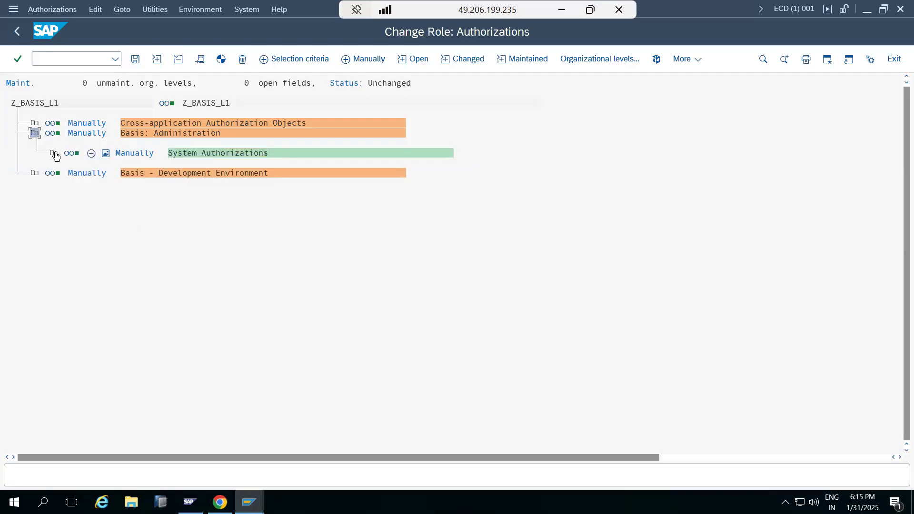
click(53, 153)
click(119, 193)
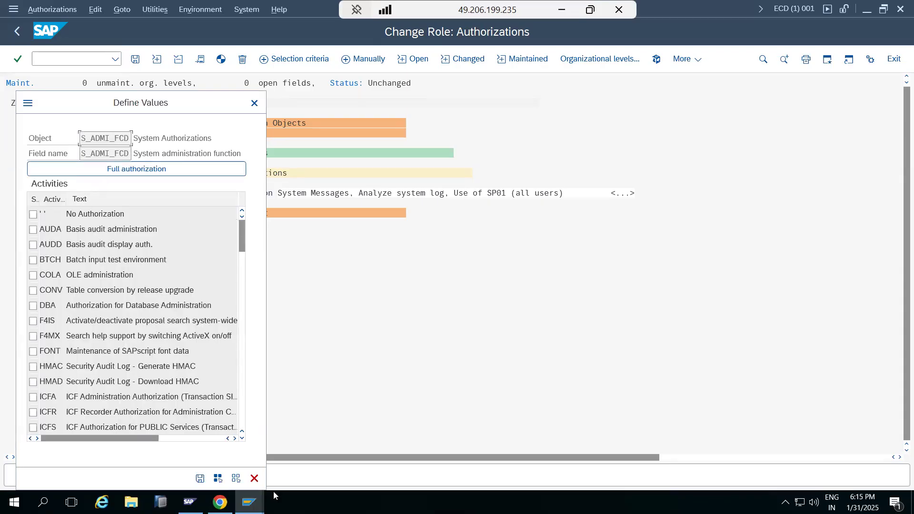
click(254, 478)
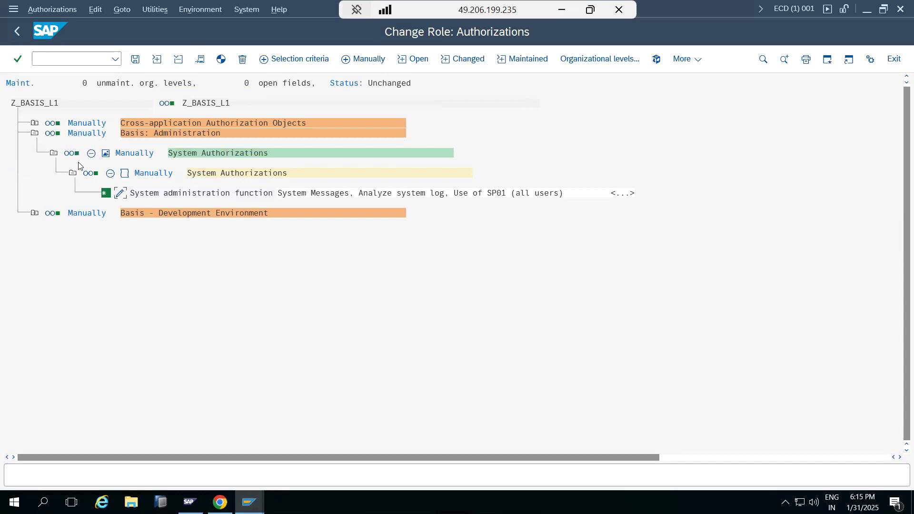
Expand the cross-application Transaction Code Check objects and give the manual Transaction Code field full authorization, saving the values
click(36, 124)
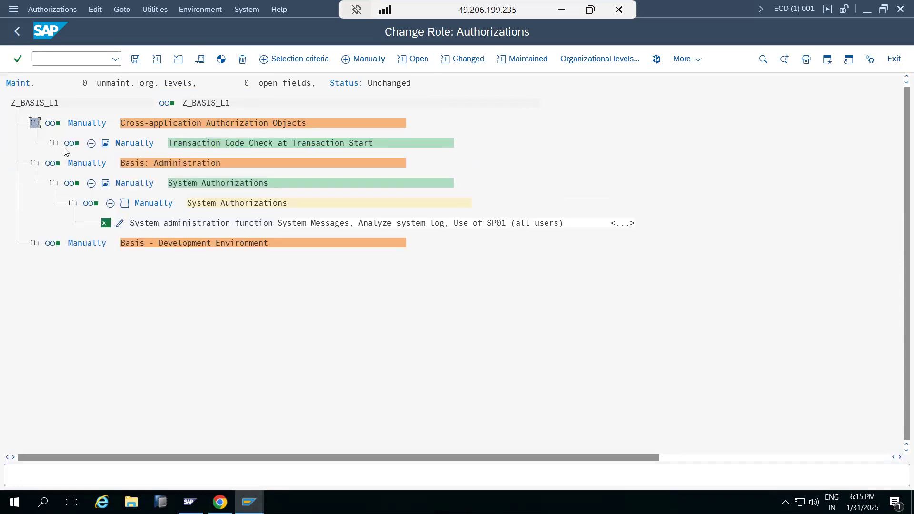
click(54, 144)
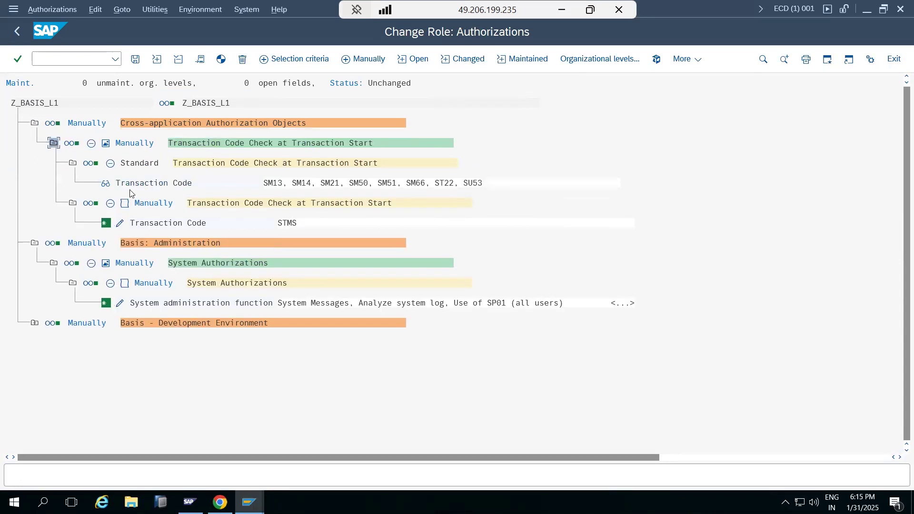
click(119, 224)
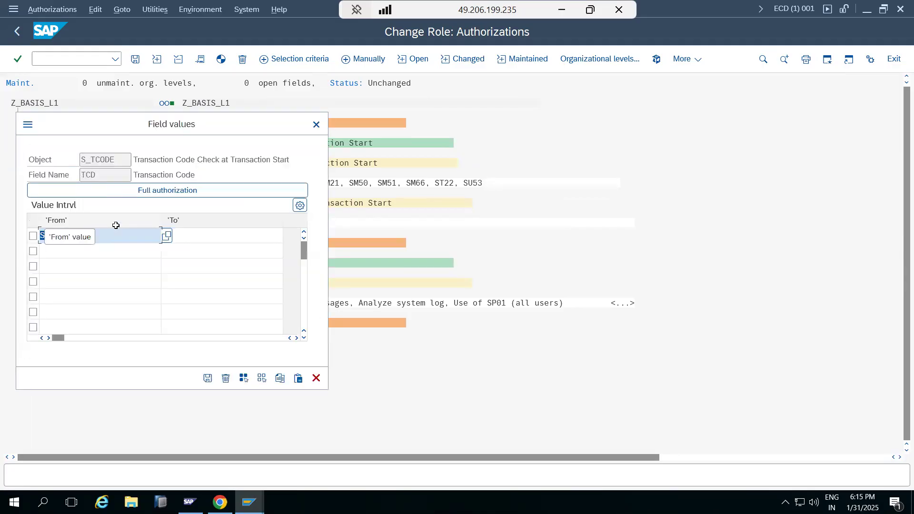
click(160, 190)
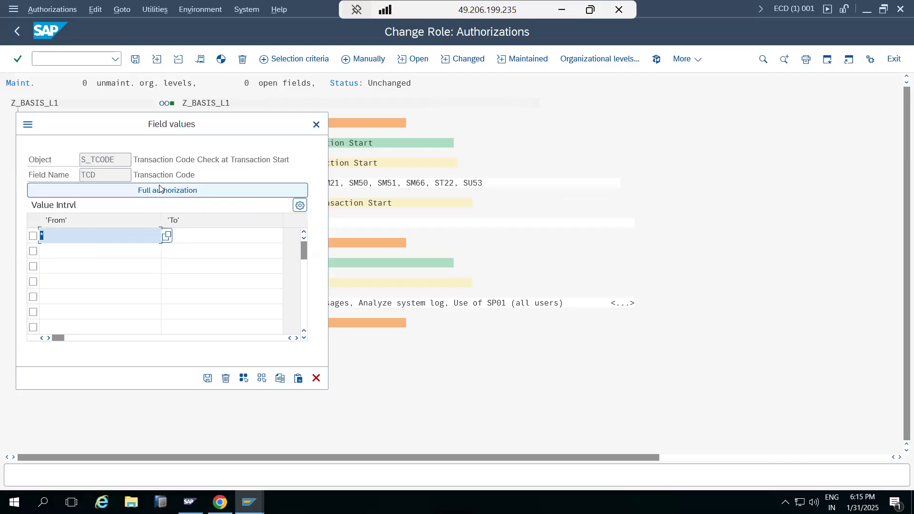
click(316, 378)
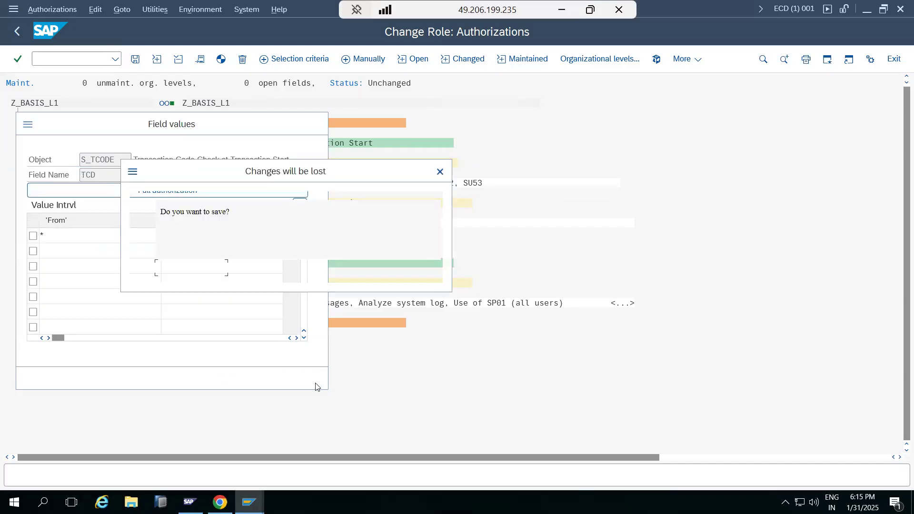
click(187, 270)
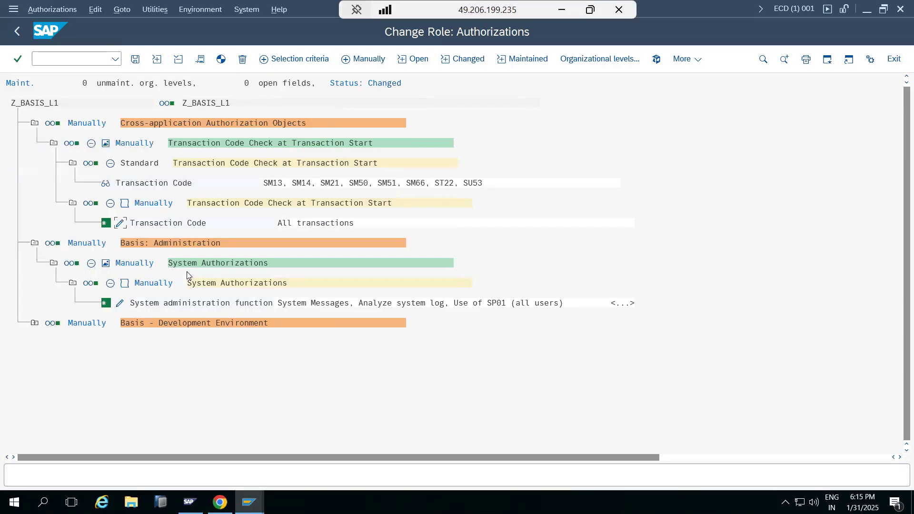
Inspect the values of the System administration function and the manual Transaction Code field, closing both without changes
click(120, 303)
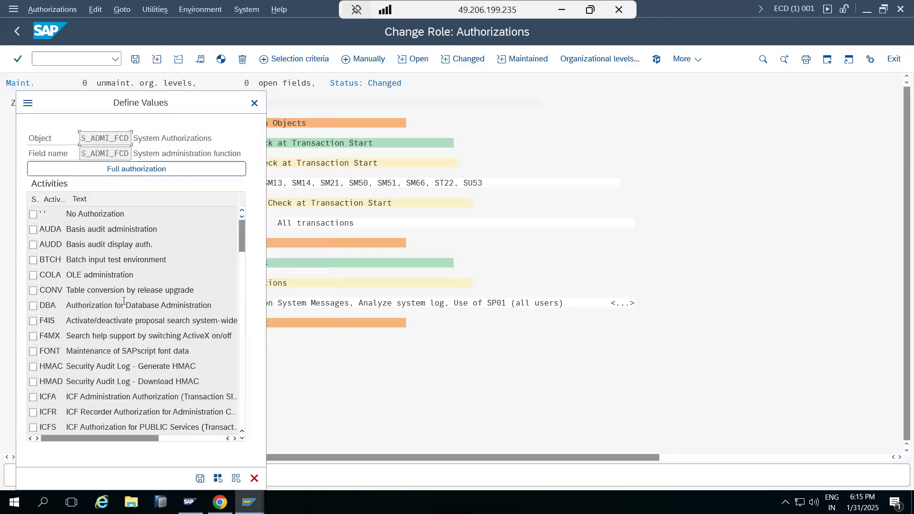
click(255, 104)
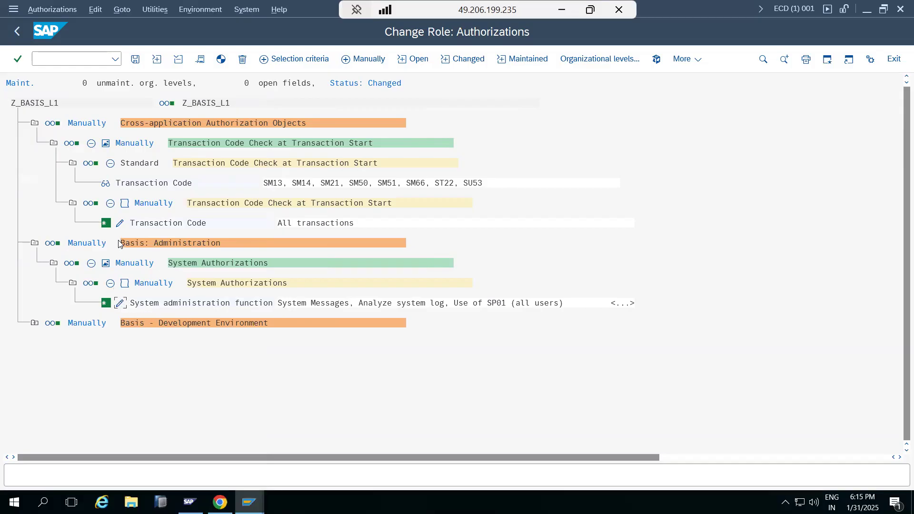
click(120, 223)
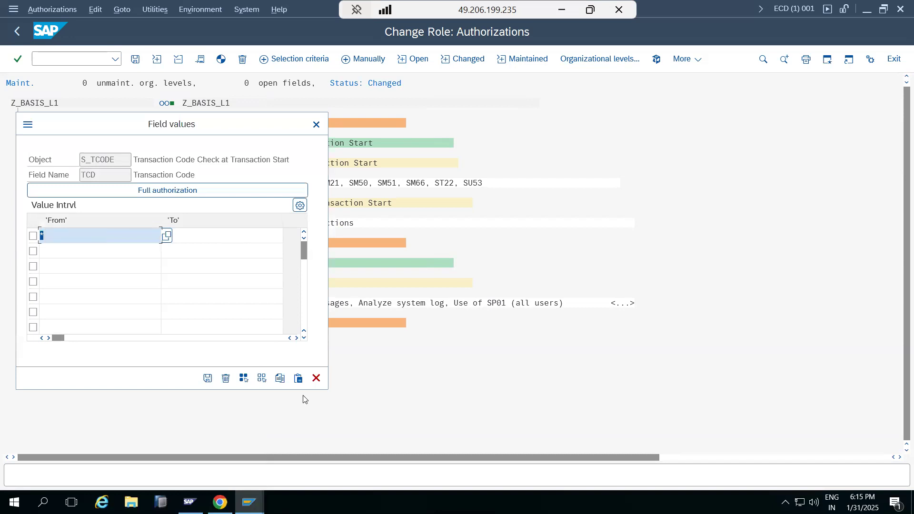
click(316, 378)
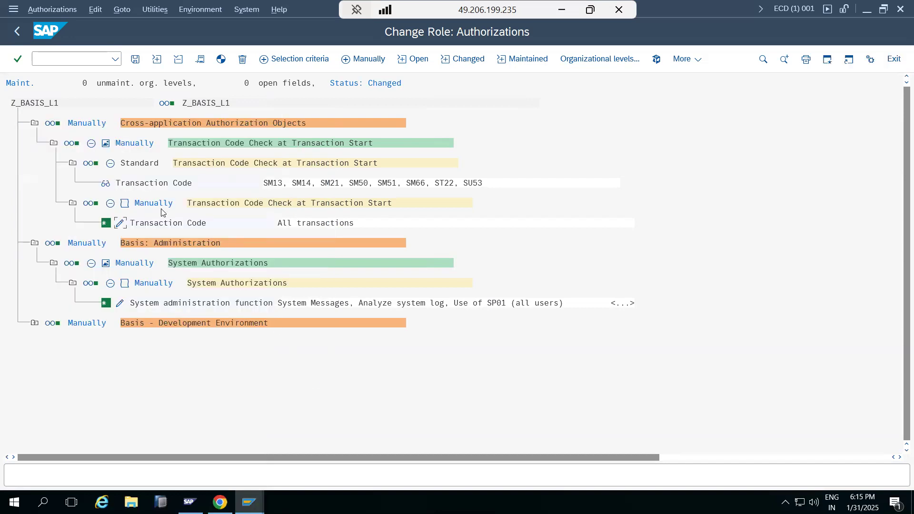
Manually insert the authorization object S_DEVELOP into the role
click(376, 62)
click(186, 191)
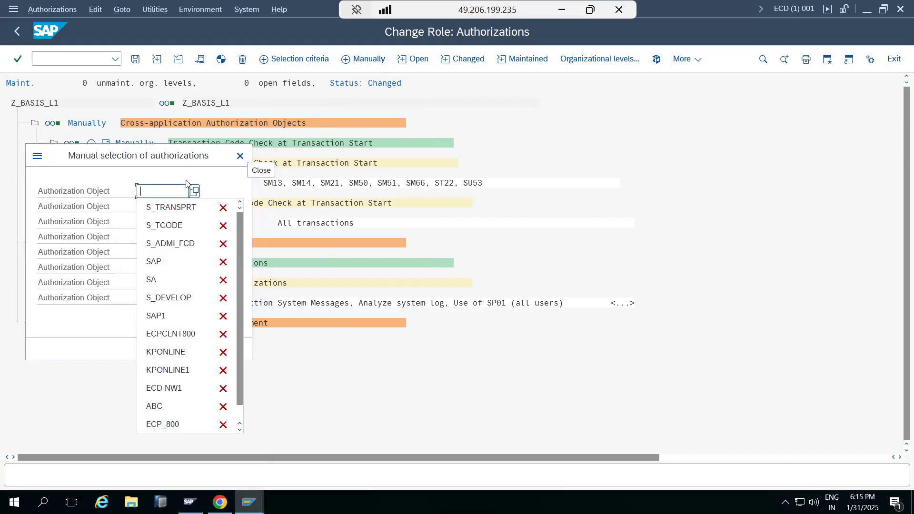
click(180, 299)
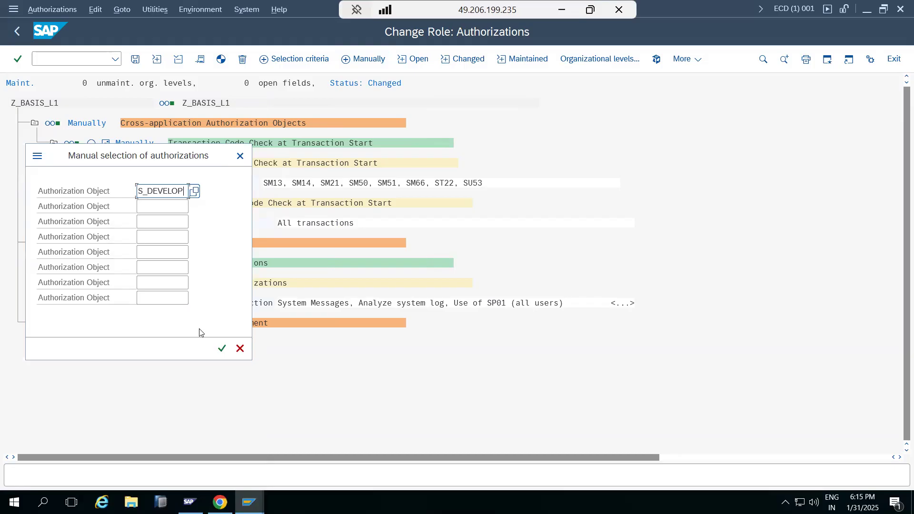
click(221, 347)
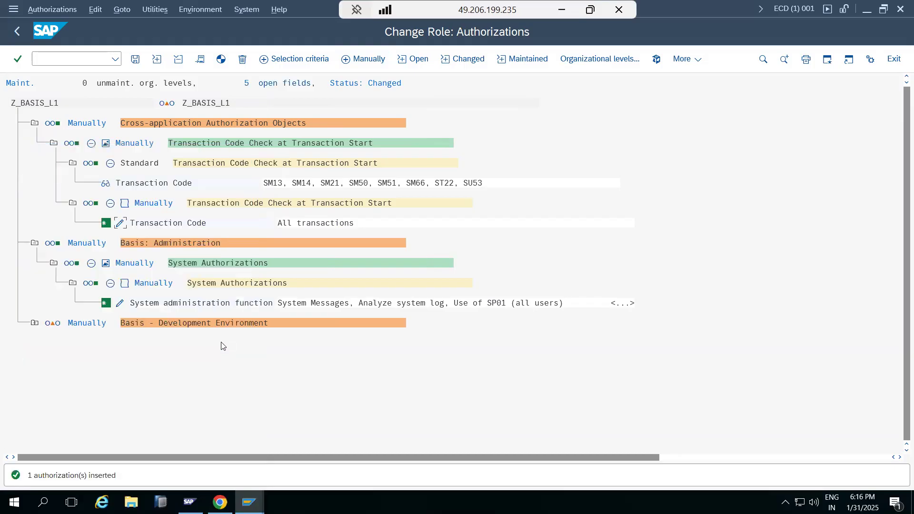
Expand ABAP Workbench under Basis - Development Environment and set its Activity to 03 Display, leaving Package empty
click(35, 323)
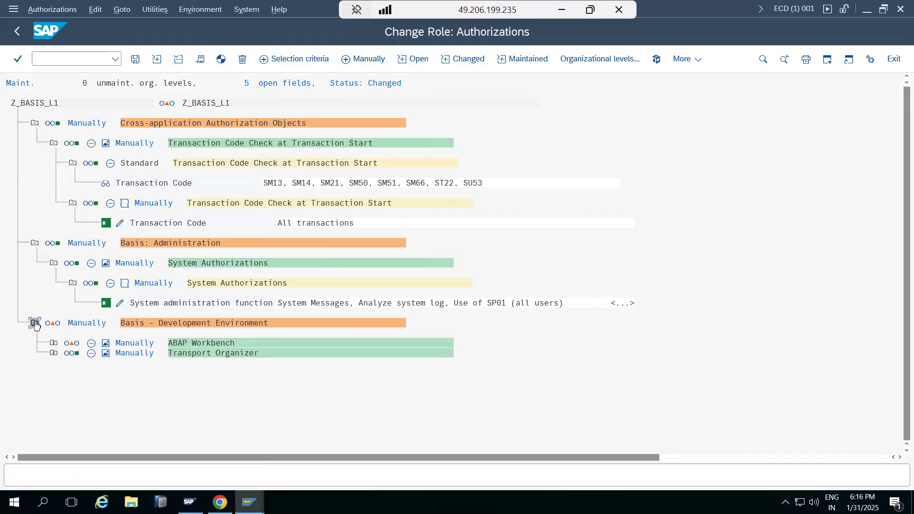
click(54, 343)
click(120, 383)
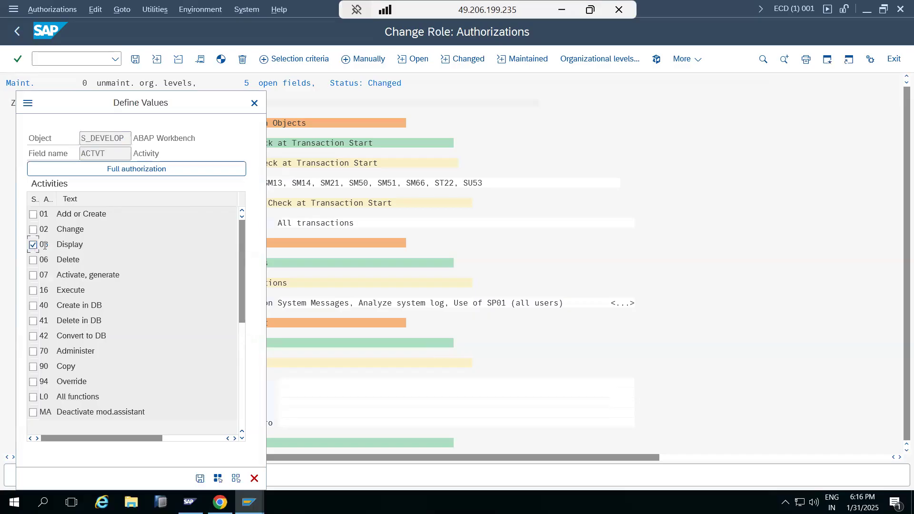
click(199, 478)
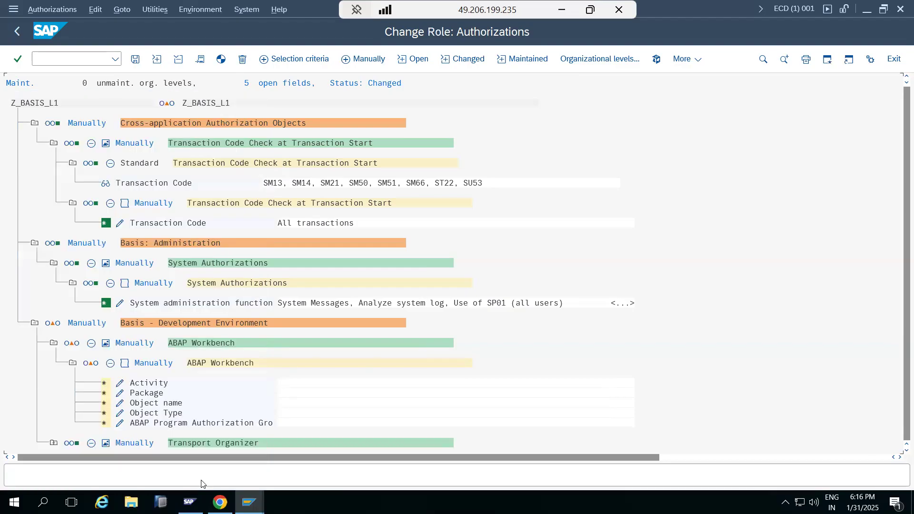
click(120, 394)
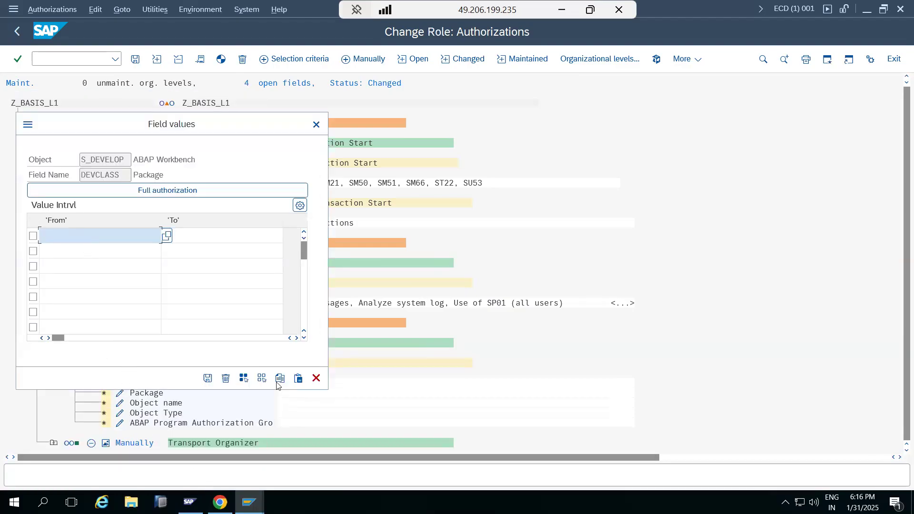
click(317, 379)
Replace the Display activity of ABAP Workbench with 02 Change and save the field values
click(120, 383)
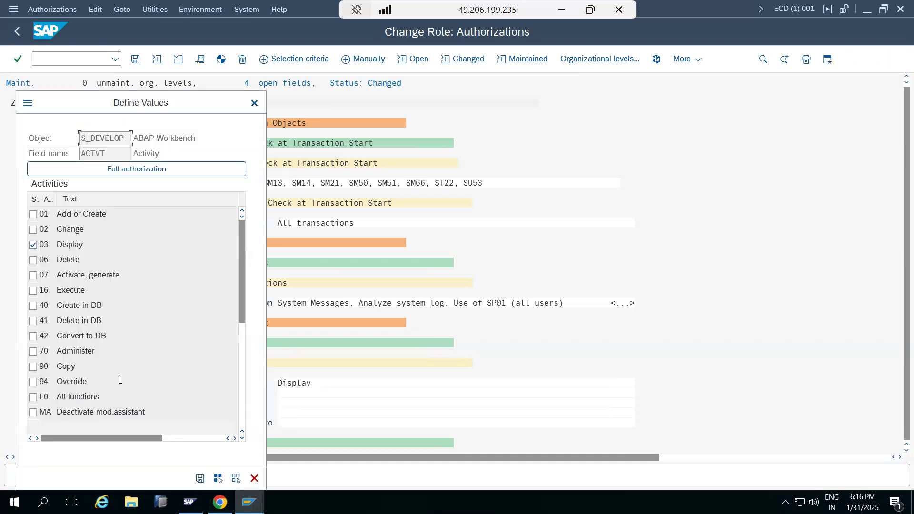
click(33, 245)
click(33, 230)
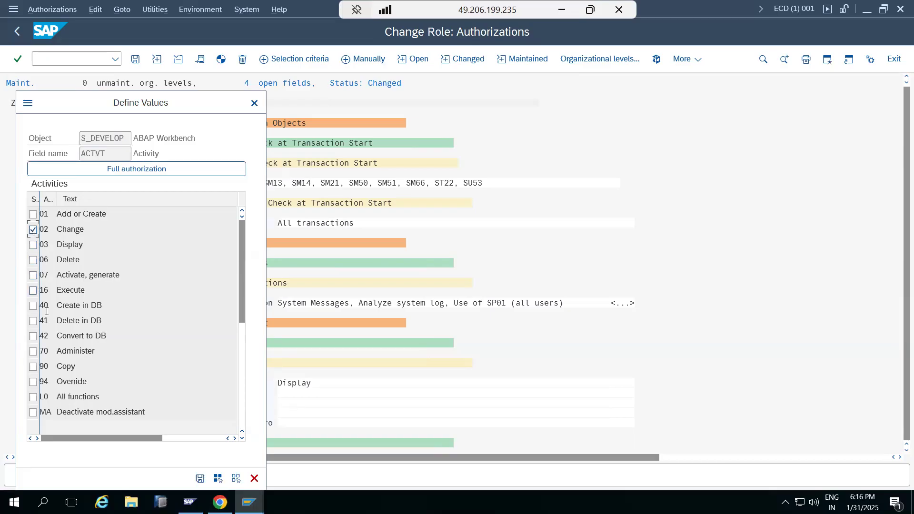
click(255, 103)
click(200, 266)
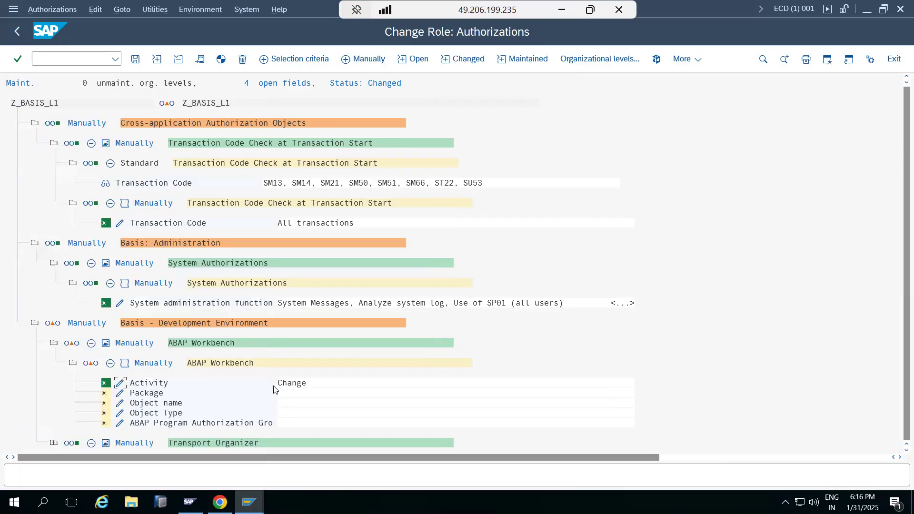
Save the role's authorization data and generate its profile despite the open fields
click(136, 59)
click(221, 59)
click(181, 265)
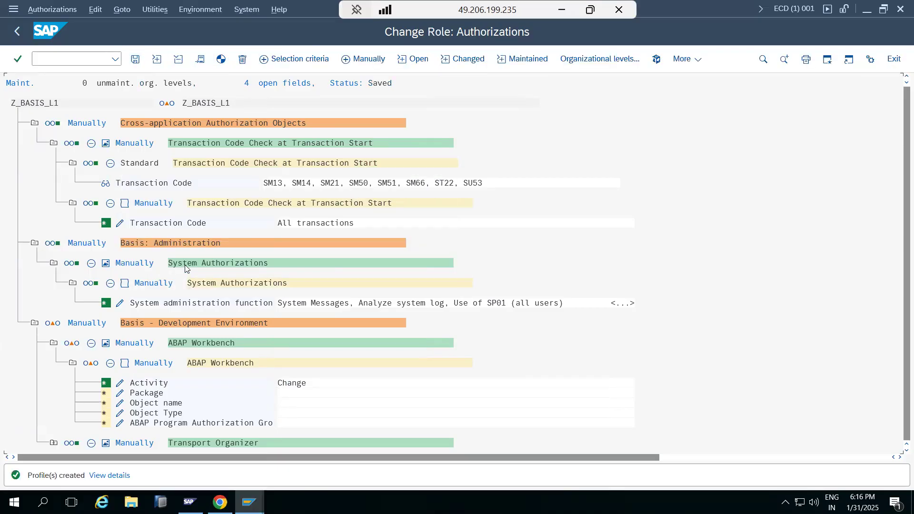
Leave Role Maintenance back to SAP Easy Access and log off from client 001
click(20, 38)
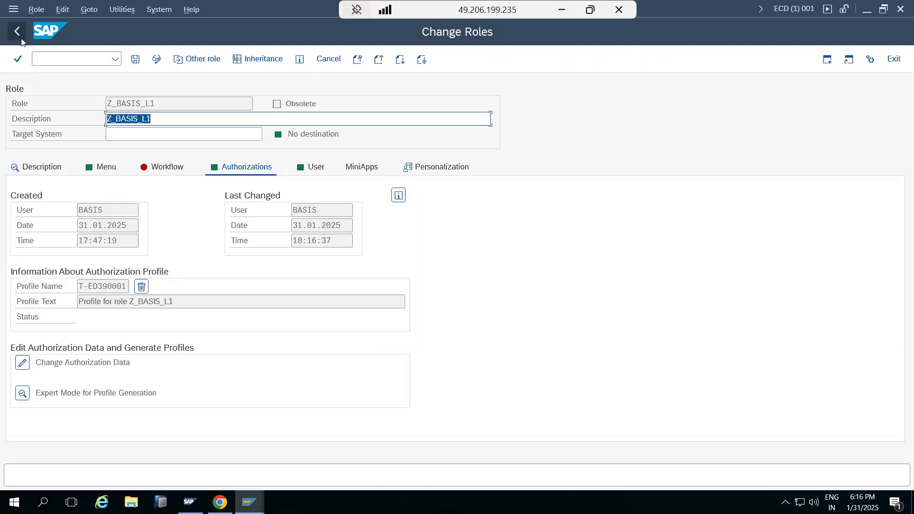
click(20, 38)
click(20, 38)
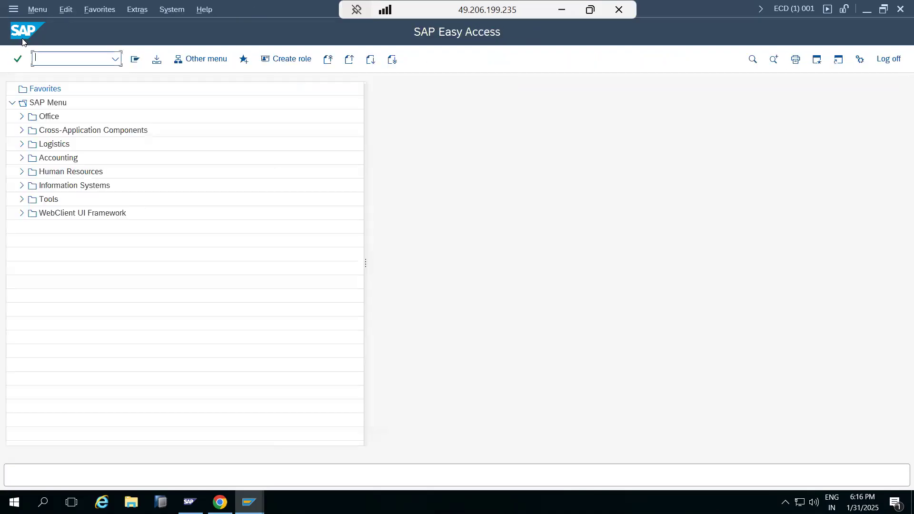
click(890, 58)
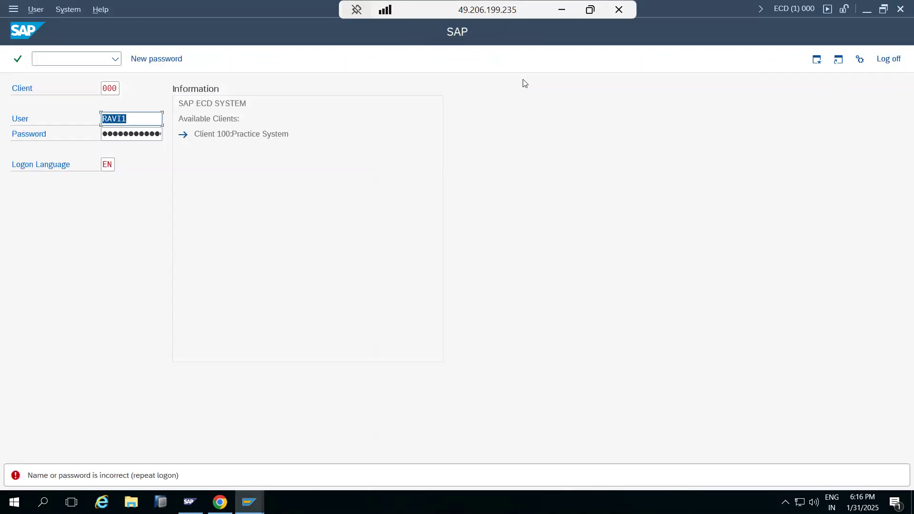